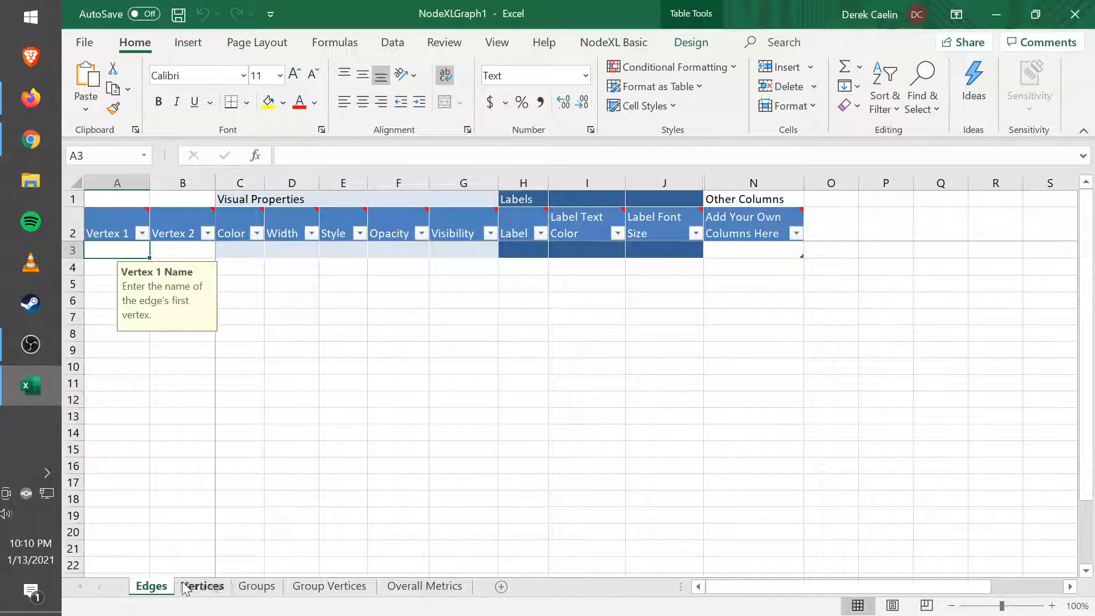
# Show the NodeXL Basic tools and examine the column headings of the empty Vertices and Edges sheets
pyautogui.click(609, 44)
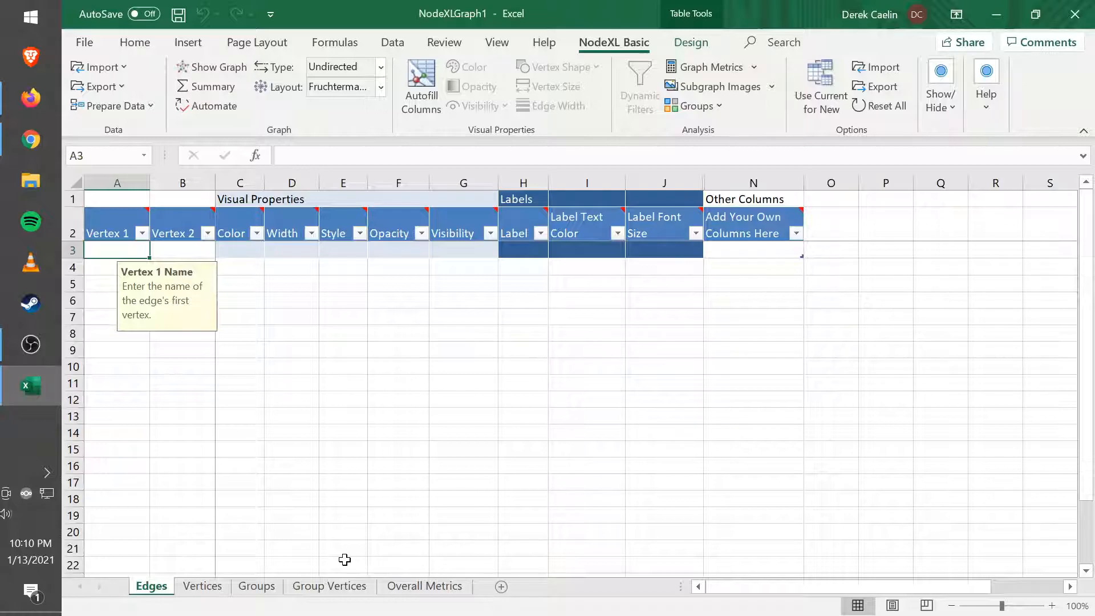
pyautogui.click(190, 587)
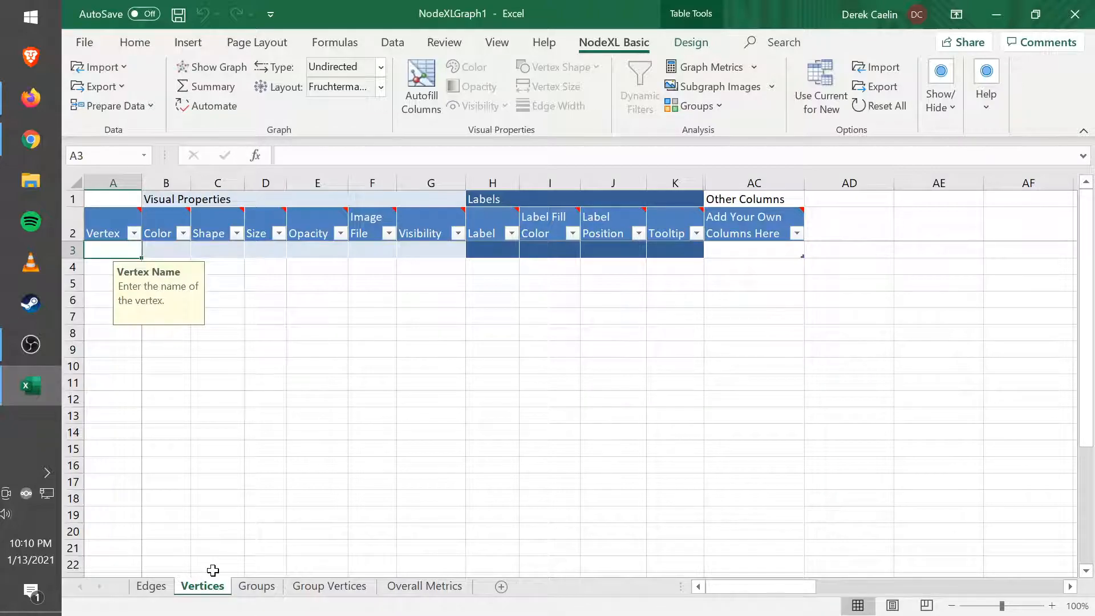
pyautogui.click(151, 586)
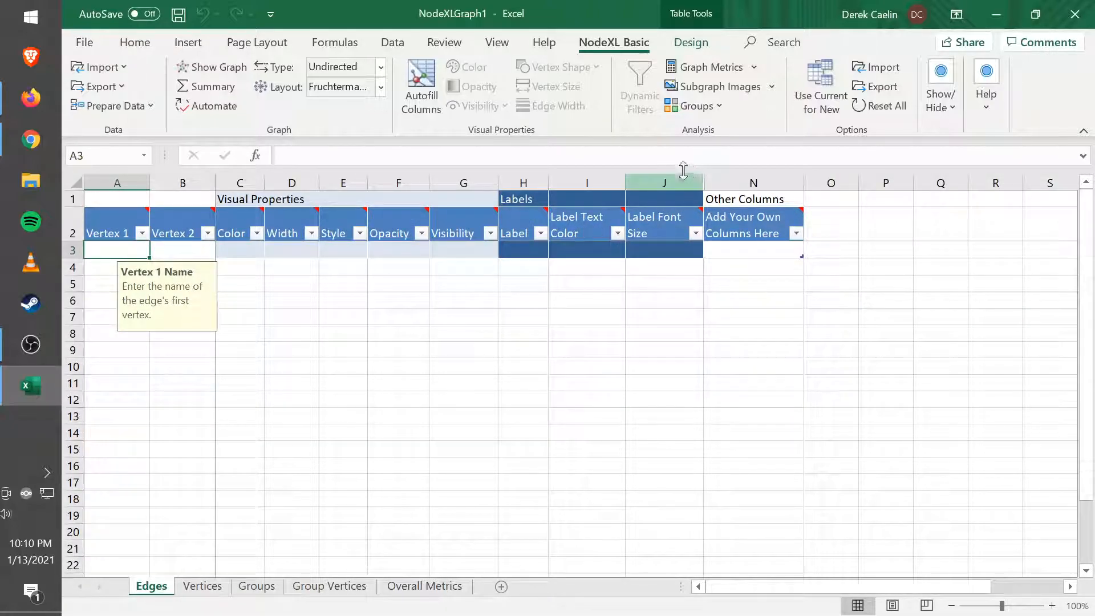
pyautogui.moveTo(587, 235)
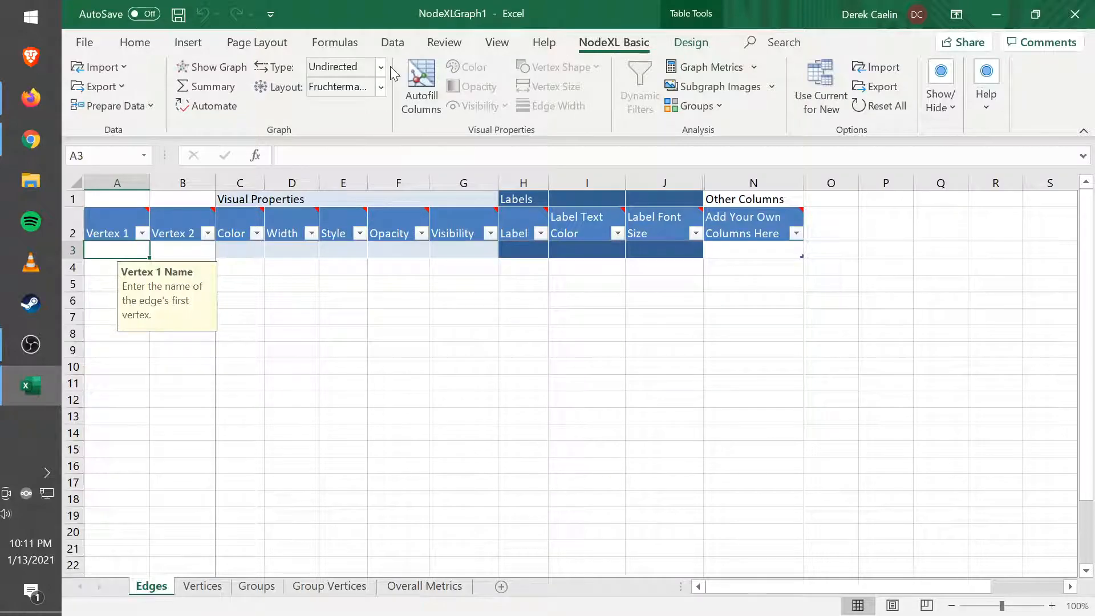
# Start an import from a Twitter search network with the search query ICT4D2021
pyautogui.click(98, 66)
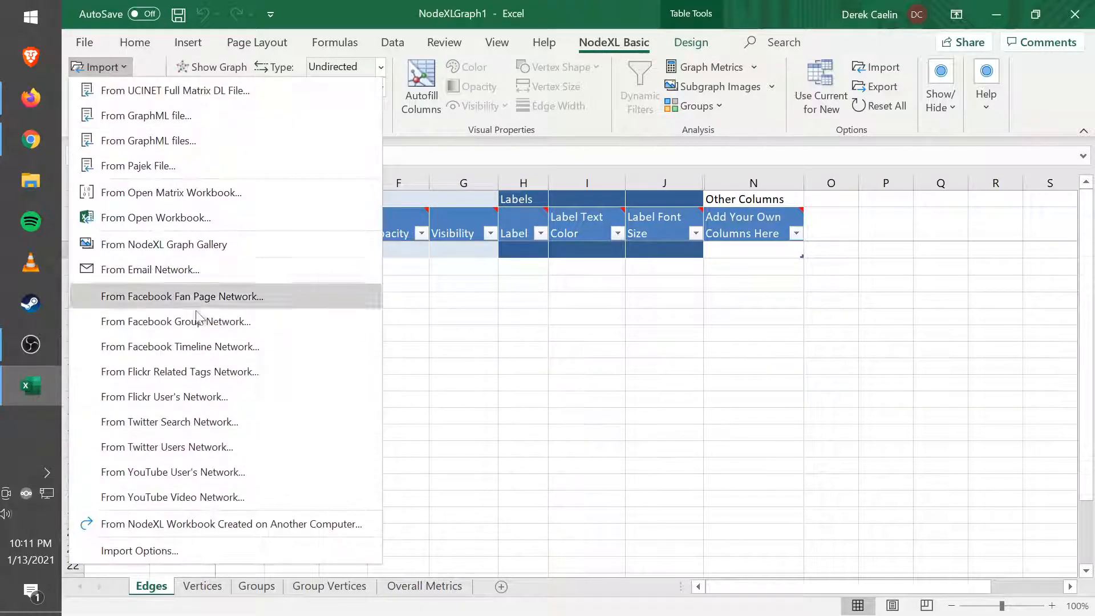
pyautogui.click(207, 420)
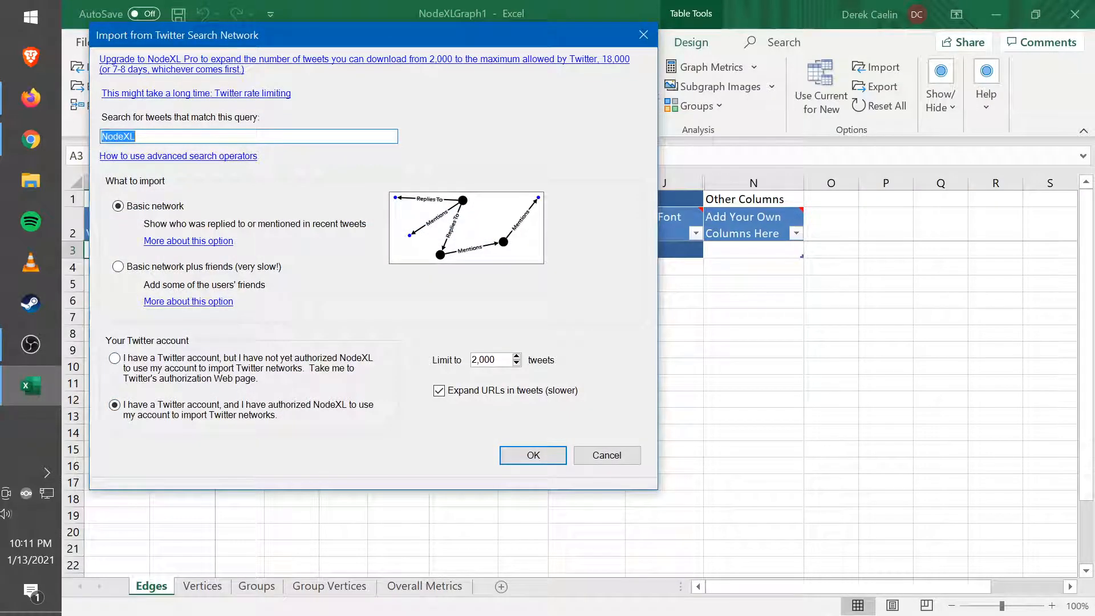
pyautogui.write('ICTD')
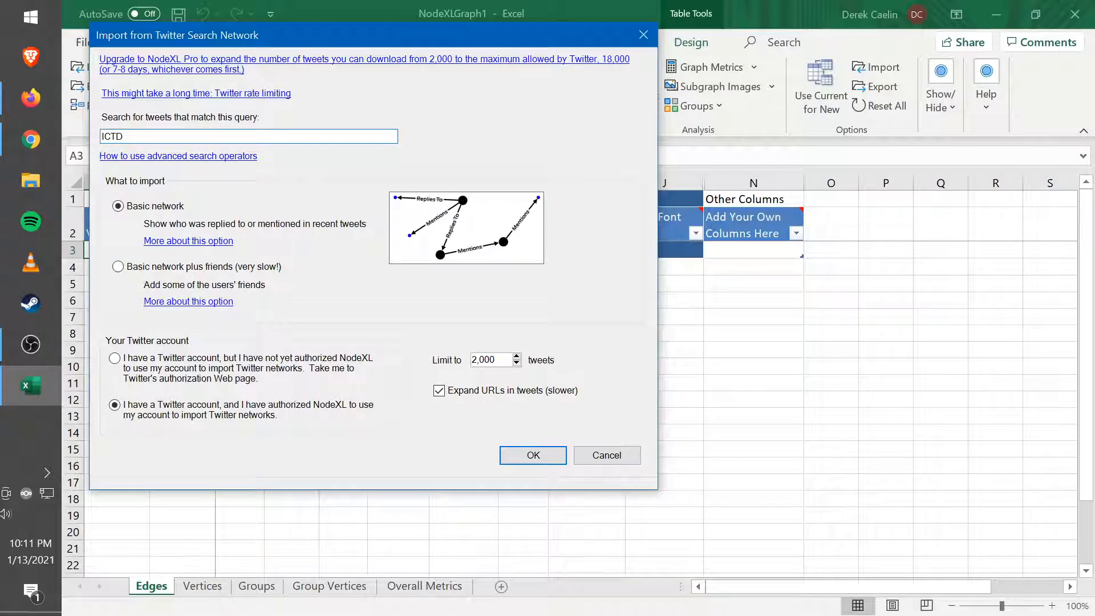
pyautogui.press('BackSpace')
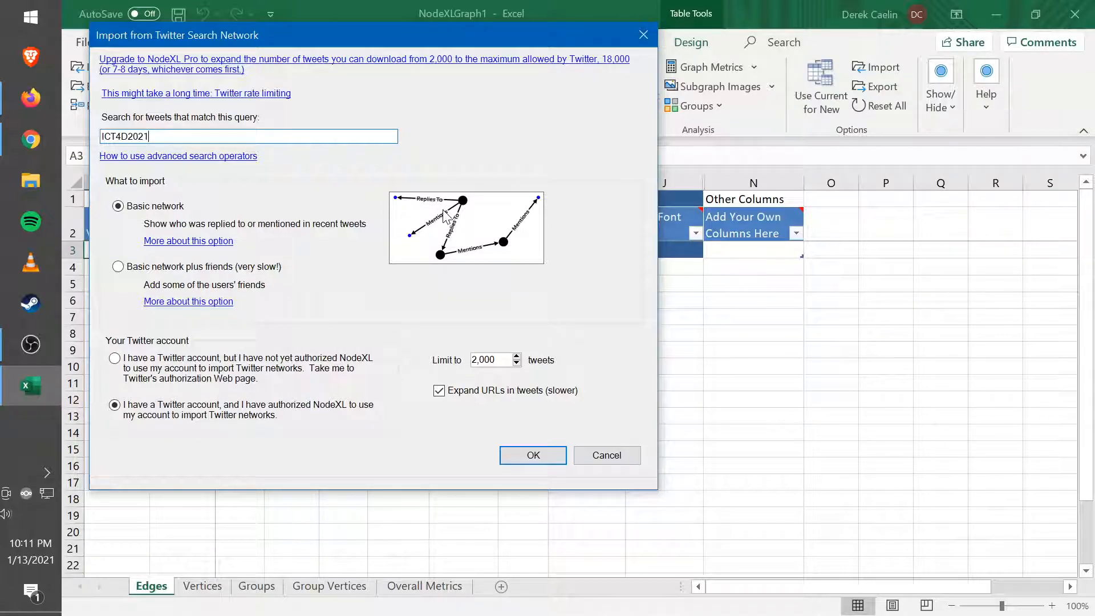
# Run the Twitter import as a basic network and accept turning off text wrapping in the workbook
pyautogui.click(147, 272)
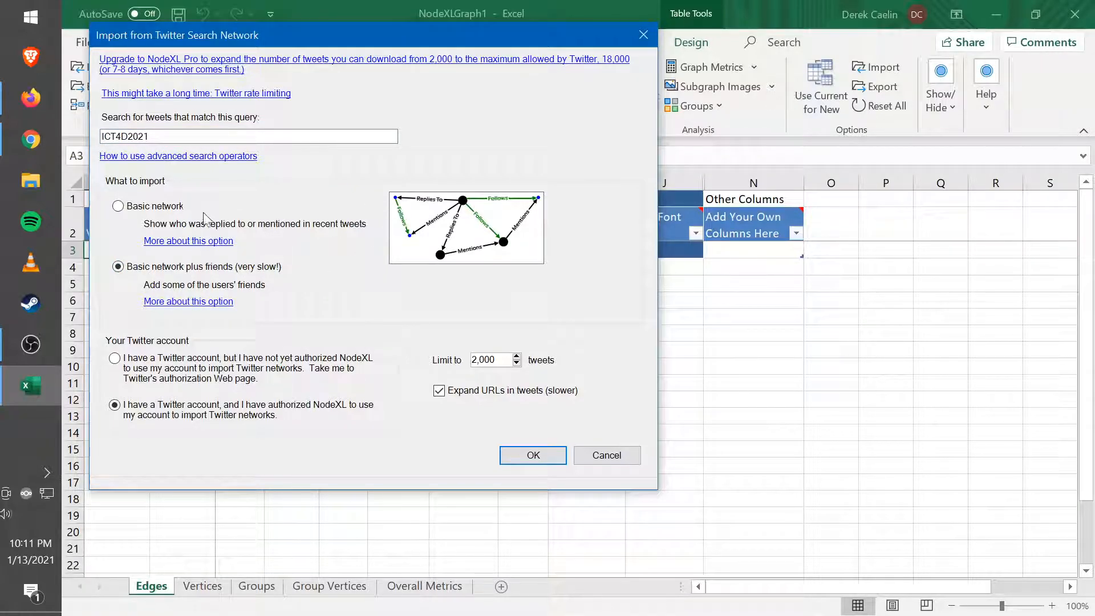
pyautogui.click(158, 211)
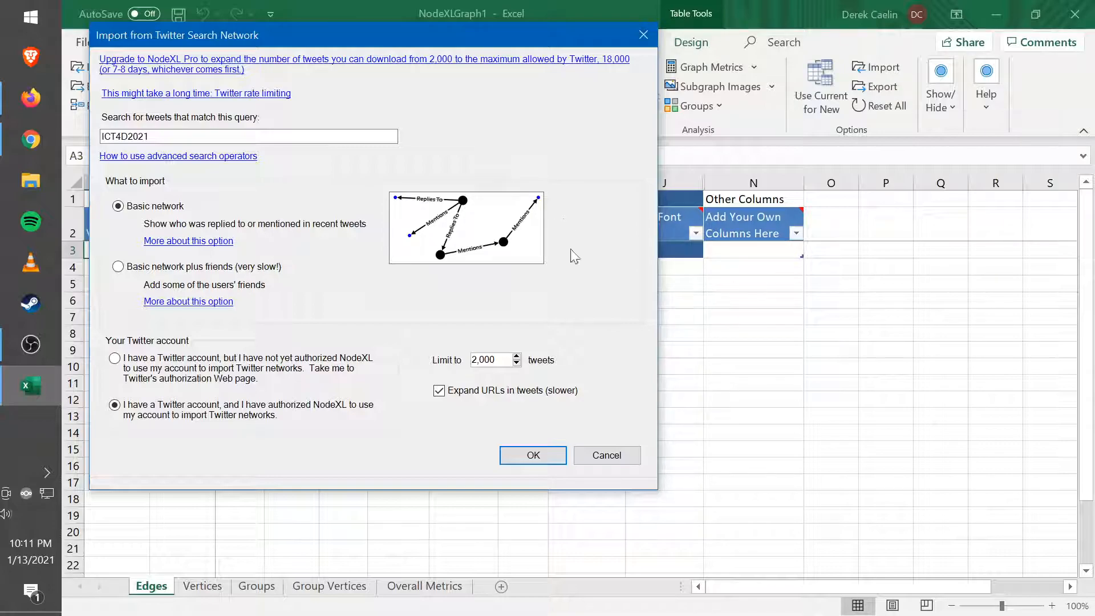
pyautogui.click(531, 456)
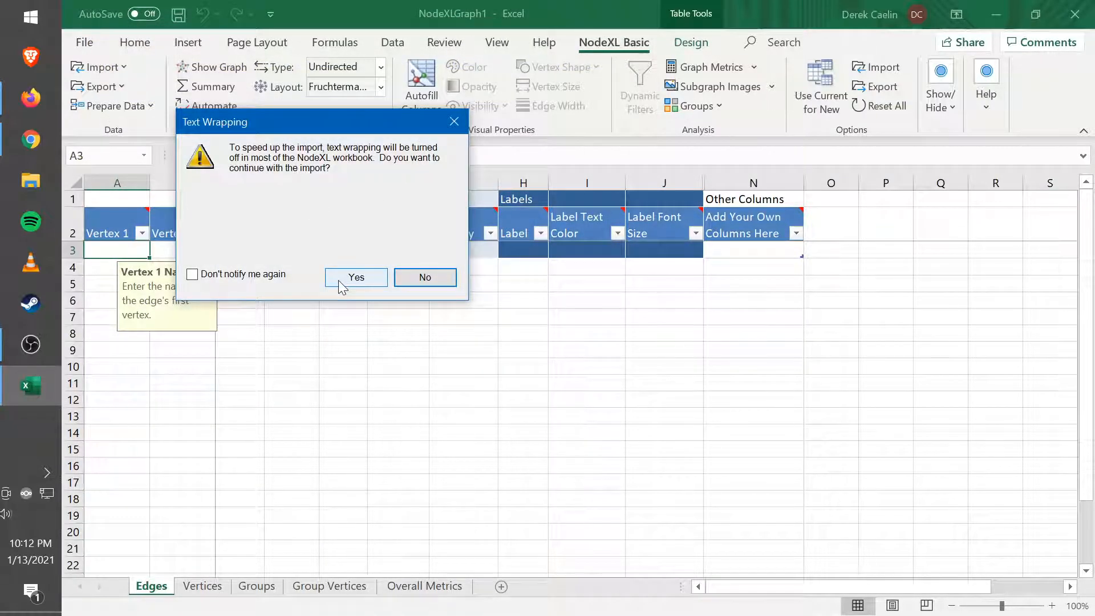
pyautogui.click(355, 277)
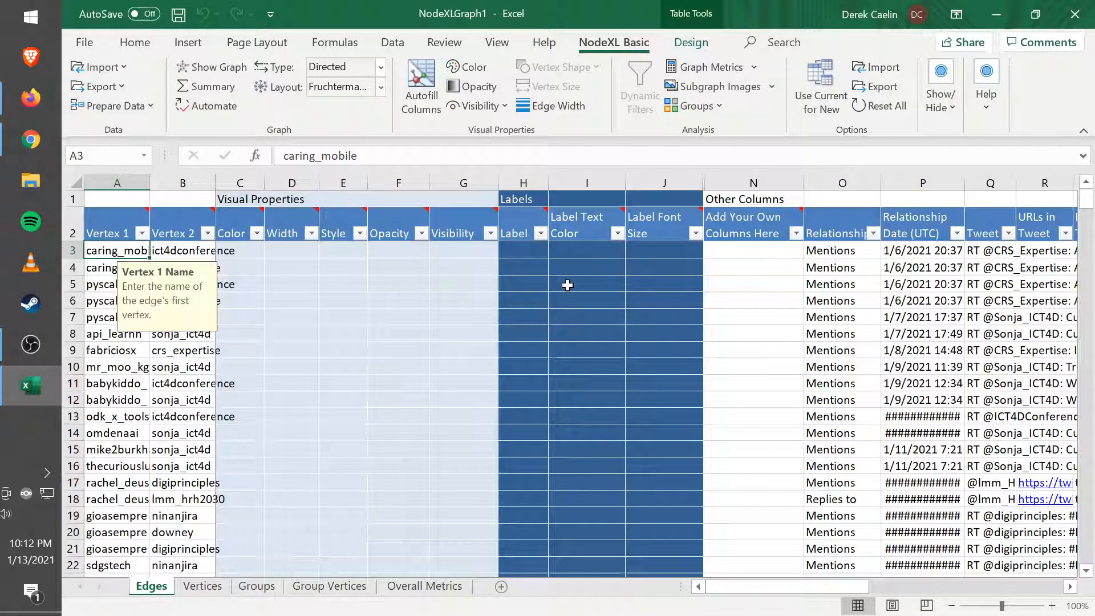
# Examine the list of imported accounts on the Vertices sheet from the first row to the last
pyautogui.click(201, 586)
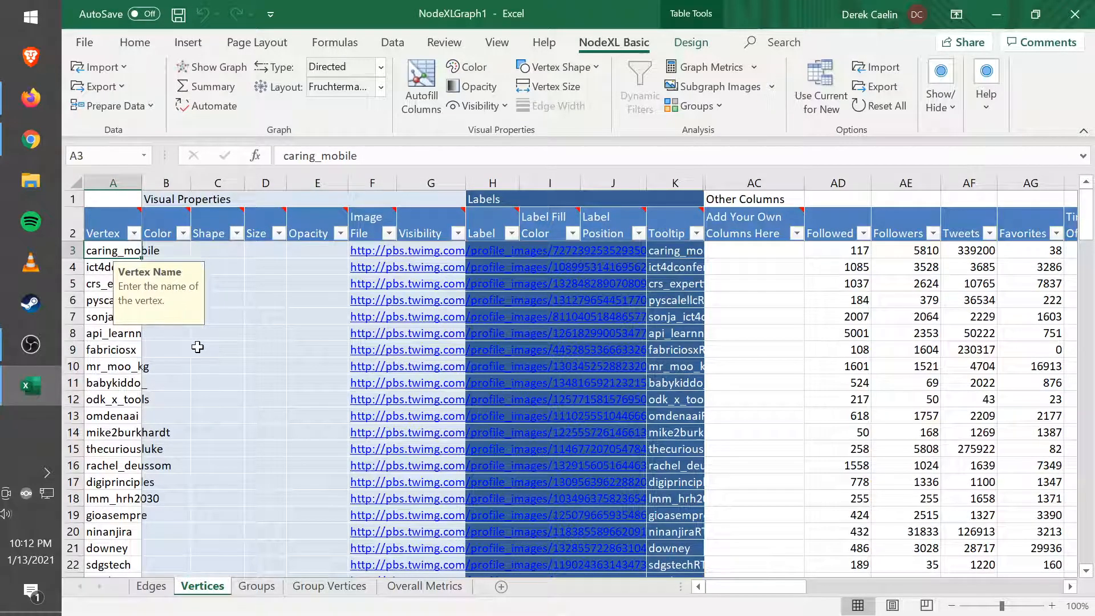
pyautogui.click(108, 318)
pyautogui.press('Down')
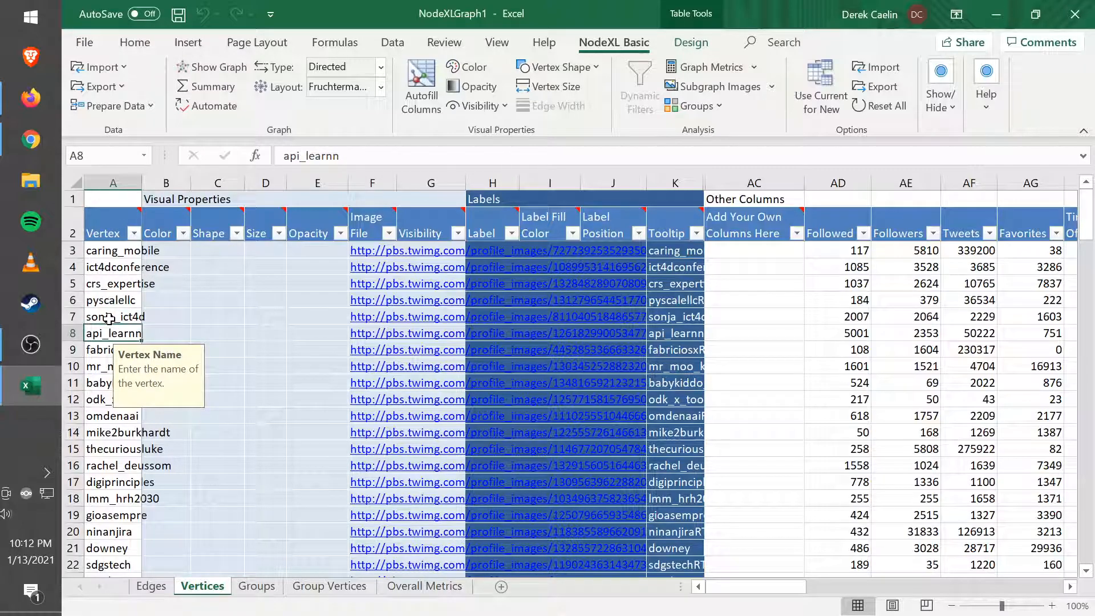
pyautogui.hotkey('ctrl', 'Down')
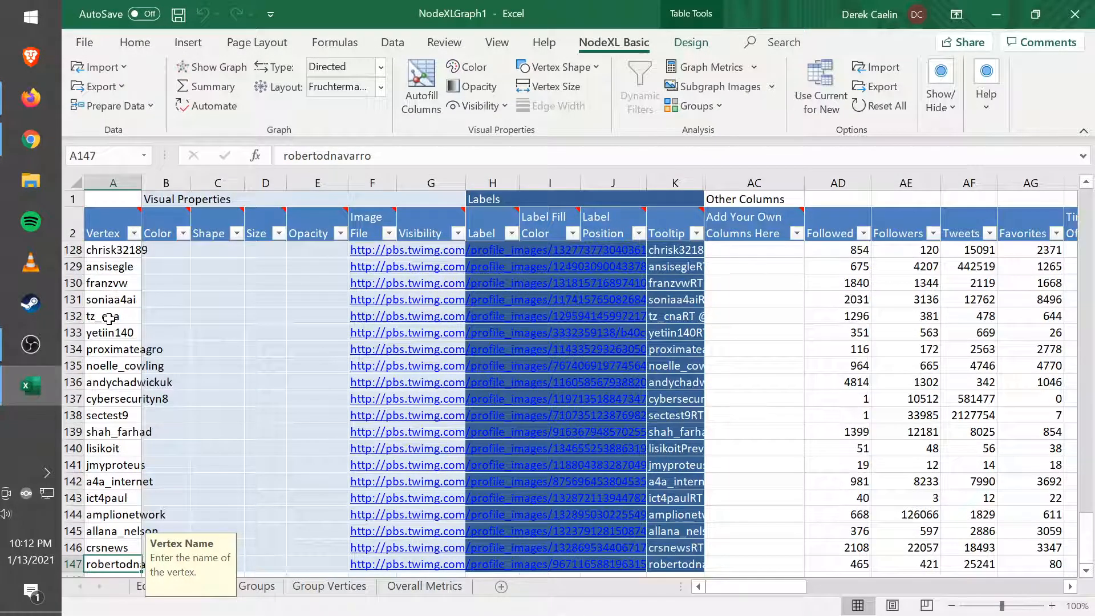
pyautogui.press('Down')
pyautogui.press('Up')
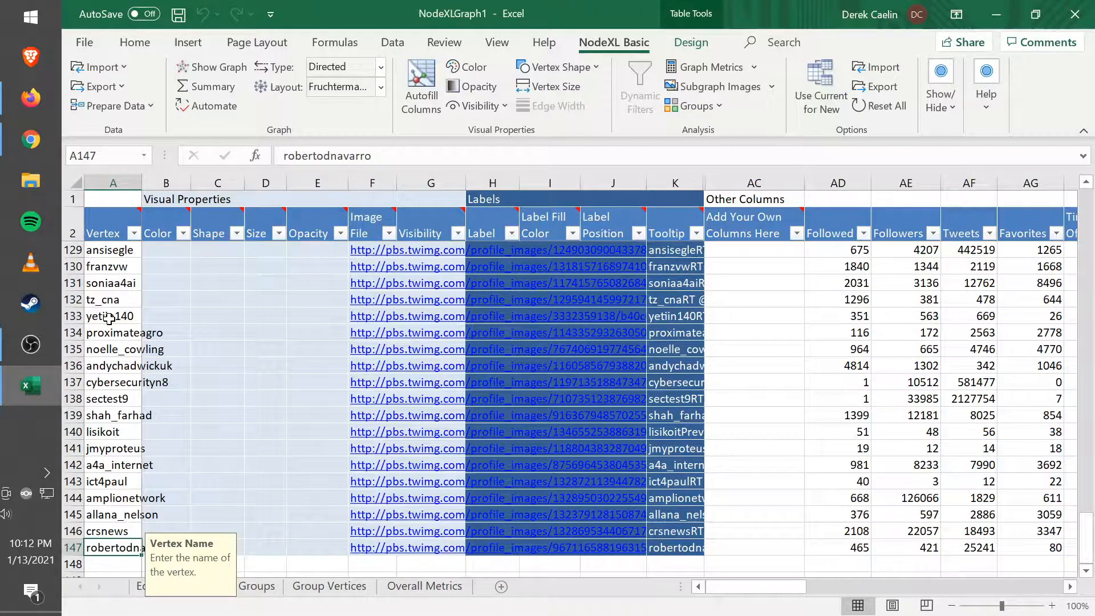
pyautogui.hotkey('ctrl', 'Up')
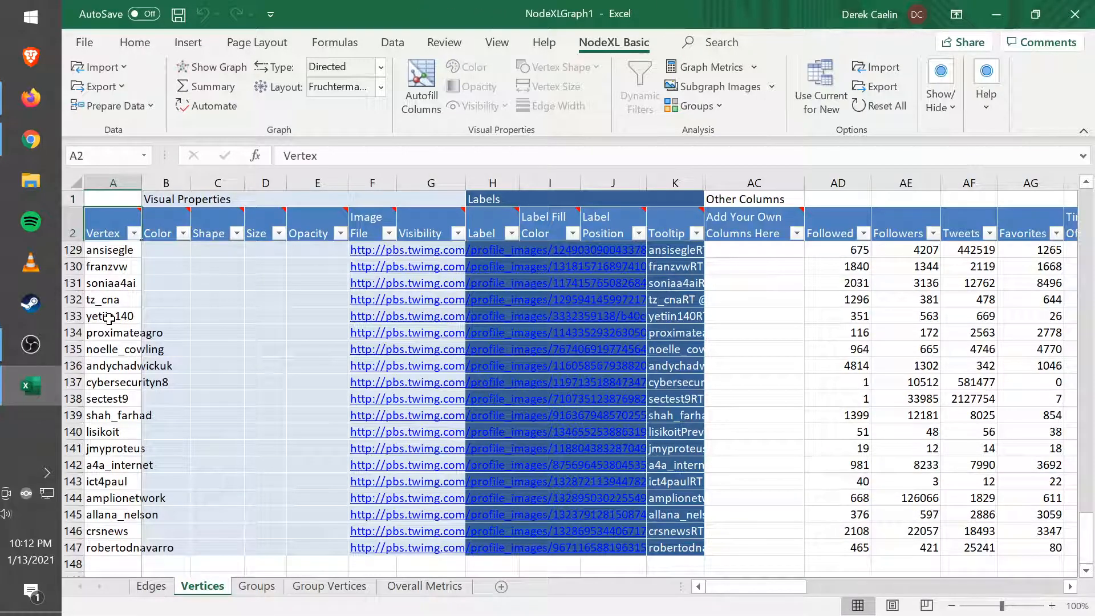
pyautogui.press('Down')
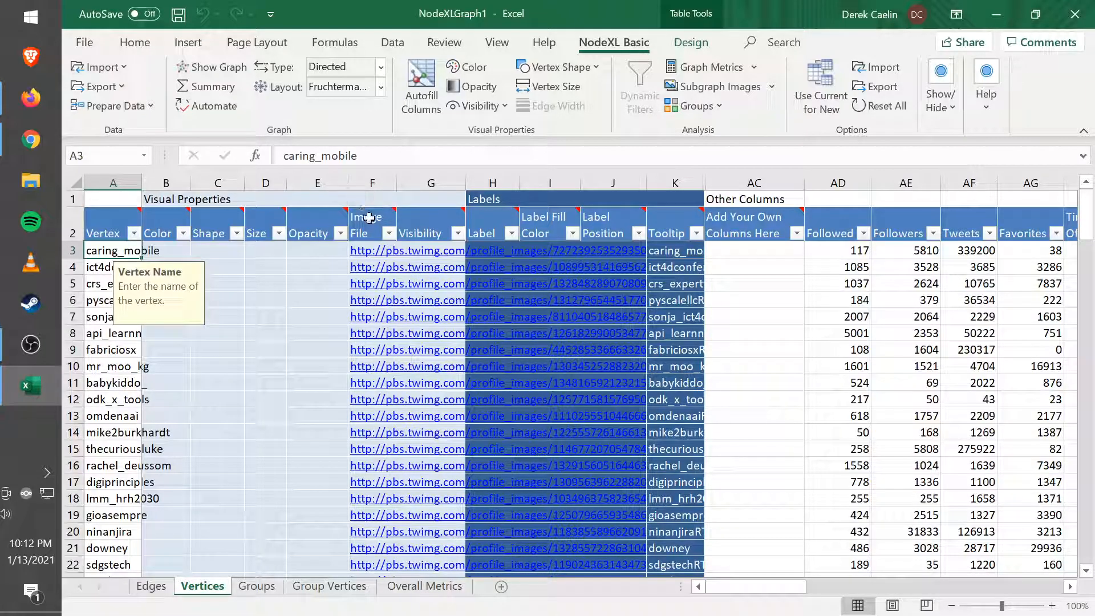
# Examine the first vertex's values across the columns from Image File through Tooltip to Followed
pyautogui.moveTo(369, 217)
pyautogui.press('Right')
pyautogui.press('Right')
pyautogui.press('Right')
pyautogui.press('Right')
pyautogui.press('Right')
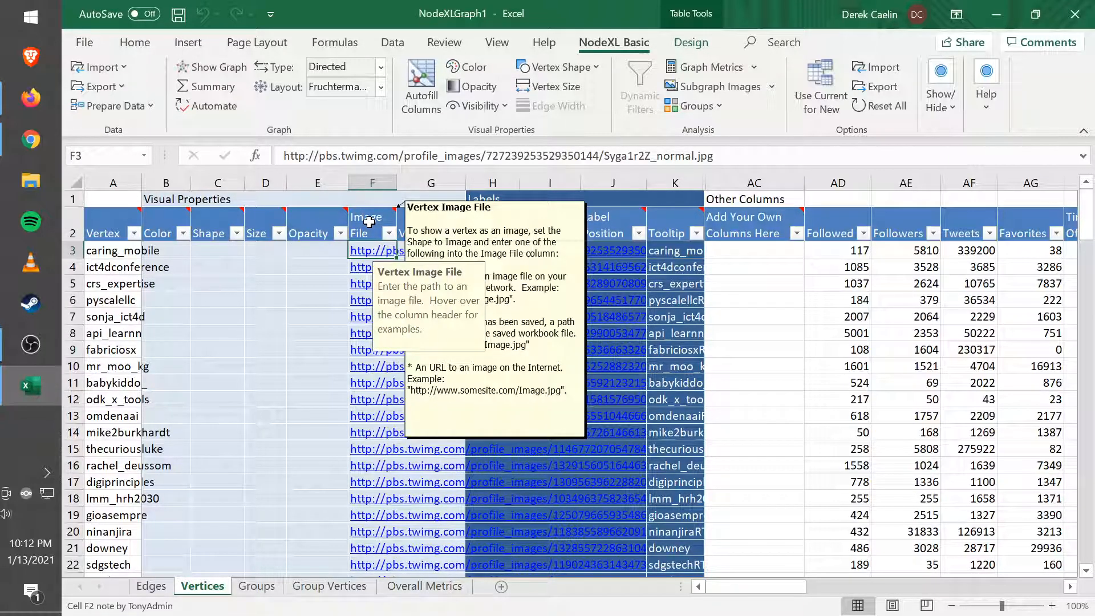
pyautogui.press('Right')
pyautogui.press('Right')
pyautogui.press('Right')
pyautogui.press('Right')
pyautogui.press('Right')
pyautogui.press('Right')
pyautogui.press('Right')
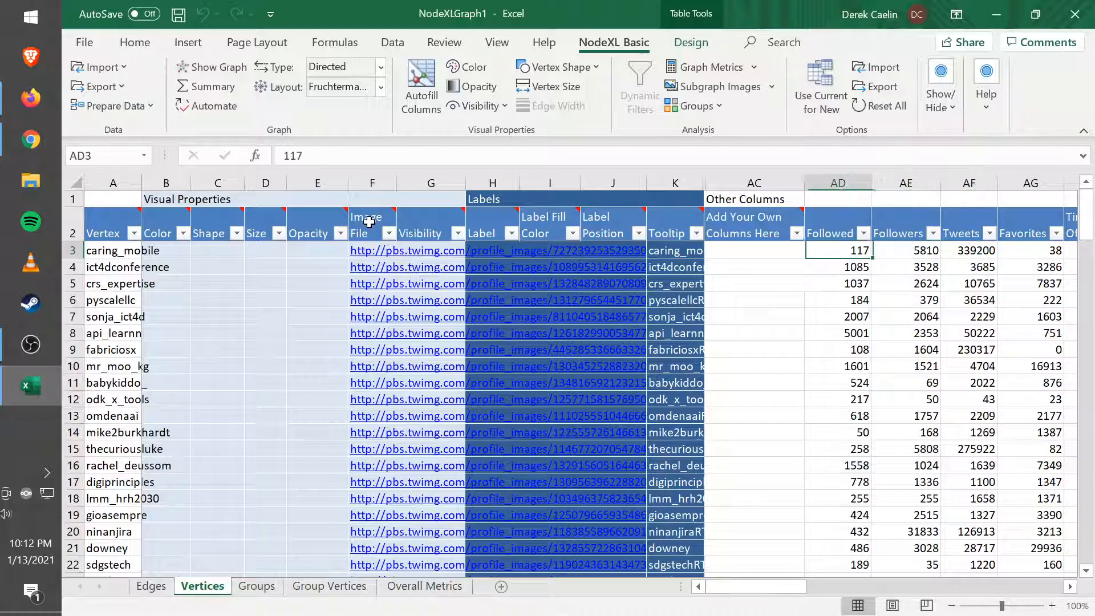
pyautogui.press('Left')
pyautogui.press('Left')
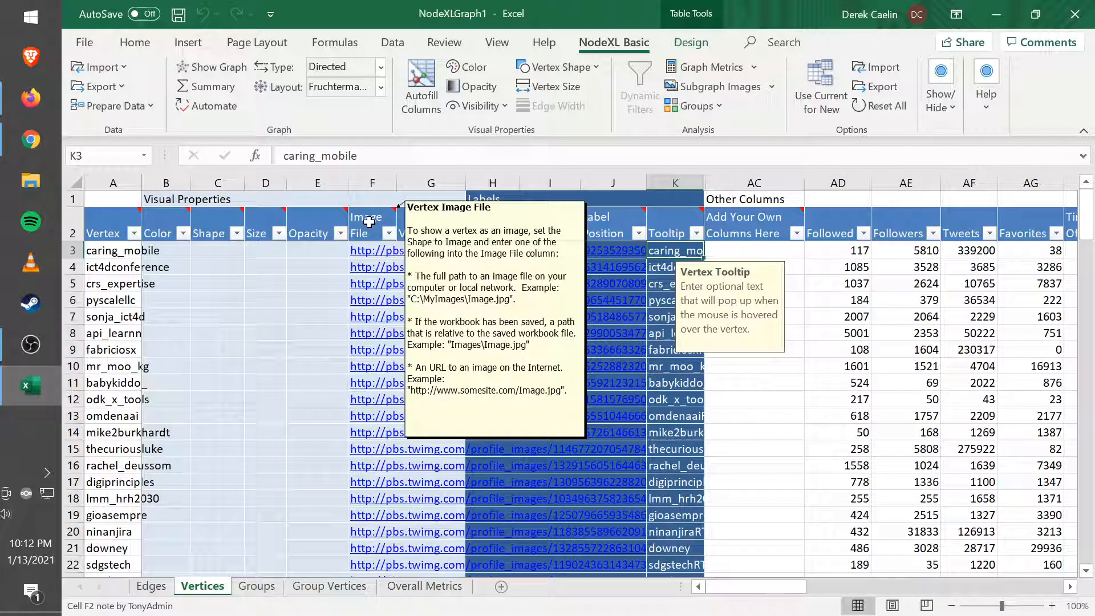
# Read the full tweet text stored in several Tooltip cells of the Vertices sheet
pyautogui.doubleClick(674, 252)
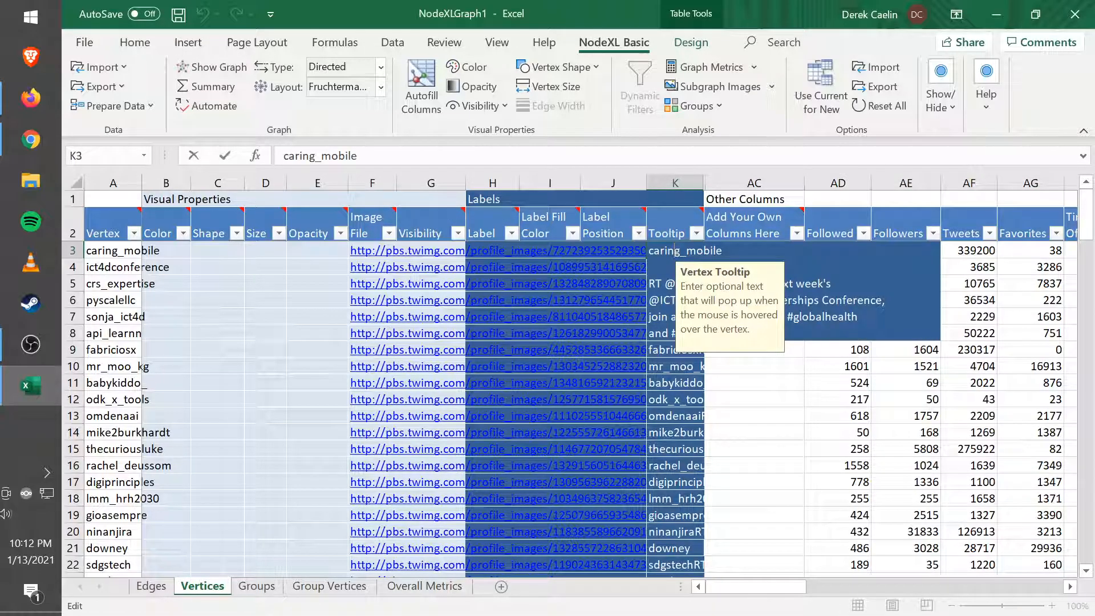
pyautogui.doubleClick(685, 416)
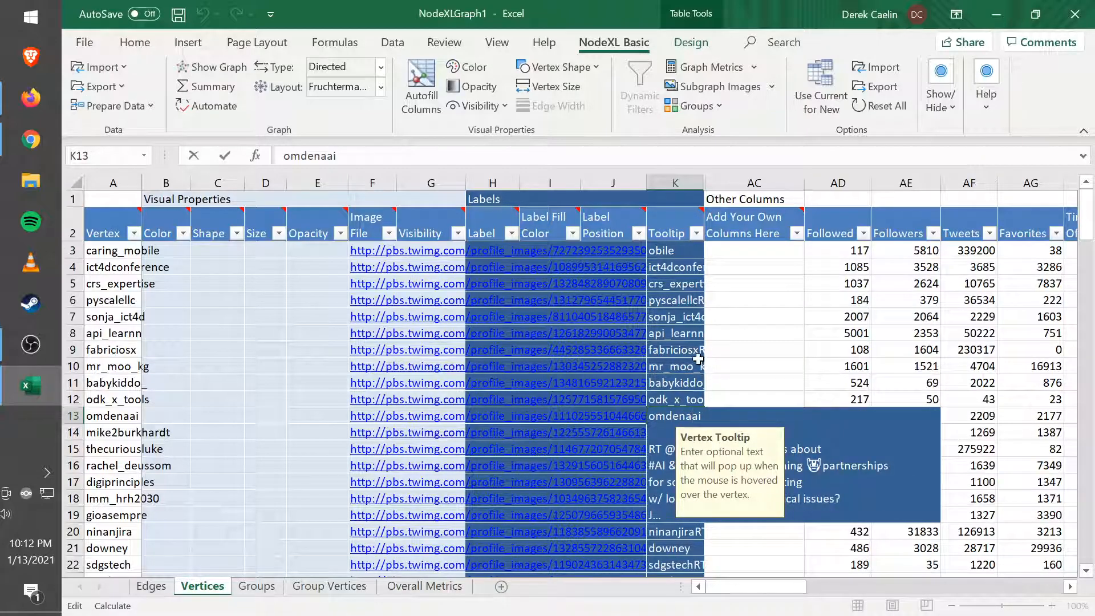
pyautogui.doubleClick(681, 341)
pyautogui.click(682, 341)
# Examine the account descriptions in the Description column of the Vertices sheet
pyautogui.press('Right')
pyautogui.press('Right')
pyautogui.press('Right')
pyautogui.press('Right')
pyautogui.press('Right')
pyautogui.press('Right')
pyautogui.press('Right')
pyautogui.press('Right')
pyautogui.press('Left')
pyautogui.press('Left')
pyautogui.press('Left')
pyautogui.press('Right')
pyautogui.press('Right')
pyautogui.press('Up')
pyautogui.press('Up')
pyautogui.press('Up')
pyautogui.press('Up')
pyautogui.press('Up')
pyautogui.press('Up')
pyautogui.press('Up')
pyautogui.press('Down')
pyautogui.press('Down')
pyautogui.press('Down')
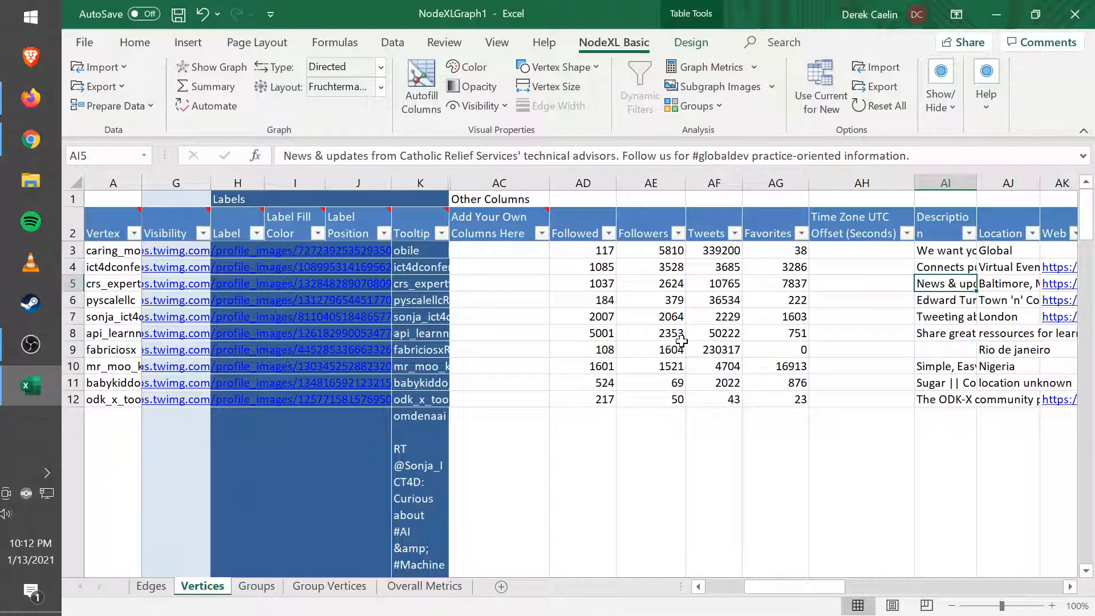
pyautogui.press('Down')
pyautogui.press('Down')
pyautogui.press('Up')
# Examine the first vertex's Followed, Followers, Tweets and Favorites values
pyautogui.press('Left')
pyautogui.press('Left')
pyautogui.press('Left')
pyautogui.press('Up')
pyautogui.press('Up')
pyautogui.press('Left')
pyautogui.press('Left')
pyautogui.press('Up')
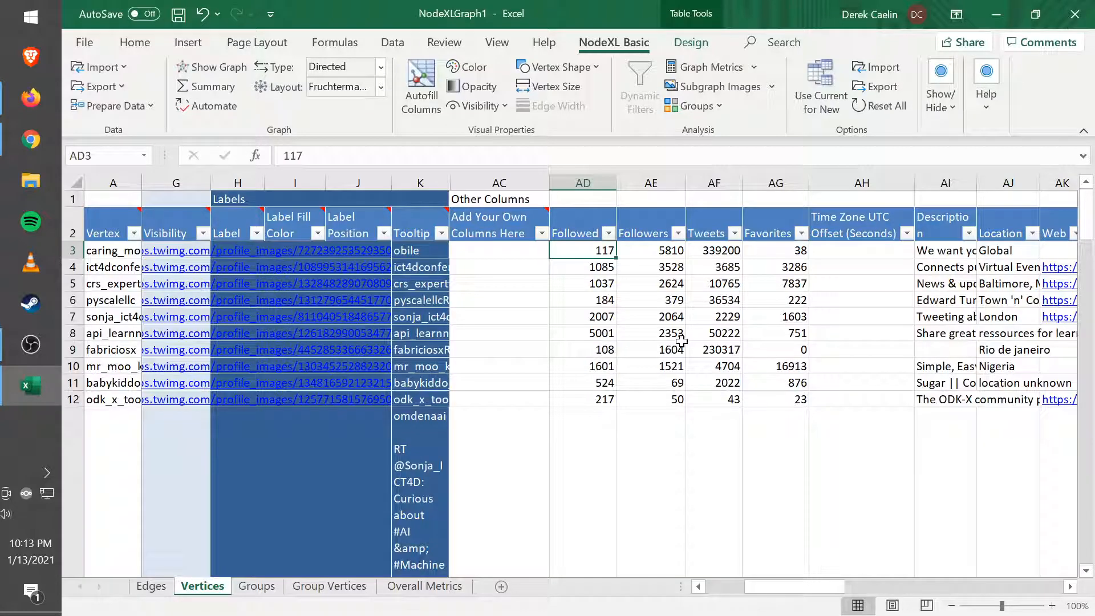
pyautogui.press('Right')
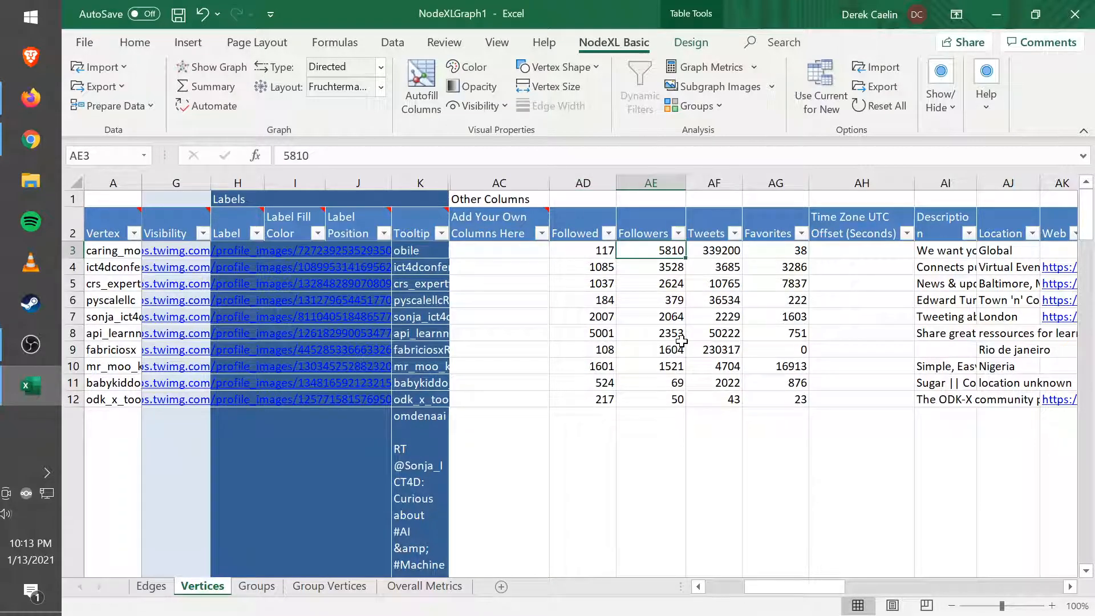
pyautogui.press('Left')
pyautogui.press('Right')
pyautogui.press('Right')
pyautogui.press('Right')
pyautogui.press('Left')
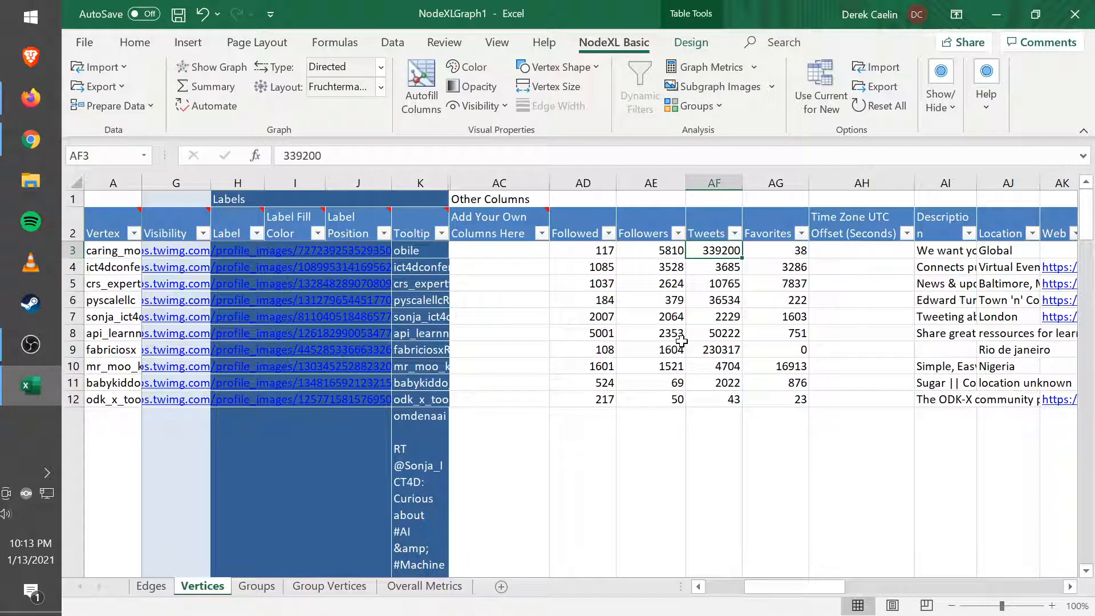
pyautogui.press('Down')
pyautogui.press('Up')
pyautogui.press('Right')
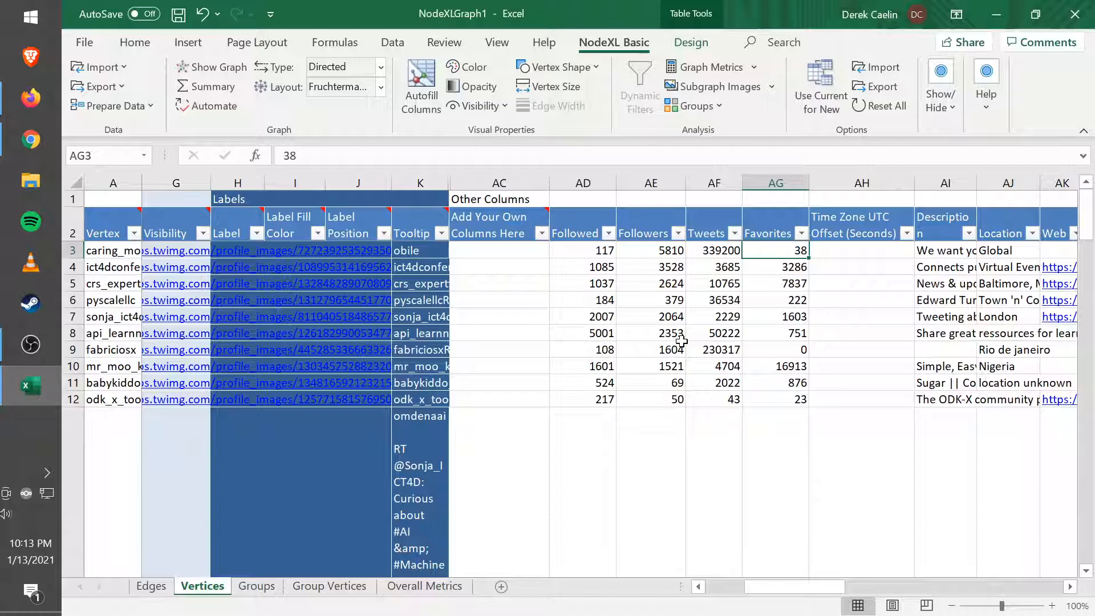
# Examine the first vertex's remaining profile columns, from Time Zone UTC Offset to Joined Twitter Date
pyautogui.press('Right')
pyautogui.press('Right')
pyautogui.press('Right')
pyautogui.press('Right')
pyautogui.press('Right')
pyautogui.press('Right')
pyautogui.press('Right')
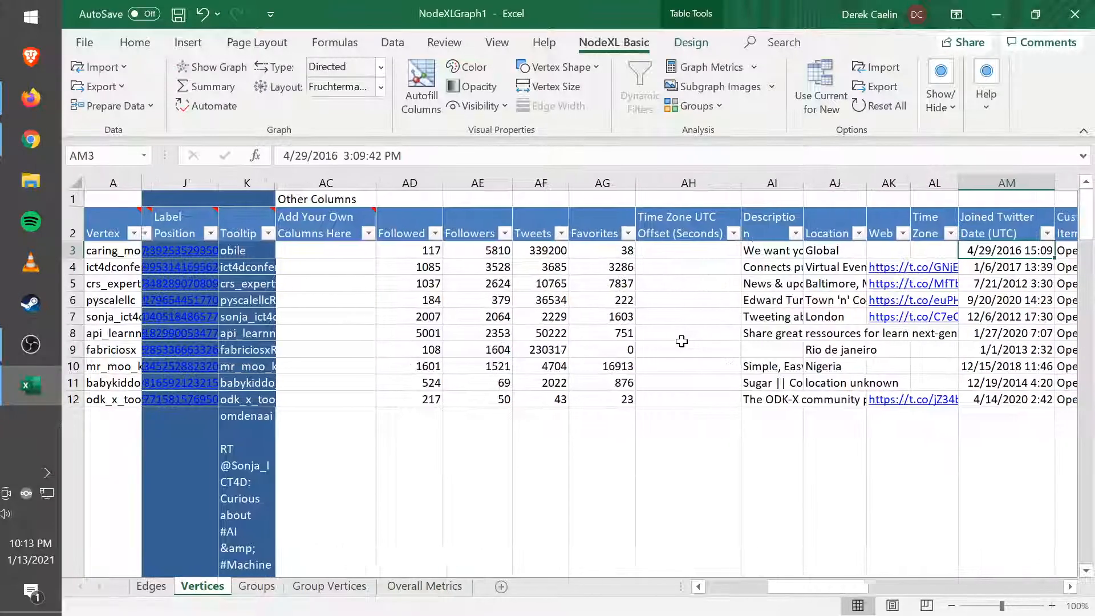
pyautogui.press('Left')
pyautogui.press('Right')
pyautogui.press('Left')
pyautogui.press('Left')
pyautogui.press('Left')
pyautogui.press('Left')
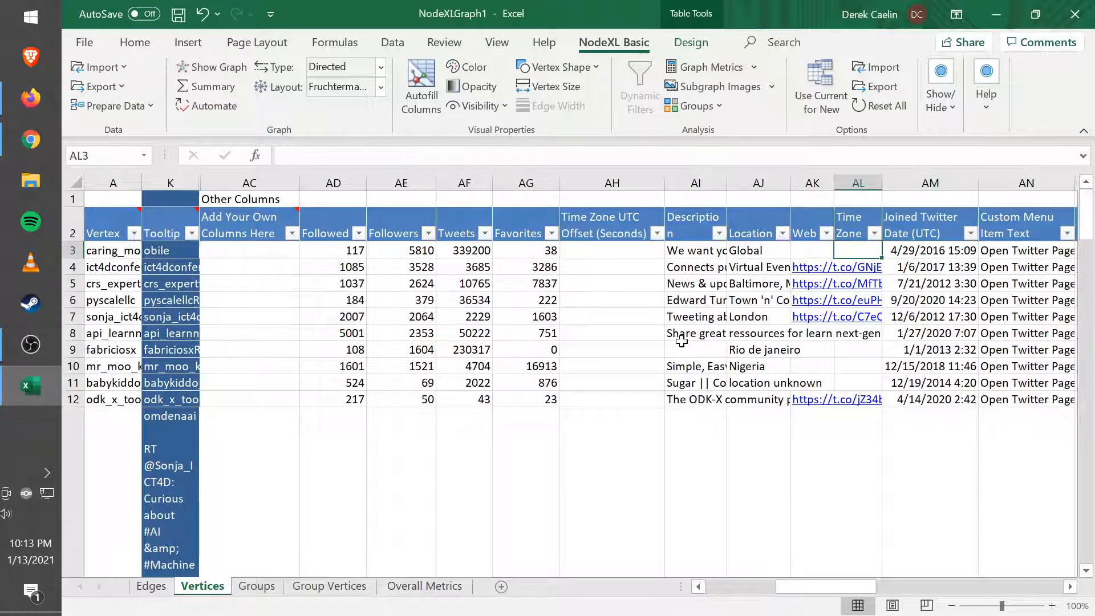
pyautogui.press('Right')
pyautogui.press('Right')
pyautogui.press('Right')
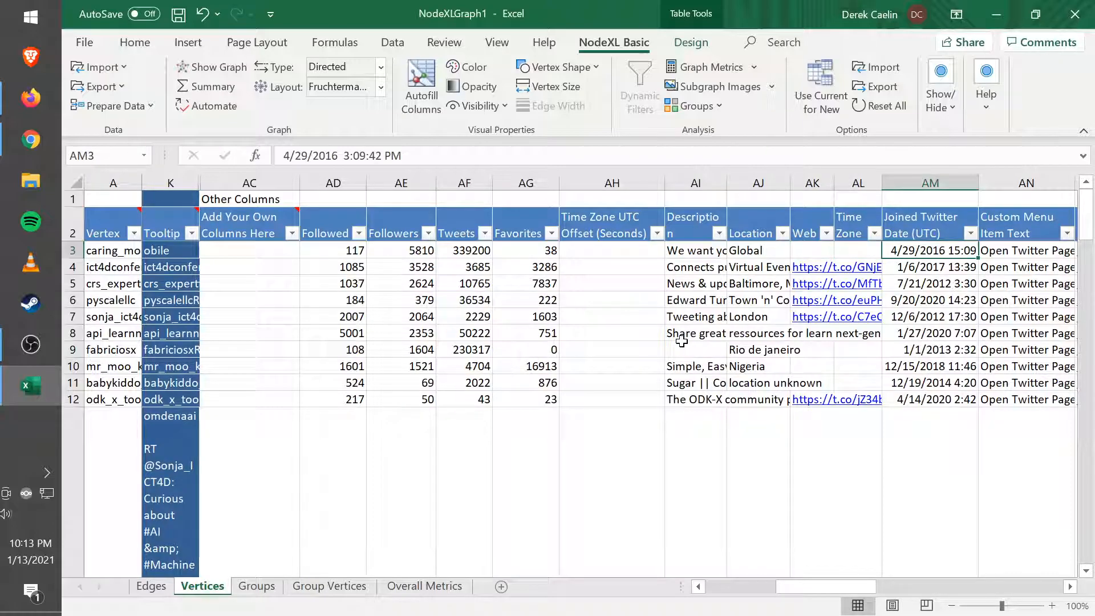
# Examine the first edge on the Edges sheet, including its two vertices, relationship type and relationship date
pyautogui.click(149, 588)
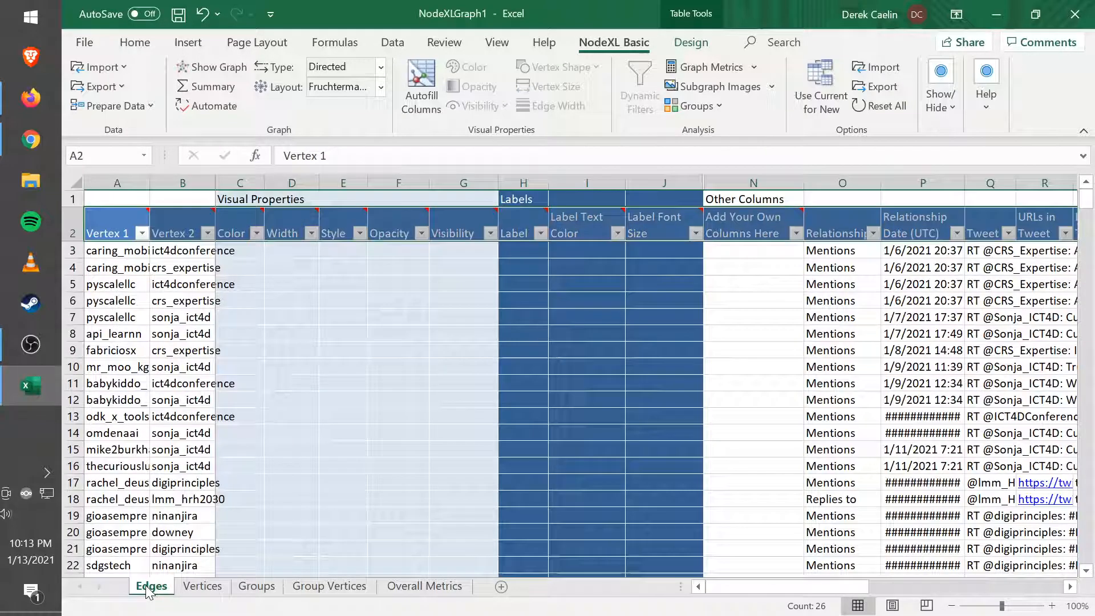
pyautogui.click(132, 251)
pyautogui.click(189, 252)
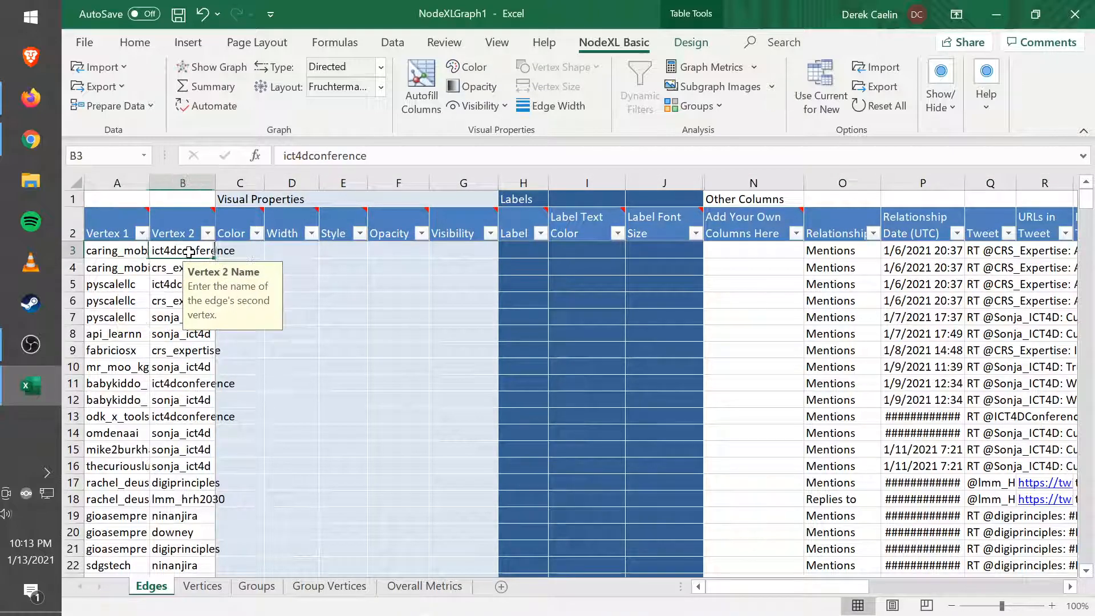
pyautogui.click(850, 247)
pyautogui.press('Right')
pyautogui.press('Left')
pyautogui.press('Right')
pyautogui.press('Right')
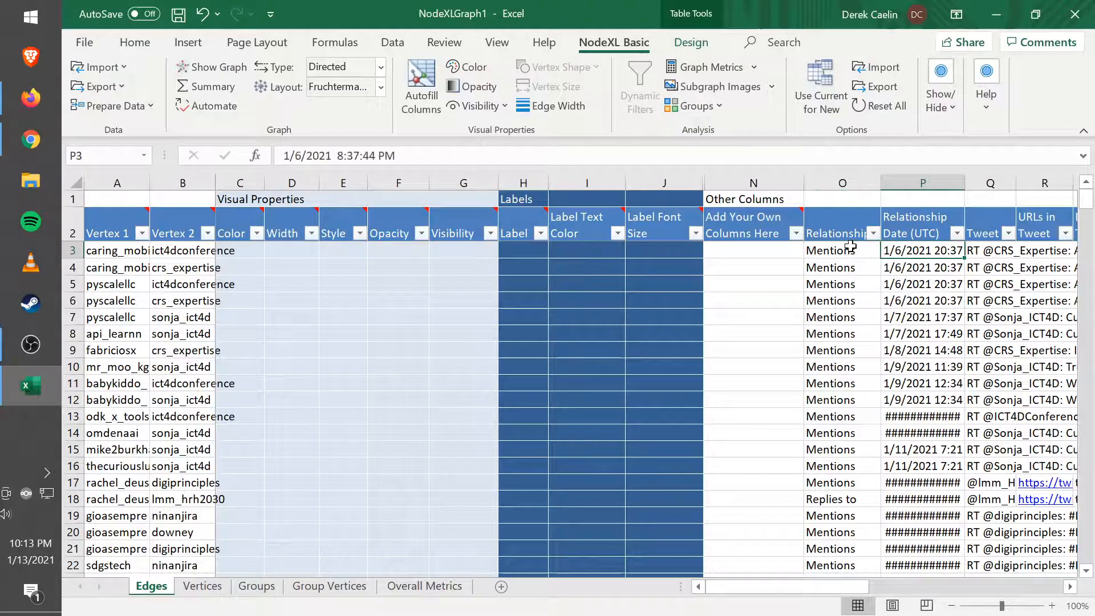
pyautogui.press('Left')
pyautogui.press('Left')
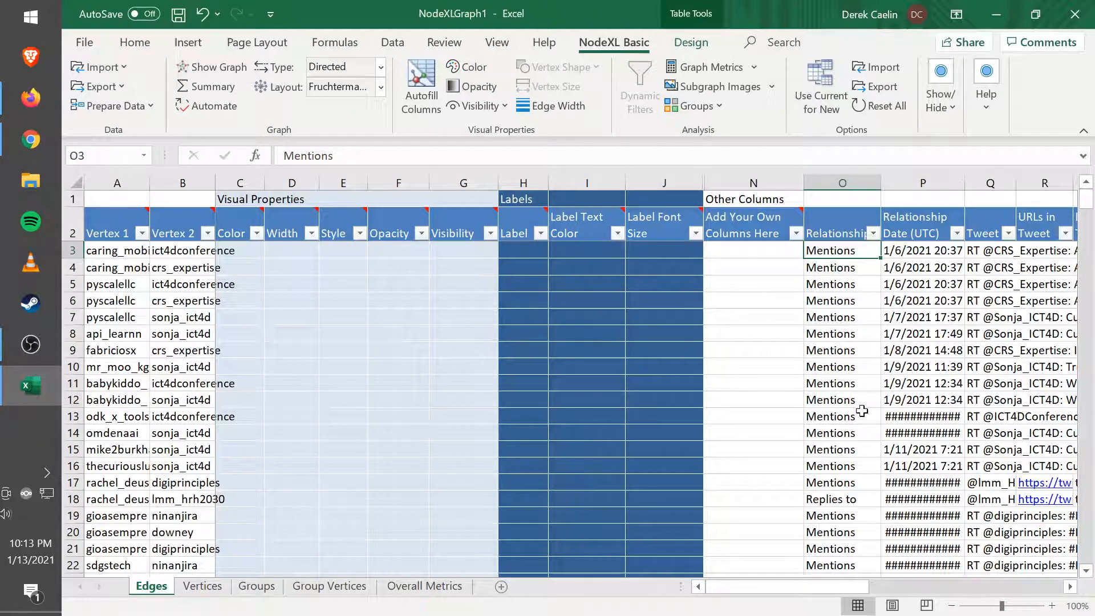
# Examine the first edge's relationship date, tweet text, URLs, domains and hashtags on the Edges sheet
pyautogui.click(904, 252)
pyautogui.press('Right')
pyautogui.press('Left')
pyautogui.press('Right')
pyautogui.press('Right')
pyautogui.press('Right')
pyautogui.press('Right')
pyautogui.press('Left')
pyautogui.press('Left')
pyautogui.press('Left')
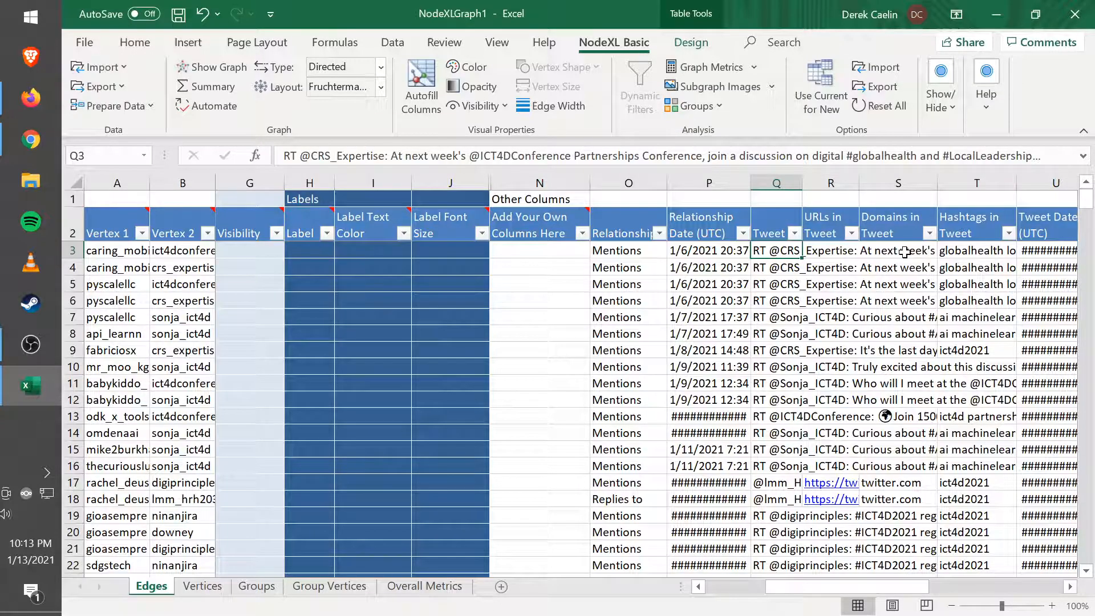
pyautogui.press('Right')
pyautogui.press('Left')
pyautogui.press('Left')
pyautogui.press('Right')
pyautogui.press('Right')
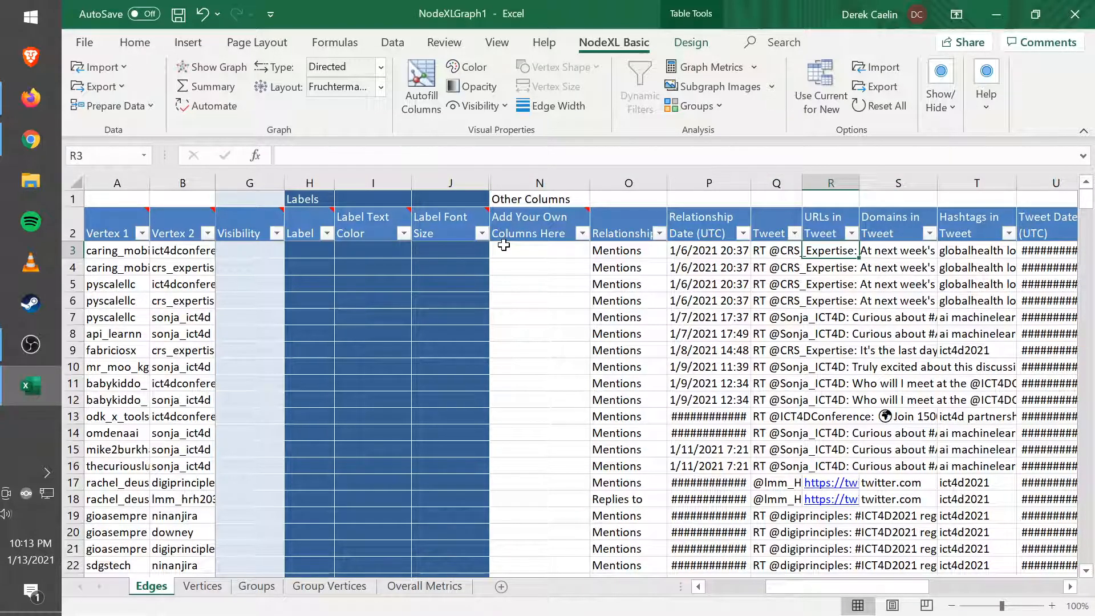
# Show the network graph in a widened pane and lay it out with the Harel-Koren Fast Multiscale algorithm
pyautogui.click(224, 64)
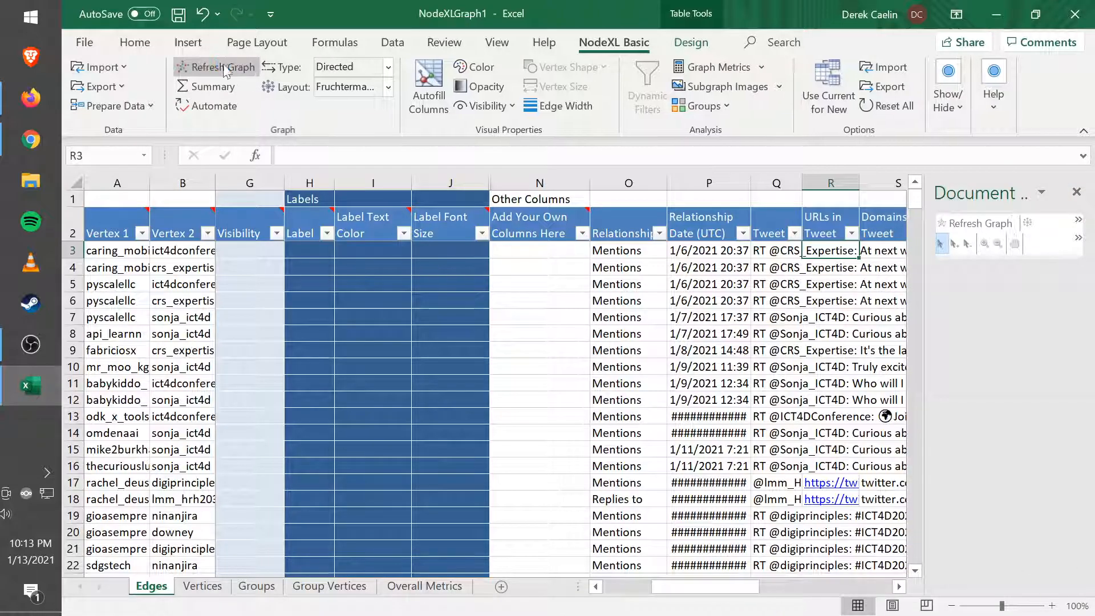
pyautogui.moveTo(925, 269); pyautogui.dragTo(670, 279)
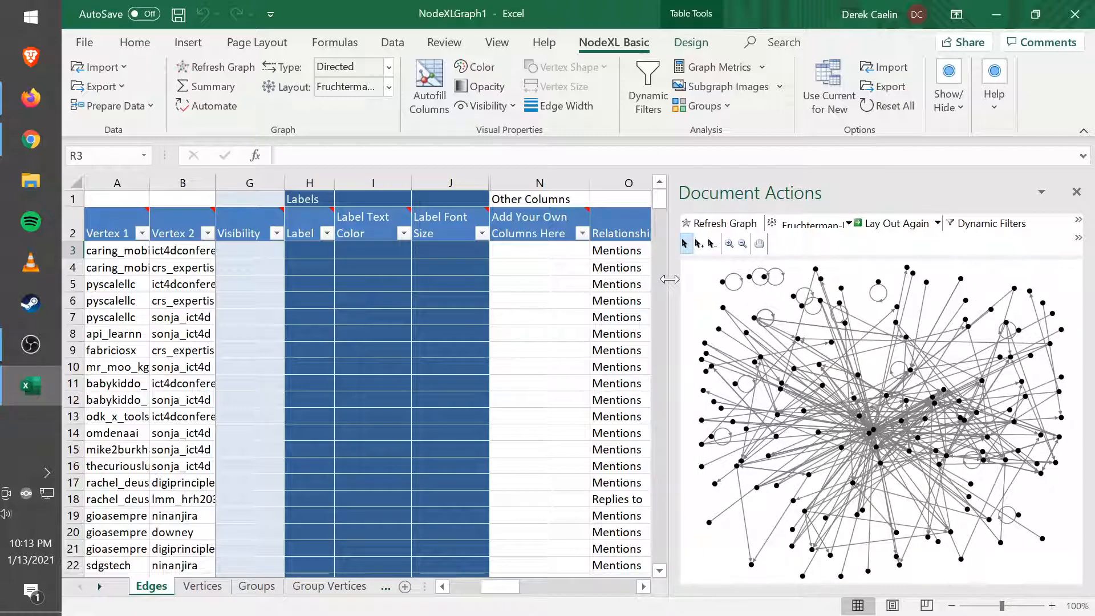
pyautogui.click(800, 225)
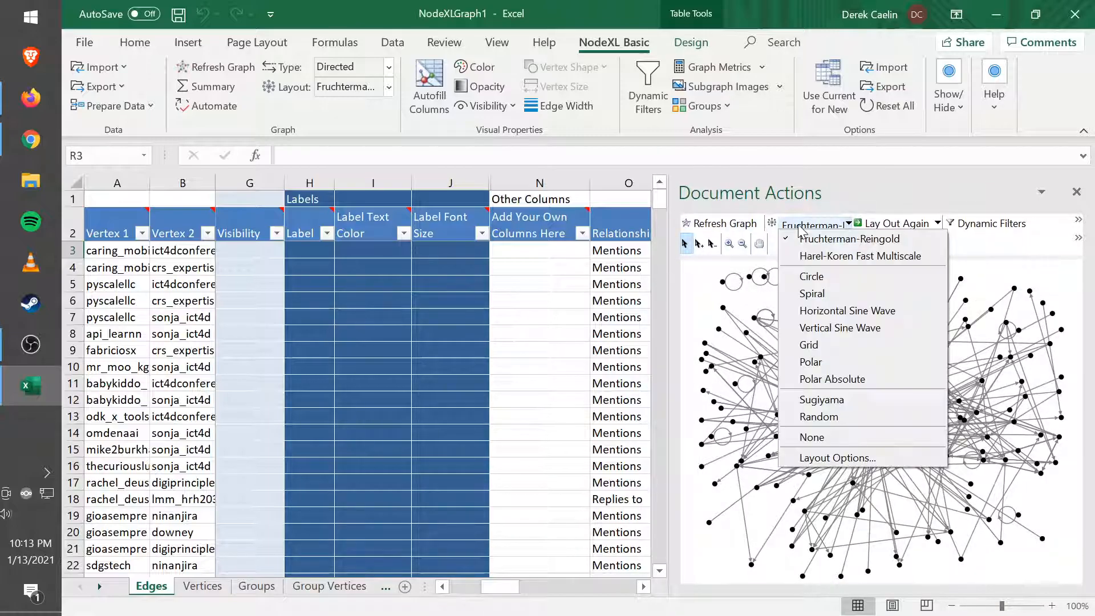
pyautogui.click(815, 256)
pyautogui.click(743, 225)
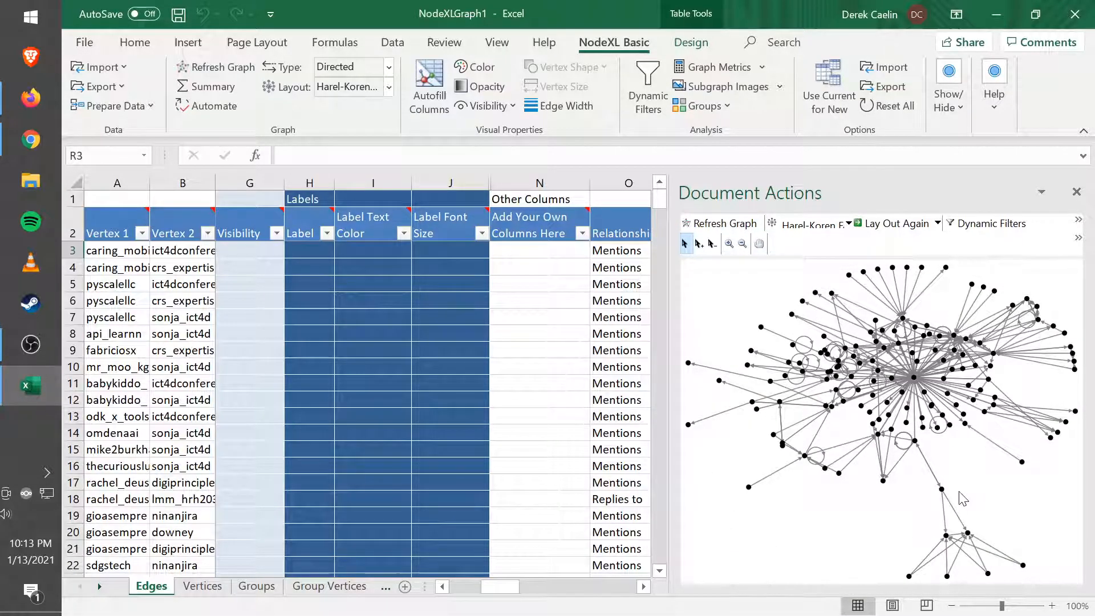
# Inspect the connections of the graph's most central vertex, clear the selection, close the graph pane and return to the first edges
pyautogui.click(910, 380)
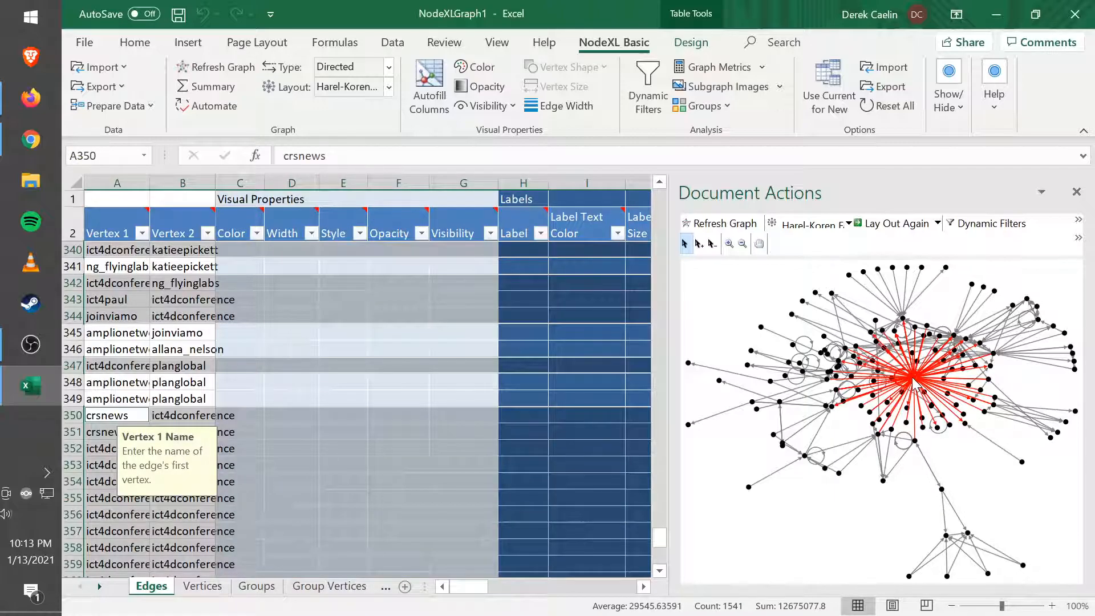
pyautogui.click(910, 307)
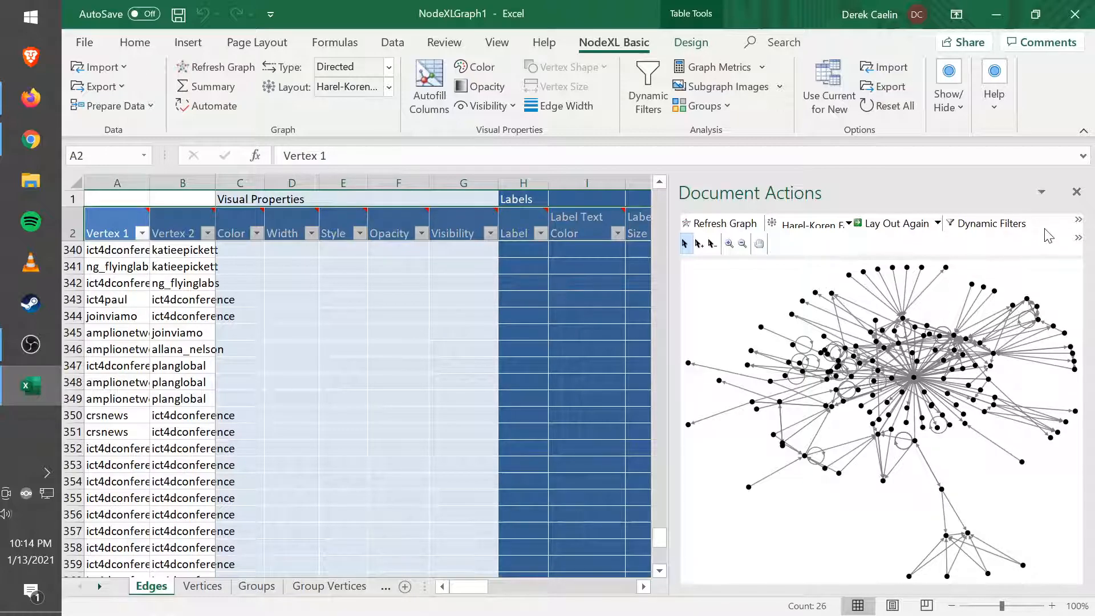
pyautogui.click(1077, 194)
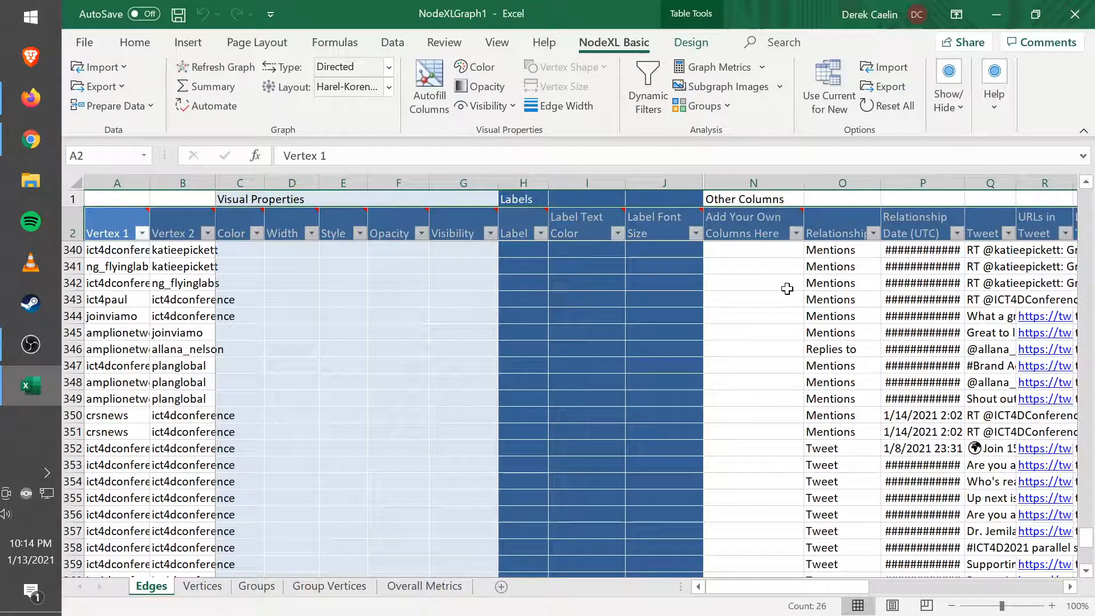
pyautogui.scroll(-3, 778, 300)
pyautogui.scroll(20, 778, 300)
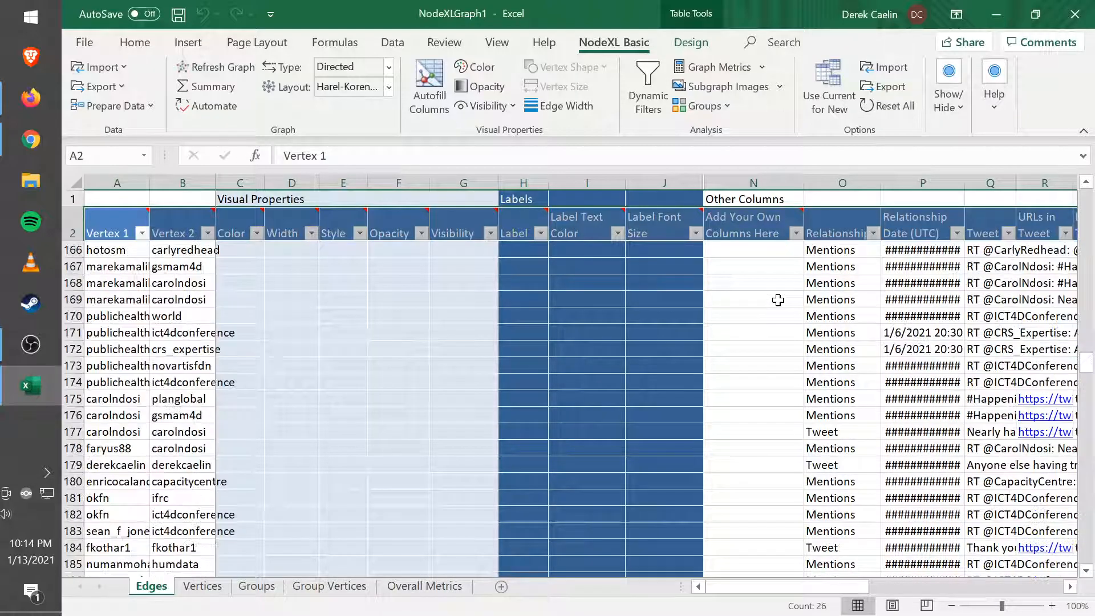
pyautogui.scroll(20, 753, 314)
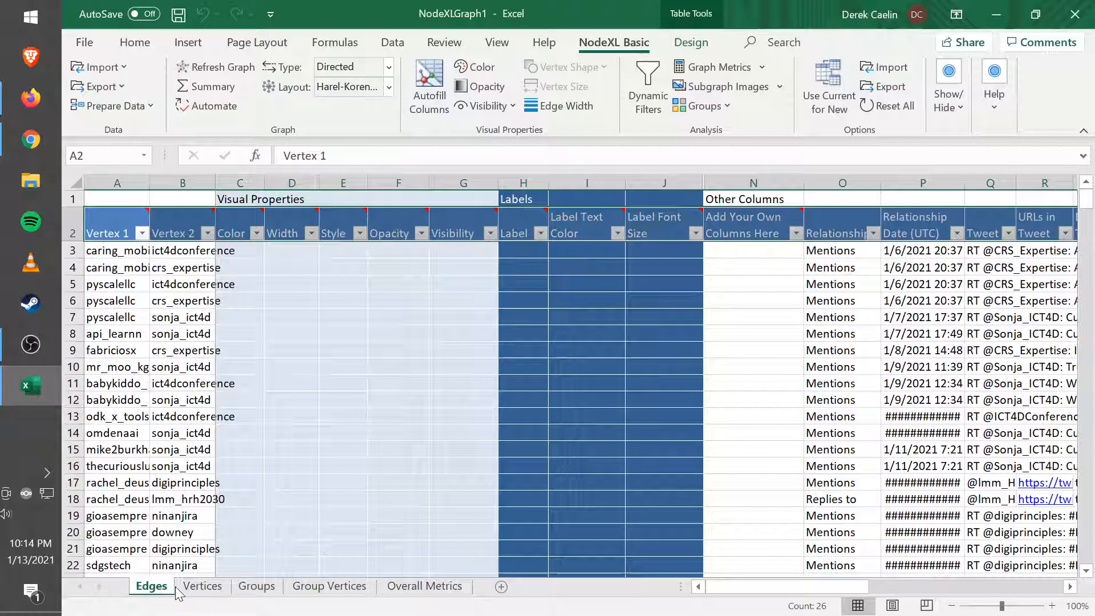
# Delete the Groups, Group Vertices and Overall Metrics worksheets
pyautogui.rightClick(257, 593)
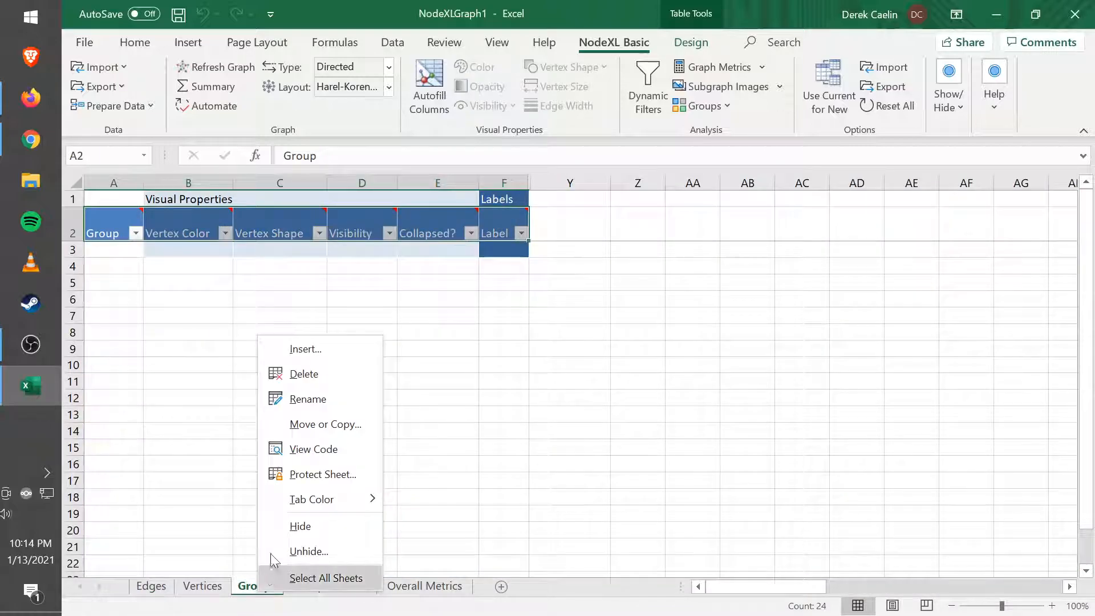
pyautogui.click(321, 377)
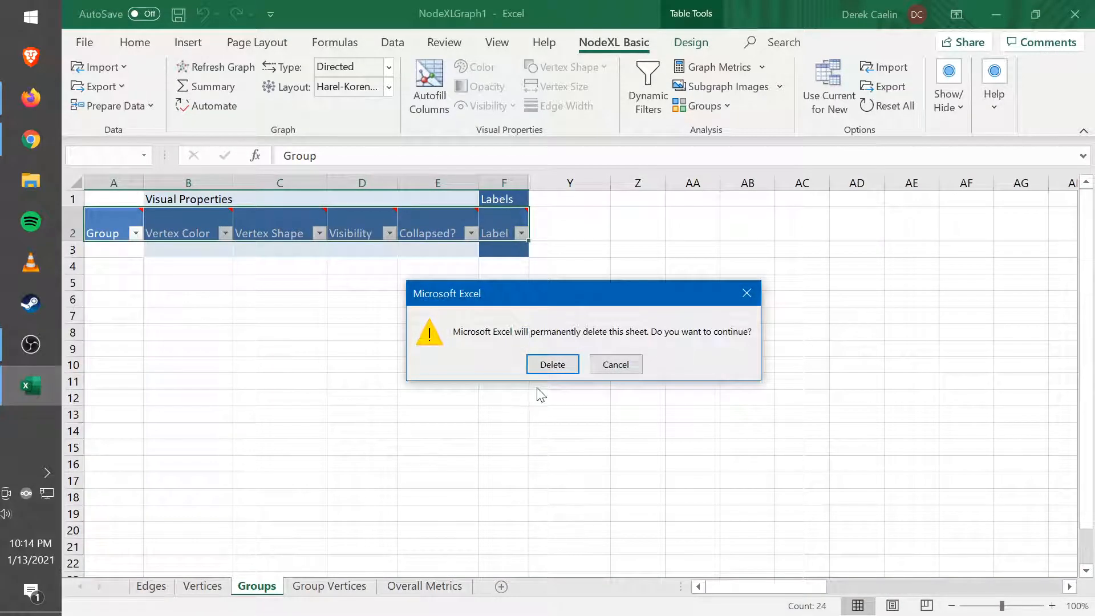
pyautogui.click(547, 367)
pyautogui.rightClick(283, 589)
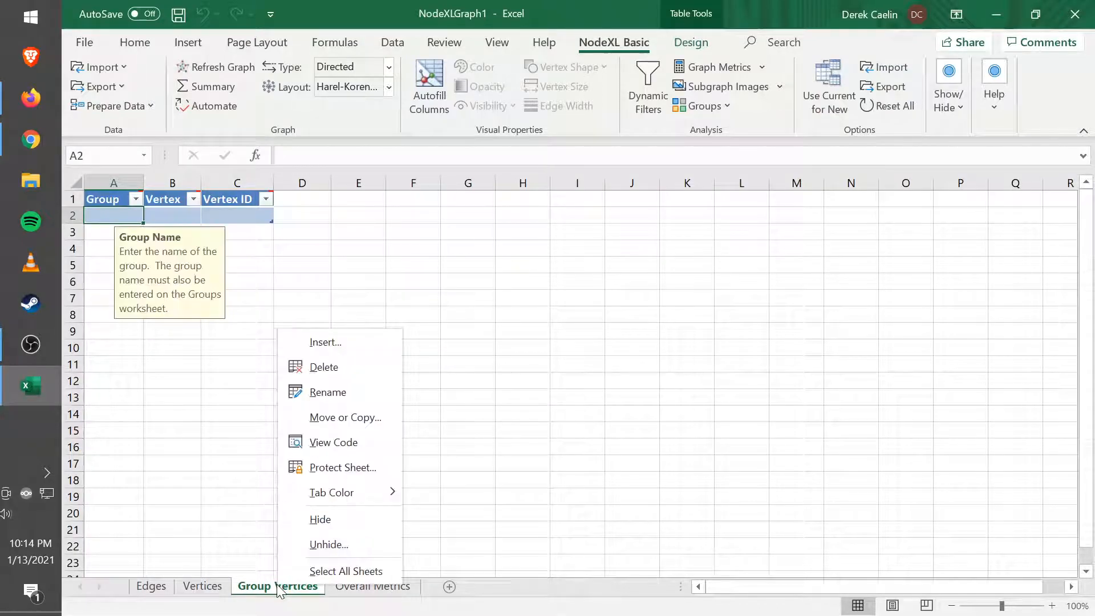
pyautogui.click(371, 368)
pyautogui.click(545, 368)
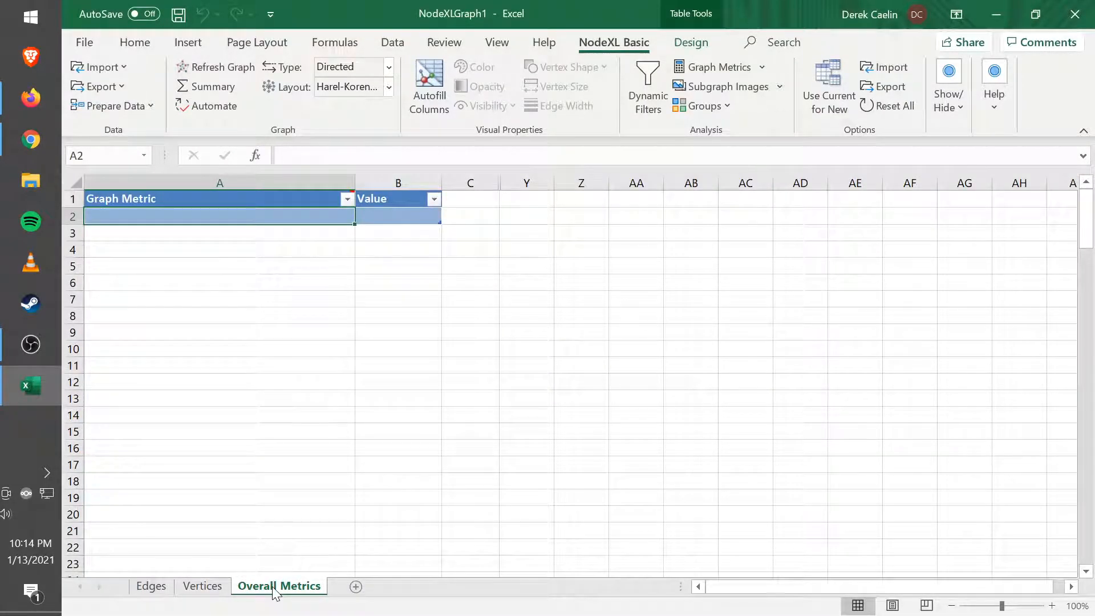
pyautogui.click(200, 586)
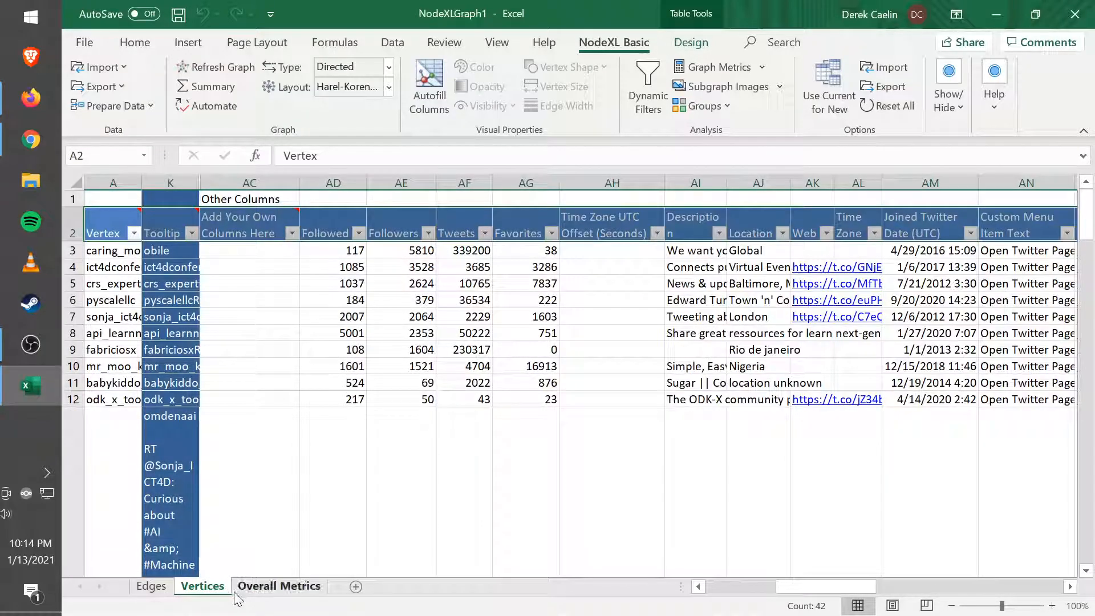
pyautogui.rightClick(245, 590)
pyautogui.click(292, 373)
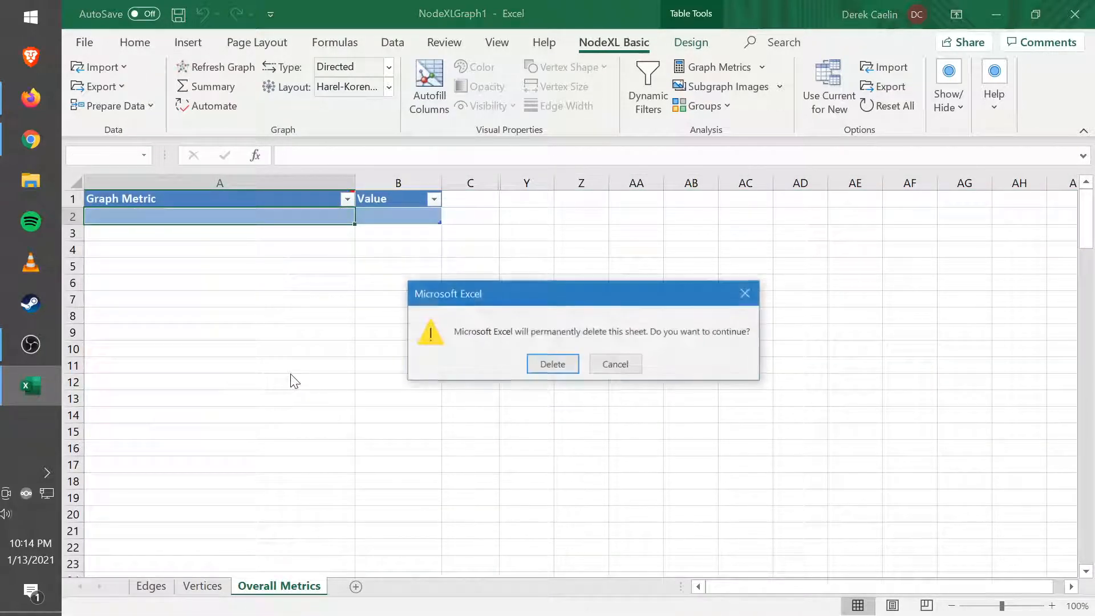
pyautogui.click(557, 365)
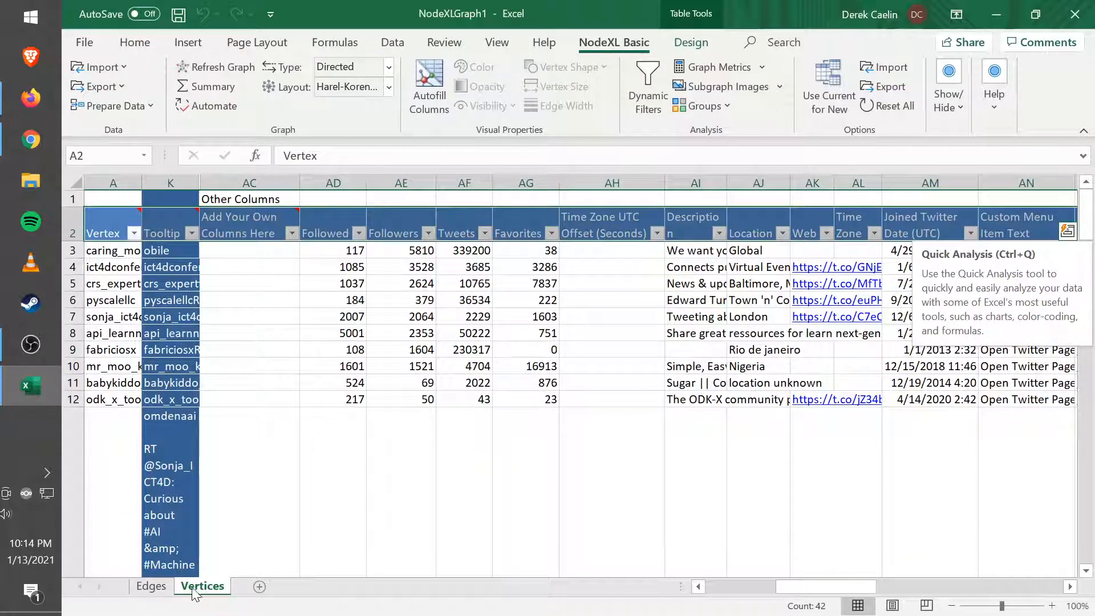
# Rename the Edges sheet as Connections and the Vertices sheet as Elements
pyautogui.click(152, 587)
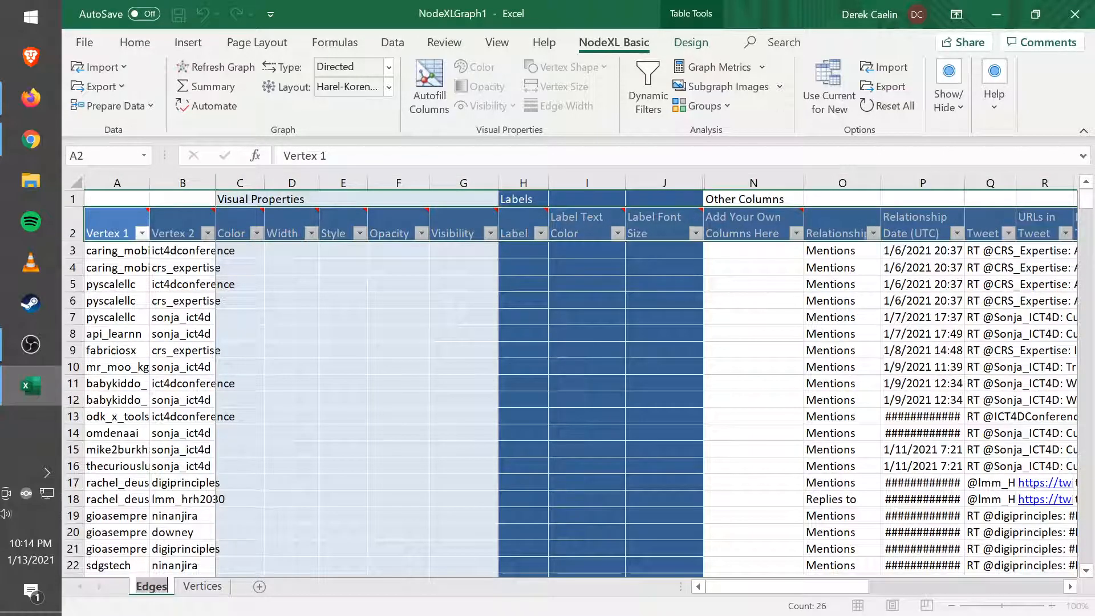
pyautogui.write('Connections')
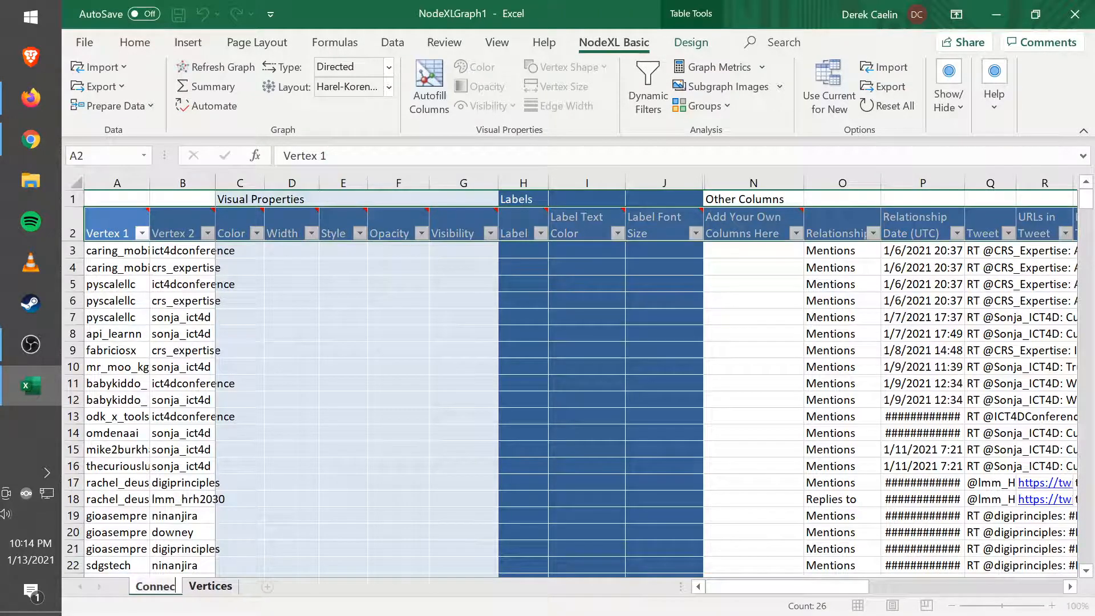
pyautogui.click(224, 590)
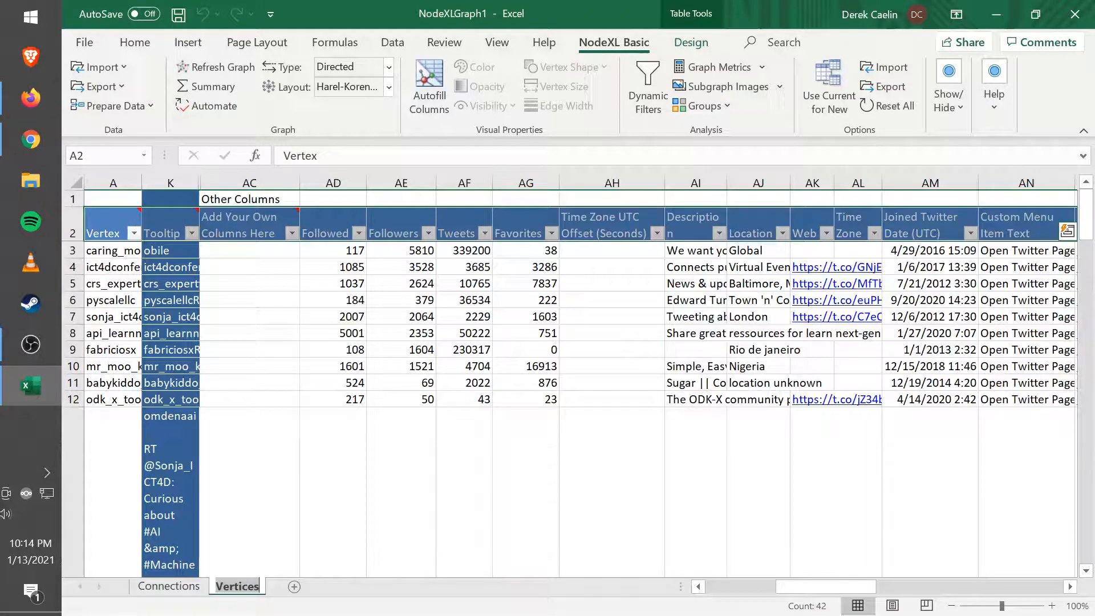
pyautogui.write('Ed')
pyautogui.press('BackSpace')
pyautogui.press('BackSpace')
pyautogui.write('Element')
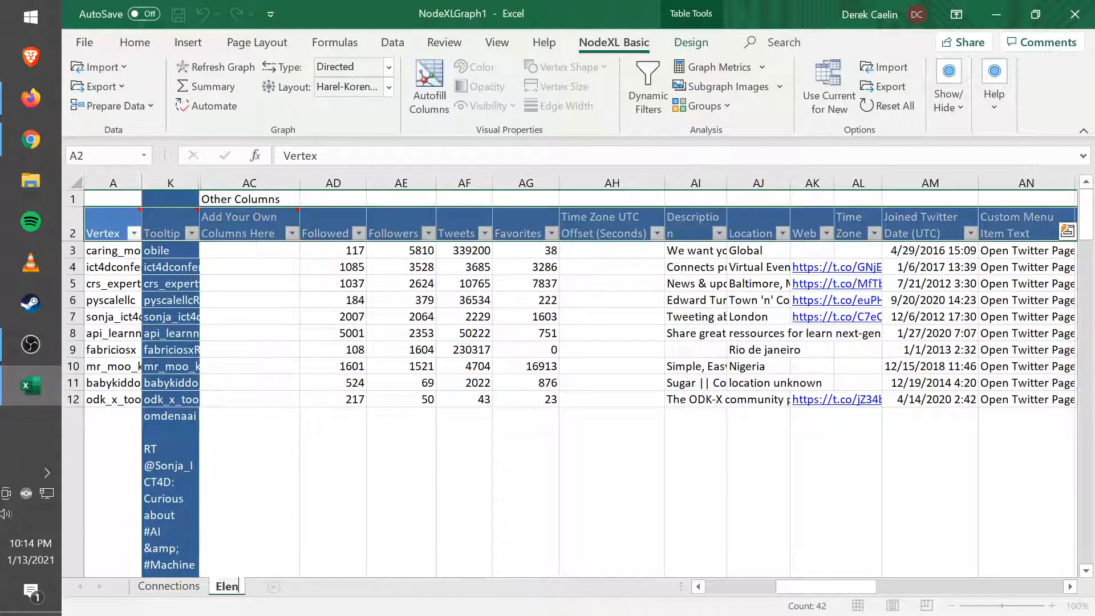
pyautogui.write('s')
pyautogui.press('Return')
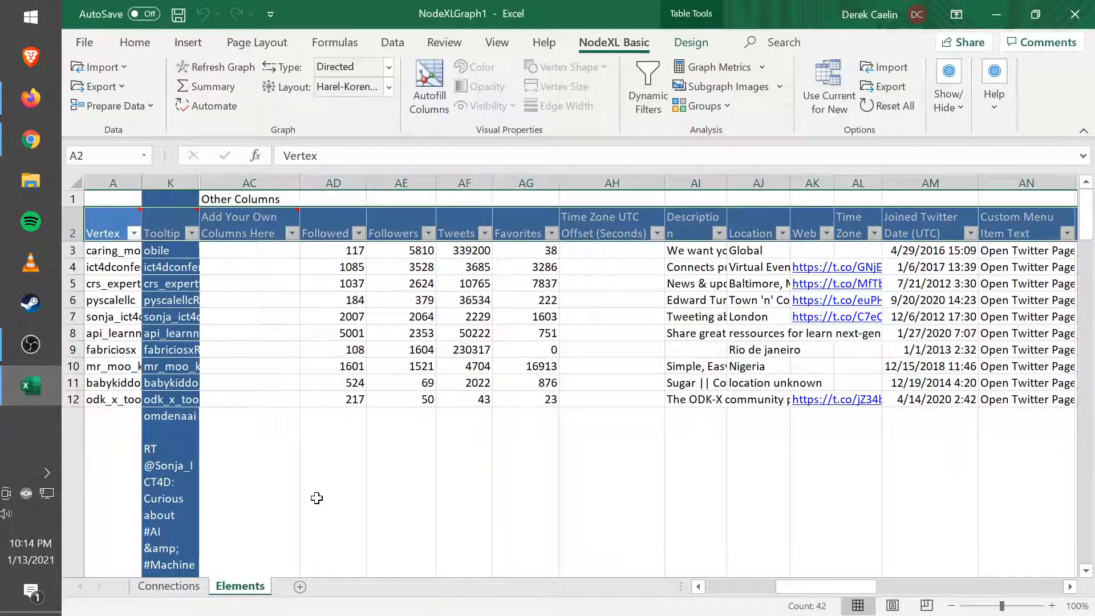
# Delete the category row above the column headers on both the Elements and Connections sheets
pyautogui.click(73, 199)
pyautogui.rightClick(74, 200)
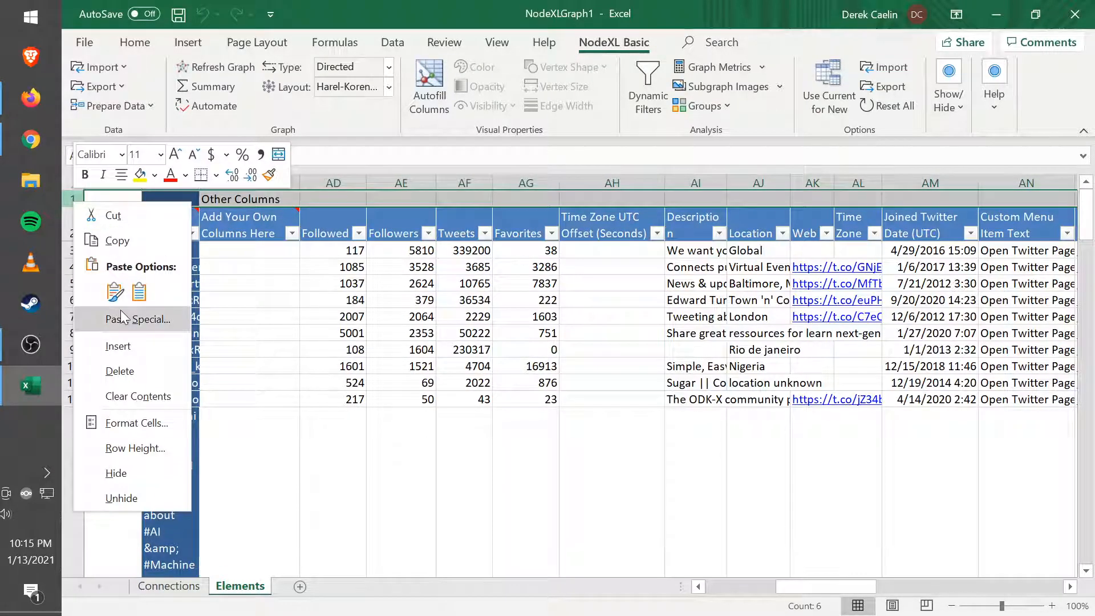
pyautogui.click(120, 371)
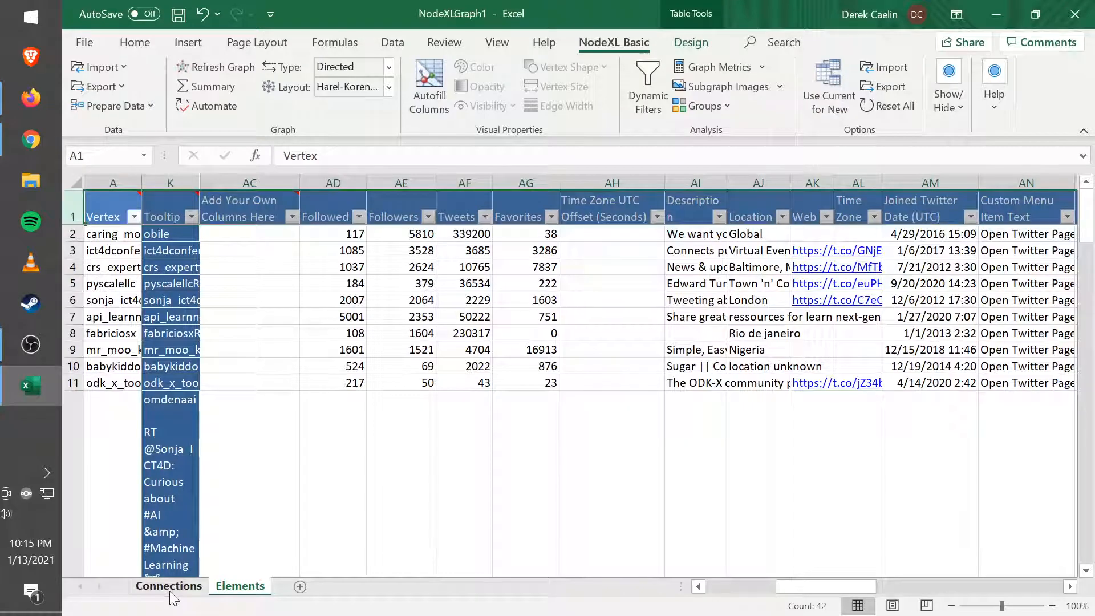
pyautogui.click(169, 591)
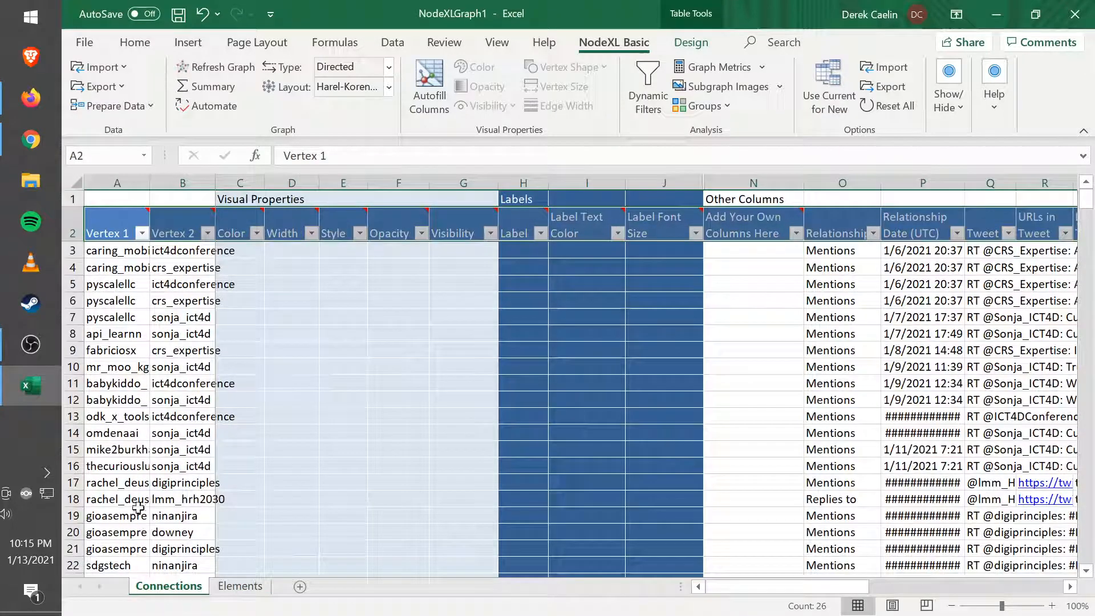
pyautogui.rightClick(73, 199)
pyautogui.click(123, 368)
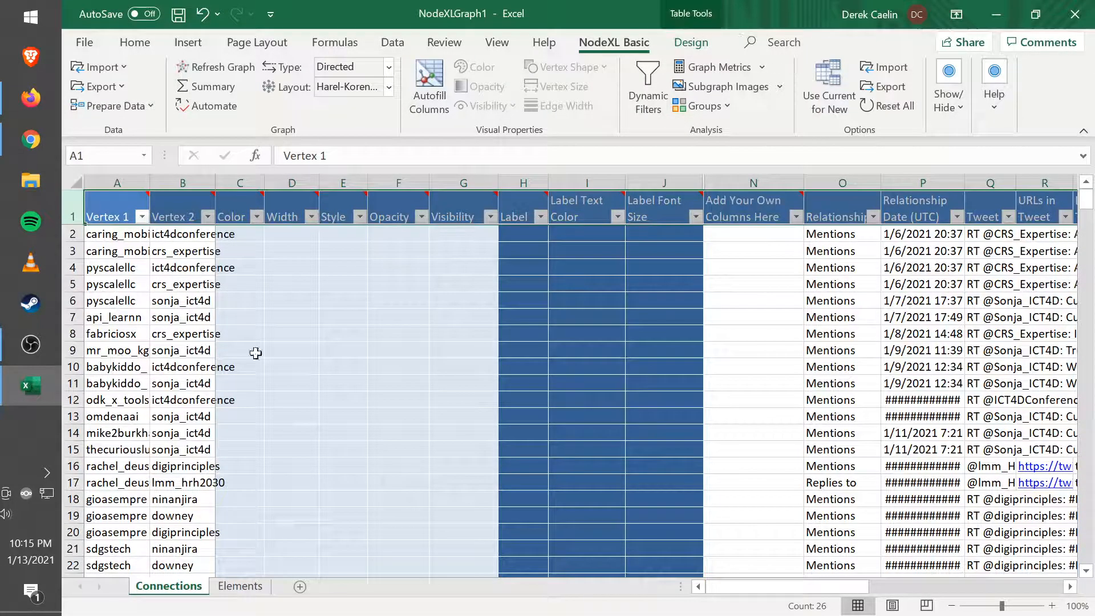
# Rename the Vertex 1 and Vertex 2 headers on the Connections sheet as From and To
pyautogui.click(302, 347)
pyautogui.moveTo(140, 530); pyautogui.dragTo(143, 362)
pyautogui.click(131, 221)
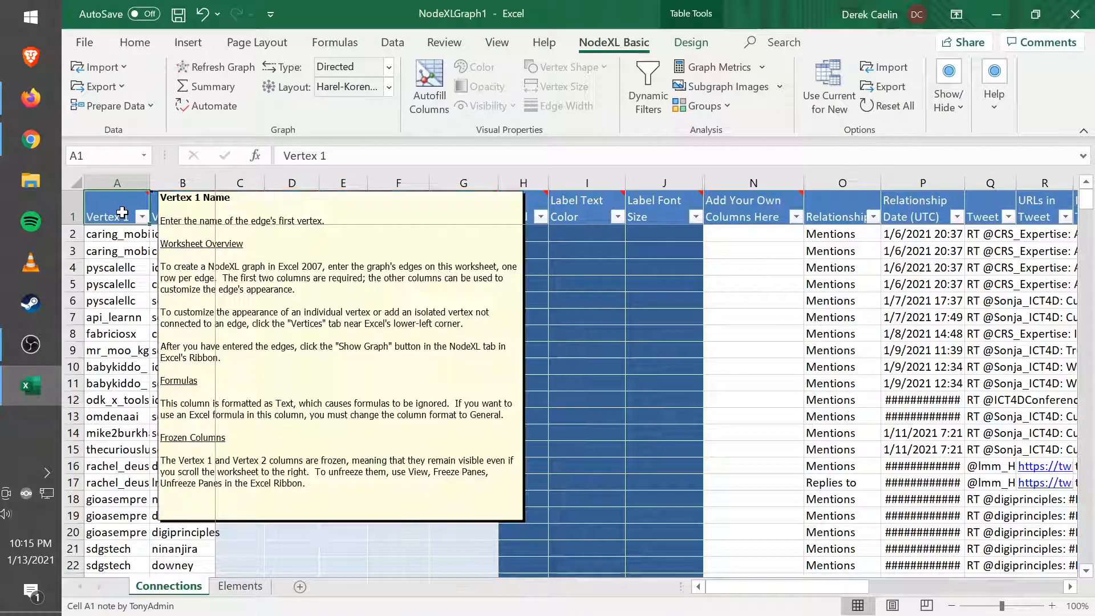
pyautogui.write('L')
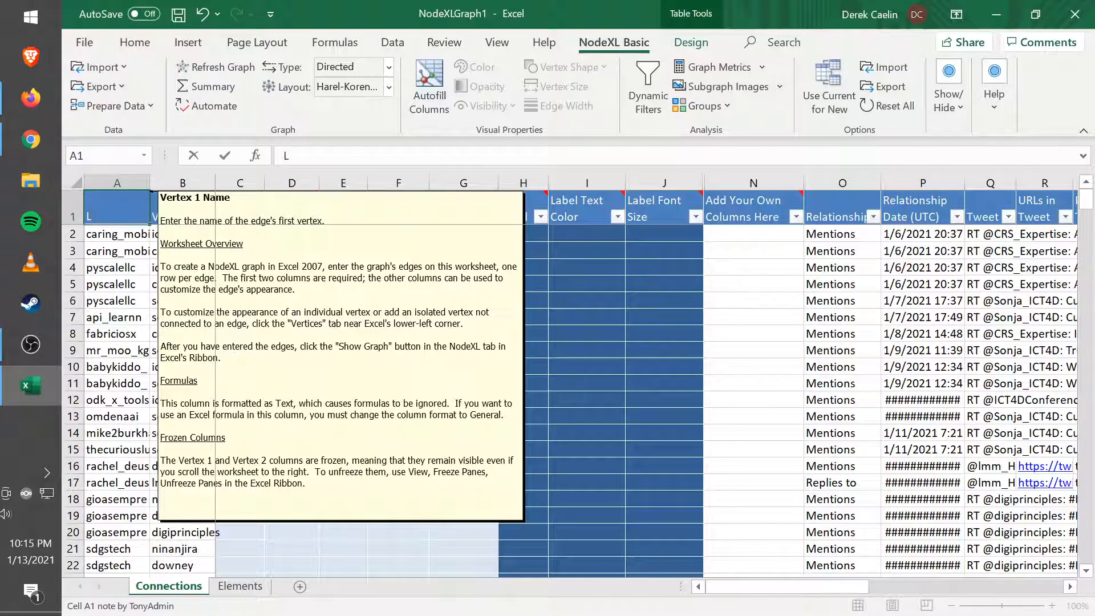
pyautogui.write('From')
pyautogui.press('Tab')
pyautogui.write('To')
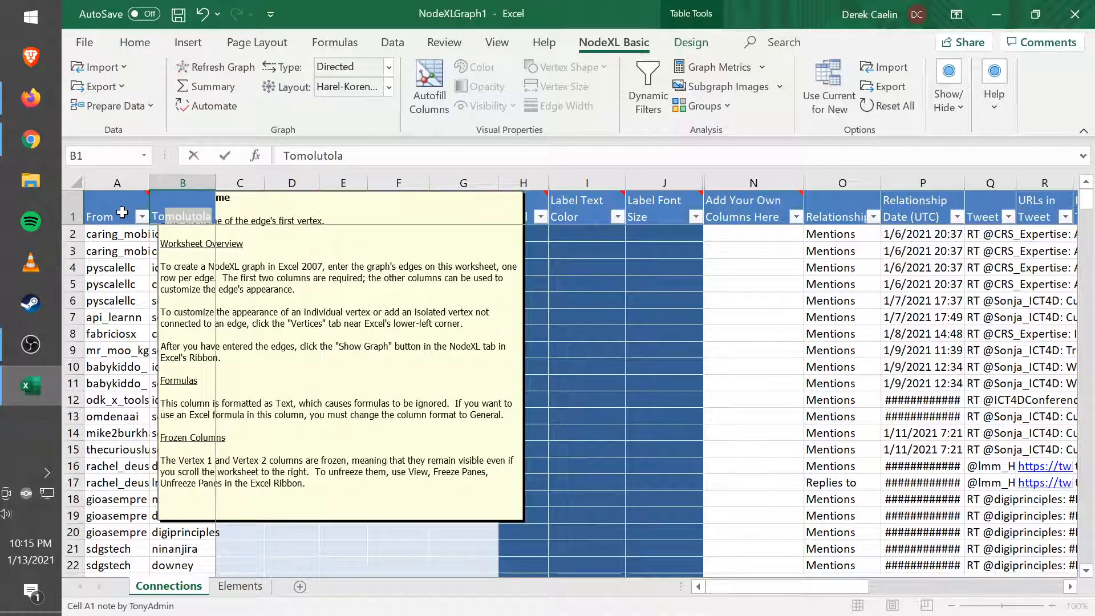
pyautogui.press('Delete')
pyautogui.press('Return')
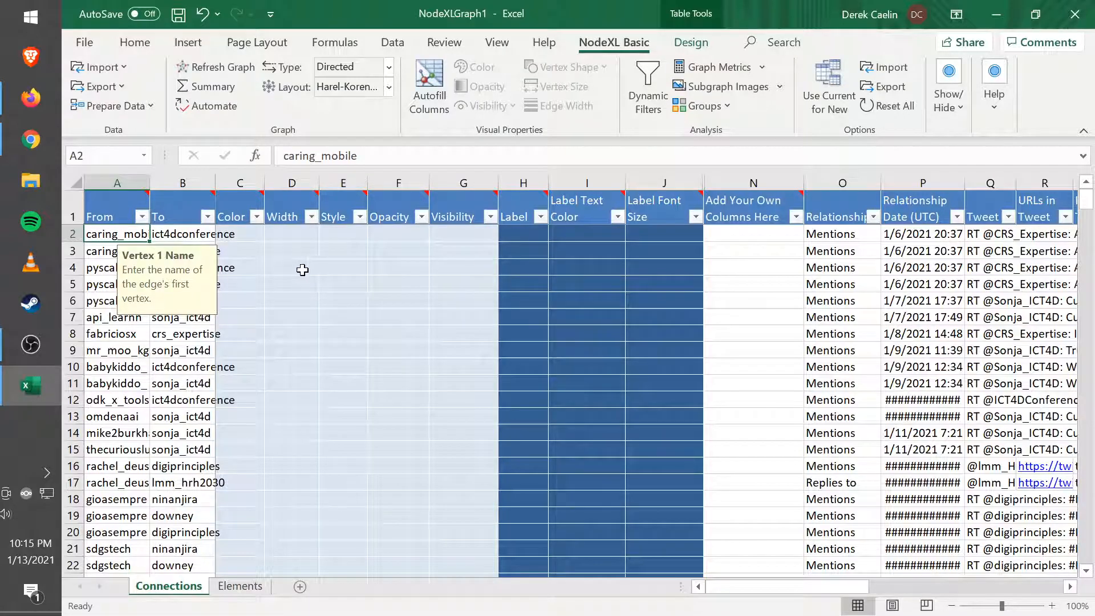
# Examine the Connections sheet's column headers out to the imported and reply ID columns, and return to the Color header
pyautogui.press('Up')
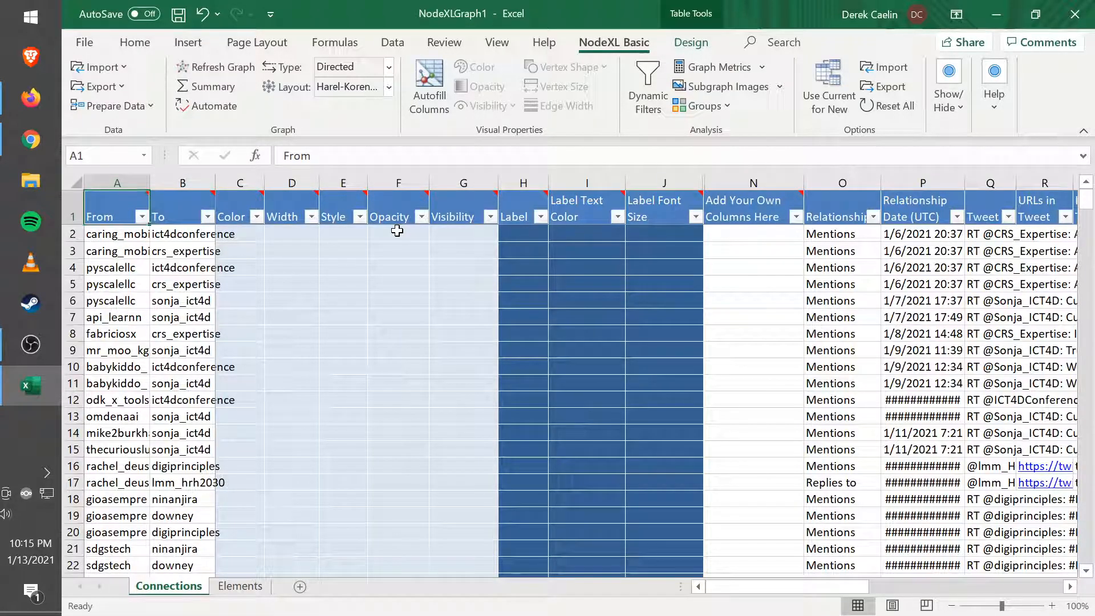
pyautogui.press('Right')
pyautogui.press('Right')
pyautogui.press('Right')
pyautogui.press('Right')
pyautogui.press('Right')
pyautogui.press('Right')
pyautogui.press('Right')
pyautogui.press('Right')
pyautogui.press('Right')
pyautogui.press('Right')
pyautogui.press('Right')
pyautogui.press('Right')
pyautogui.press('Right')
pyautogui.press('Right')
pyautogui.press('Right')
pyautogui.press('Right')
pyautogui.press('Right')
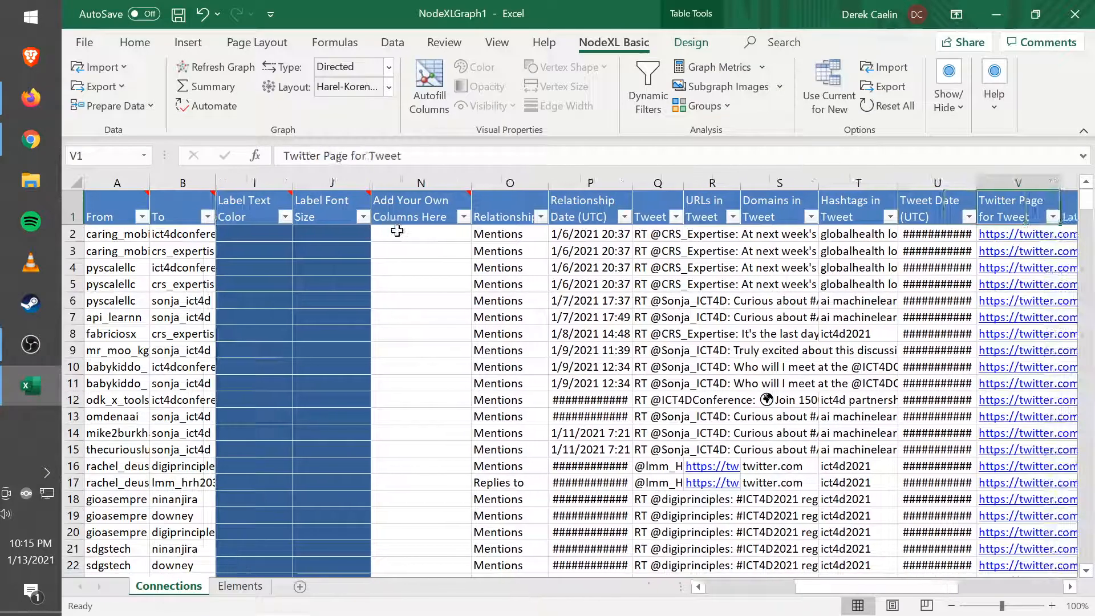
pyautogui.press('Left')
pyautogui.press('Left')
pyautogui.press('Right')
pyautogui.press('Right')
pyautogui.press('Right')
pyautogui.press('Right')
pyautogui.press('Right')
pyautogui.press('Right')
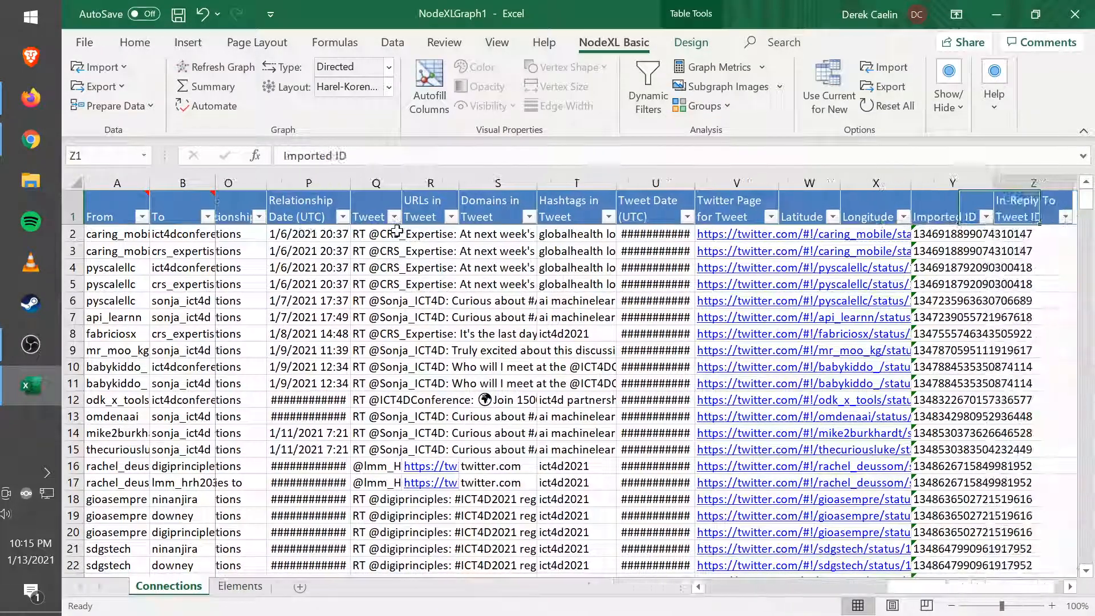
pyautogui.press('Home')
pyautogui.press('Left')
pyautogui.press('Left')
pyautogui.press('Left')
pyautogui.press('Left')
pyautogui.press('Left')
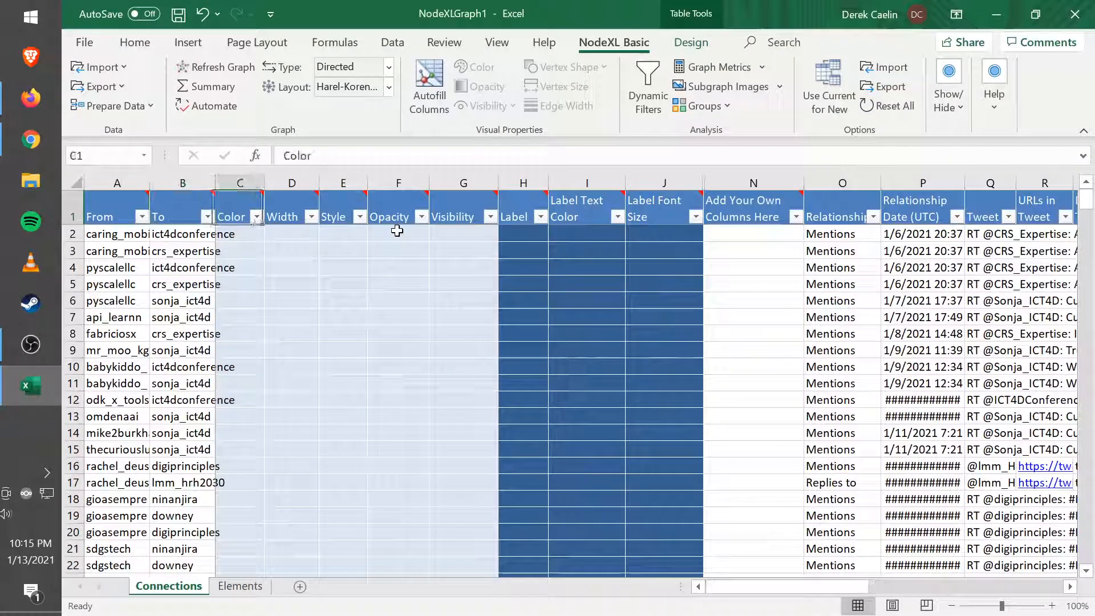
# Rename the Tweet column header on the Connections sheet as Description
pyautogui.press('Right')
pyautogui.press('Right')
pyautogui.press('Right')
pyautogui.press('Right')
pyautogui.press('Right')
pyautogui.press('Right')
pyautogui.press('Right')
pyautogui.press('Right')
pyautogui.press('Right')
pyautogui.press('Right')
pyautogui.press('Right')
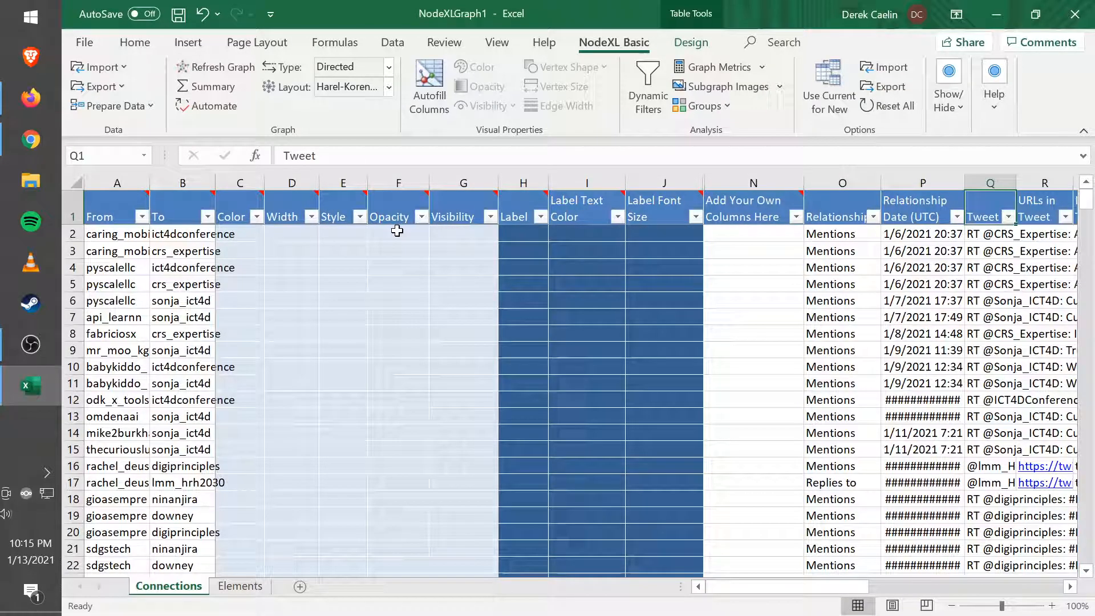
pyautogui.write('Der')
pyautogui.press('BackSpace')
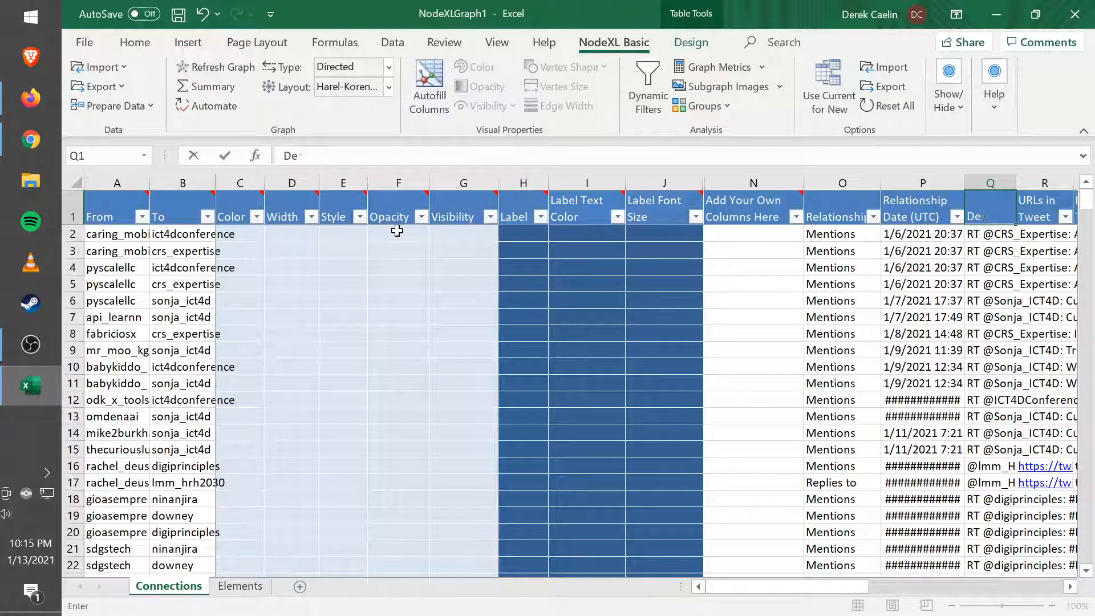
pyautogui.write('scriptio')
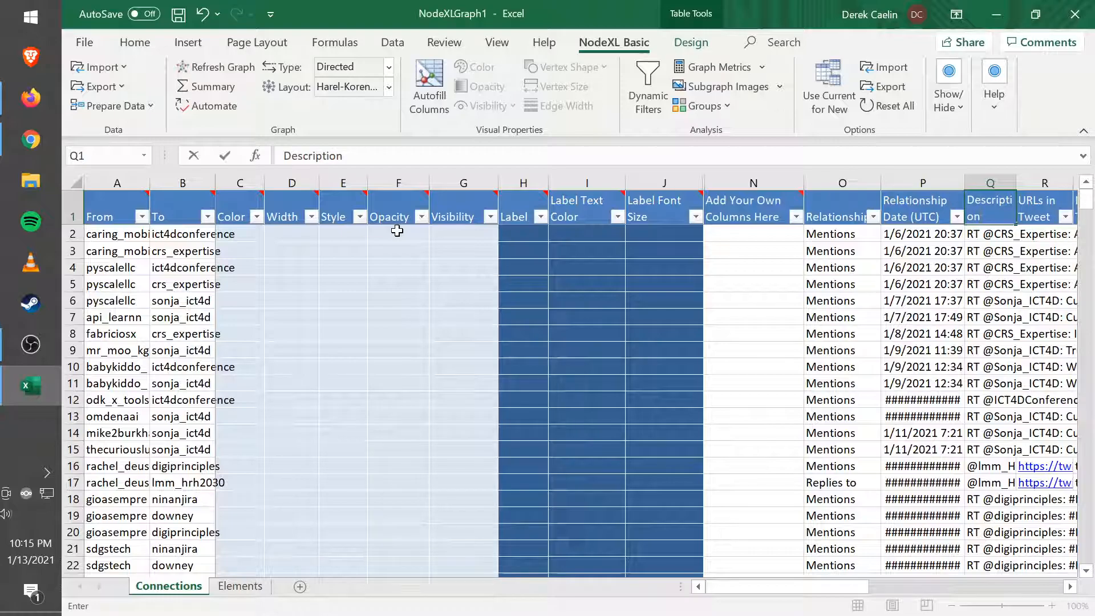
pyautogui.write('n')
pyautogui.press('Return')
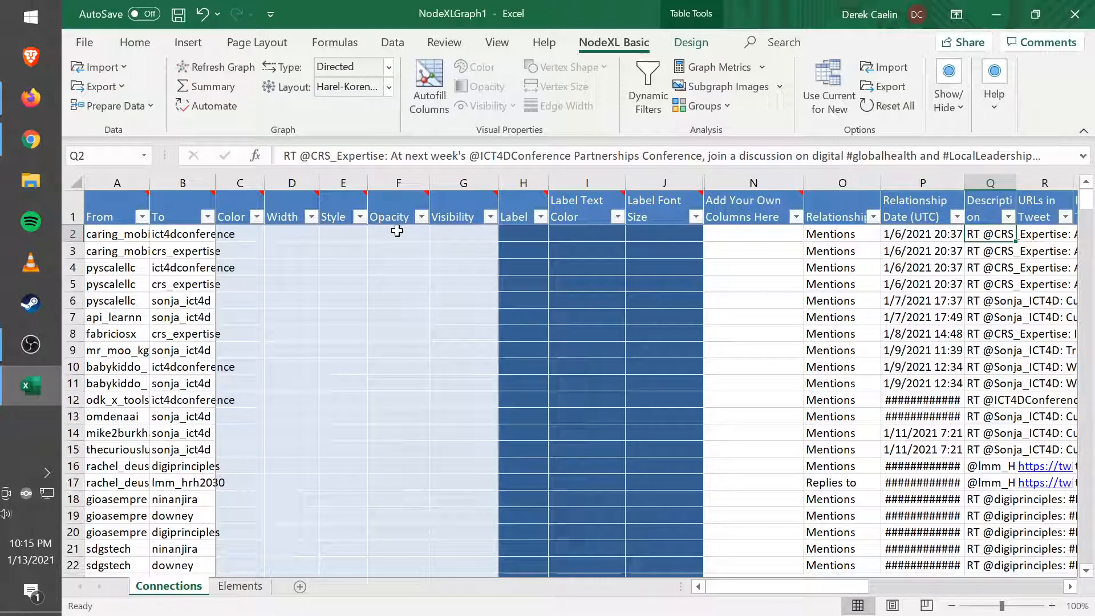
# Rename the Vertex column header on the Elements sheet as Label
pyautogui.click(222, 586)
pyautogui.click(127, 206)
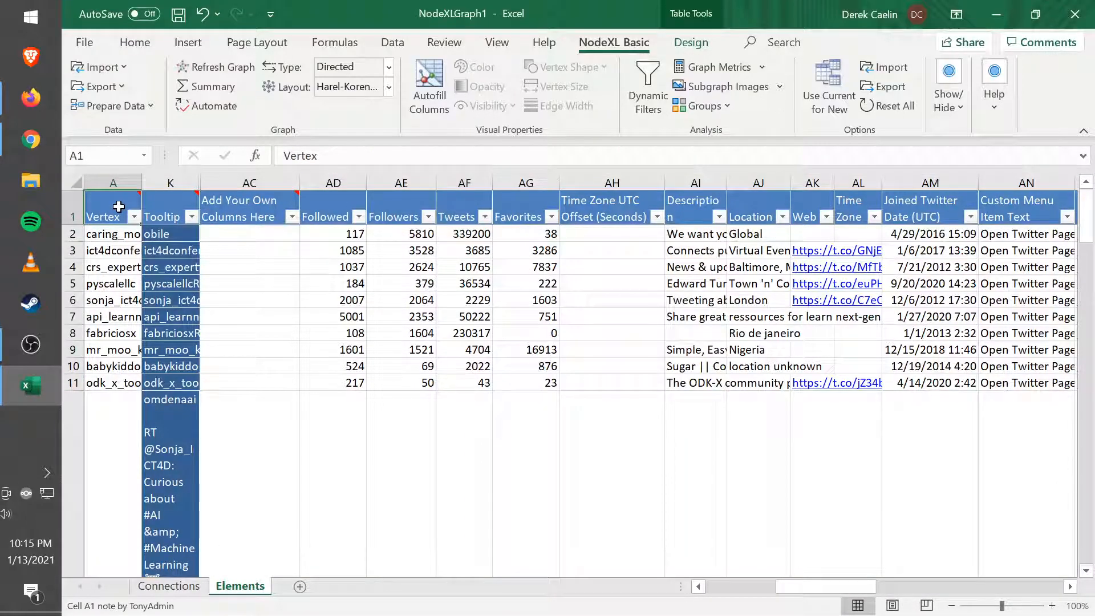
pyautogui.write('Labe')
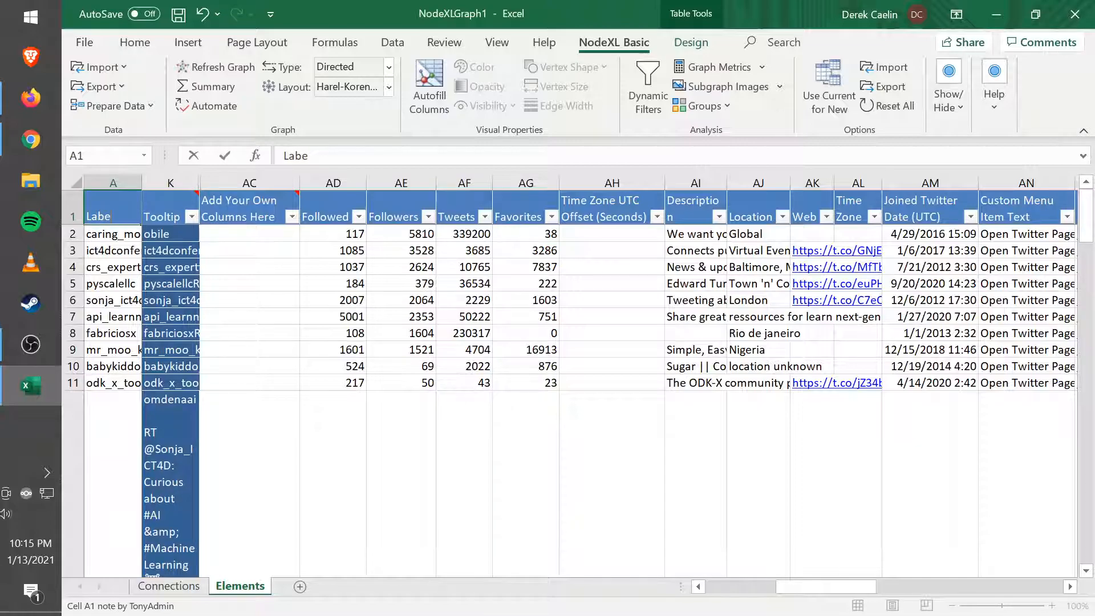
pyautogui.write('l')
pyautogui.press('Return')
# Rename the column header in cell F1 of the Elements sheet as Image
pyautogui.press('Right')
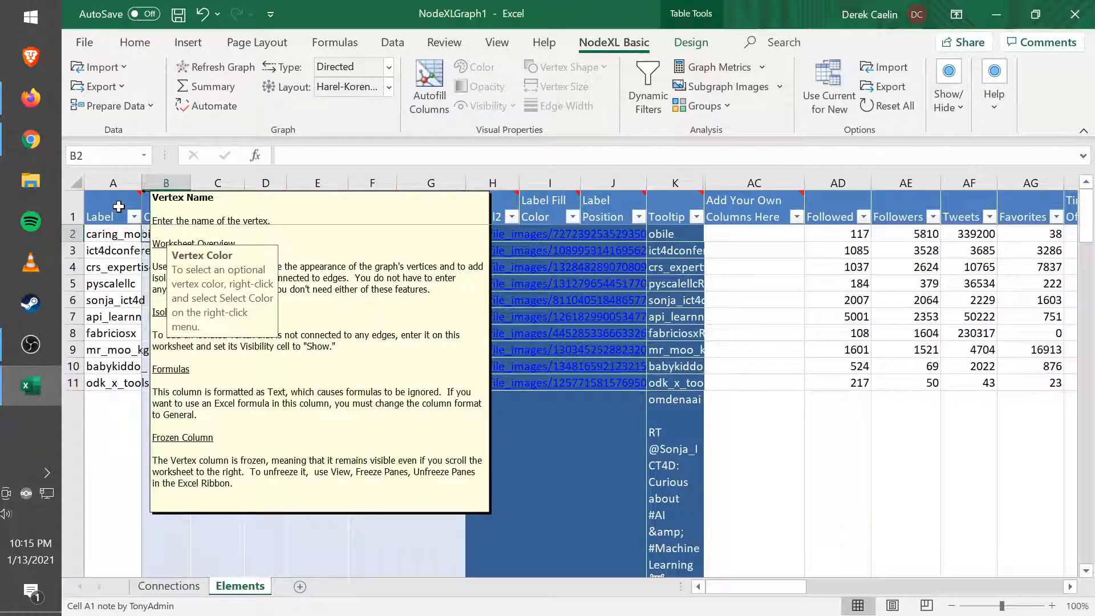
pyautogui.press('Right')
pyautogui.press('Right')
pyautogui.press('Right')
pyautogui.press('Right')
pyautogui.press('Right')
pyautogui.press('Right')
pyautogui.press('Right')
pyautogui.press('Right')
pyautogui.press('Right')
pyautogui.press('Left')
pyautogui.press('Left')
pyautogui.press('Left')
pyautogui.press('Left')
pyautogui.press('Left')
pyautogui.press('Up')
pyautogui.press('Left')
pyautogui.press('Right')
pyautogui.write('Image')
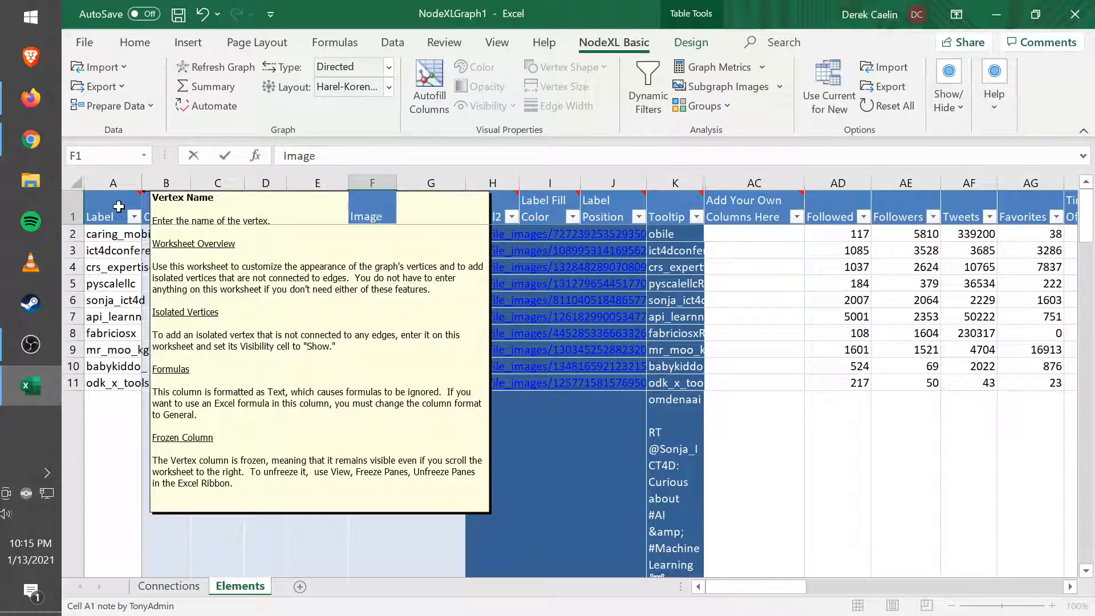
pyautogui.press('Return')
# Examine the remaining Elements columns, including the account descriptions, out to the custom menu and Tweeted Search Term headers
pyautogui.press('Right')
pyautogui.press('Right')
pyautogui.press('Right')
pyautogui.press('Right')
pyautogui.press('Right')
pyautogui.press('Right')
pyautogui.press('Right')
pyautogui.press('Right')
pyautogui.press('Right')
pyautogui.press('Right')
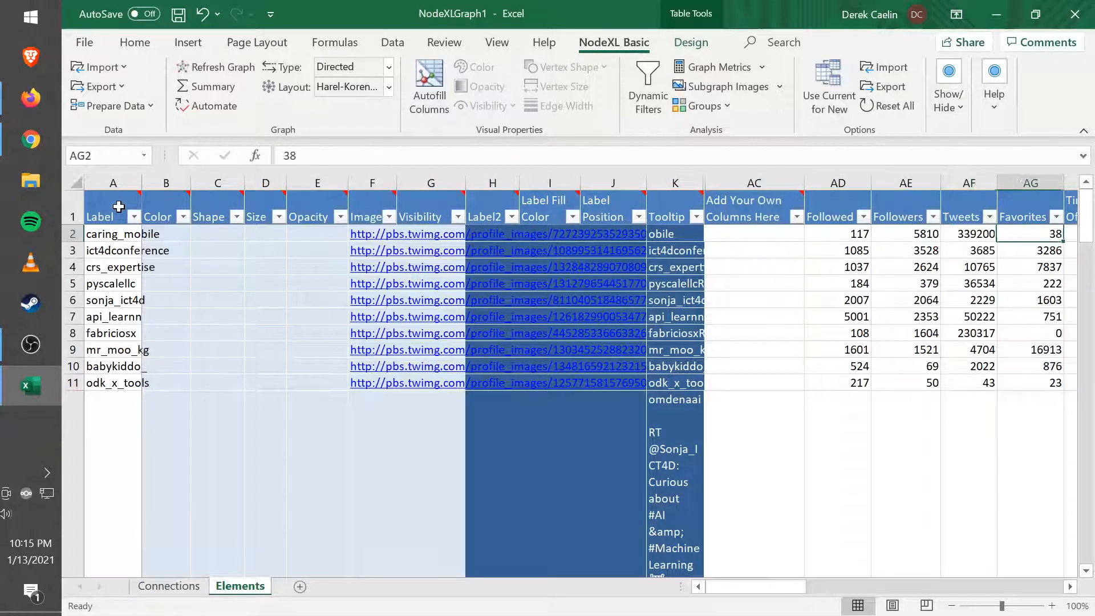
pyautogui.press('Right')
pyautogui.press('Right')
pyautogui.press('Right')
pyautogui.press('Left')
pyautogui.press('Up')
pyautogui.press('Down')
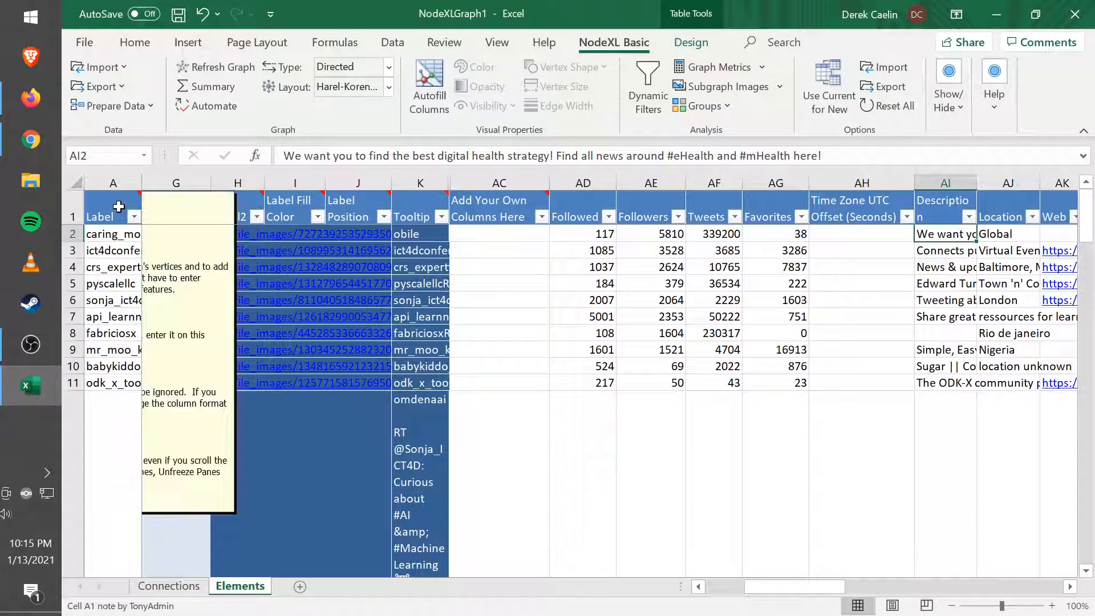
pyautogui.press('Down')
pyautogui.press('Down')
pyautogui.press('Down')
pyautogui.press('Down')
pyautogui.press('Down')
pyautogui.press('Down')
pyautogui.press('Up')
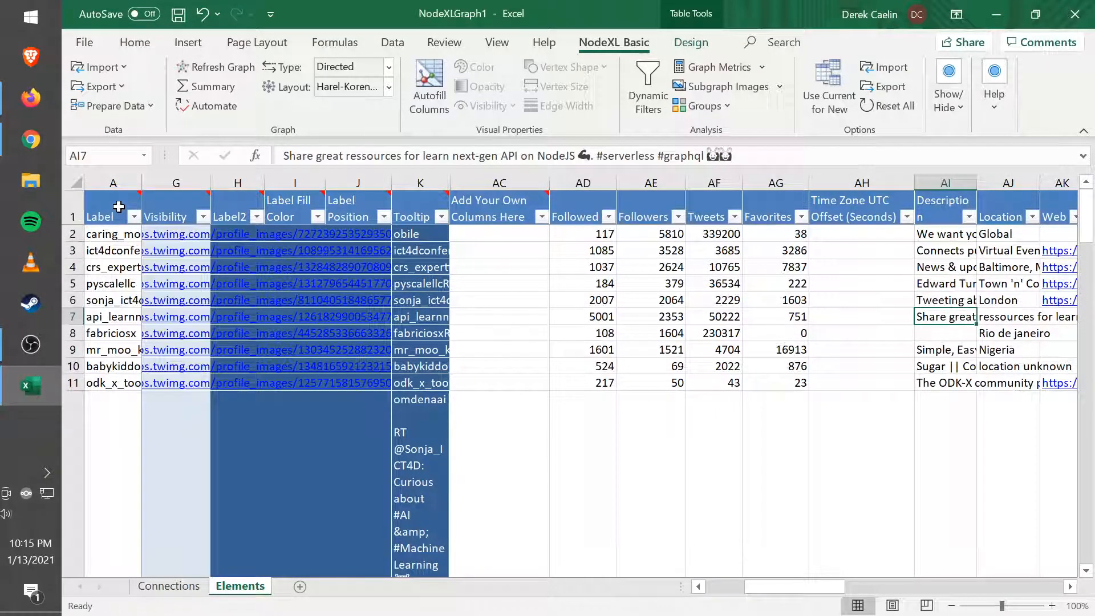
pyautogui.press('Up')
pyautogui.press('Up')
pyautogui.press('Up')
pyautogui.press('Up')
pyautogui.press('Up')
pyautogui.press('Up')
pyautogui.press('Right')
pyautogui.press('Right')
pyautogui.press('Right')
pyautogui.press('Right')
pyautogui.press('Right')
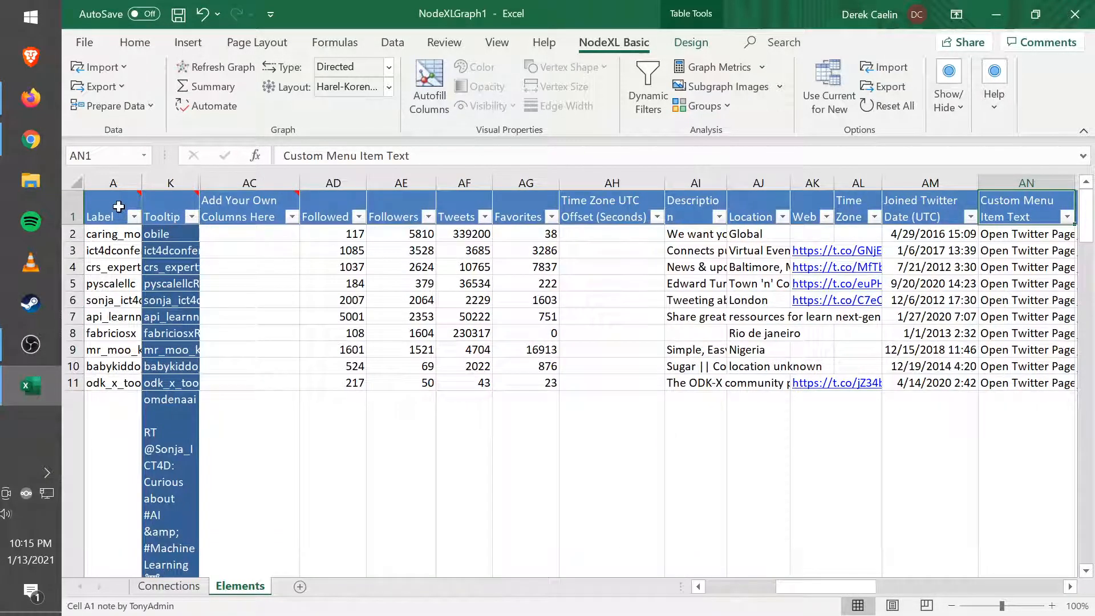
pyautogui.press('Right')
pyautogui.press('Right')
pyautogui.press('Left')
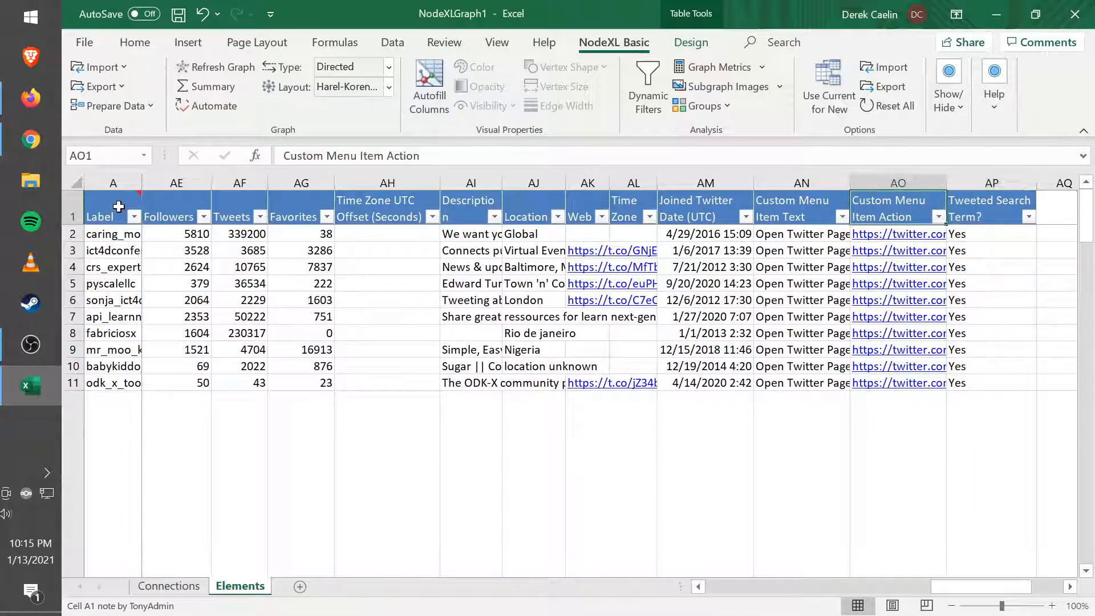
# Save the workbook to the Desktop as AwesomeAnalysis in Excel Workbook format and dismiss the formula reference alert
pyautogui.click(80, 38)
pyautogui.click(122, 272)
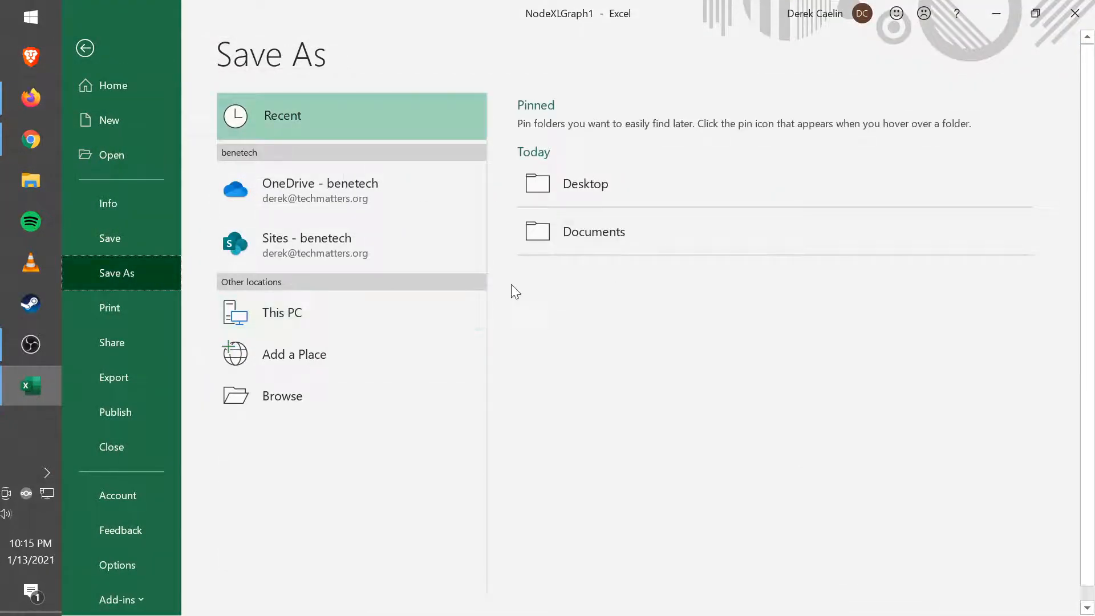
pyautogui.click(596, 174)
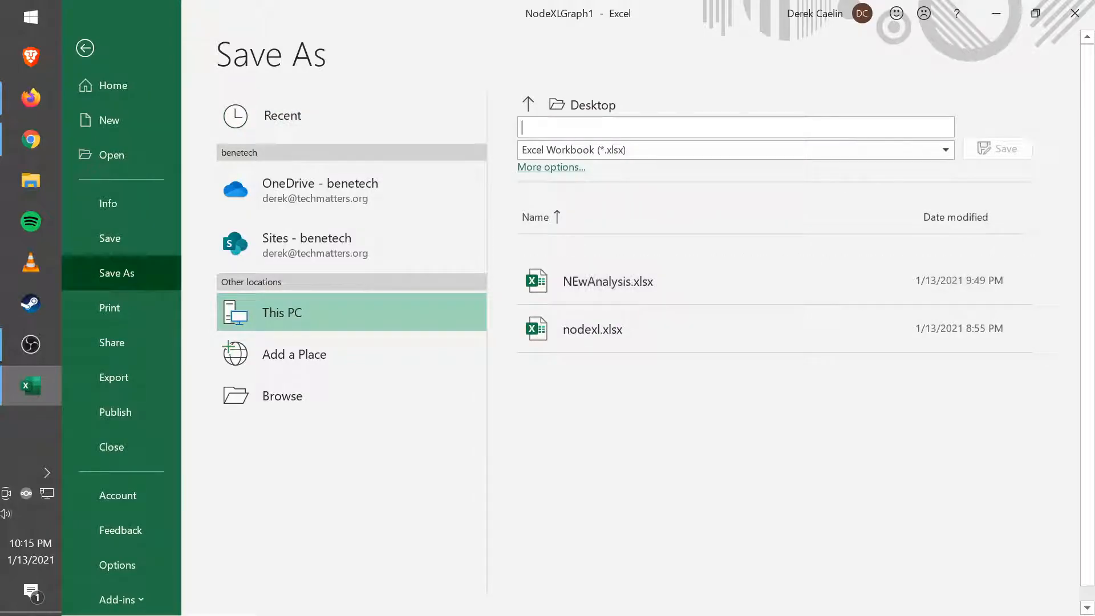
pyautogui.write('AwesomeAnalysis')
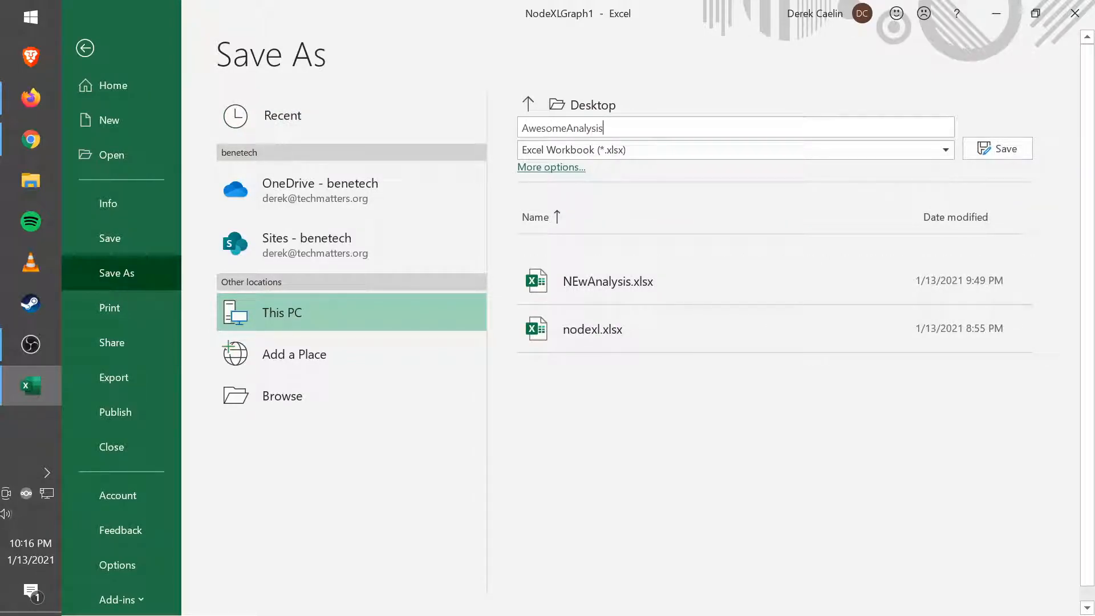
pyautogui.press('Return')
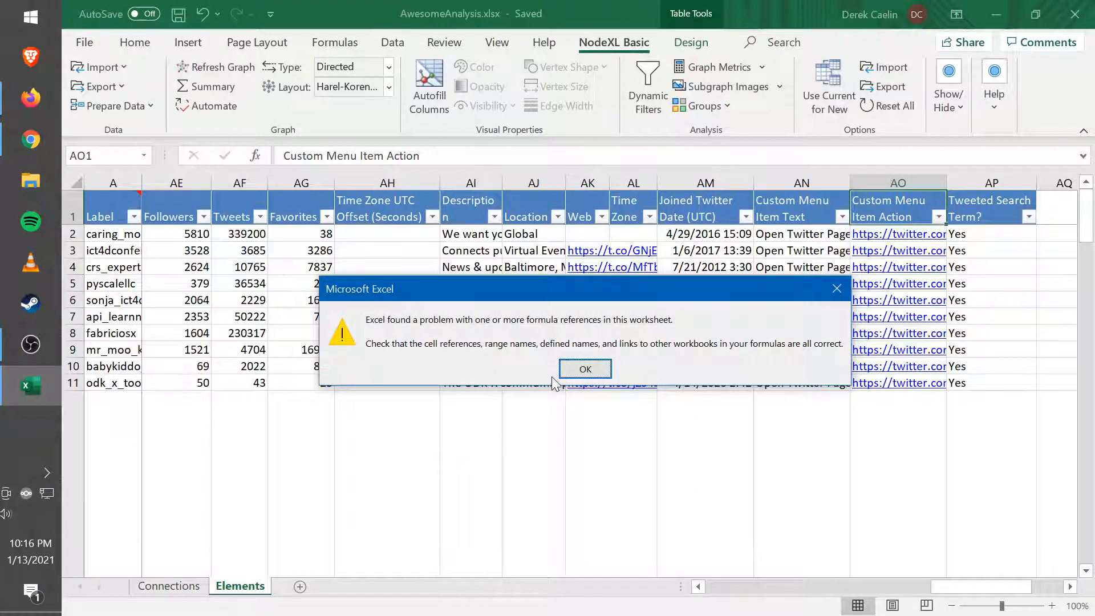
pyautogui.click(582, 367)
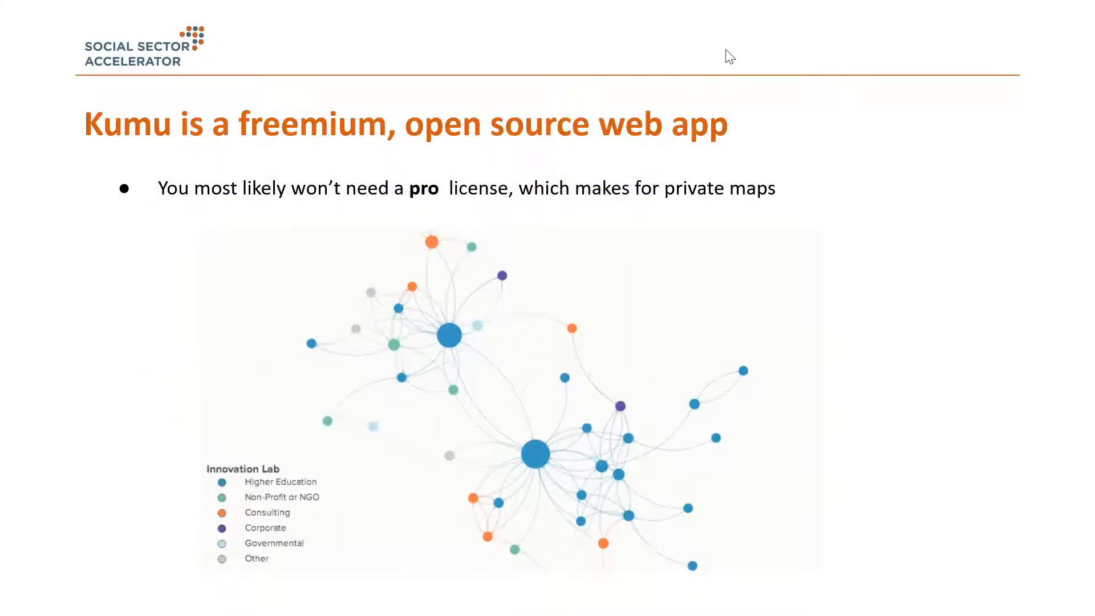
# Switch to the Kumu dashboard in Chrome and create a public project named ICT4D2021
pyautogui.hotkey('alt', 'Tab')
pyautogui.hotkey('alt', 'Tab')
pyautogui.hotkey('alt', 'Tab')
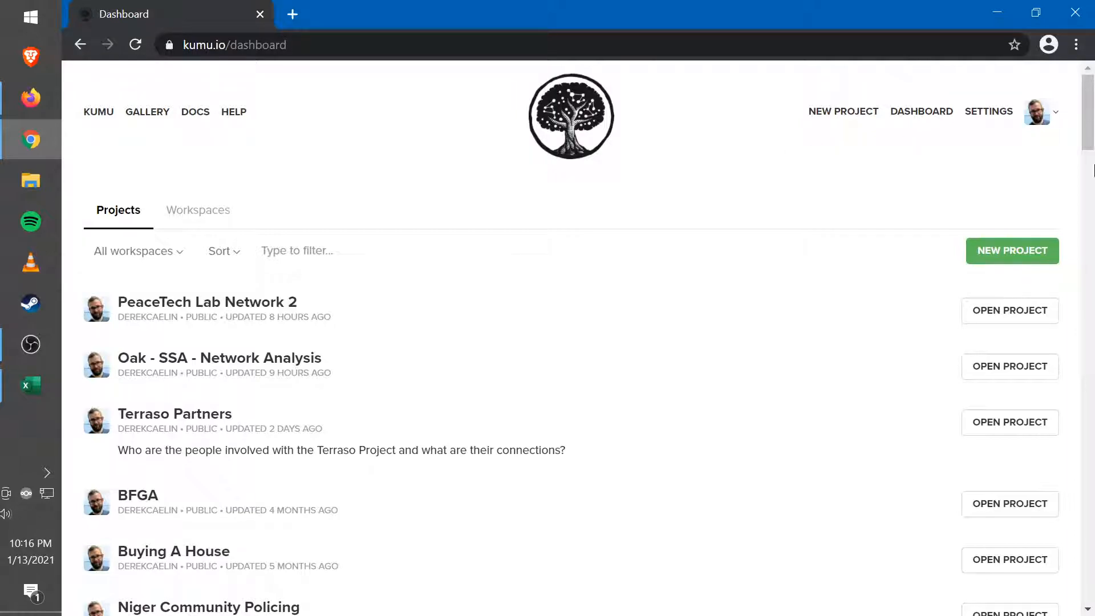
pyautogui.click(1002, 249)
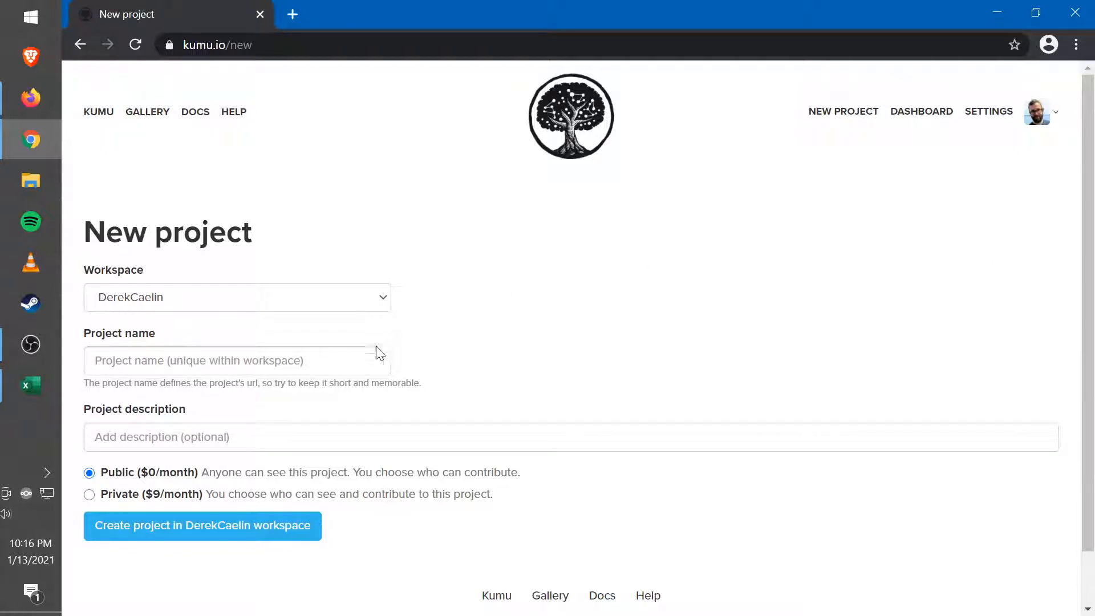
pyautogui.click(382, 357)
pyautogui.write('I')
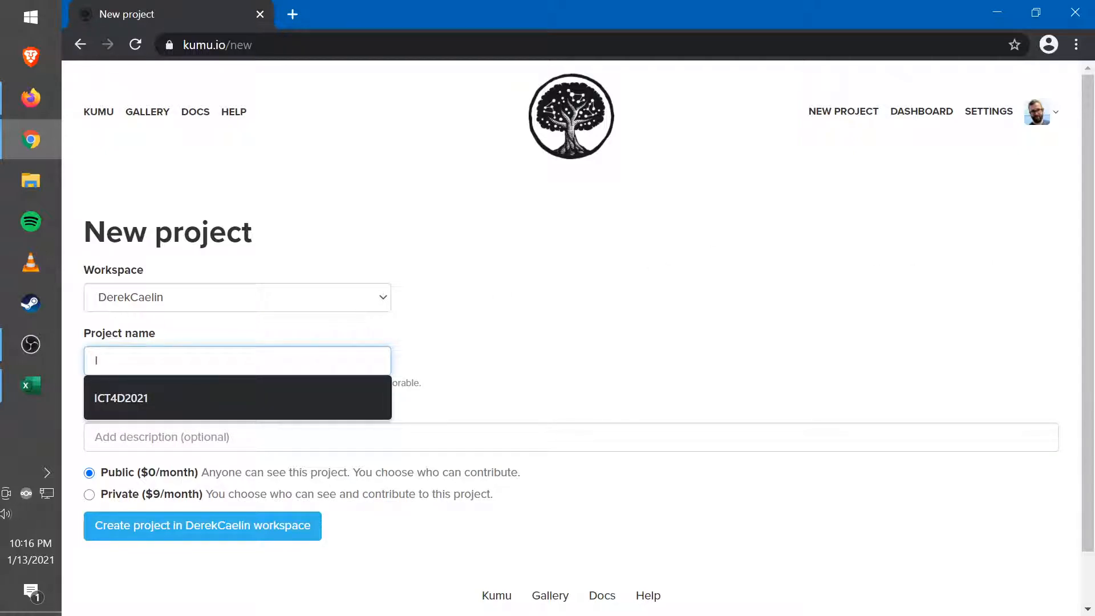
pyautogui.press('Down')
pyautogui.click(313, 393)
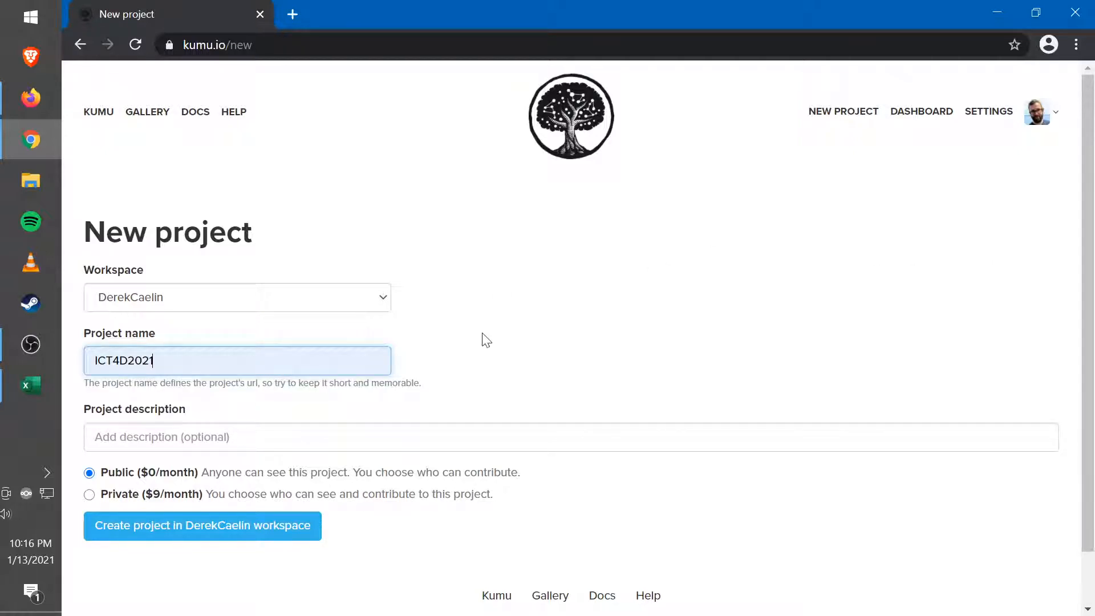
pyautogui.click(281, 527)
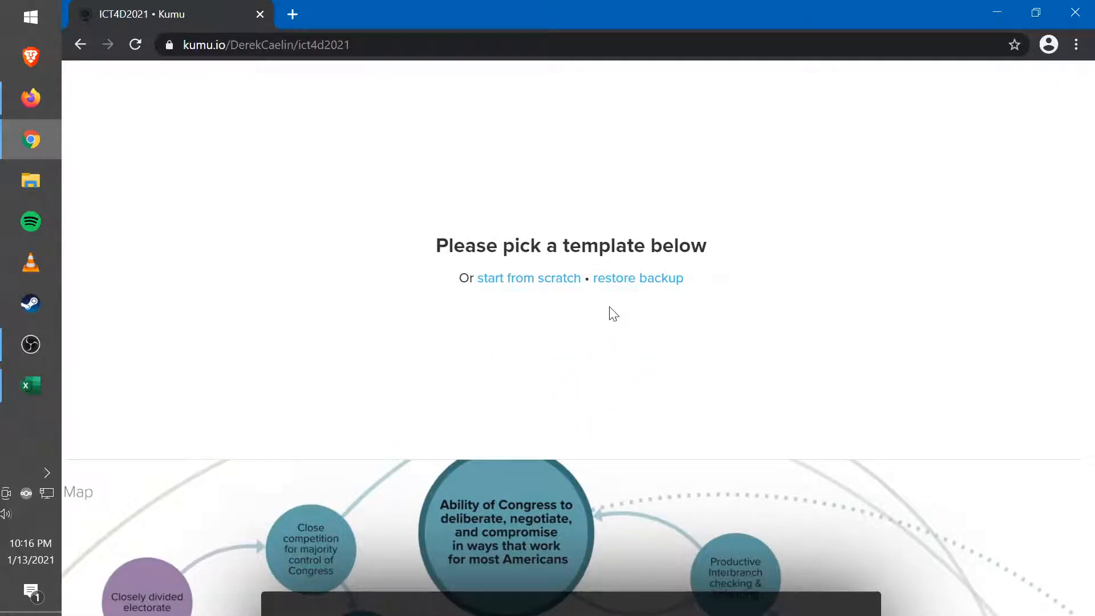
# Look through the project templates and apply the Stakeholder template to the new project
pyautogui.scroll(-7, 610, 313)
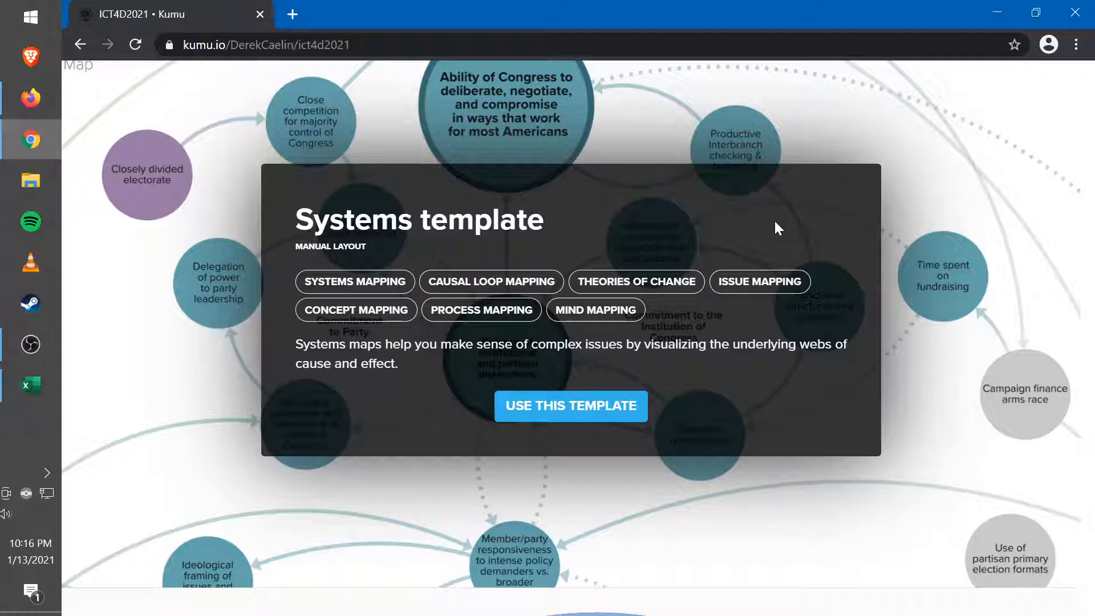
pyautogui.scroll(-9, 775, 223)
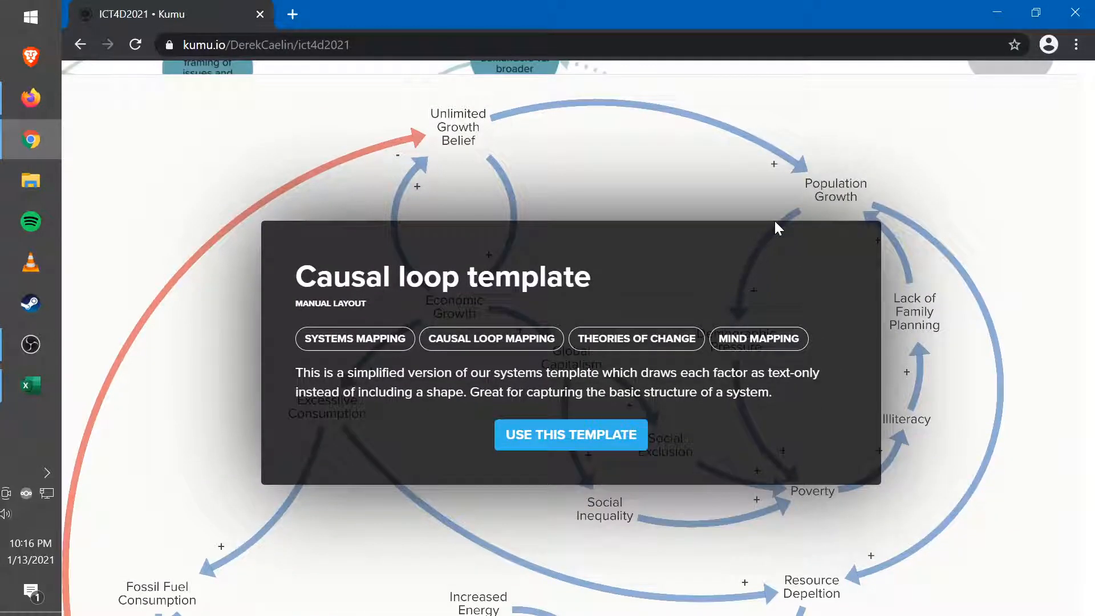
pyautogui.scroll(-4, 776, 226)
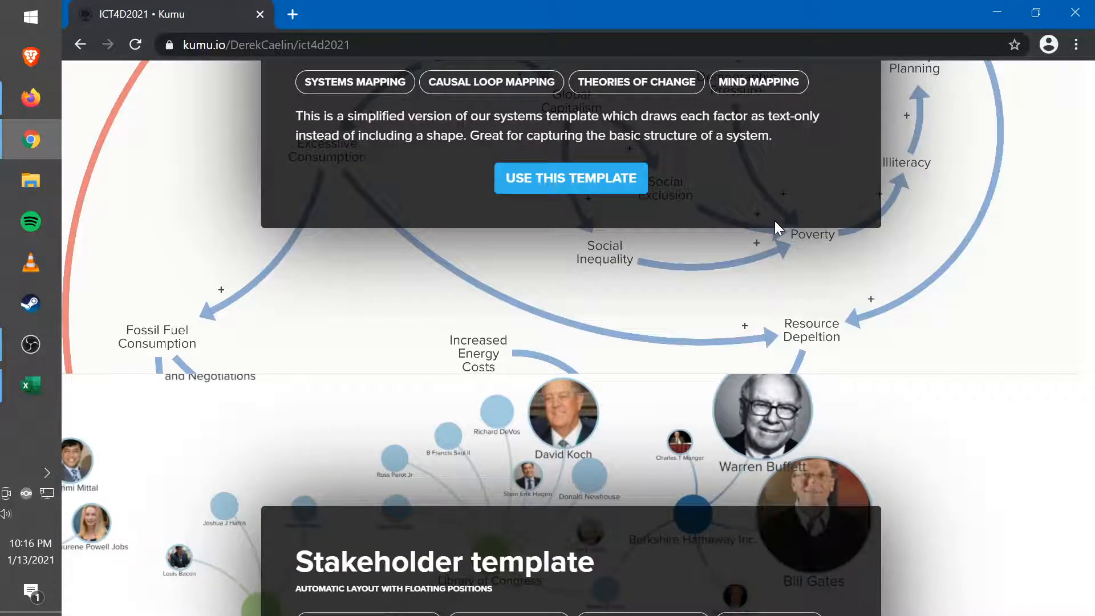
pyautogui.scroll(-3, 776, 225)
pyautogui.scroll(10, 775, 226)
pyautogui.scroll(-5, 776, 225)
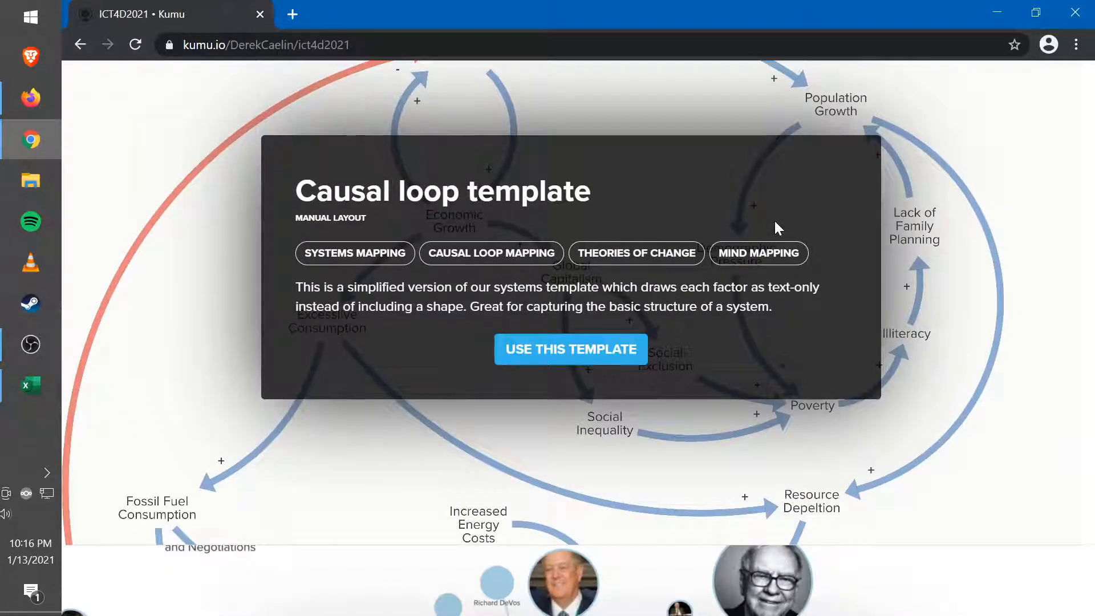
pyautogui.scroll(-5, 774, 221)
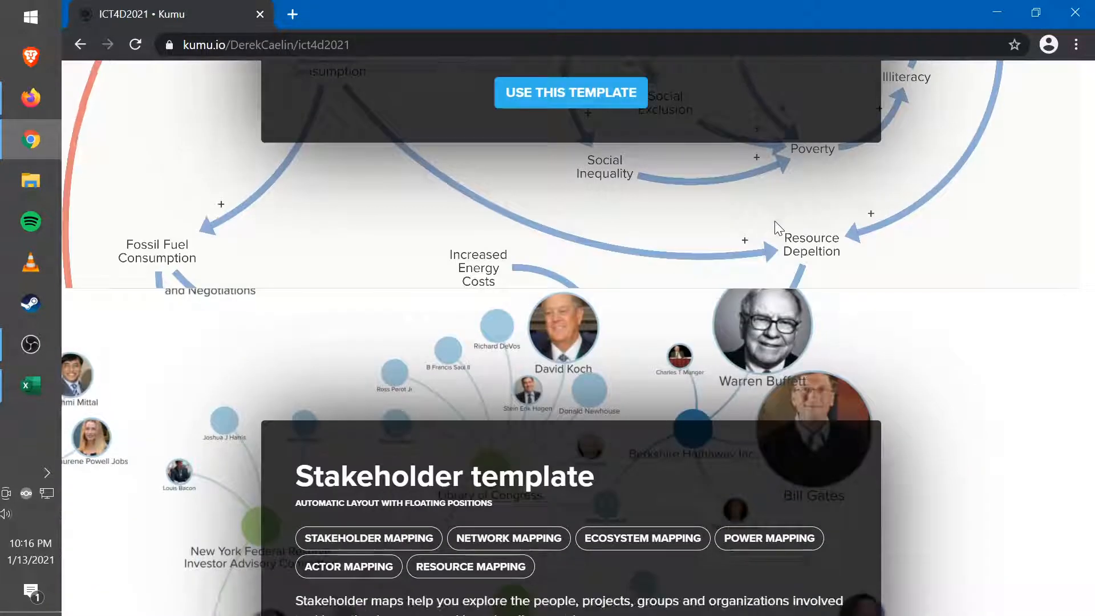
pyautogui.scroll(8, 920, 246)
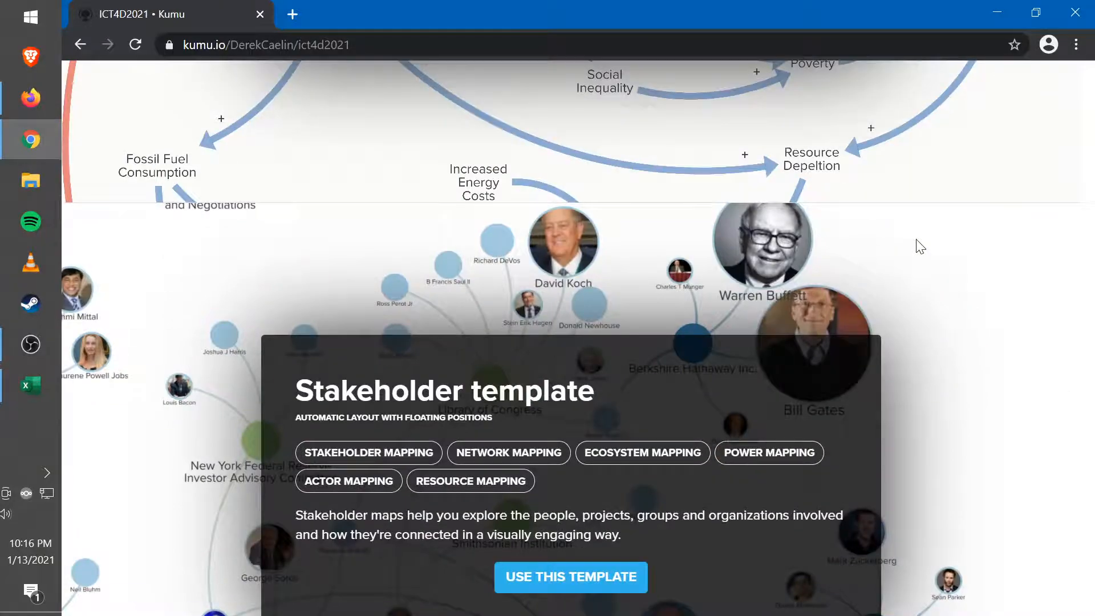
pyautogui.scroll(-3, 916, 240)
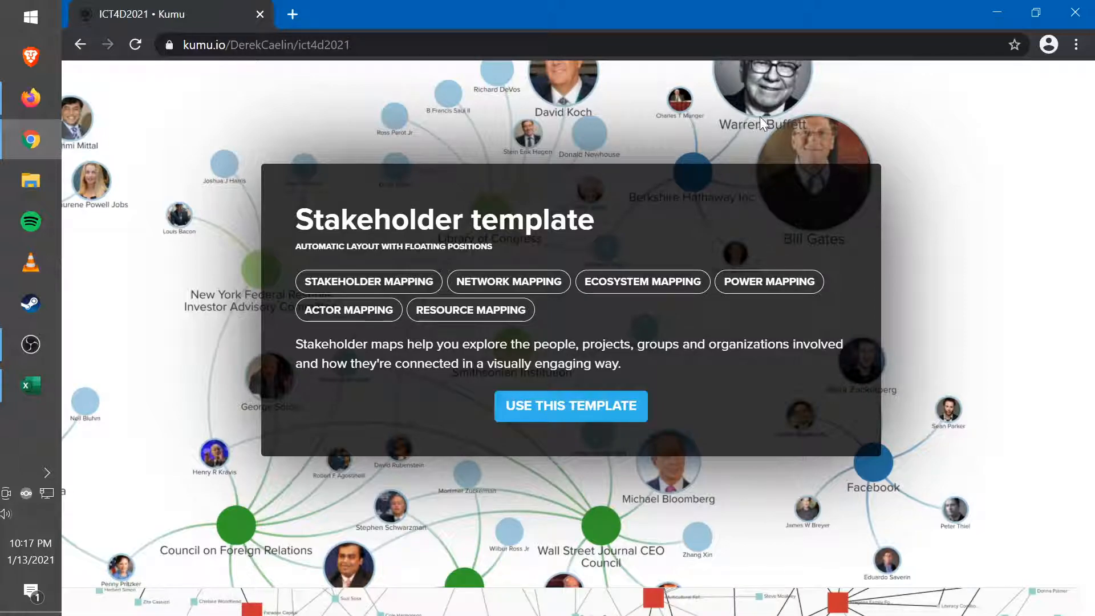
pyautogui.click(532, 403)
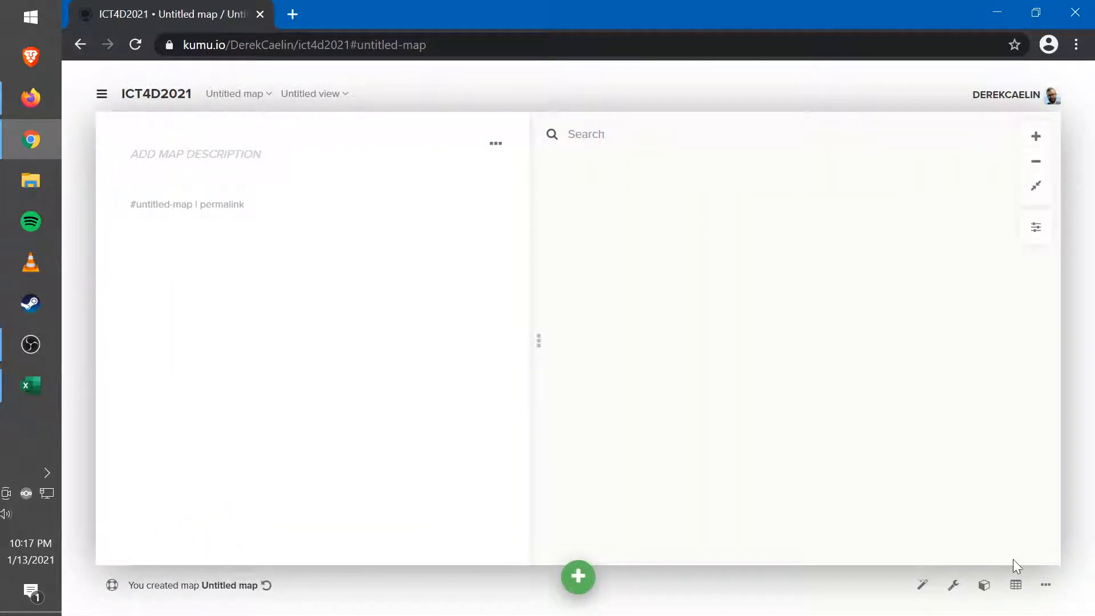
# Open the data import form for the untitled map
pyautogui.click(1046, 585)
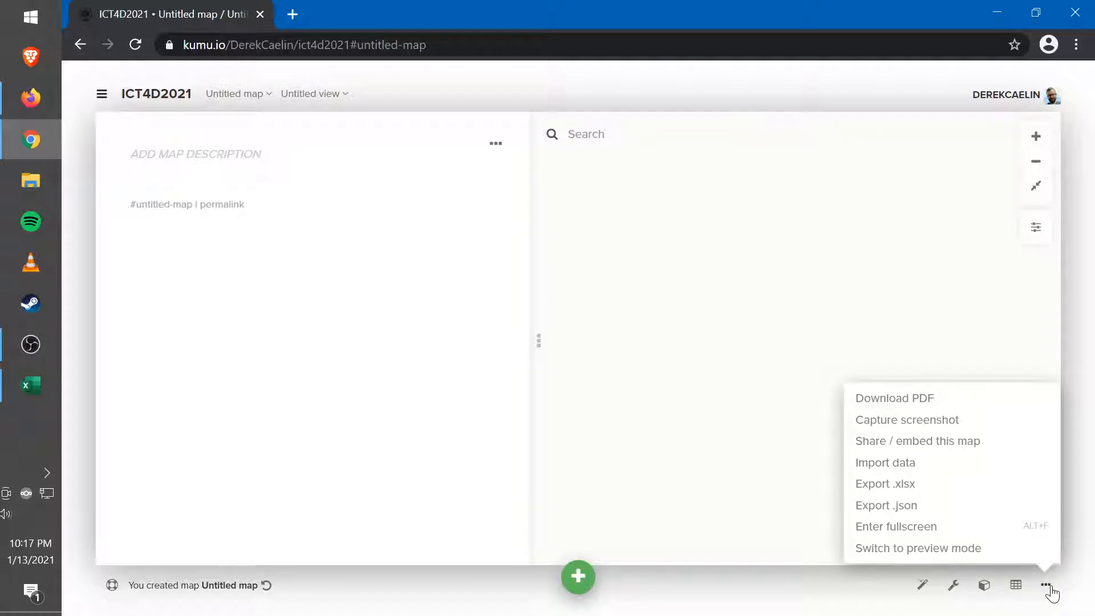
pyautogui.click(900, 461)
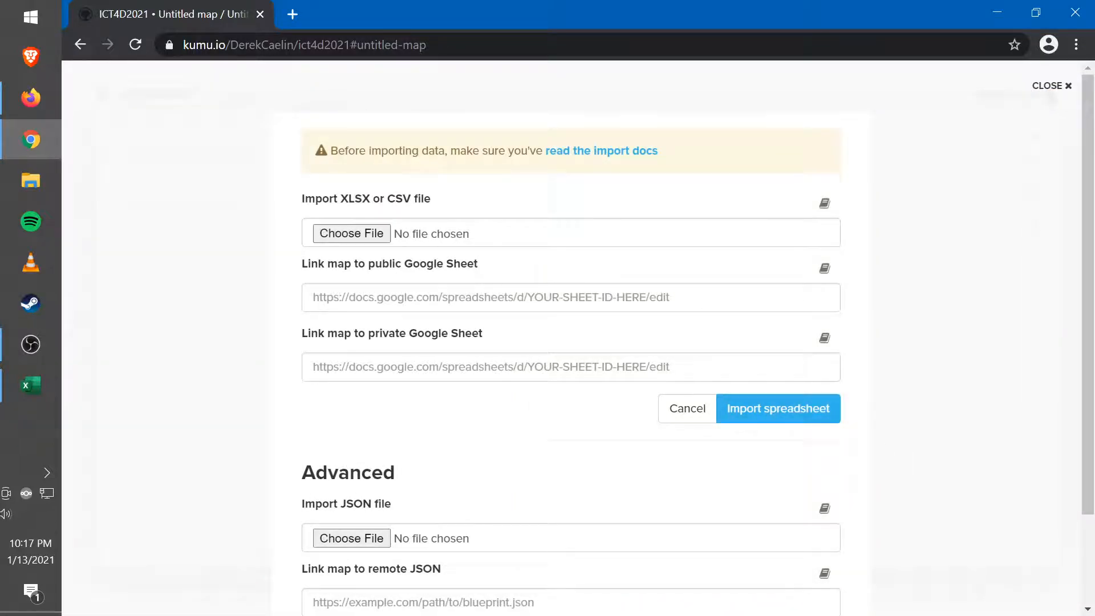
pyautogui.click(355, 230)
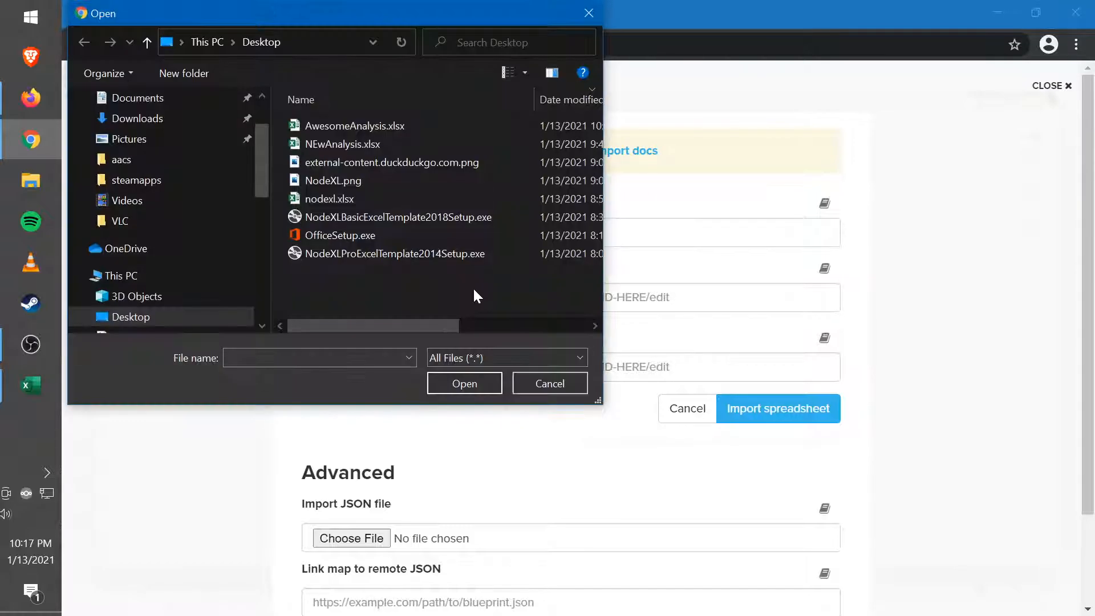
pyautogui.click(539, 382)
pyautogui.click(513, 298)
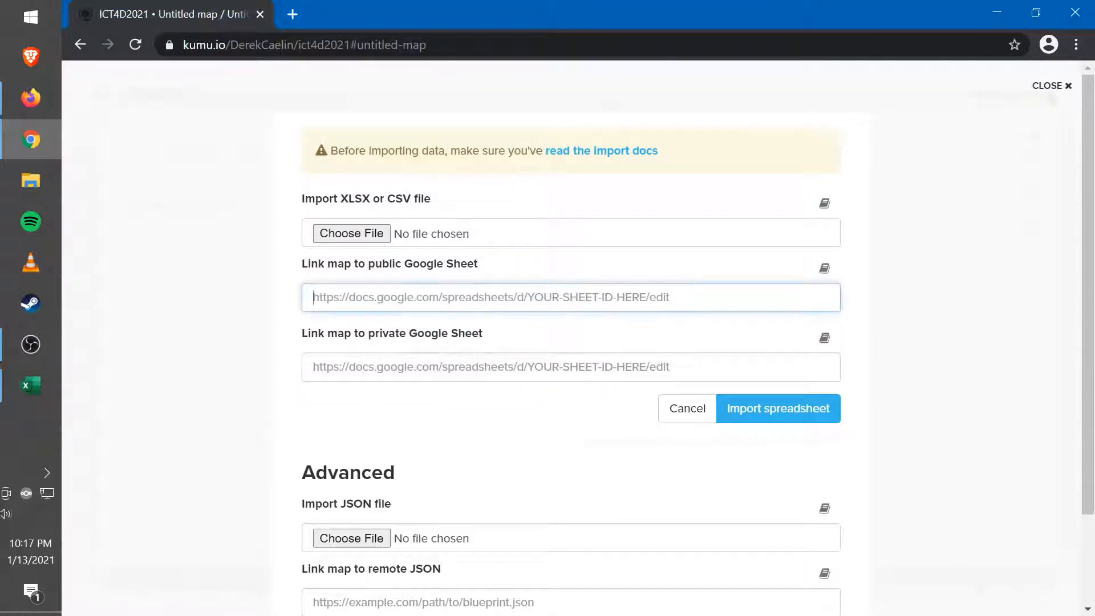
pyautogui.click(513, 367)
pyautogui.click(513, 298)
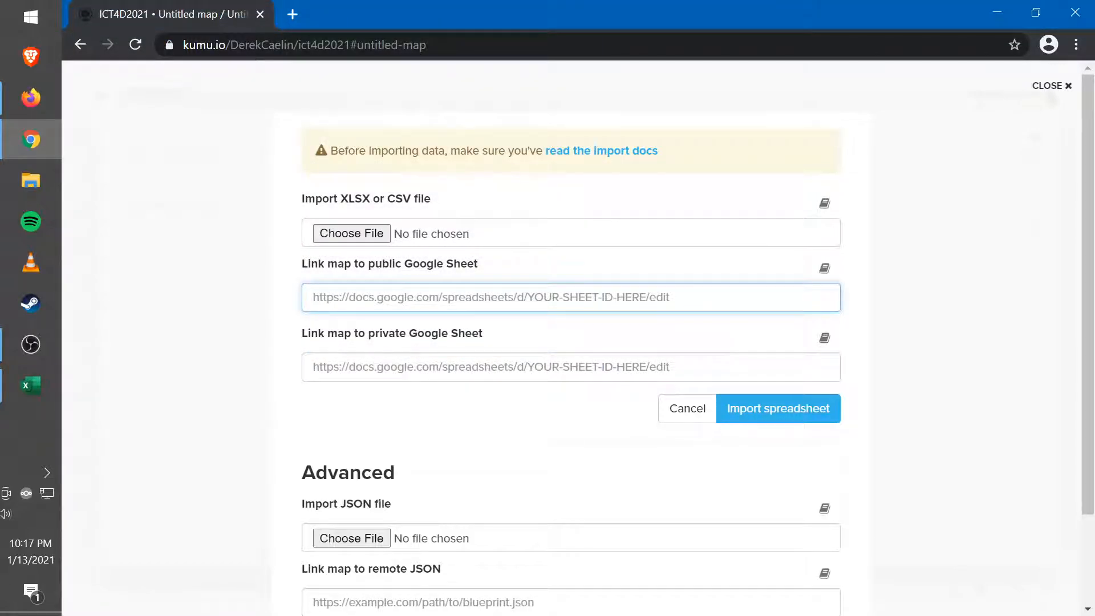
# Import AwesomeAnalysis.xlsx from the Desktop as a spreadsheet and save the reviewed import to the map
pyautogui.click(376, 237)
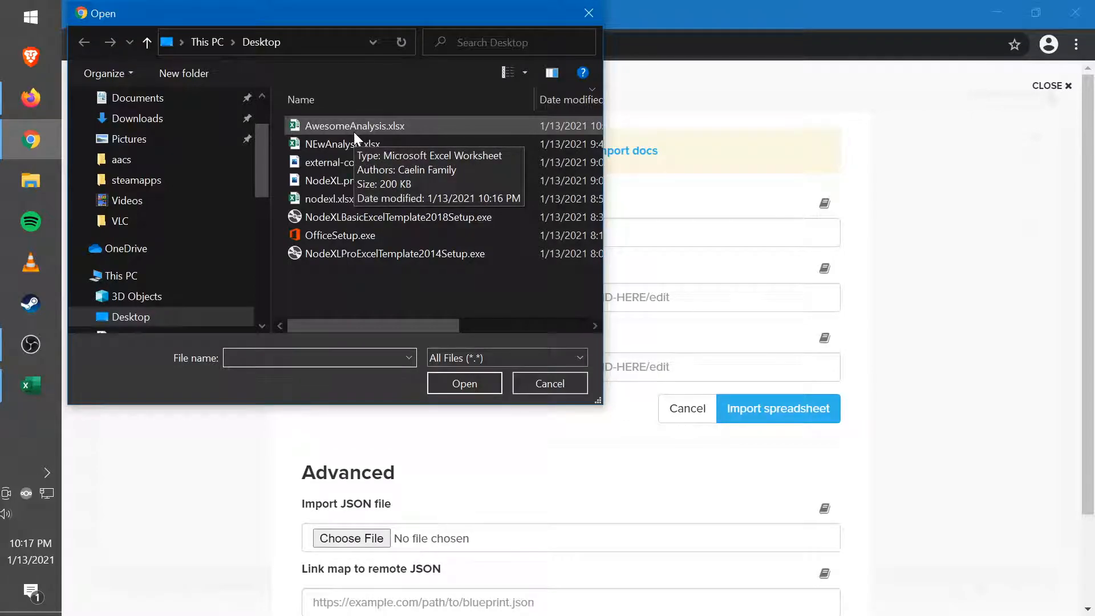
pyautogui.click(353, 126)
pyautogui.doubleClick(353, 127)
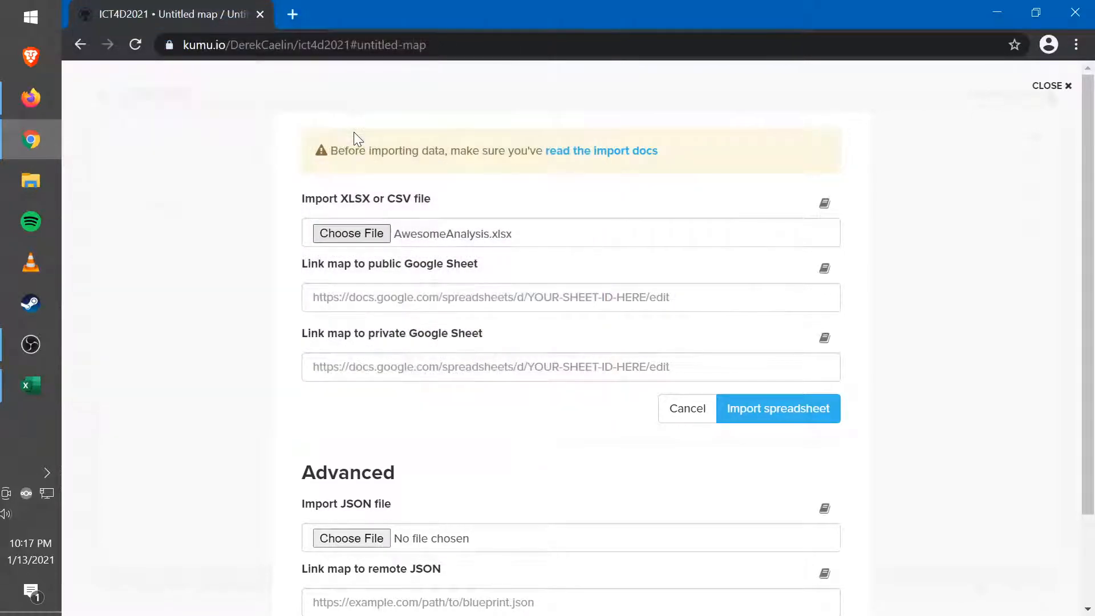
pyautogui.click(776, 409)
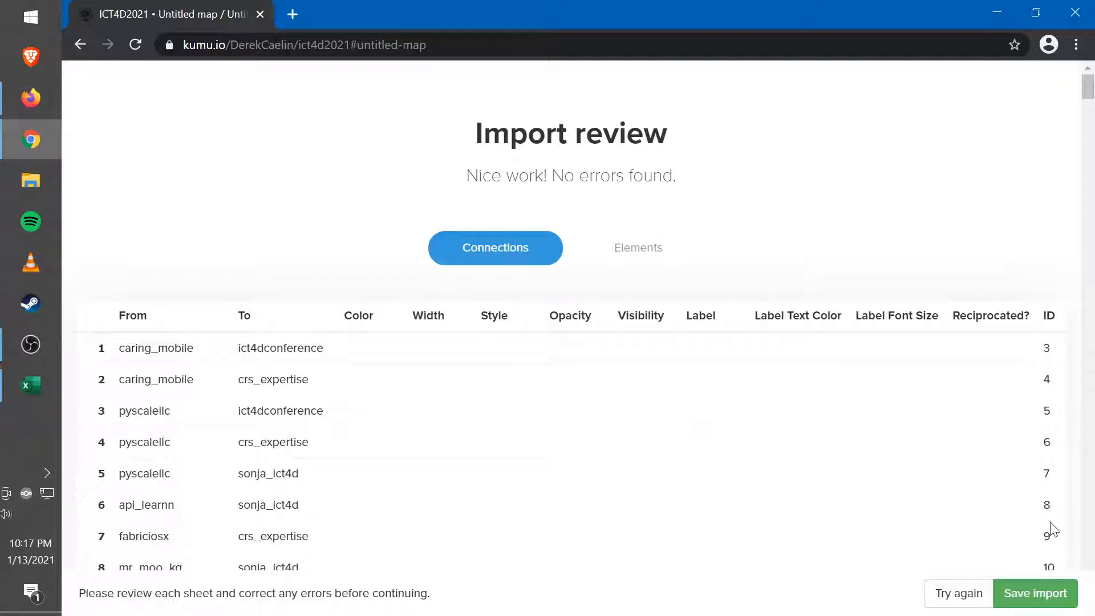
pyautogui.click(1046, 594)
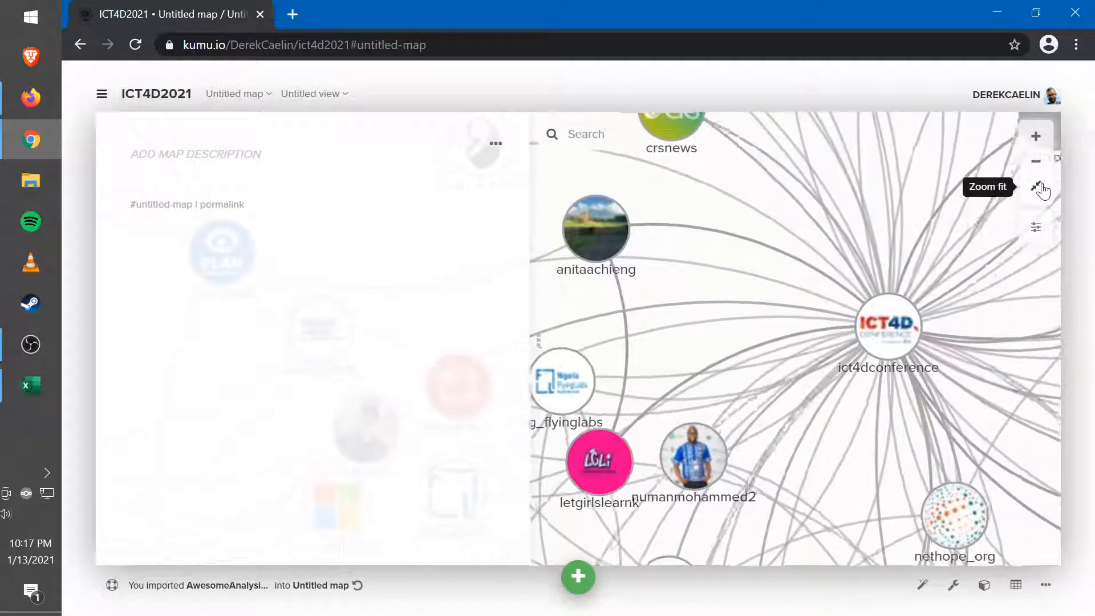
# Fit the whole imported network in view and examine the accounts clustered around ict4dconference up close
pyautogui.click(1037, 188)
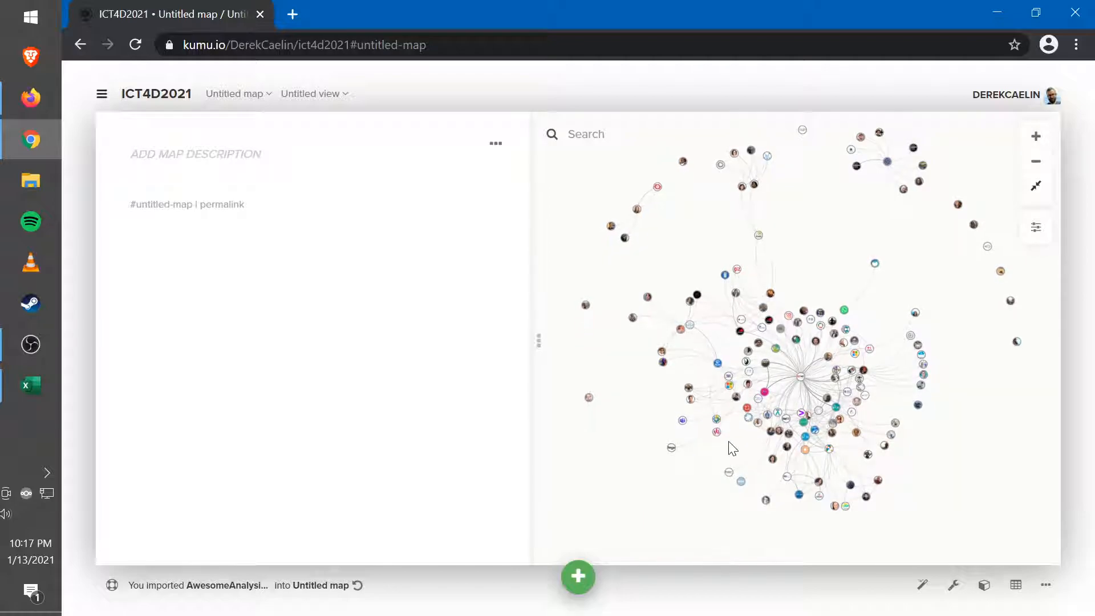
pyautogui.scroll(-5, 732, 448)
pyautogui.scroll(8, 730, 447)
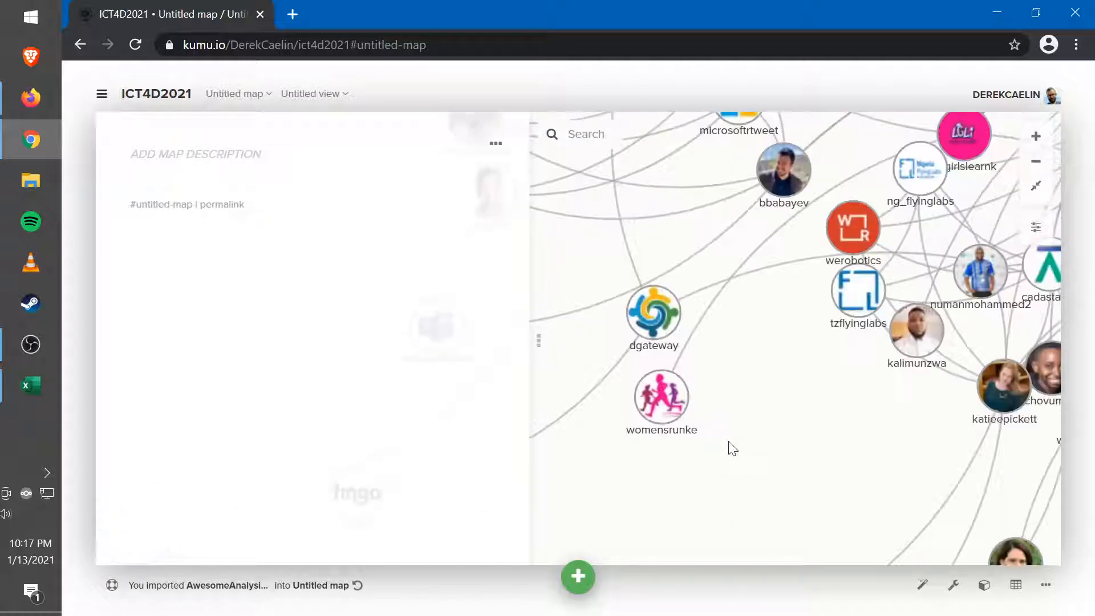
pyautogui.moveTo(788, 446)
pyautogui.mouseDown()
pyautogui.moveTo(684, 495)
pyautogui.moveTo(649, 537)
pyautogui.mouseUp()
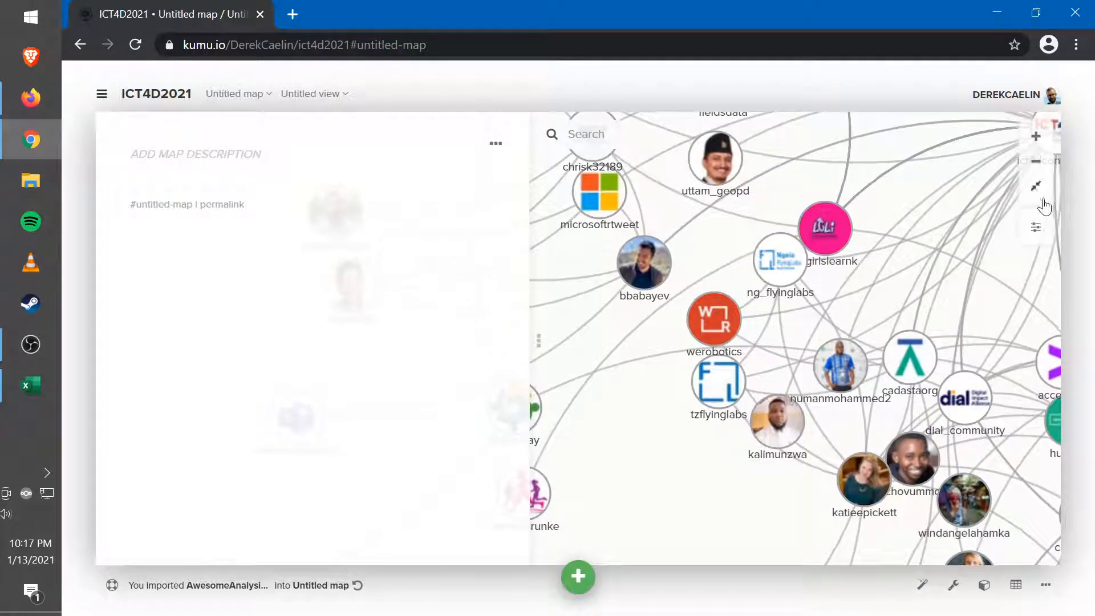
pyautogui.click(1036, 227)
pyautogui.moveTo(889, 297); pyautogui.dragTo(771, 404)
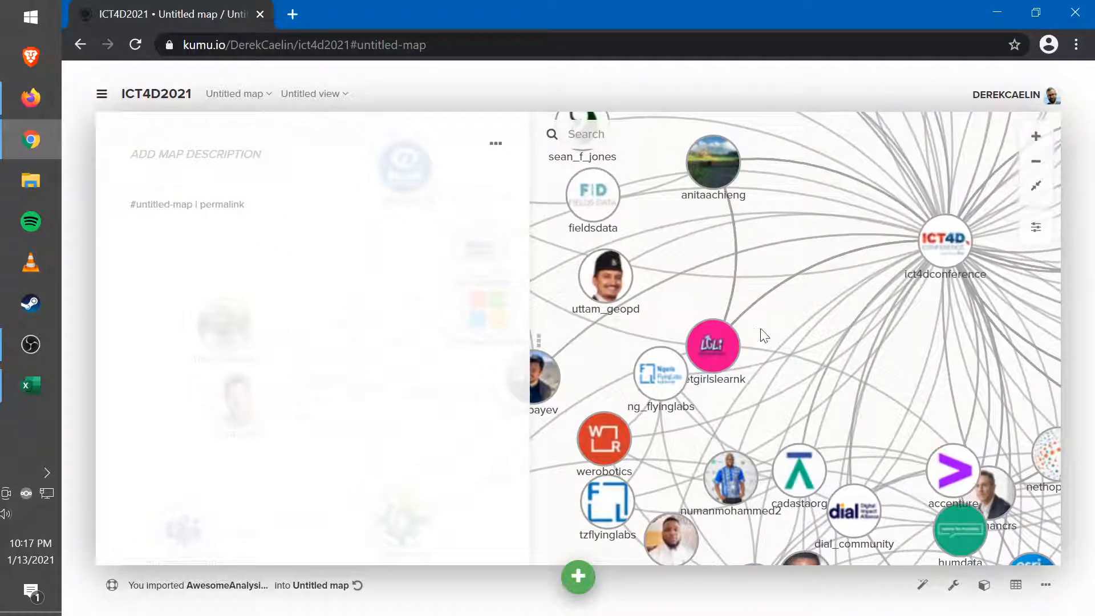
pyautogui.moveTo(769, 365); pyautogui.dragTo(789, 445)
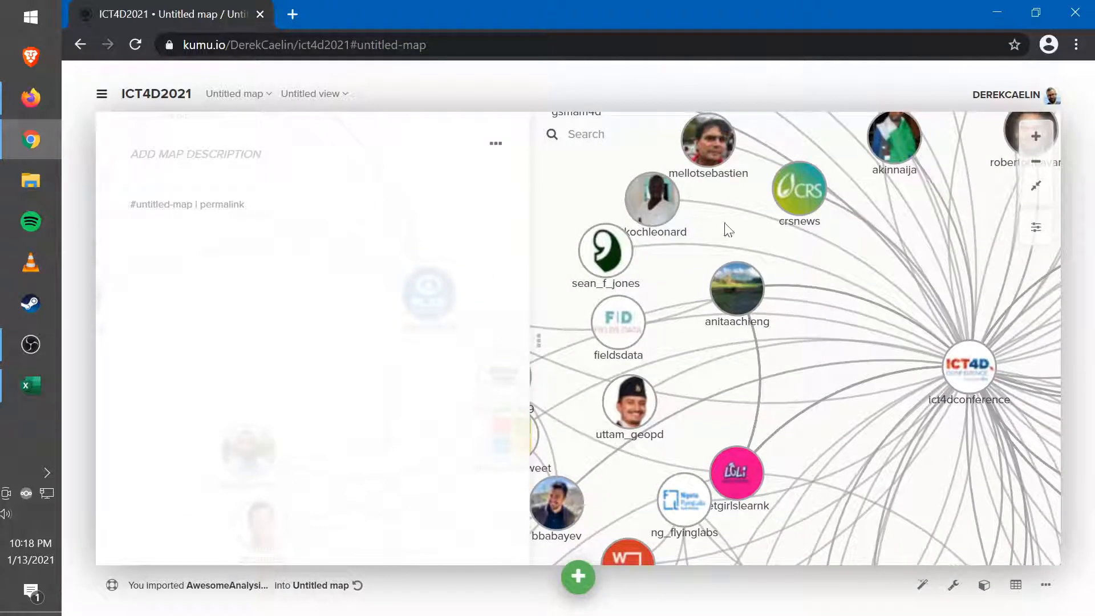
pyautogui.moveTo(706, 228); pyautogui.dragTo(673, 356)
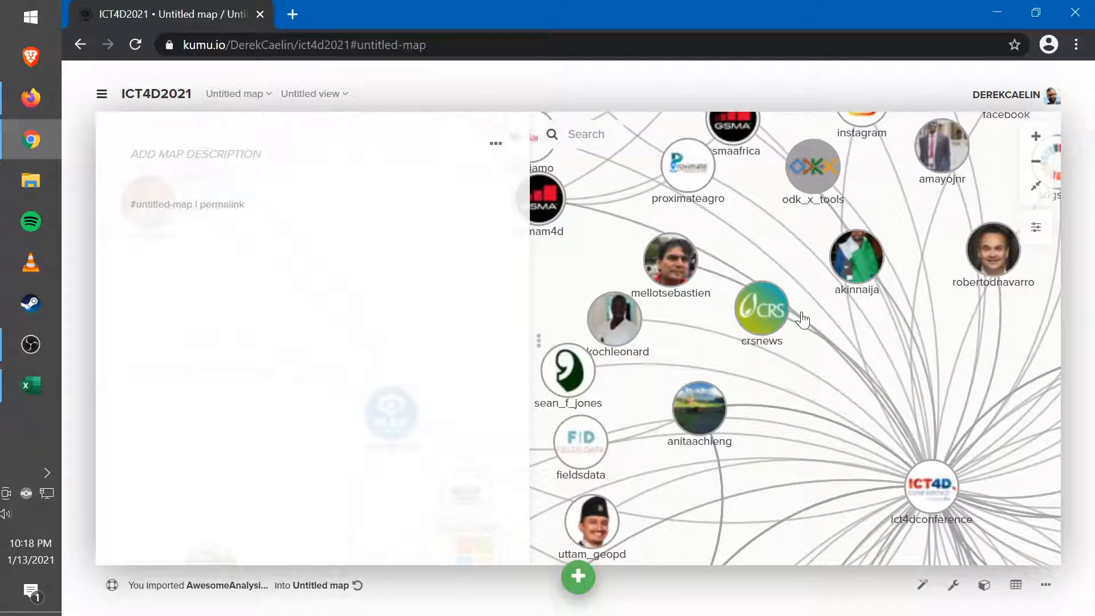
# Open the crsnews element and read through its profile fields, including followers, joined date and tooltip
pyautogui.click(763, 316)
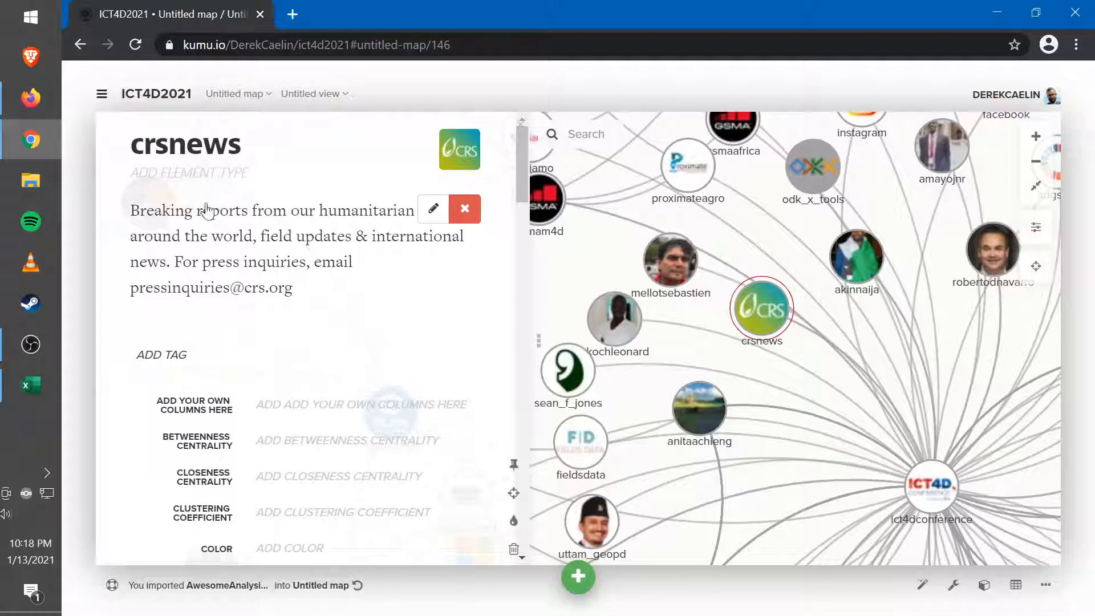
pyautogui.scroll(-10, 260, 291)
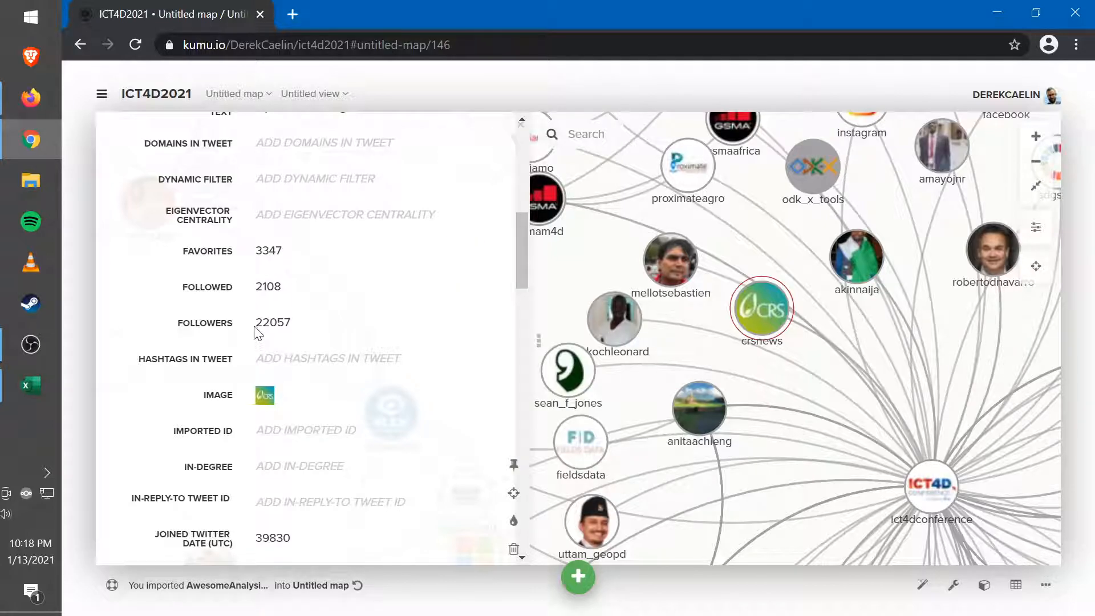
pyautogui.scroll(-3, 260, 382)
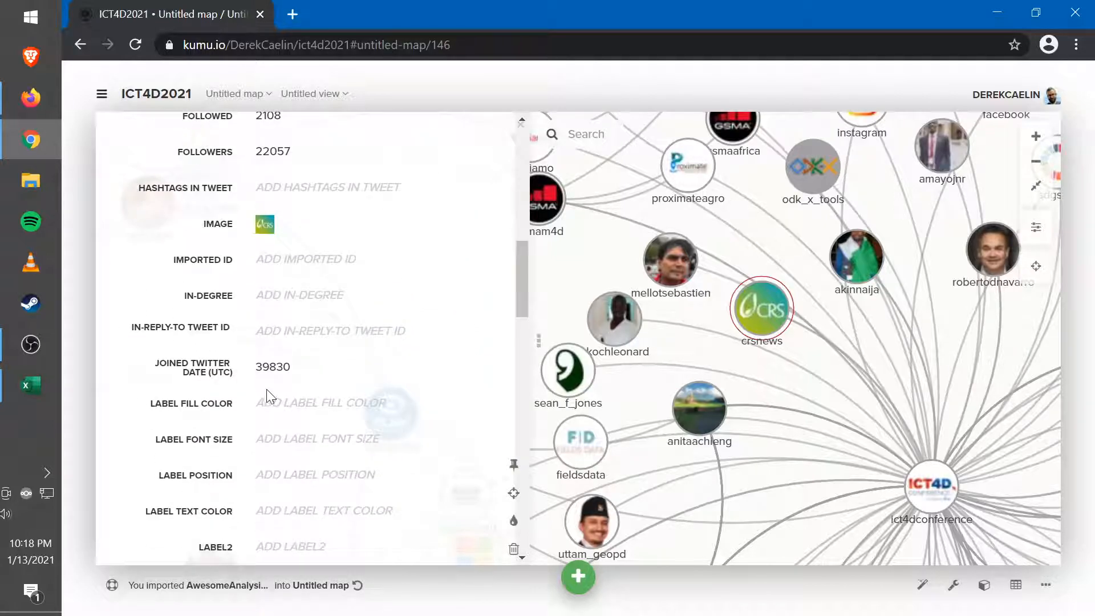
pyautogui.scroll(-15, 298, 371)
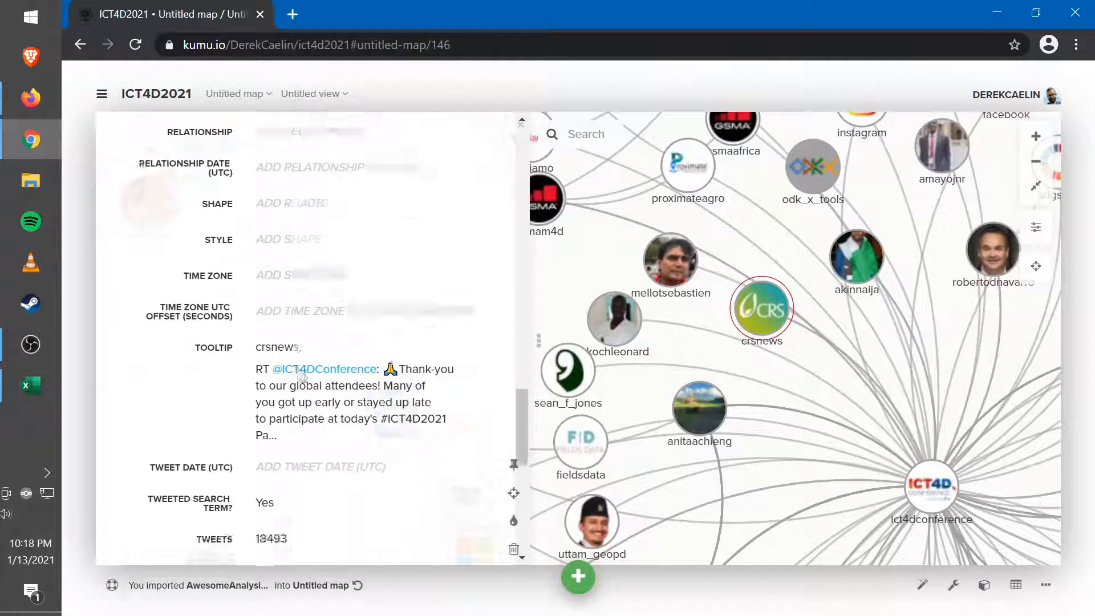
pyautogui.scroll(-3, 298, 371)
pyautogui.scroll(15, 342, 285)
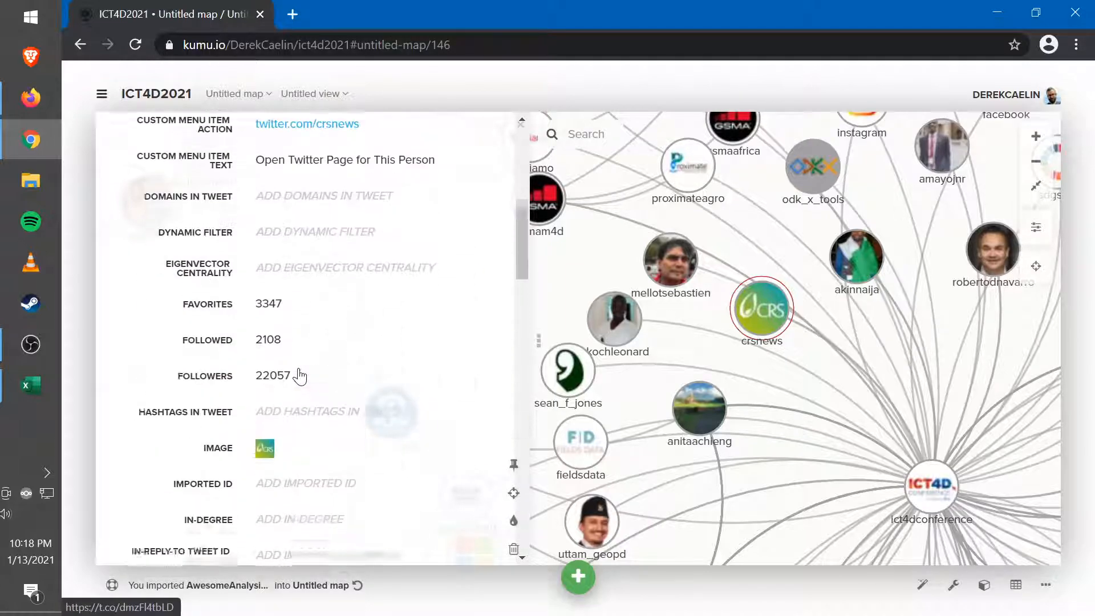
# Inspect the tweet text on several ict4dconference connections, including those to joinviamo and whatsapp, and clear the selection
pyautogui.click(750, 246)
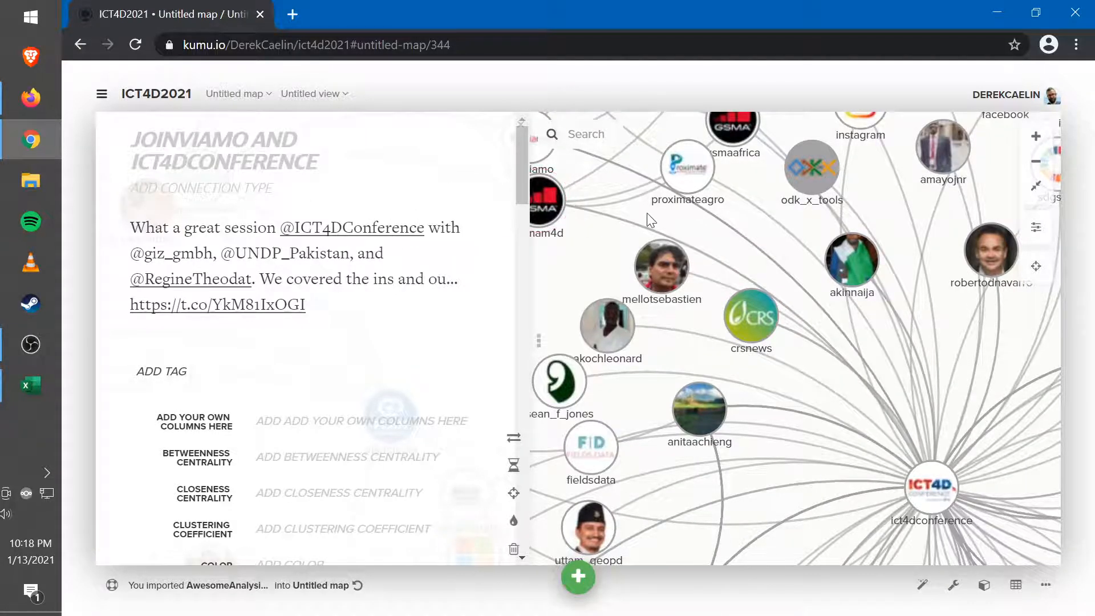
pyautogui.scroll(-3, 573, 256)
pyautogui.click(668, 172)
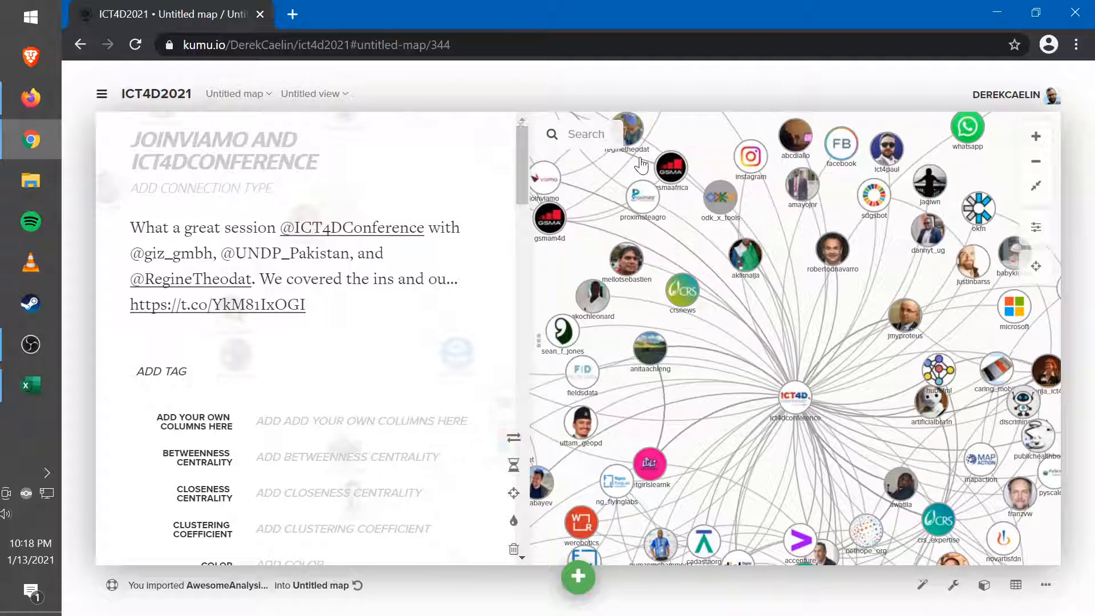
pyautogui.click(730, 128)
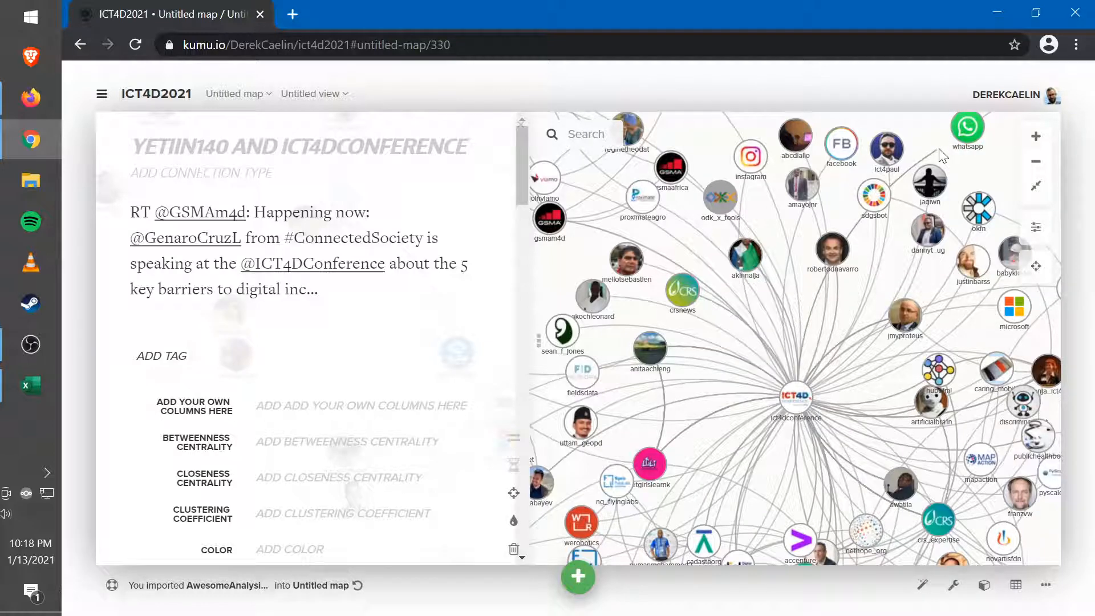
pyautogui.click(906, 171)
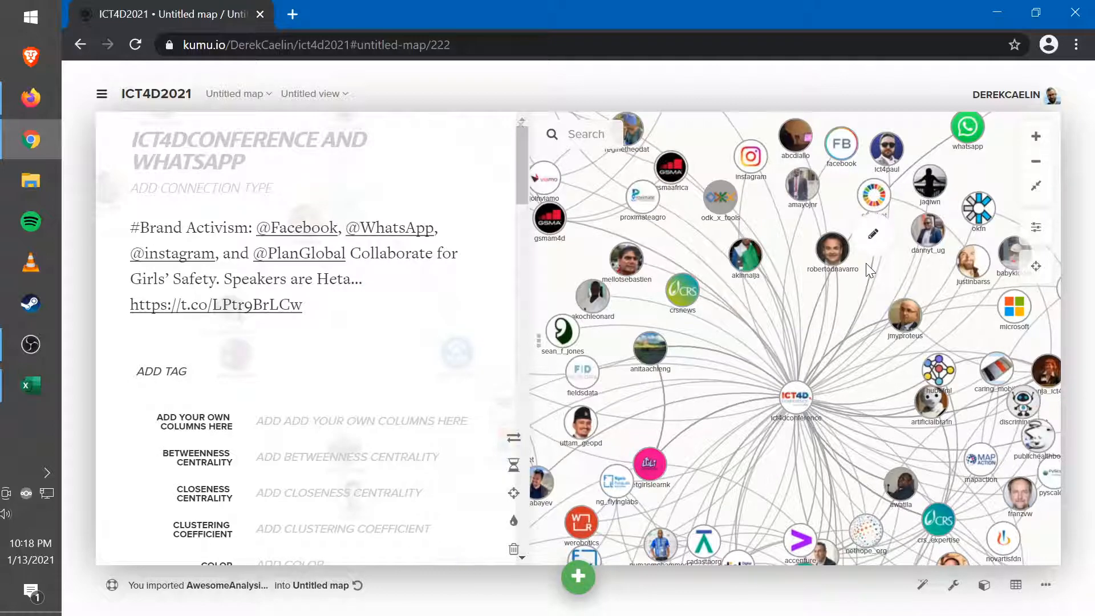
pyautogui.click(893, 280)
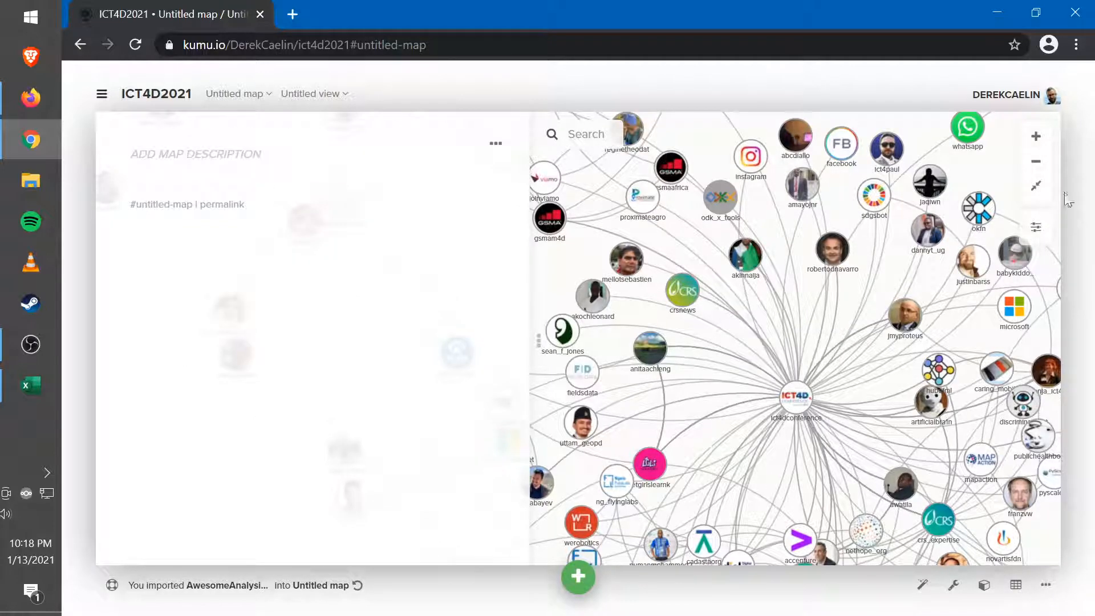
# Fit the network in view again and examine how a4a_internet links to the small cluster above it
pyautogui.click(1035, 185)
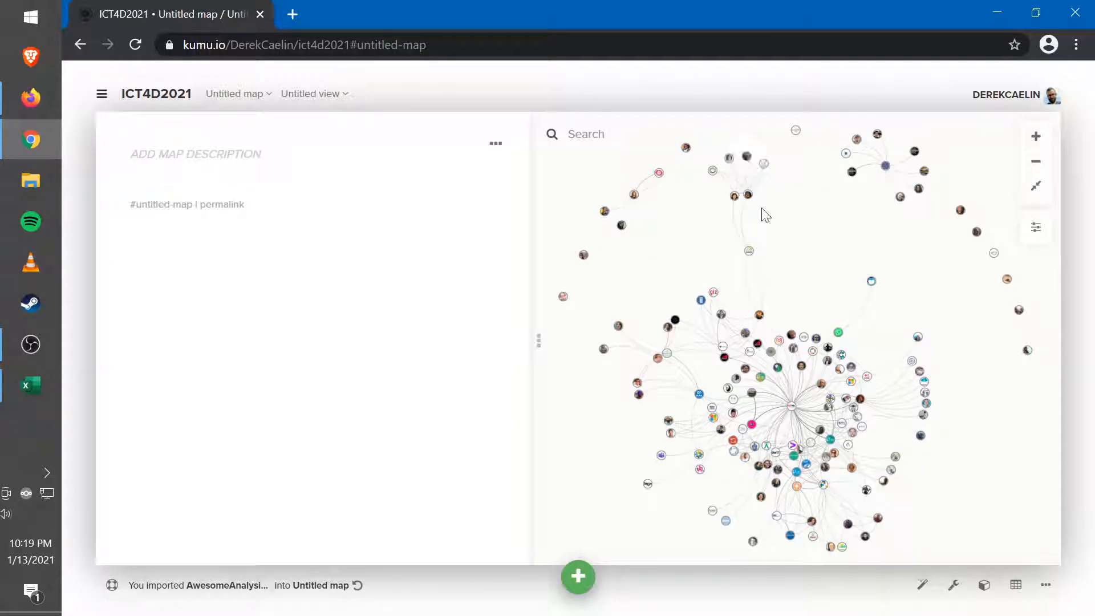
pyautogui.scroll(-5, 764, 215)
pyautogui.scroll(10, 764, 216)
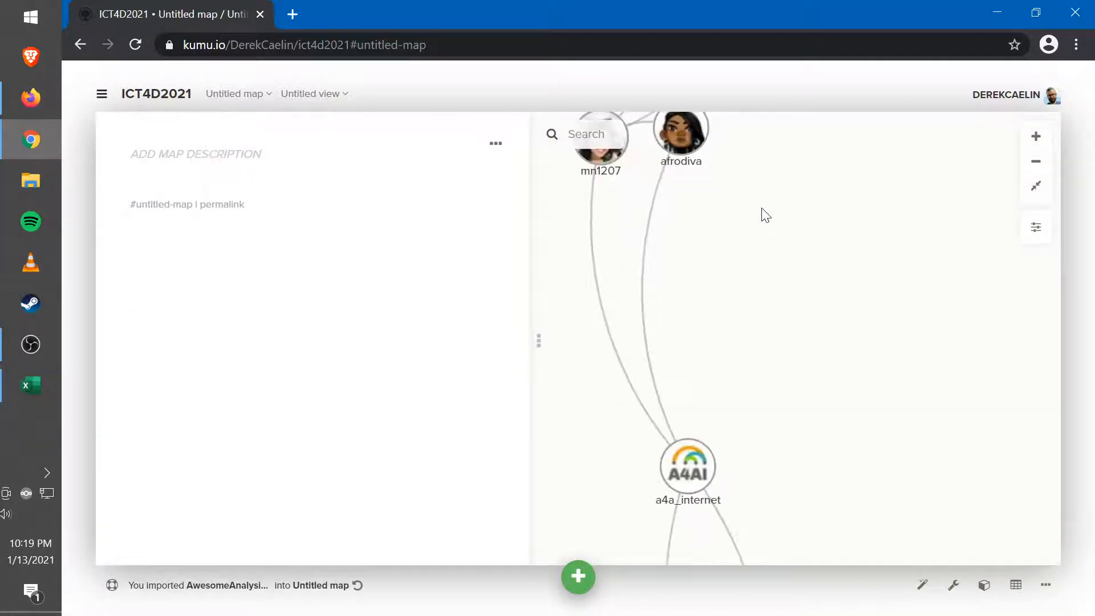
pyautogui.scroll(-3, 764, 217)
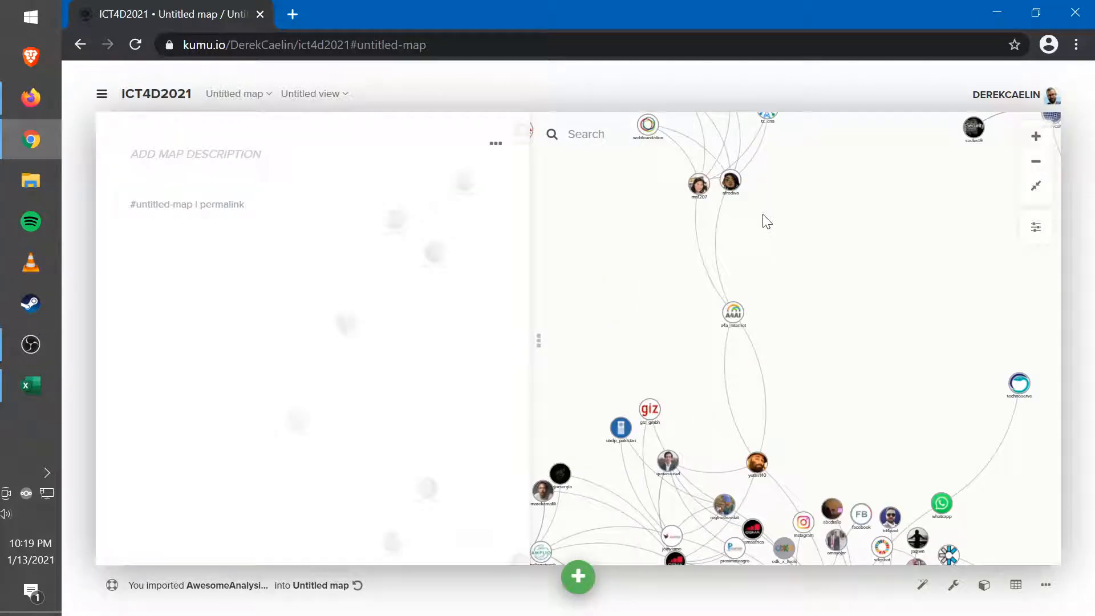
pyautogui.moveTo(766, 221); pyautogui.dragTo(906, 319)
pyautogui.scroll(-2, 882, 406)
pyautogui.scroll(5, 882, 403)
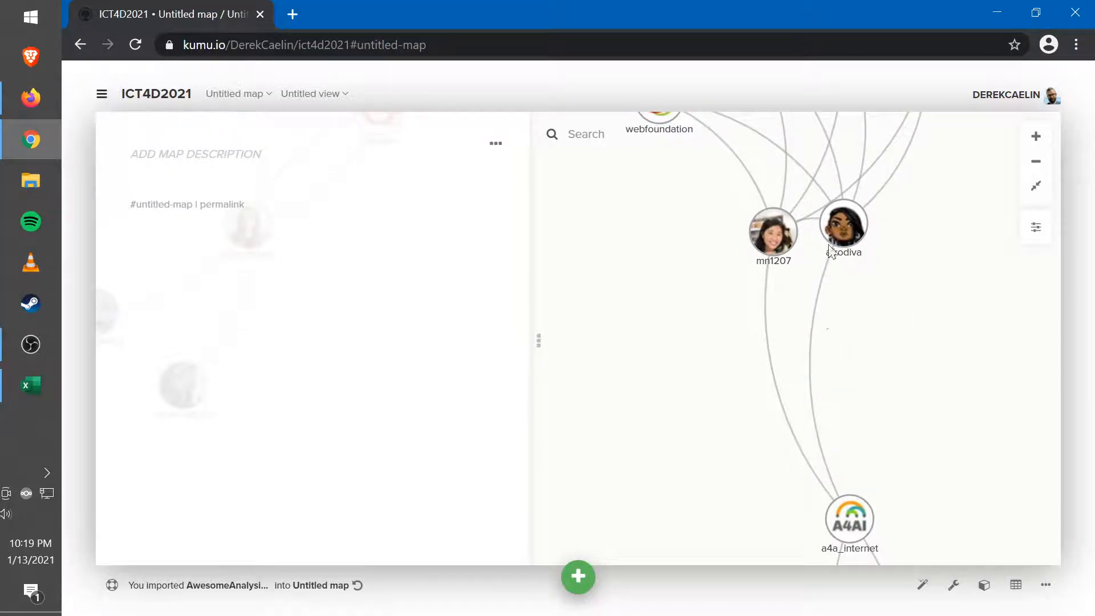
pyautogui.moveTo(846, 369); pyautogui.dragTo(867, 351)
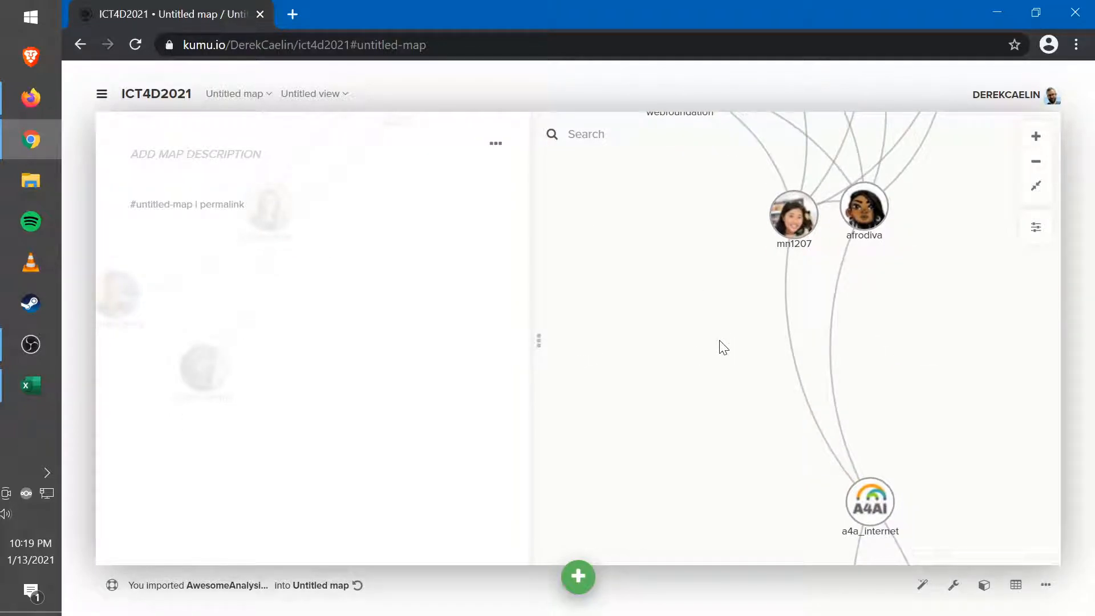
# Select everything in the map, exclude the elements, and set the direction of all connections to Directed
pyautogui.hotkey('ctrl', 'a')
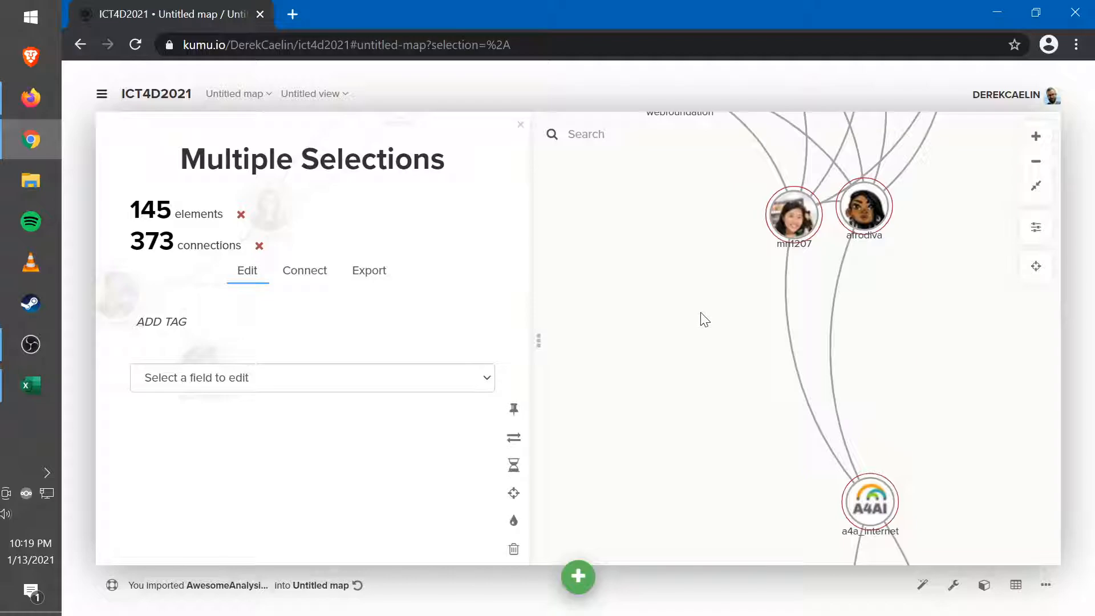
pyautogui.click(241, 215)
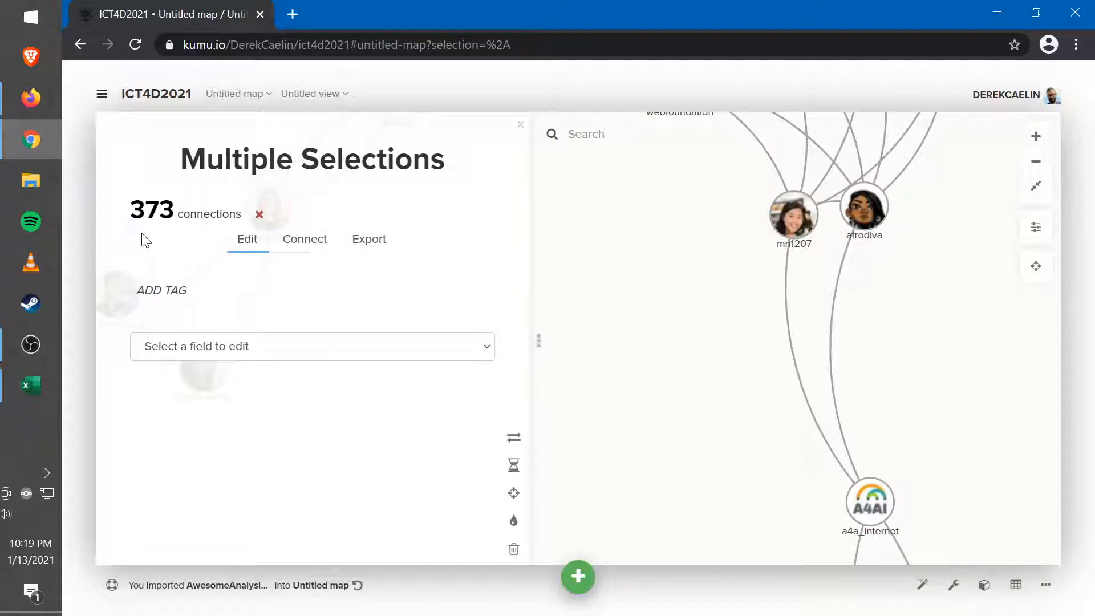
pyautogui.click(515, 439)
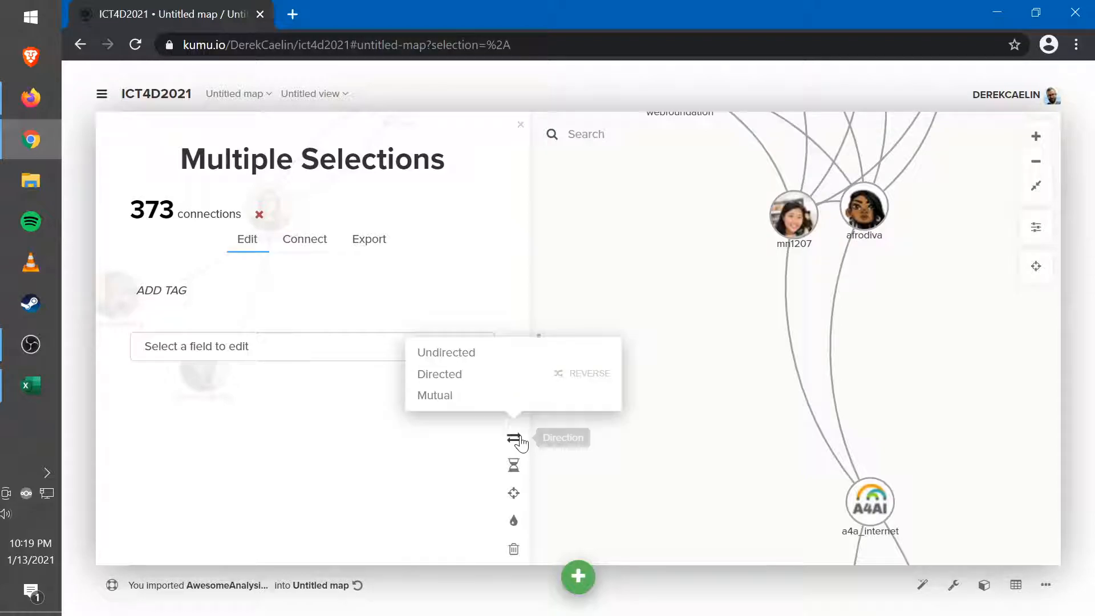
pyautogui.click(450, 376)
pyautogui.click(716, 354)
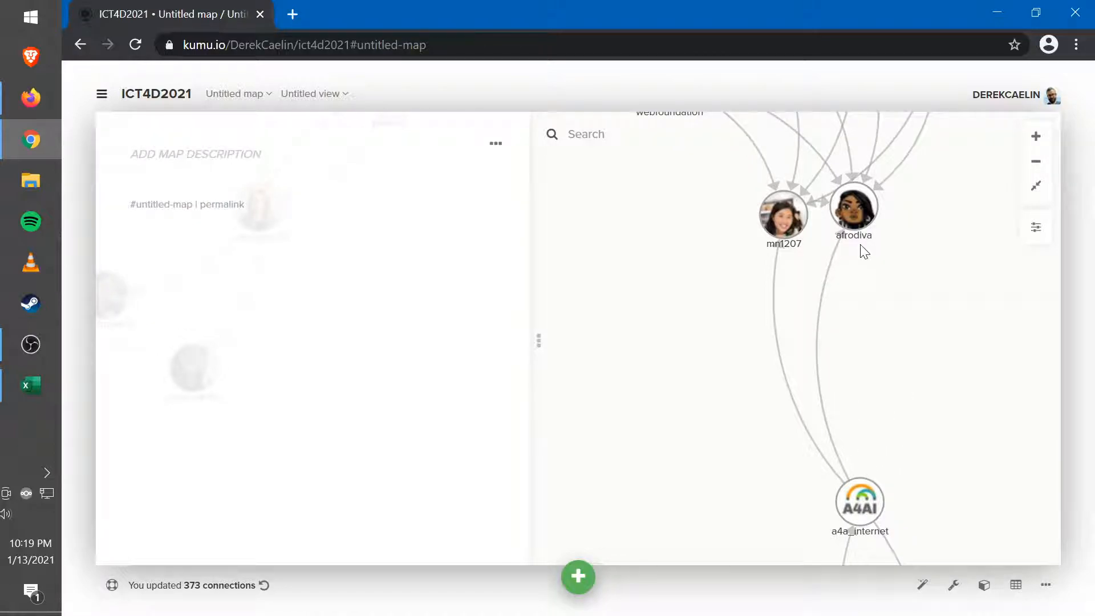
pyautogui.moveTo(915, 206); pyautogui.dragTo(888, 437)
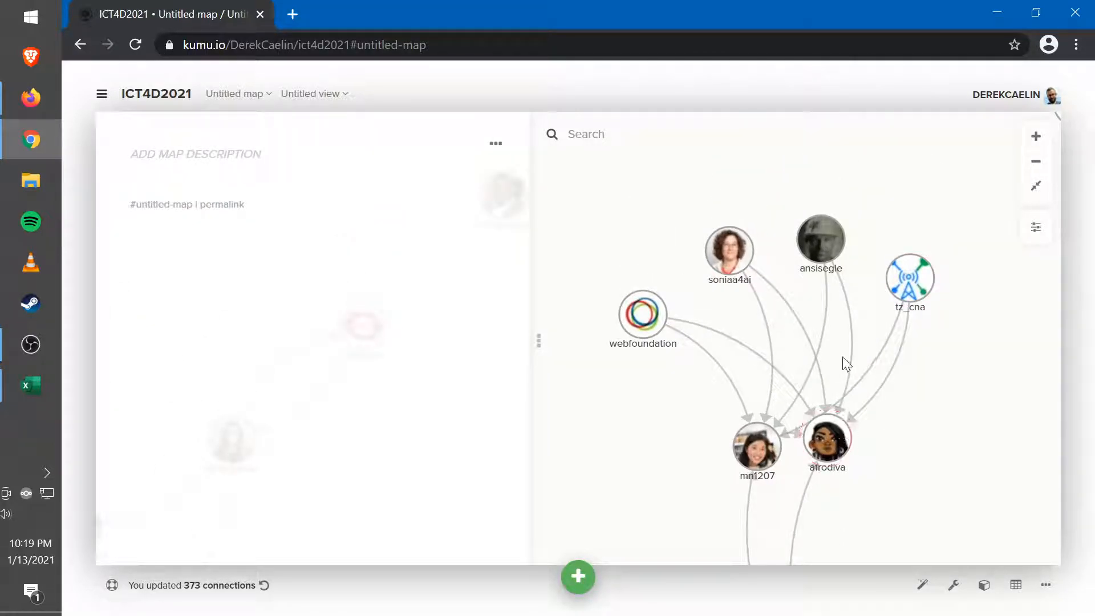
# Read the tweet on a connection within the small cluster, and examine the arrow directions across the wider network
pyautogui.click(850, 342)
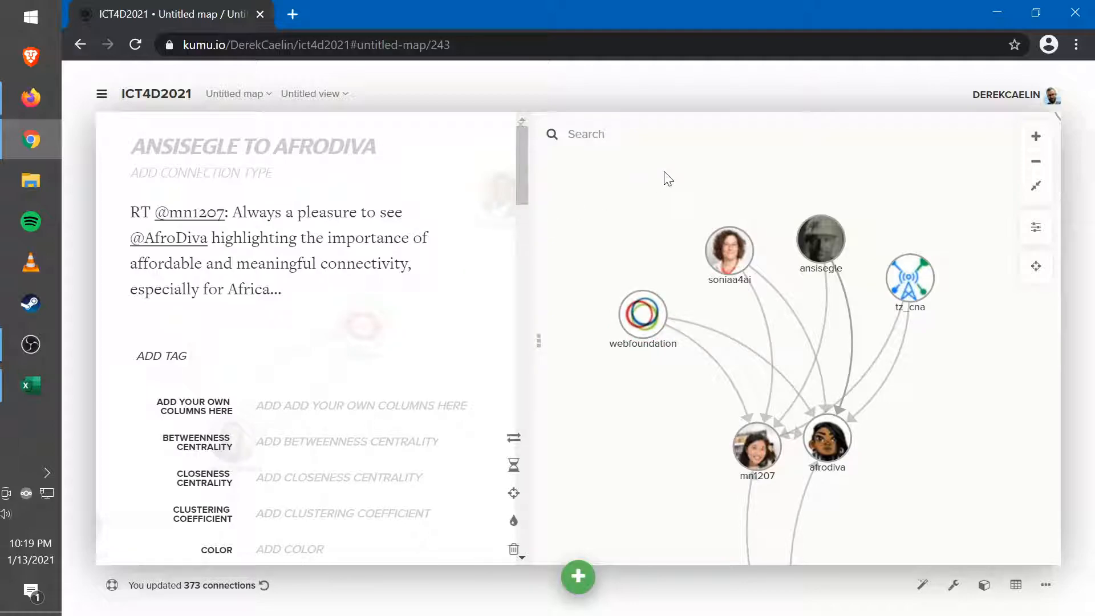
pyautogui.scroll(-5, 667, 178)
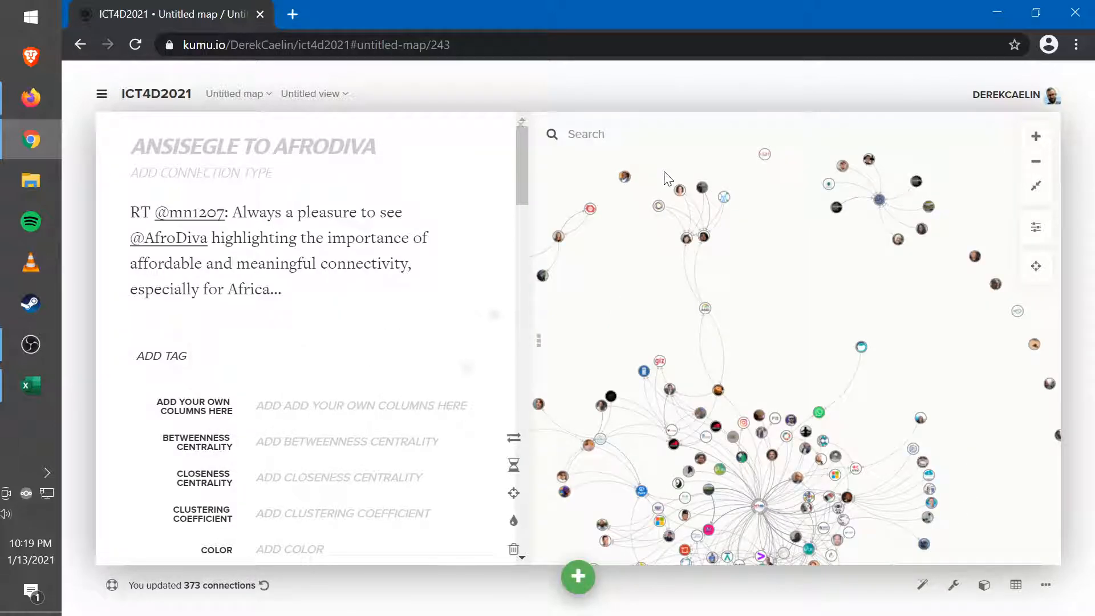
pyautogui.moveTo(748, 288); pyautogui.dragTo(848, 214)
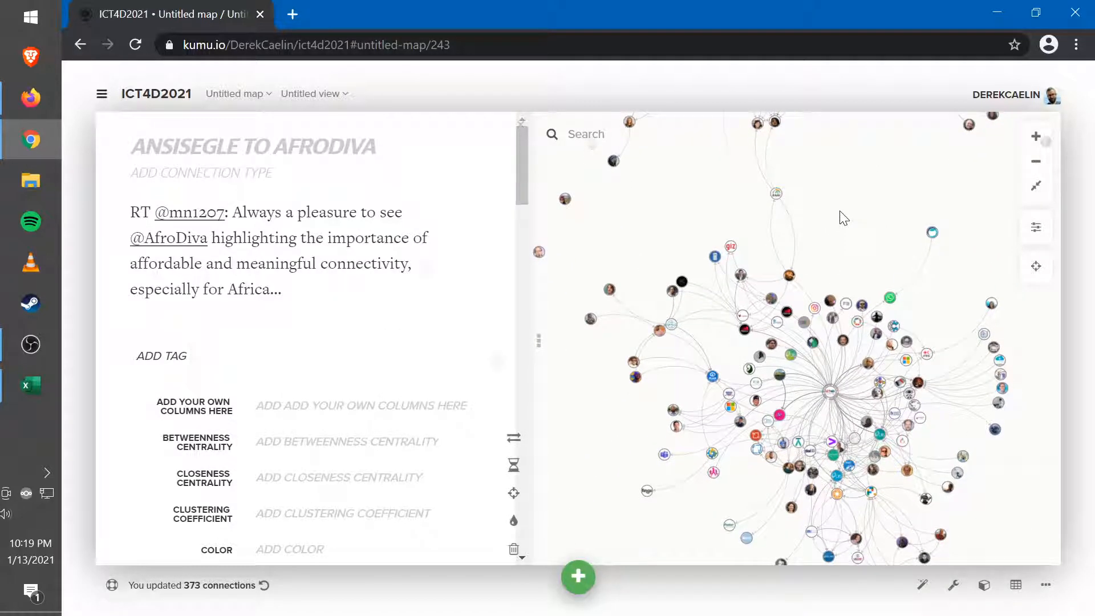
pyautogui.scroll(5, 844, 219)
pyautogui.moveTo(765, 313); pyautogui.dragTo(866, 142)
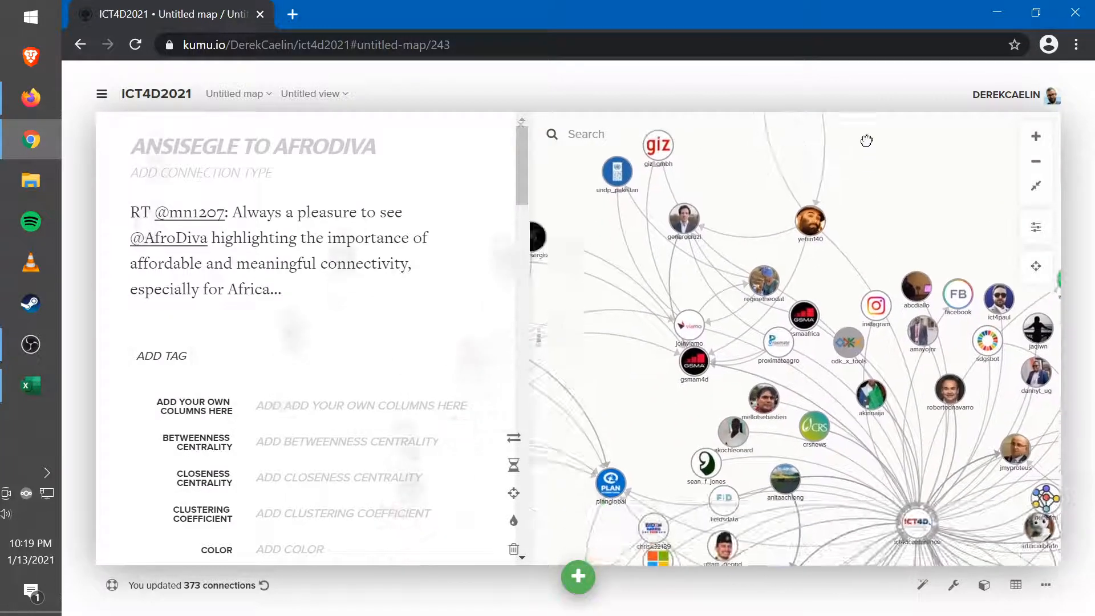
pyautogui.scroll(-3, 883, 155)
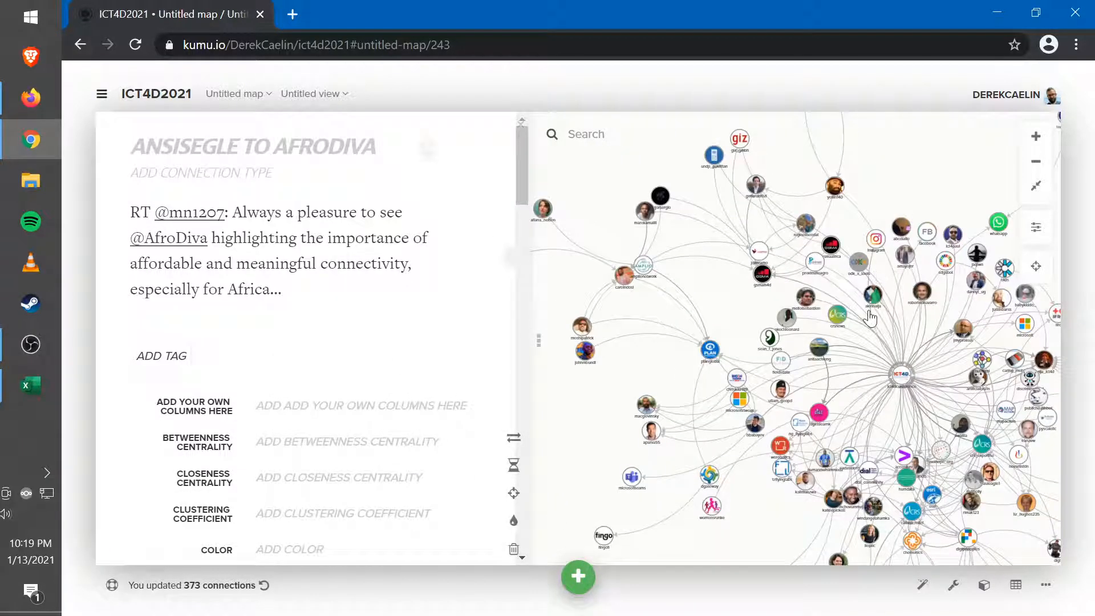
pyautogui.moveTo(771, 506); pyautogui.dragTo(696, 497)
pyautogui.scroll(-2, 975, 268)
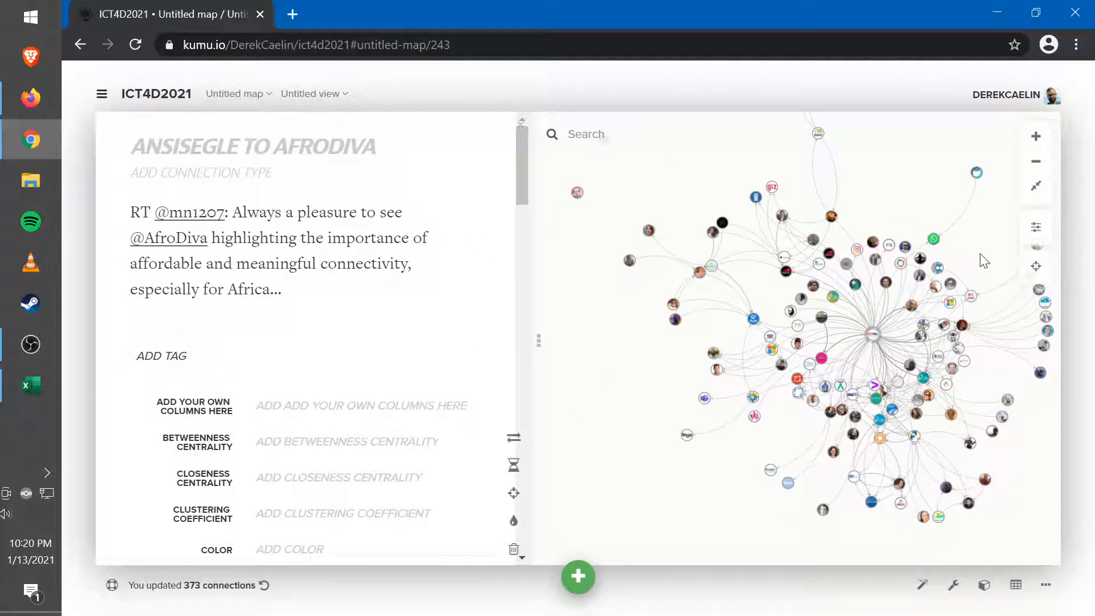
# Examine the directed connections surrounding the ict4dconference hub, both up close and within the surrounding network
pyautogui.scroll(2, 979, 272)
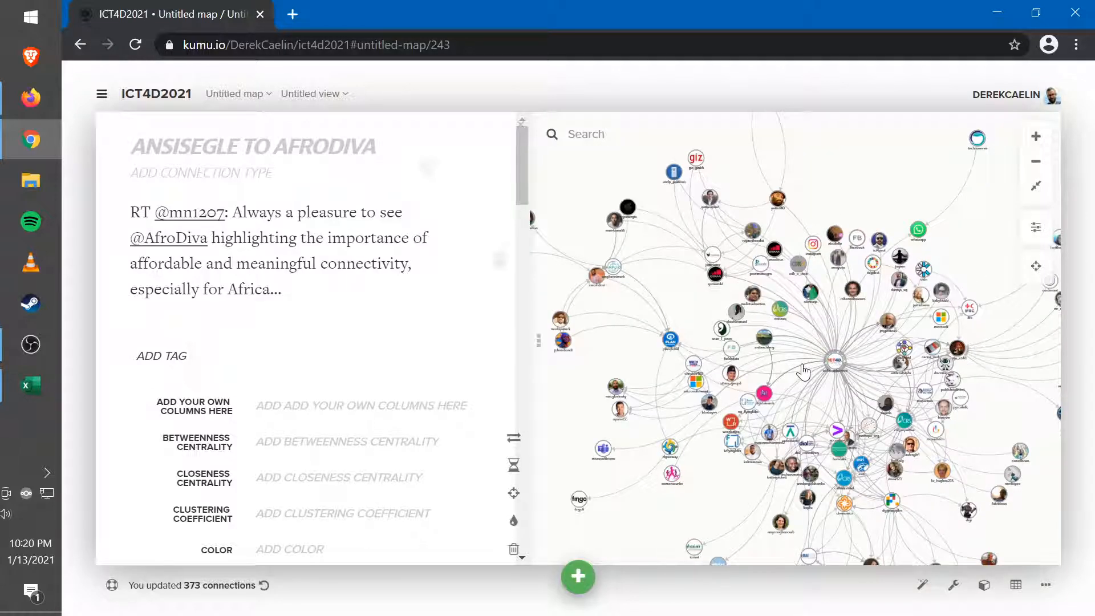
pyautogui.scroll(2, 861, 371)
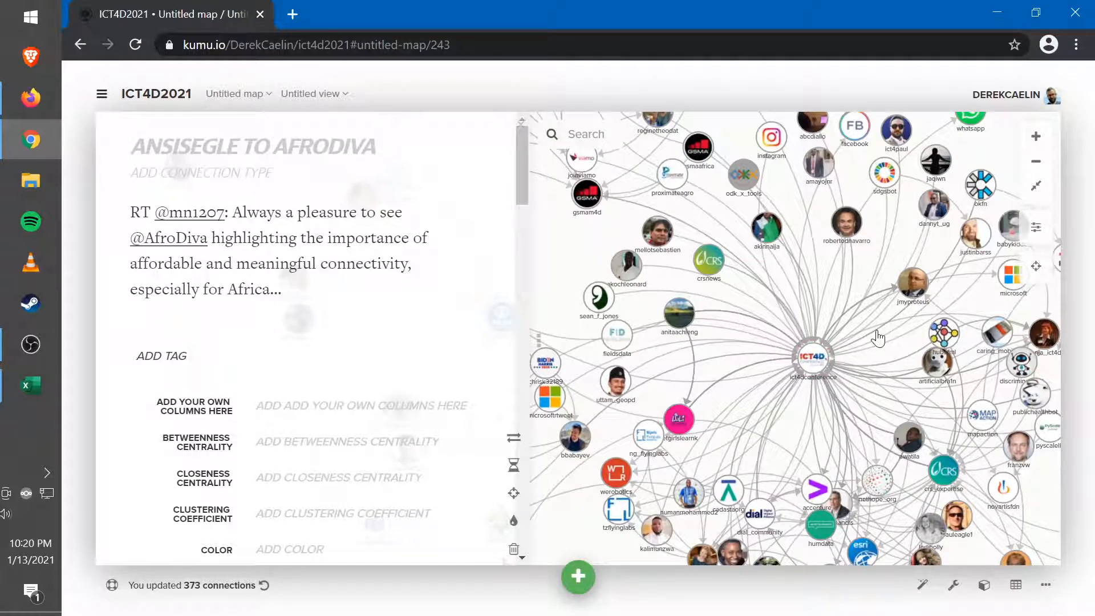
pyautogui.scroll(-3, 865, 360)
pyautogui.scroll(5, 864, 359)
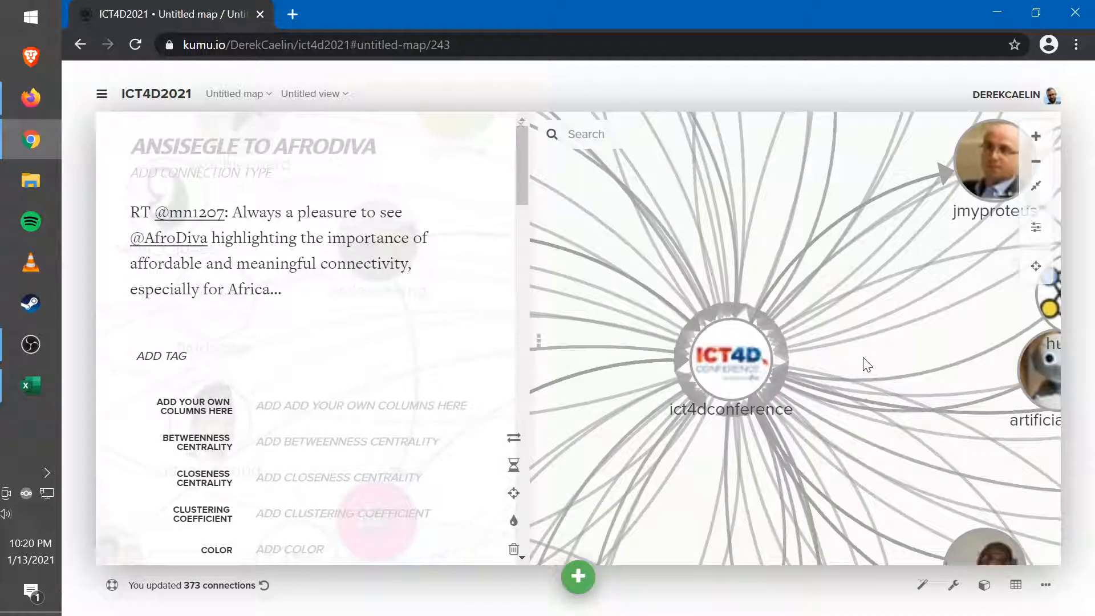
pyautogui.scroll(-2, 870, 365)
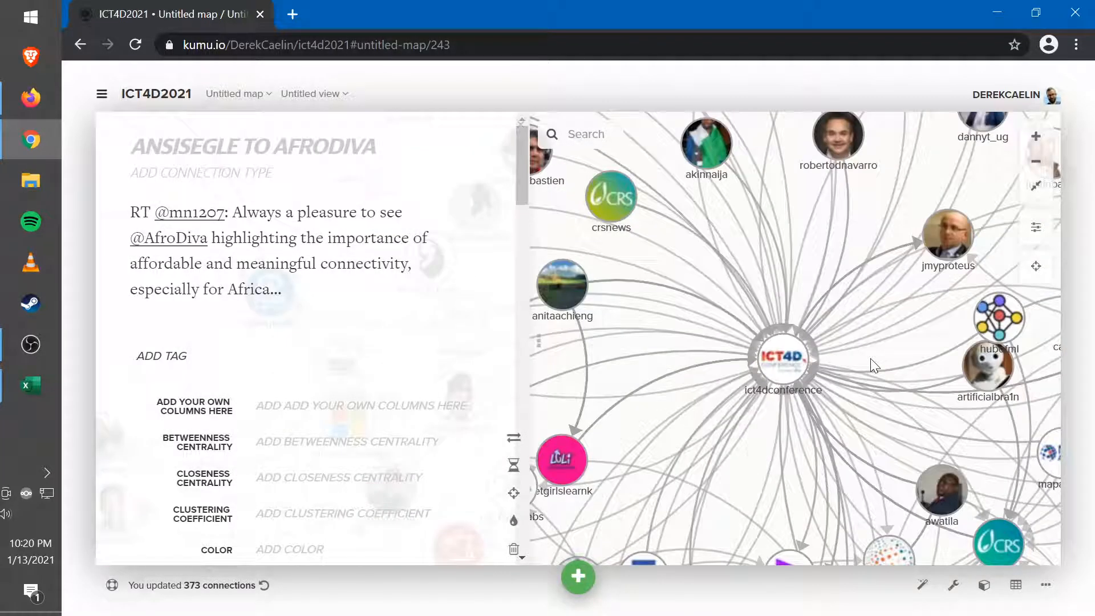
pyautogui.scroll(-2, 874, 365)
pyautogui.scroll(-2, 870, 358)
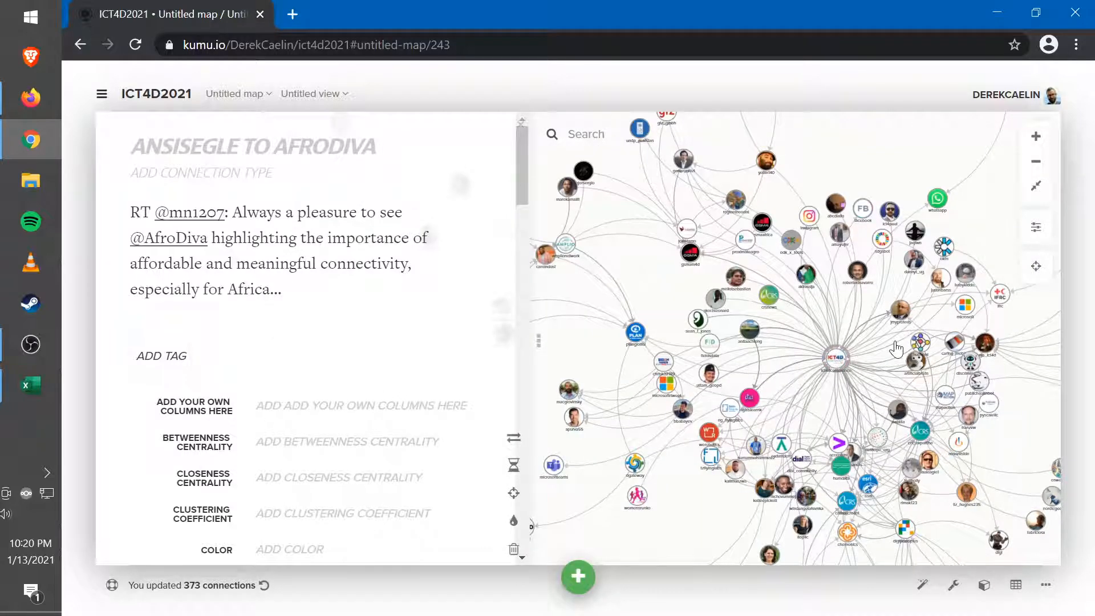
# Hide the ict4dconference element from the map
pyautogui.click(833, 358)
pyautogui.rightClick(833, 360)
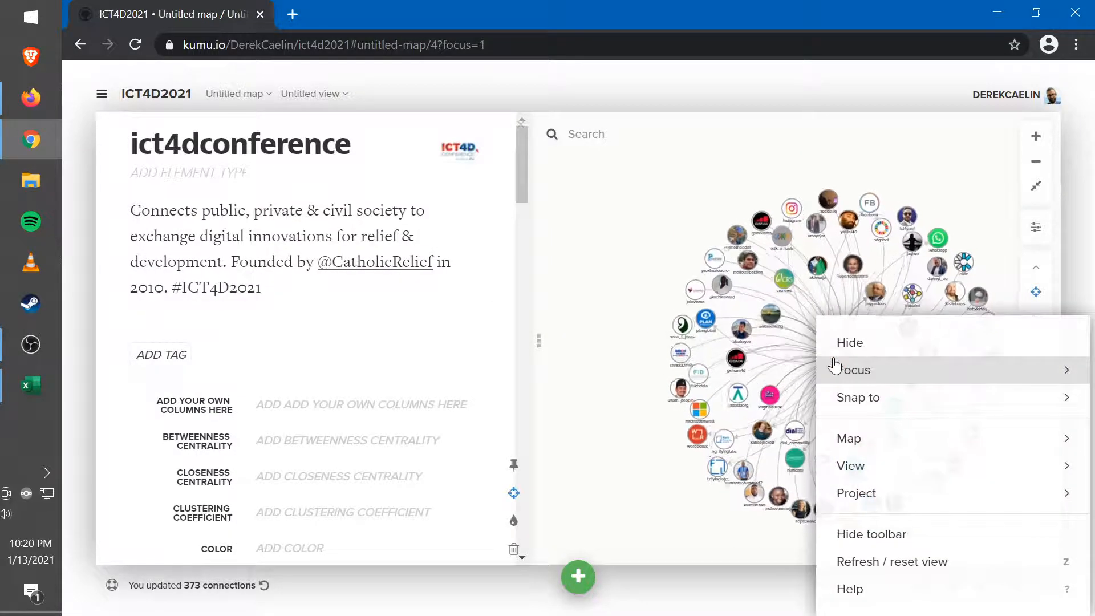
pyautogui.click(756, 275)
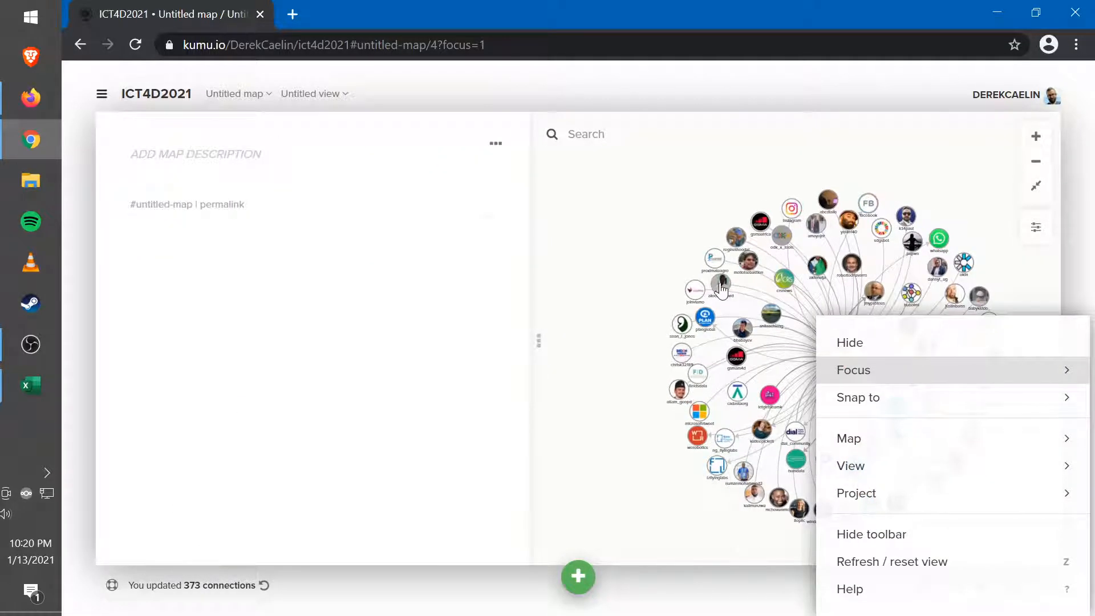
pyautogui.click(877, 343)
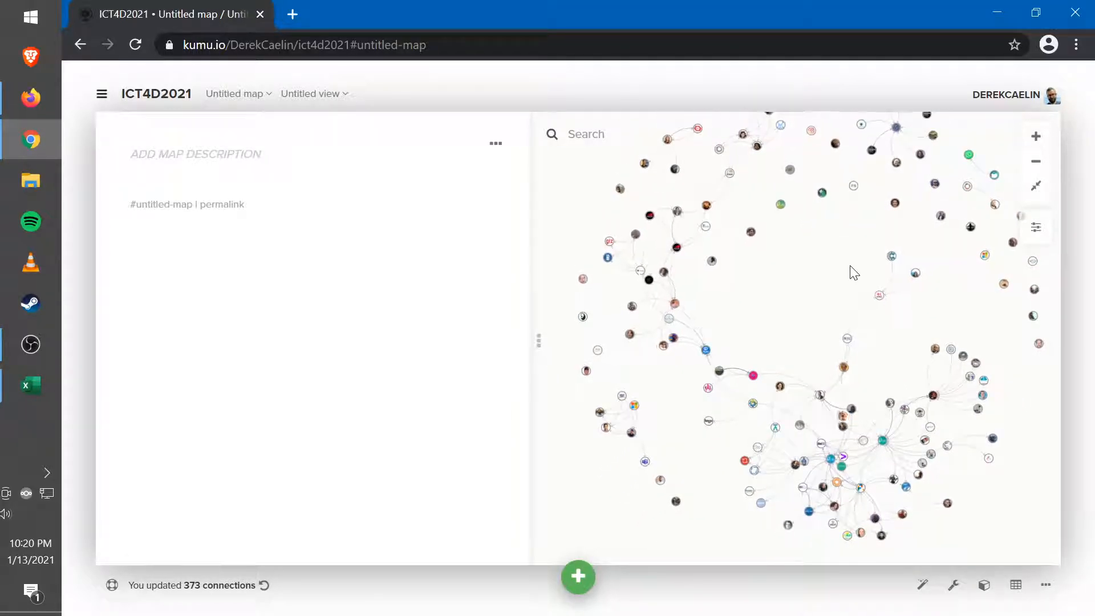
# Examine how the remaining accounts link to one another with the central conference hub hidden
pyautogui.scroll(3, 854, 273)
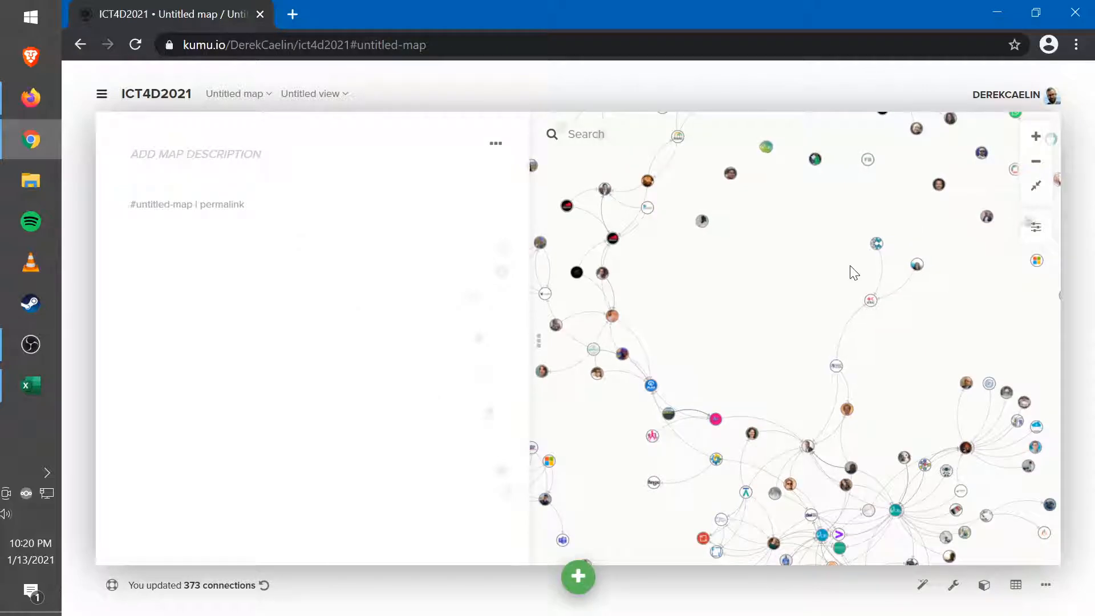
pyautogui.scroll(-3, 854, 272)
pyautogui.moveTo(774, 300); pyautogui.dragTo(736, 327)
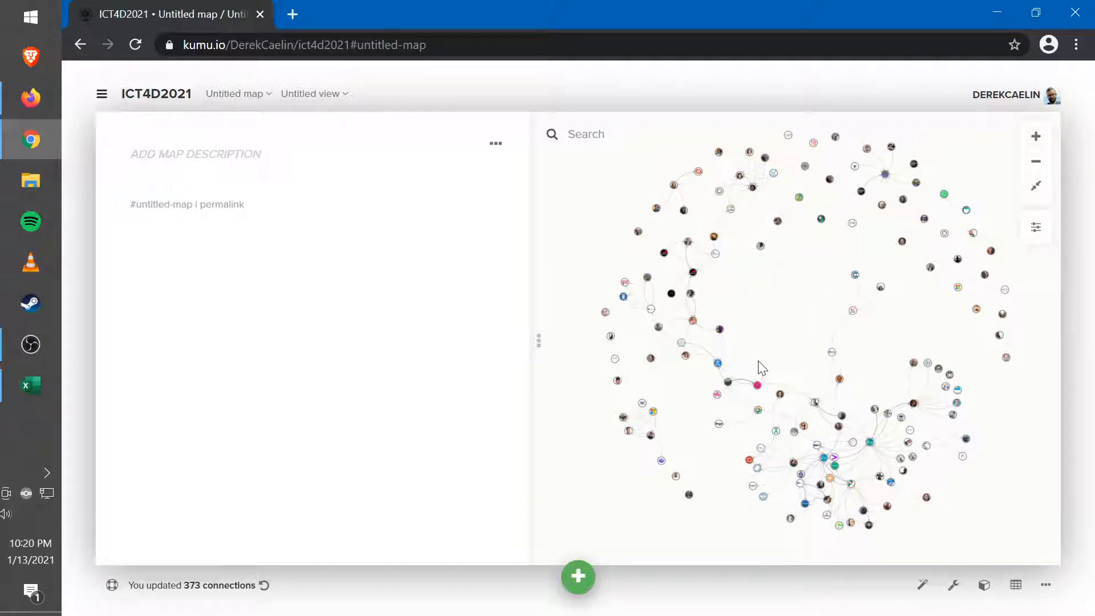
pyautogui.scroll(5, 763, 368)
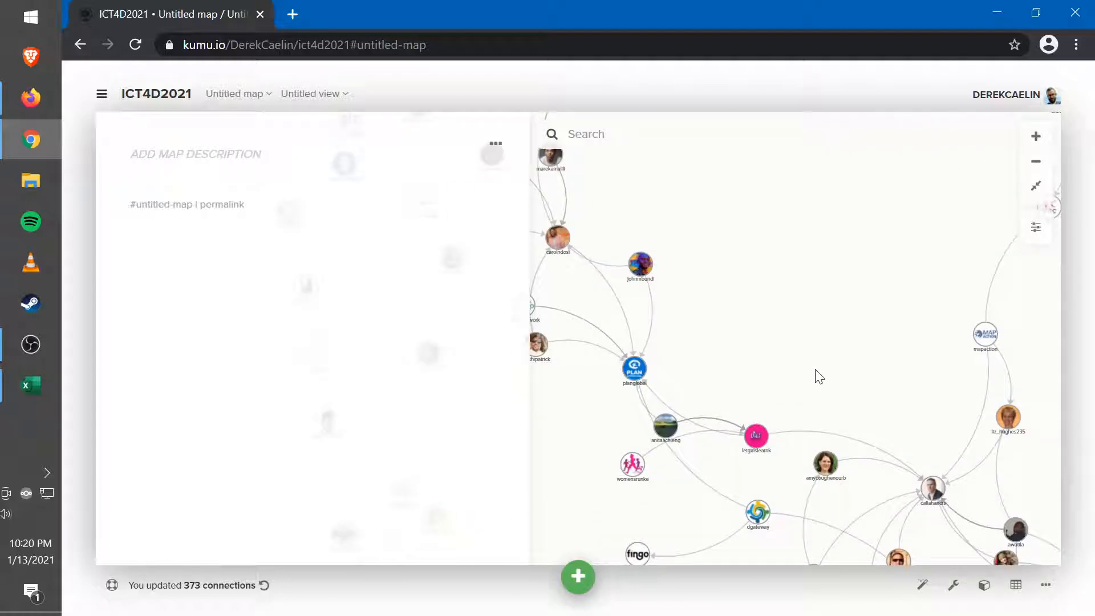
pyautogui.moveTo(816, 369); pyautogui.dragTo(745, 201)
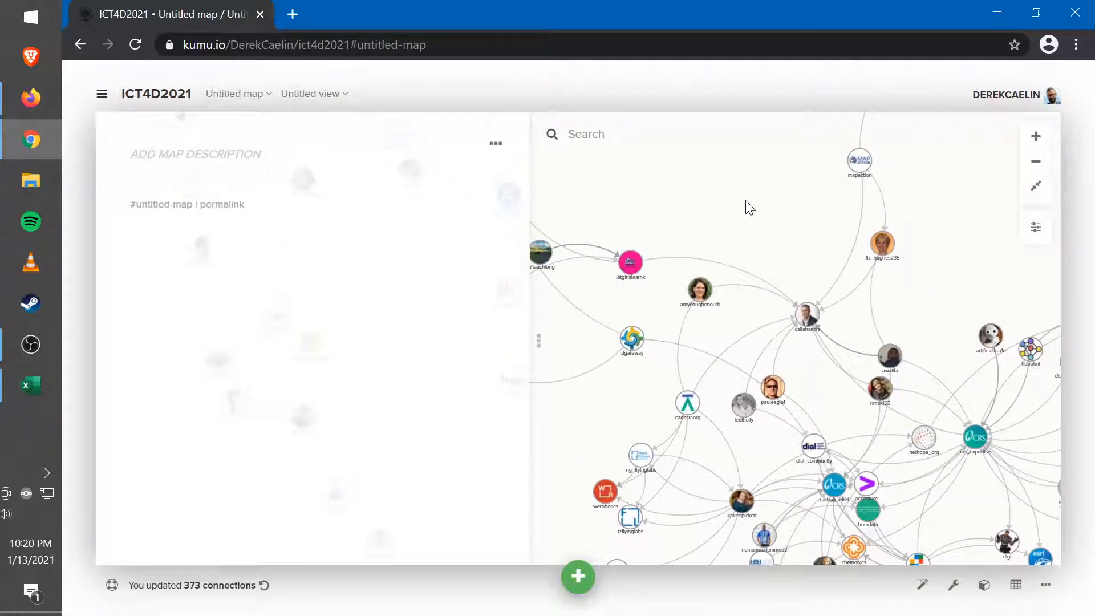
pyautogui.scroll(-5, 750, 207)
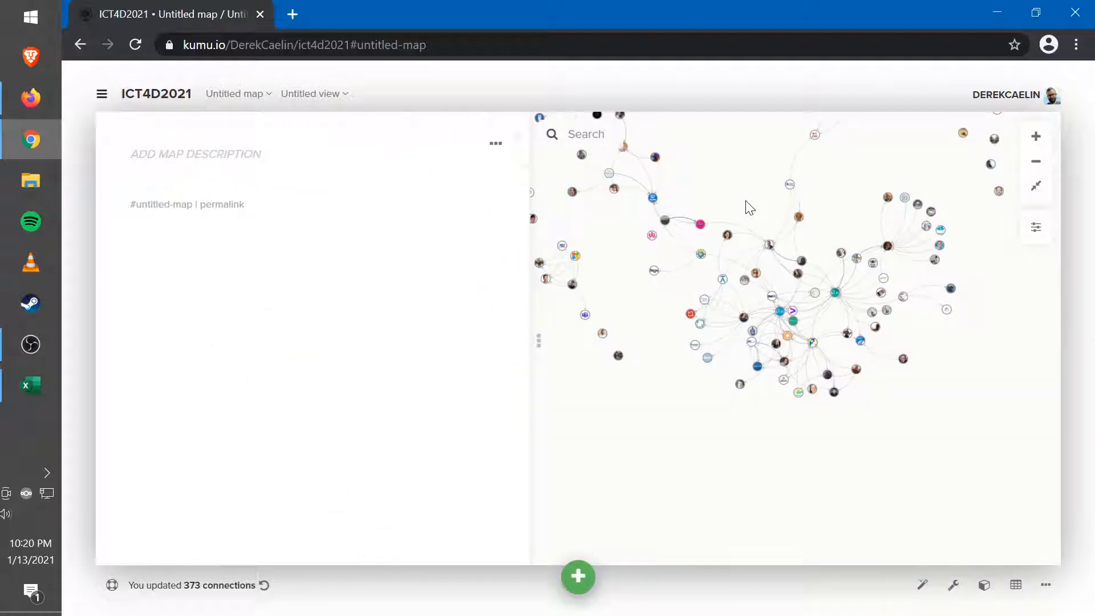
pyautogui.scroll(3, 750, 207)
pyautogui.moveTo(747, 205); pyautogui.dragTo(772, 255)
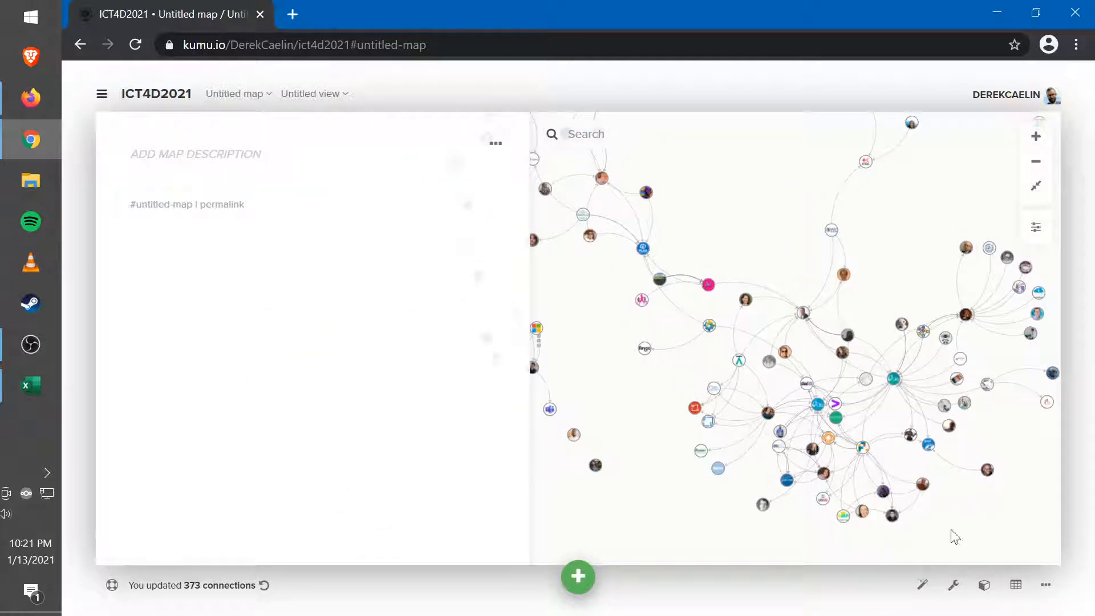
# Open the Social Network Analysis metrics, choose Degree, and read the explanation of degree centrality
pyautogui.click(985, 589)
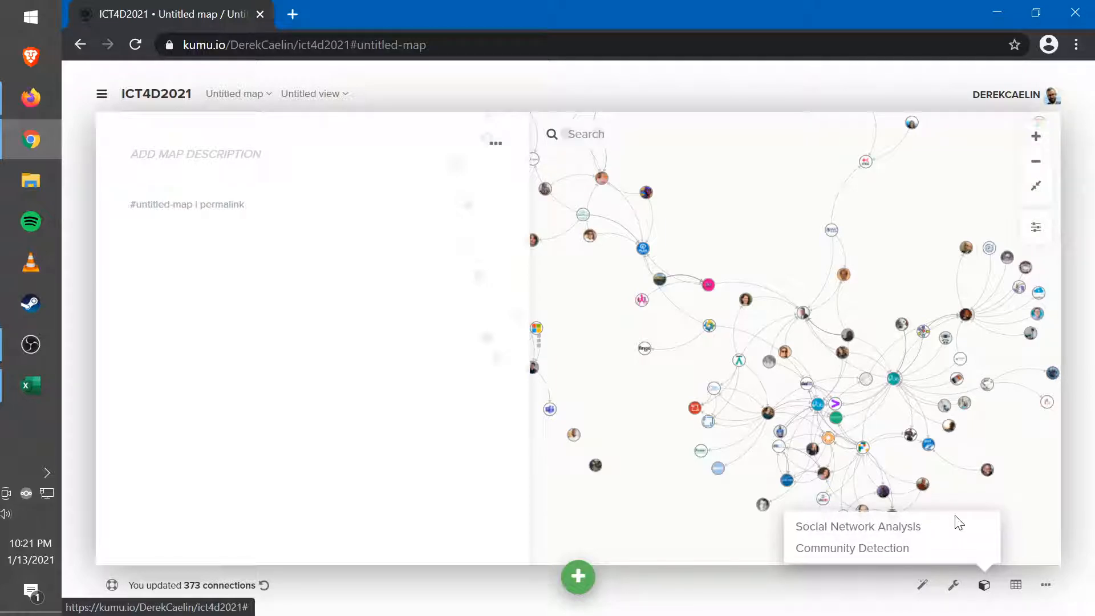
pyautogui.click(870, 527)
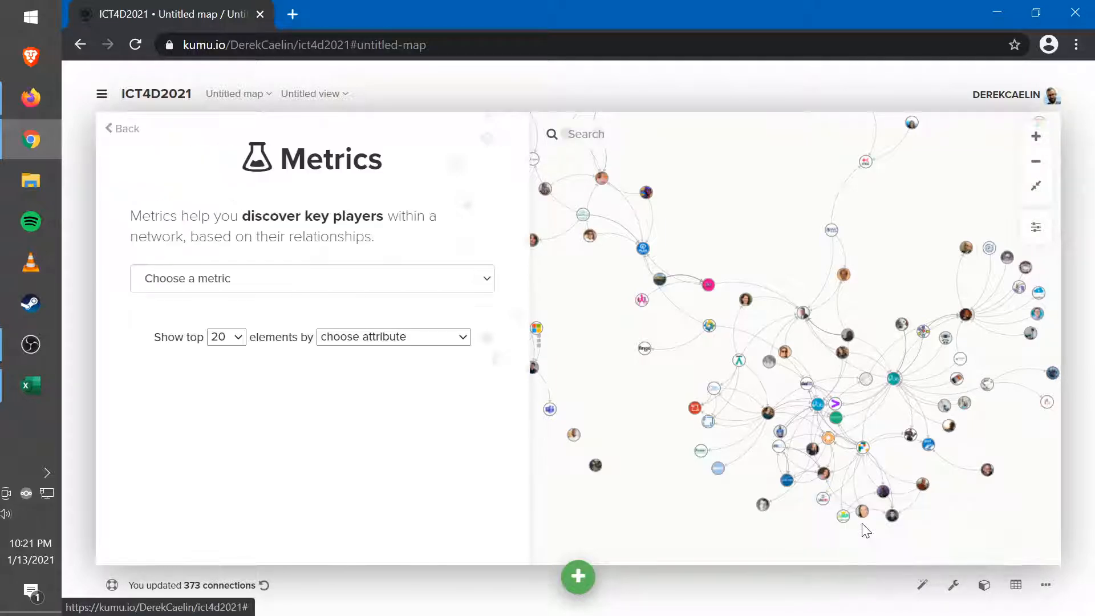
pyautogui.click(362, 277)
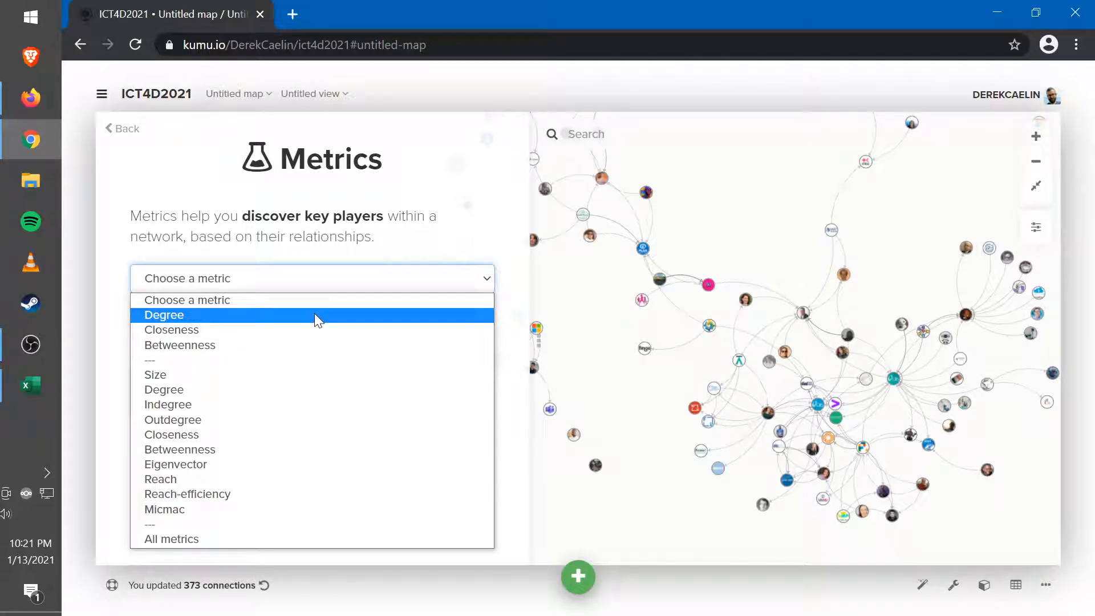
pyautogui.click(317, 315)
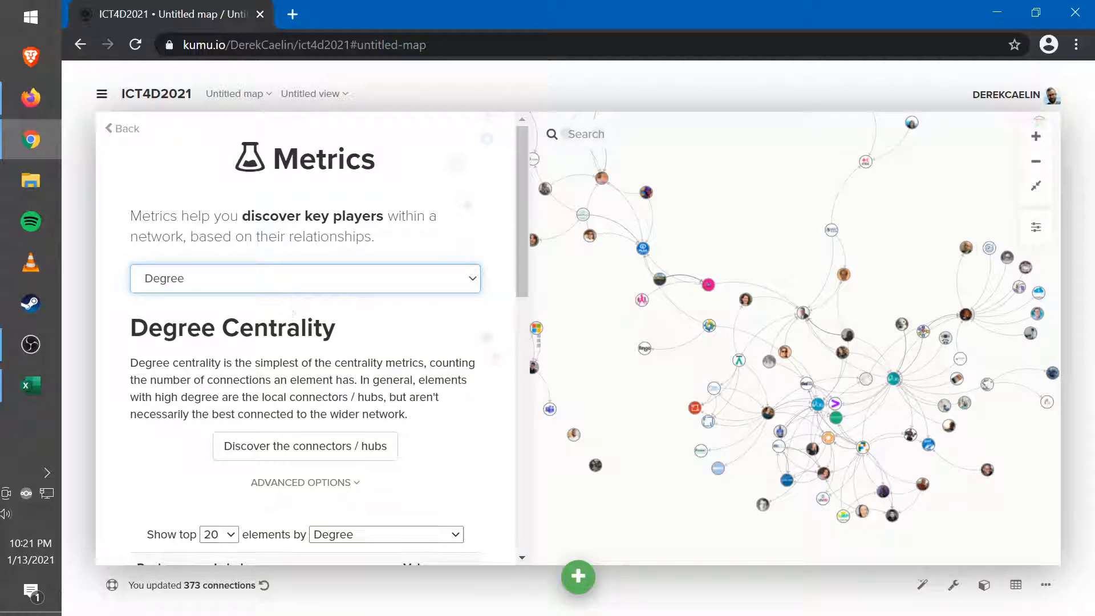
pyautogui.moveTo(130, 328); pyautogui.dragTo(347, 335)
pyautogui.click(352, 338)
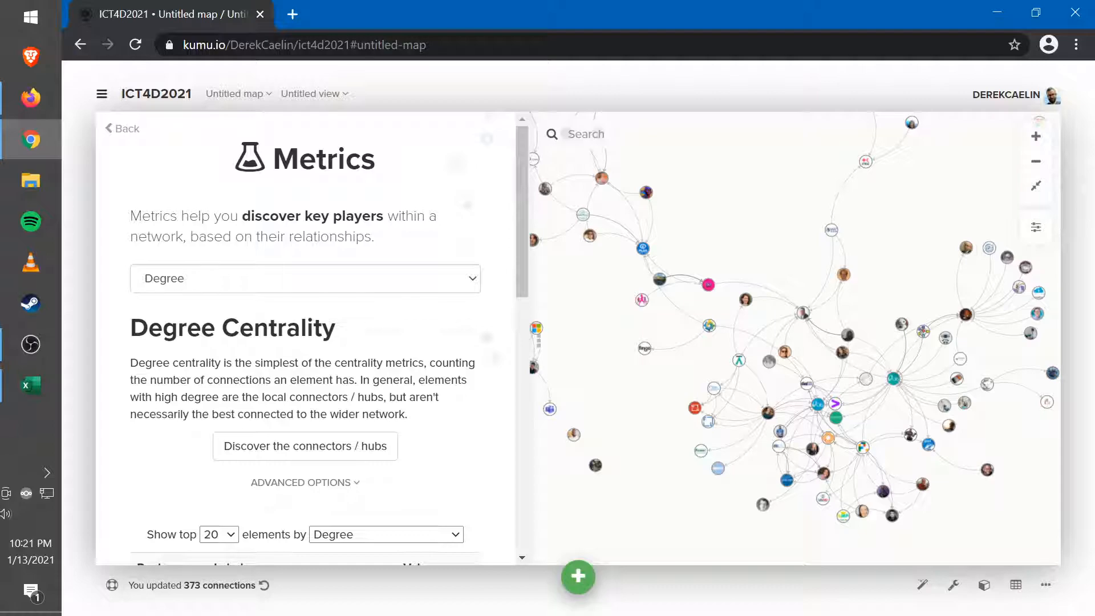
pyautogui.moveTo(231, 362); pyautogui.dragTo(378, 380)
pyautogui.scroll(-2, 377, 345)
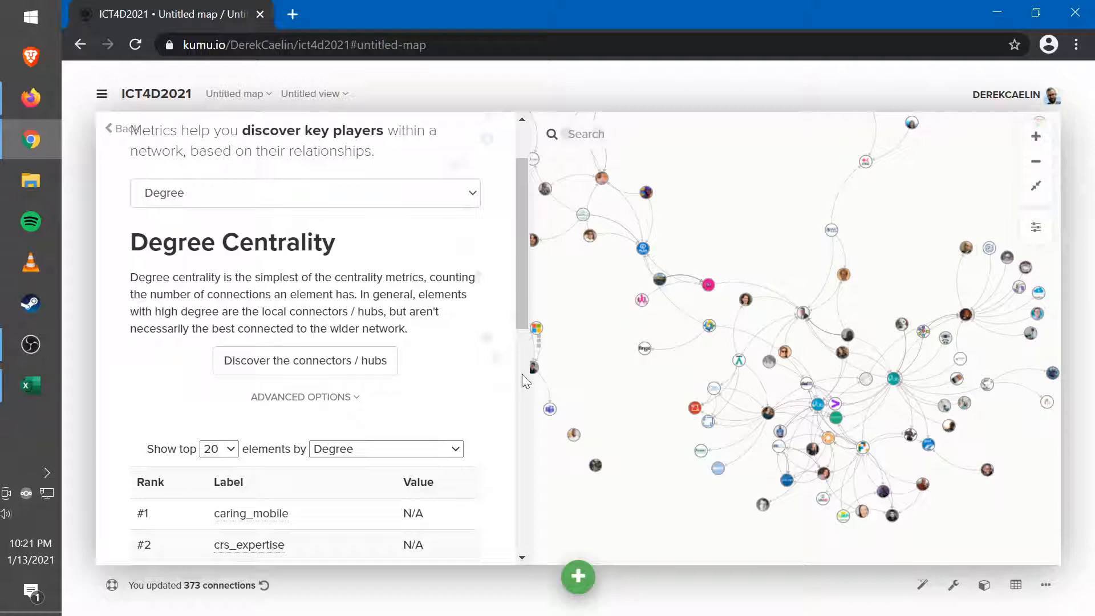
# Run the Degree metric to discover the connectors / hubs, and look through the ranking of the top 20 elements
pyautogui.moveTo(586, 360); pyautogui.dragTo(644, 392)
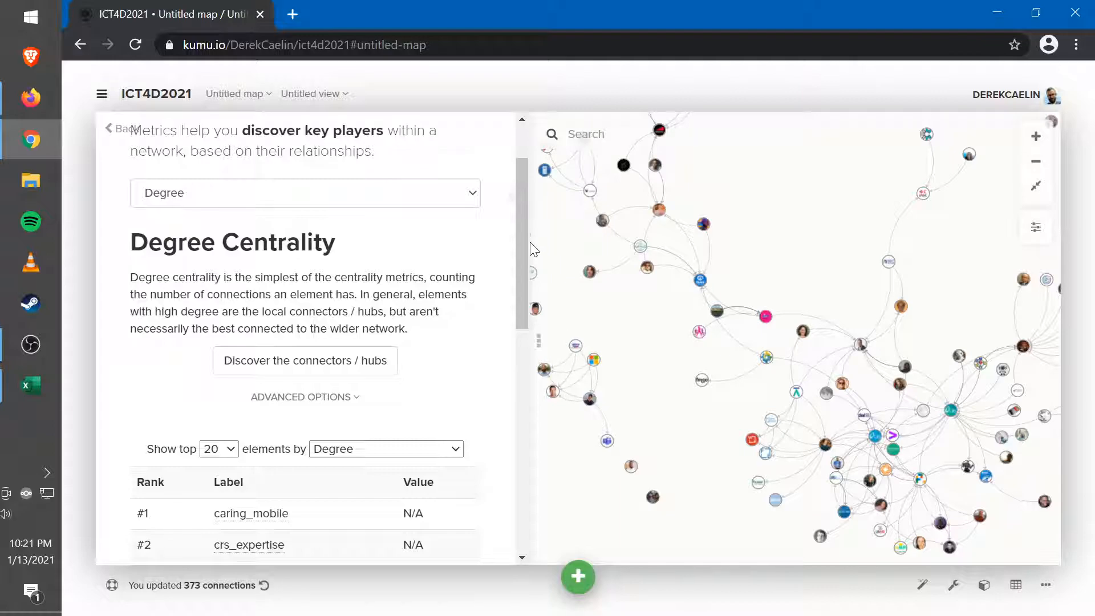
pyautogui.moveTo(524, 244)
pyautogui.mouseDown()
pyautogui.moveTo(513, 209)
pyautogui.moveTo(509, 251)
pyautogui.mouseUp()
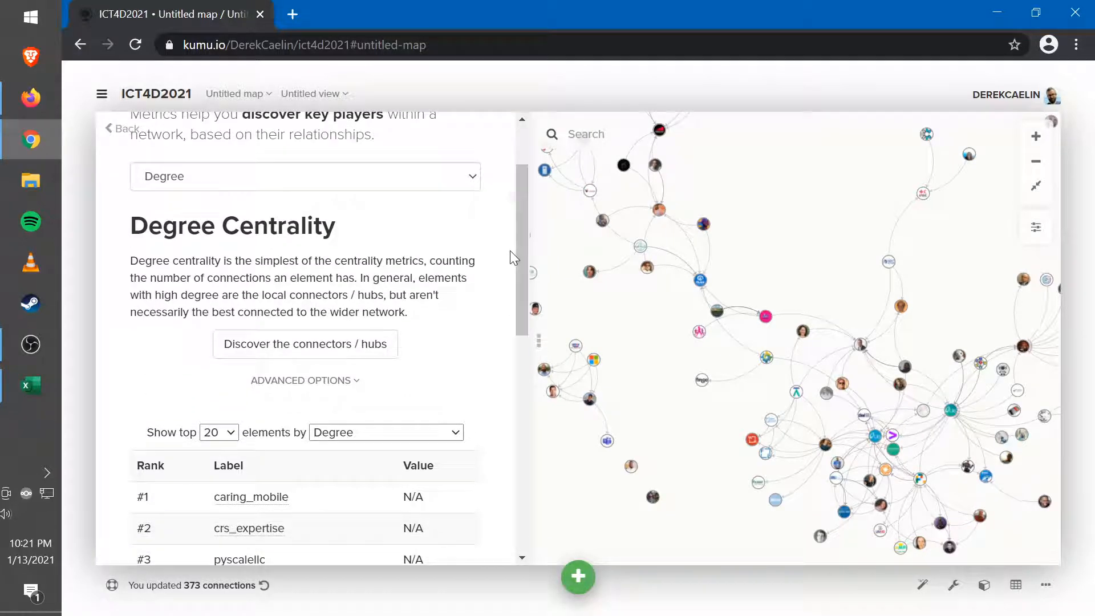
pyautogui.click(344, 344)
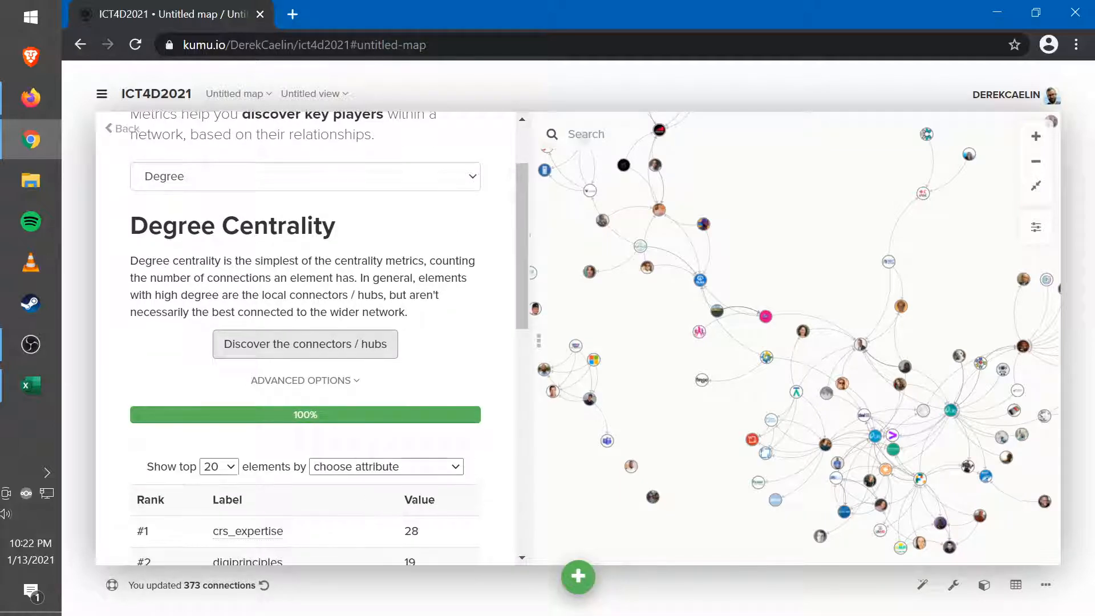
pyautogui.scroll(-5, 422, 289)
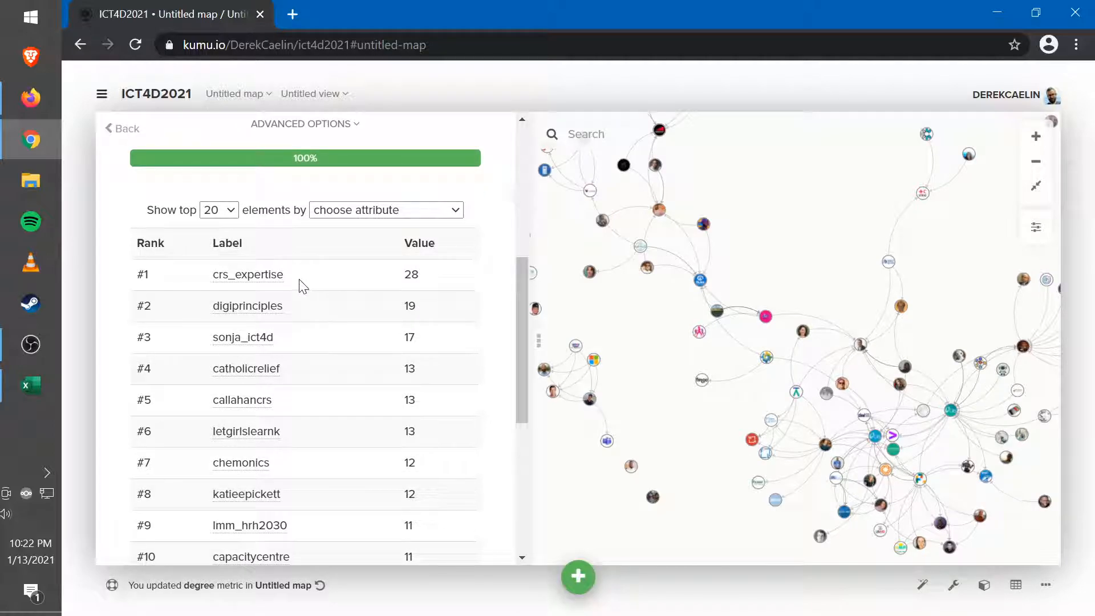
# Open crs_expertise from the degree ranking, examine its surrounding links, and read the tweet on one connection pointing to it
pyautogui.click(275, 274)
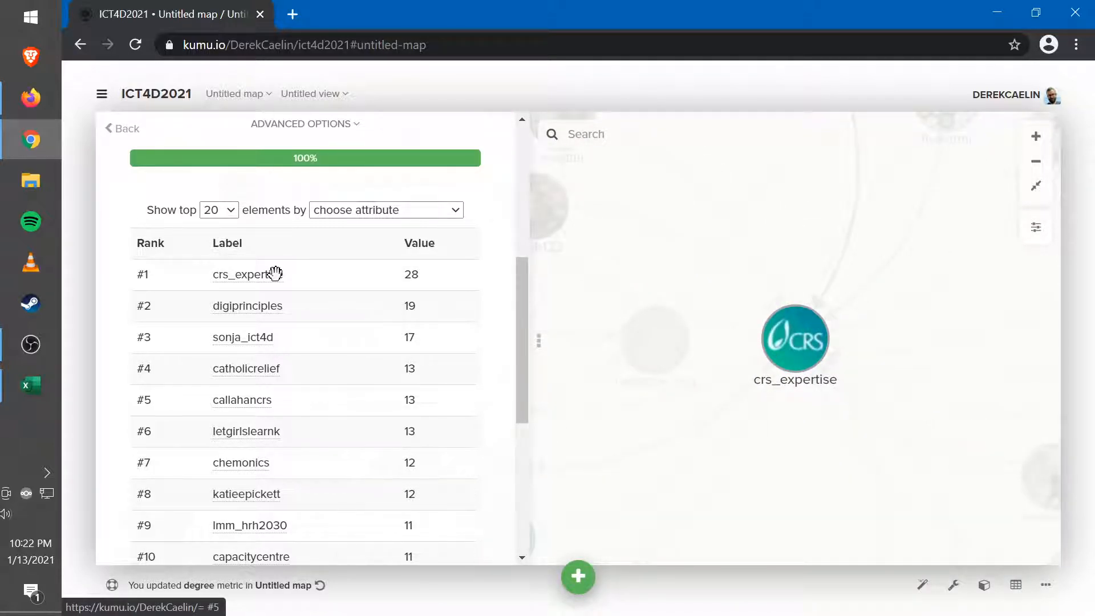
pyautogui.click(275, 275)
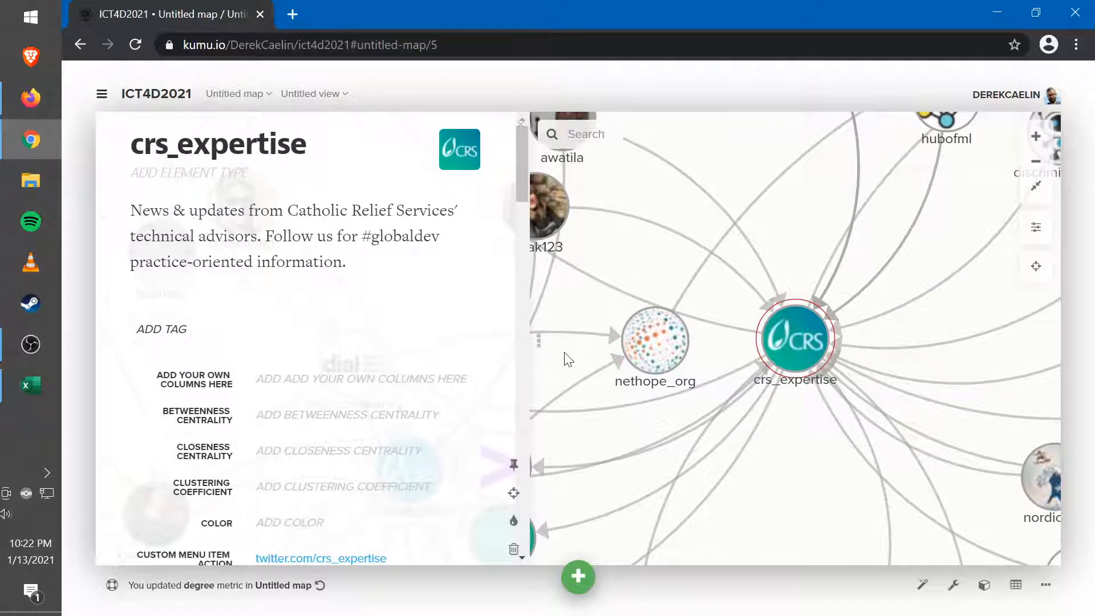
pyautogui.scroll(-5, 565, 352)
pyautogui.scroll(3, 564, 352)
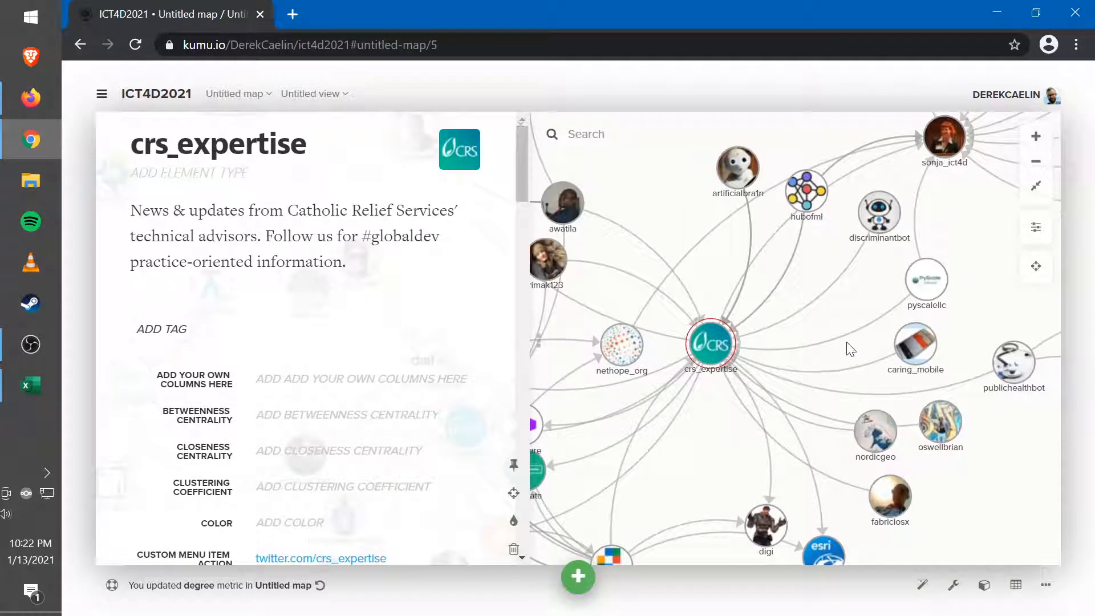
pyautogui.moveTo(849, 319); pyautogui.dragTo(977, 321)
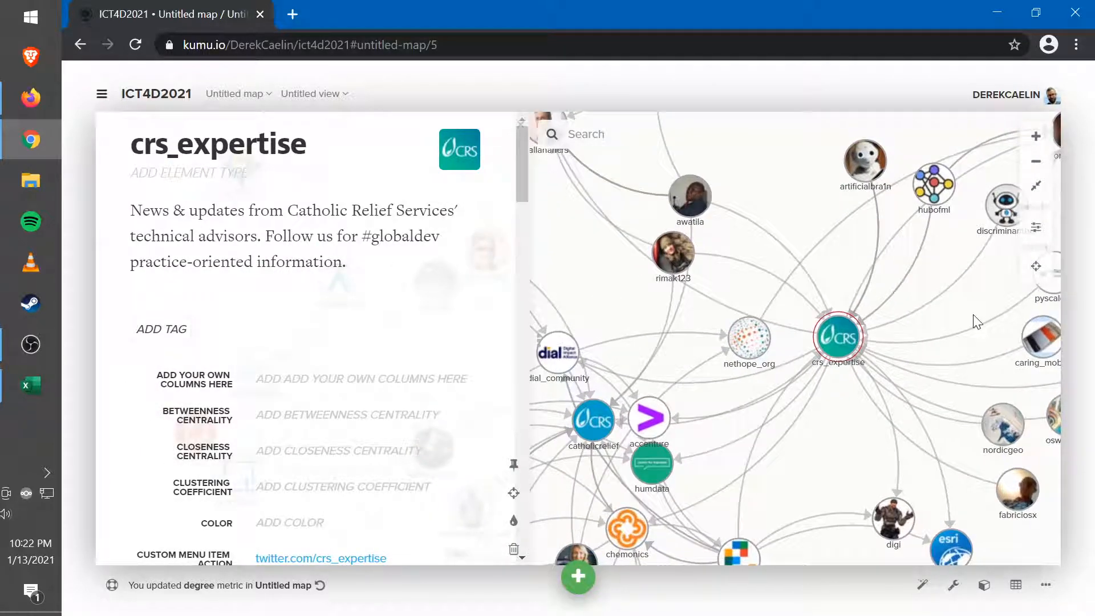
pyautogui.click(750, 227)
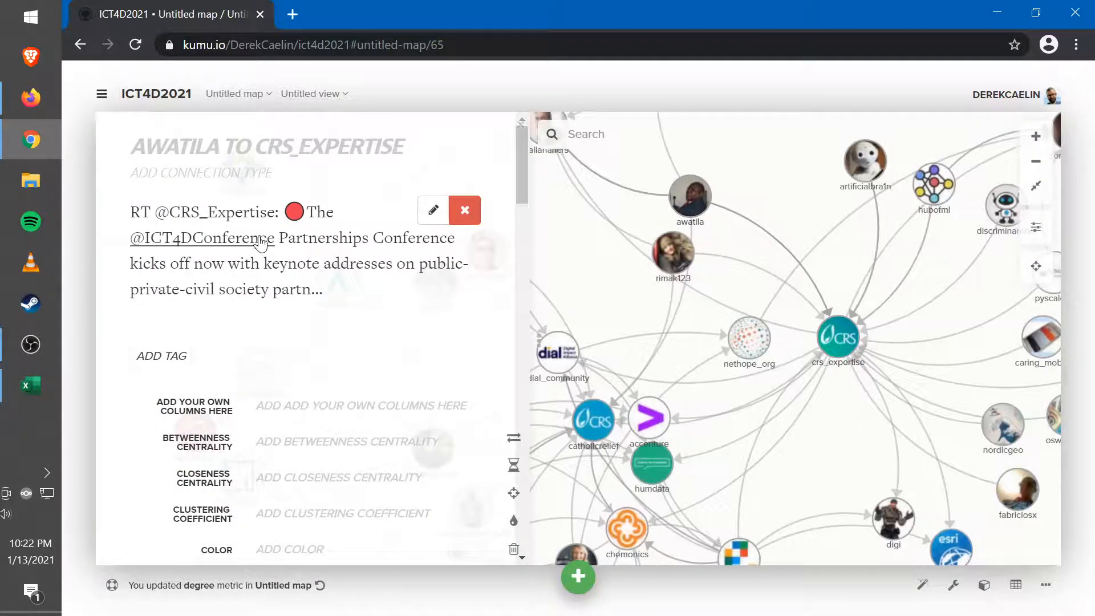
# Read the tweets on another account's connection to crs_expertise and on the connection from crs_expertise to dial_community
pyautogui.click(750, 269)
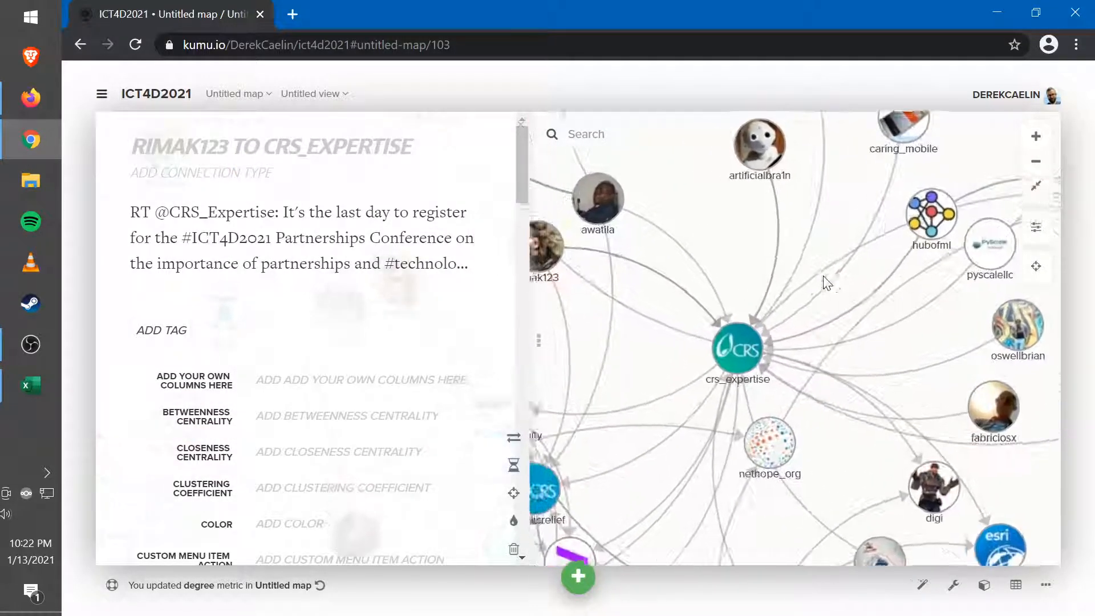
pyautogui.scroll(-5, 818, 270)
pyautogui.scroll(3, 817, 266)
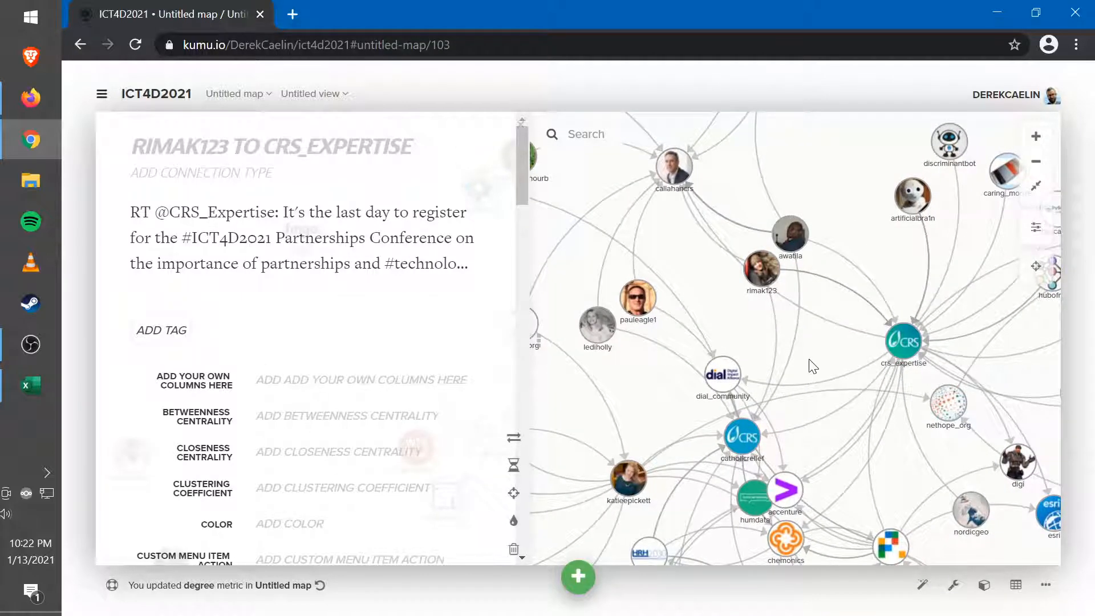
pyautogui.moveTo(809, 361); pyautogui.dragTo(774, 346)
pyautogui.click(775, 362)
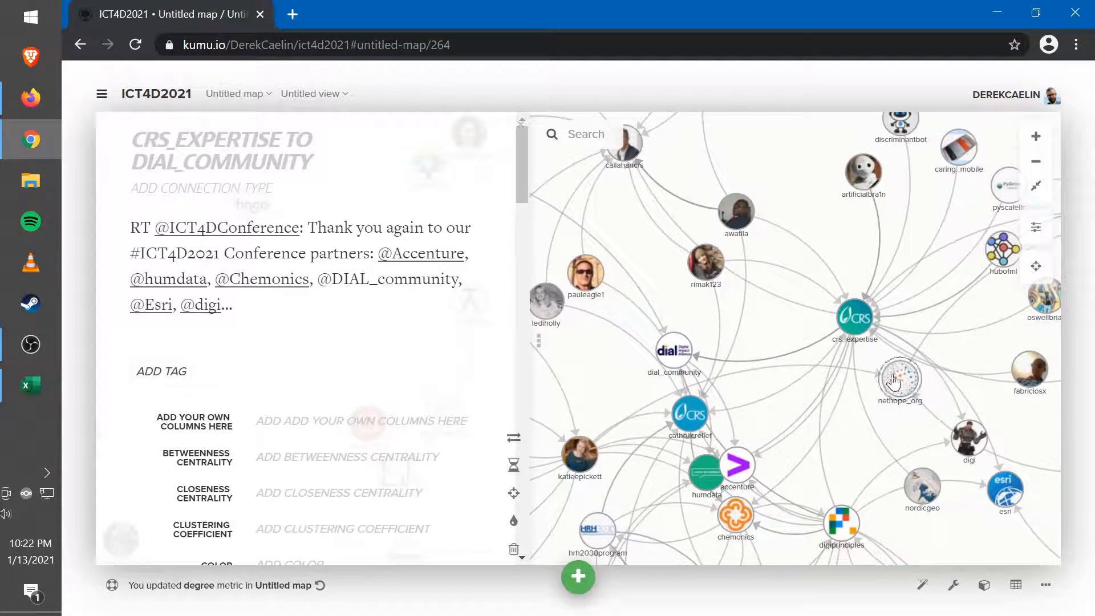
# Examine the accounts on the far side of crs_expertise and read the tweet on its connection to the ranking's third-place account
pyautogui.moveTo(975, 351); pyautogui.dragTo(756, 331)
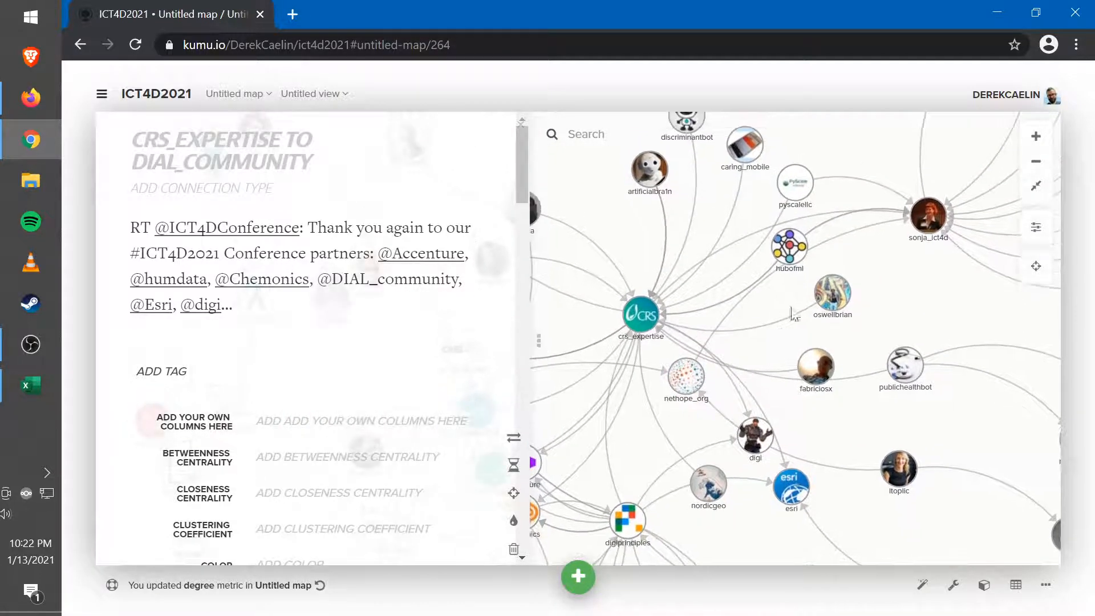
pyautogui.click(806, 219)
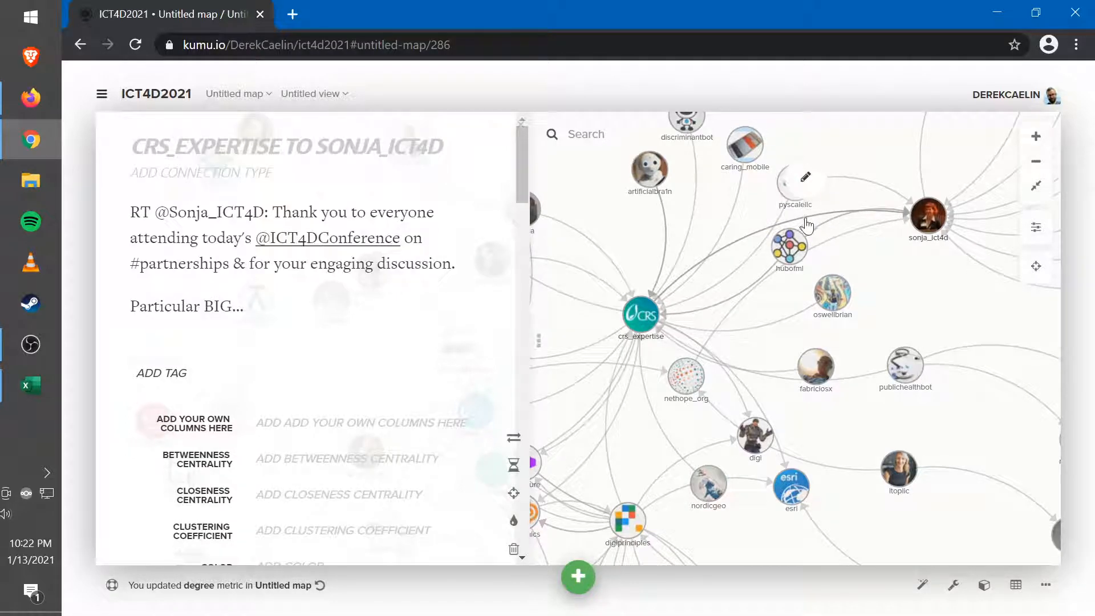
pyautogui.click(805, 176)
pyautogui.moveTo(772, 323); pyautogui.dragTo(953, 270)
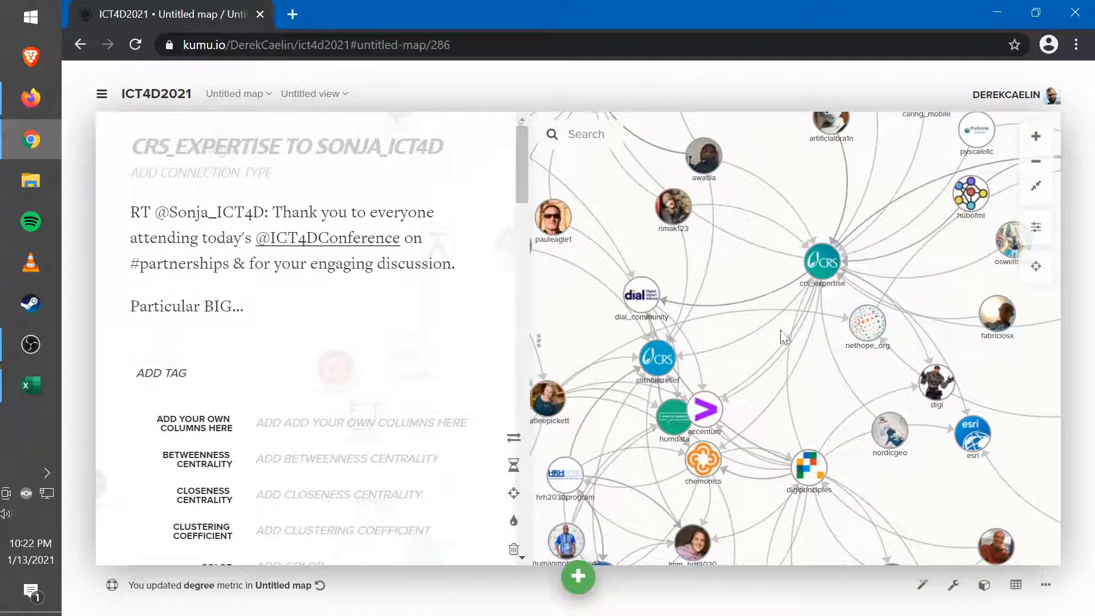
# Read the tweets on the connections linking crs_expertise with digiprinciples, chemonics and the CRS president's account
pyautogui.click(793, 425)
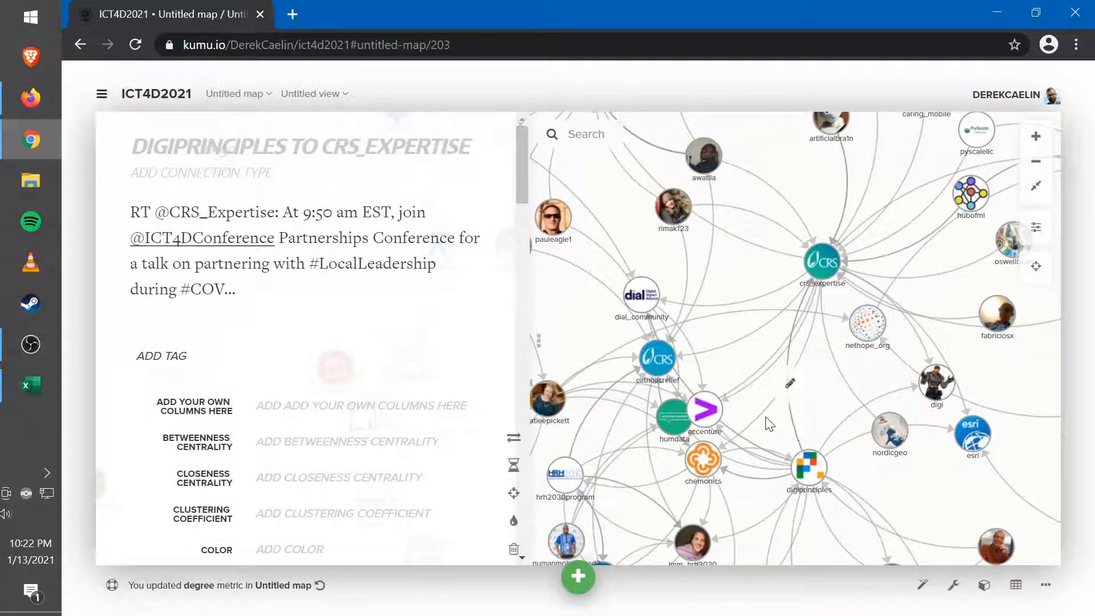
pyautogui.click(758, 418)
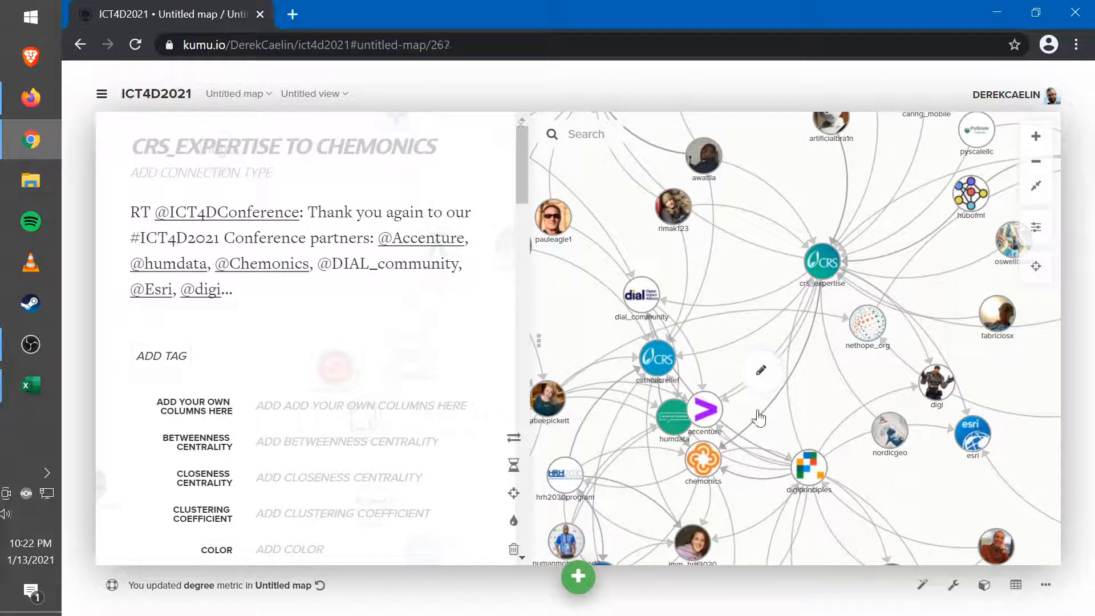
pyautogui.click(739, 268)
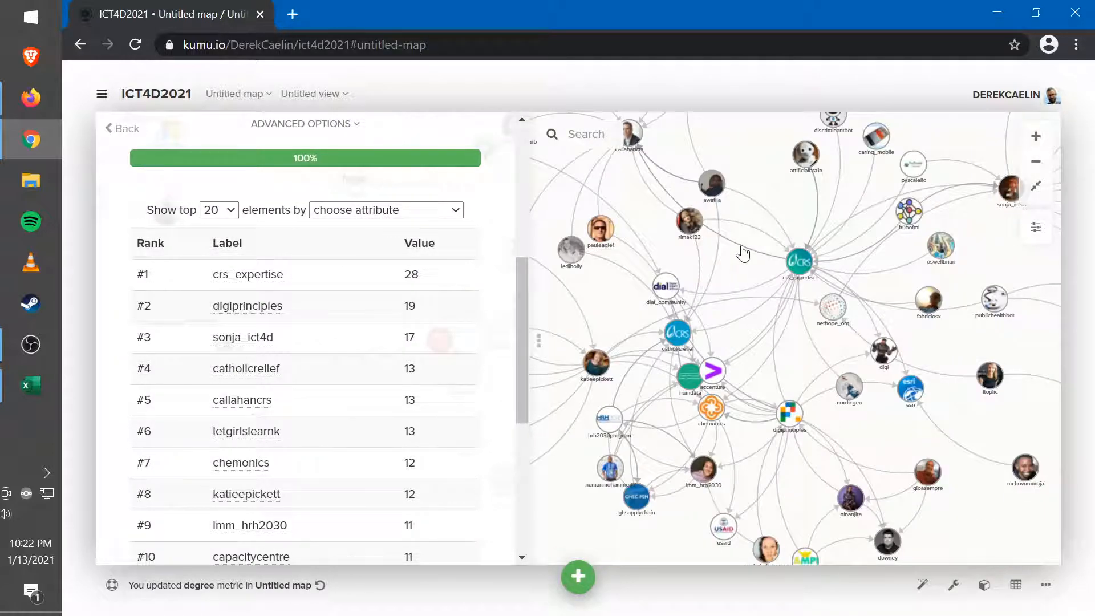
pyautogui.click(741, 240)
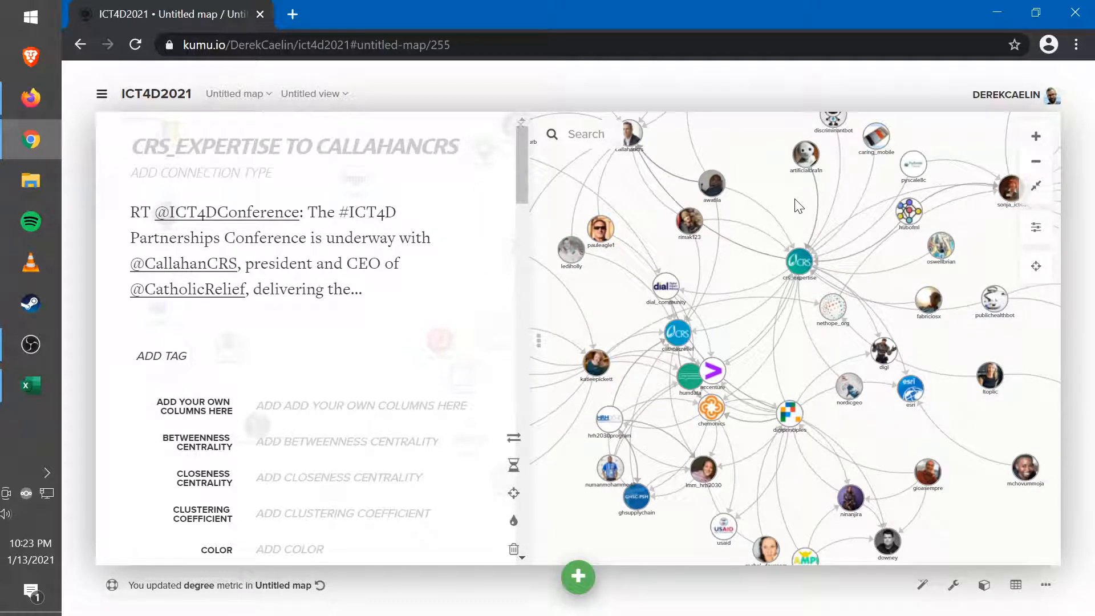
# Create a connection decoration rule in the current view for connections whose Relationship is Mentions
pyautogui.click(1035, 227)
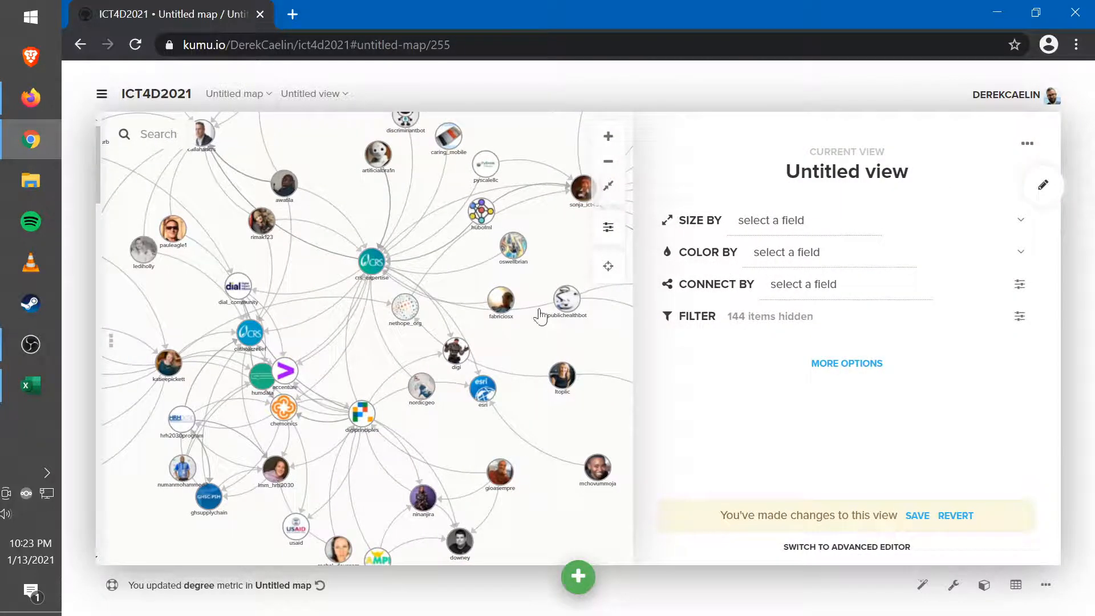
pyautogui.click(781, 252)
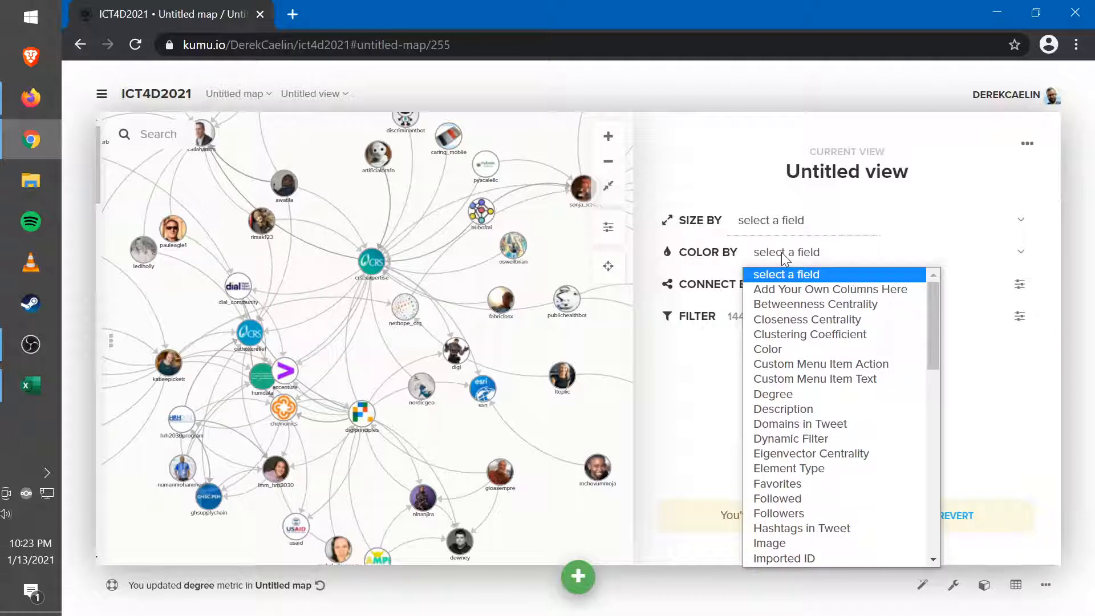
pyautogui.click(711, 374)
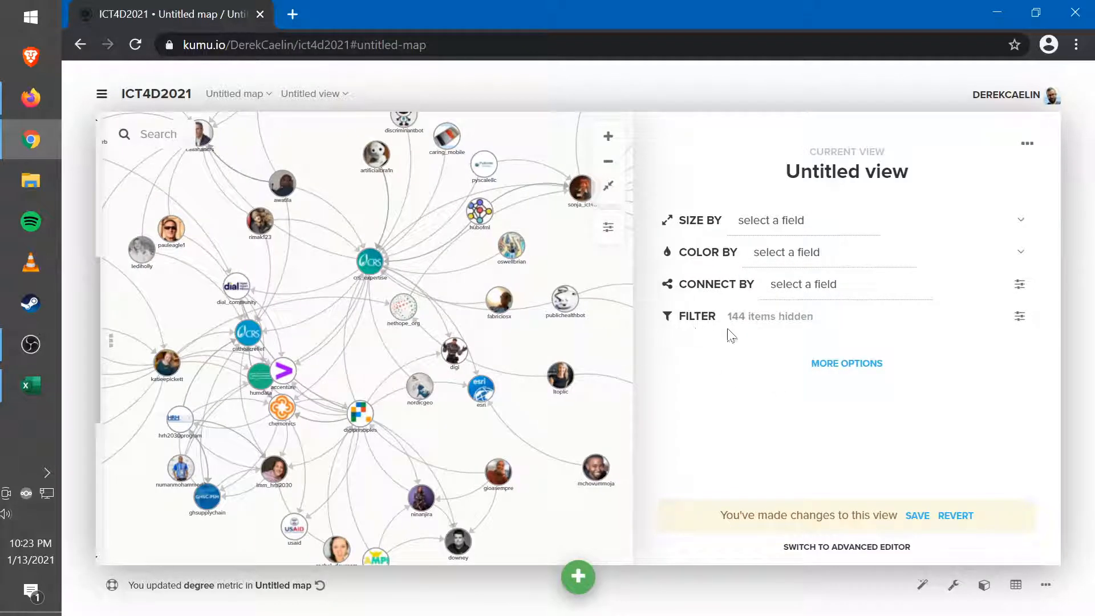
pyautogui.click(830, 364)
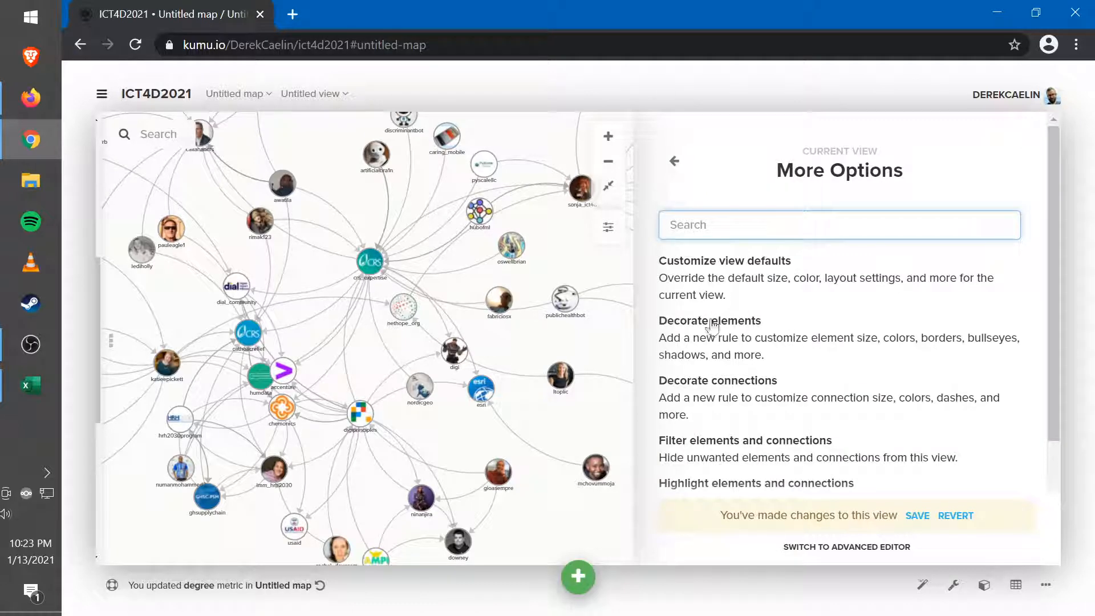
pyautogui.click(708, 381)
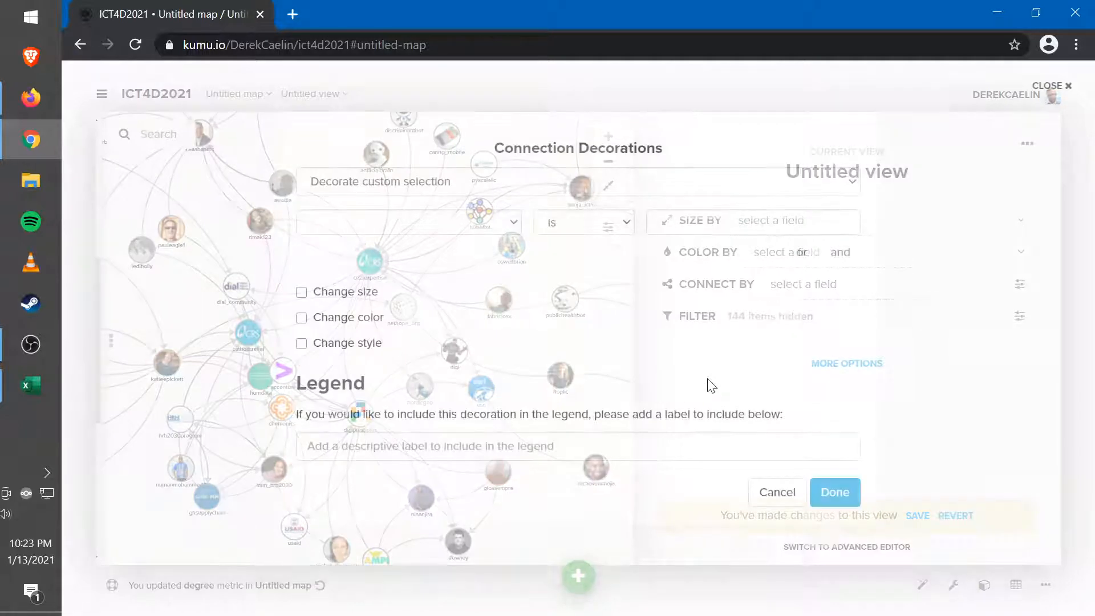
pyautogui.click(427, 222)
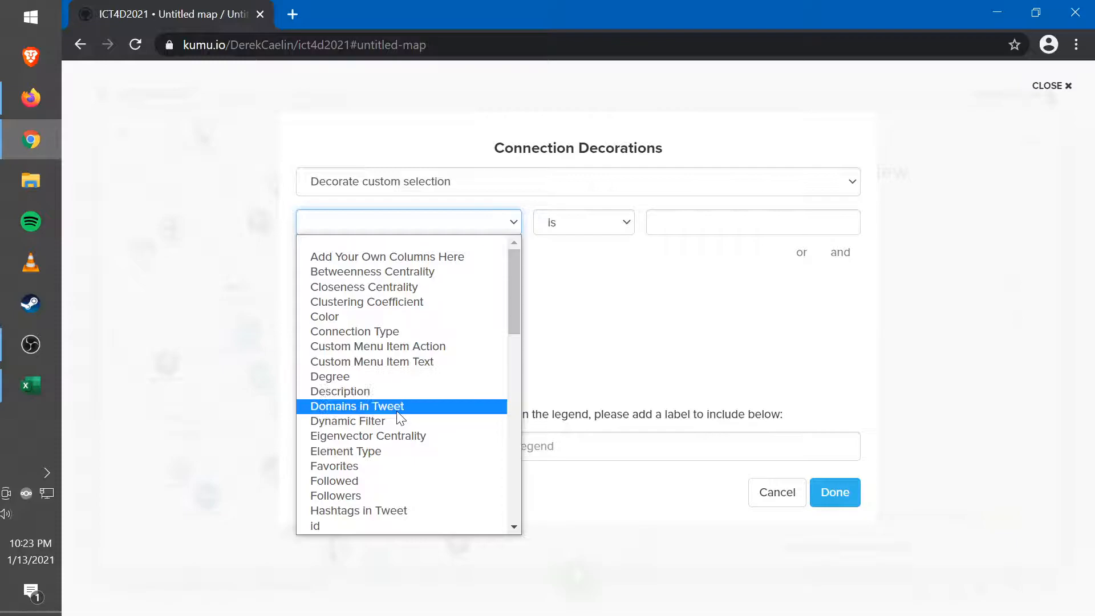
pyautogui.scroll(-3, 380, 485)
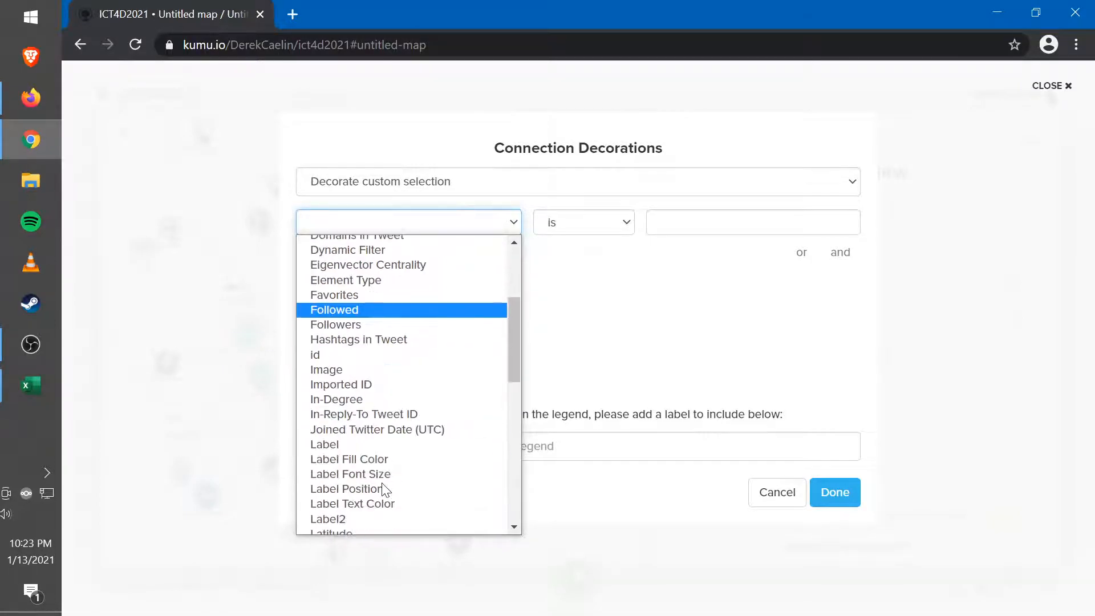
pyautogui.scroll(-6, 371, 430)
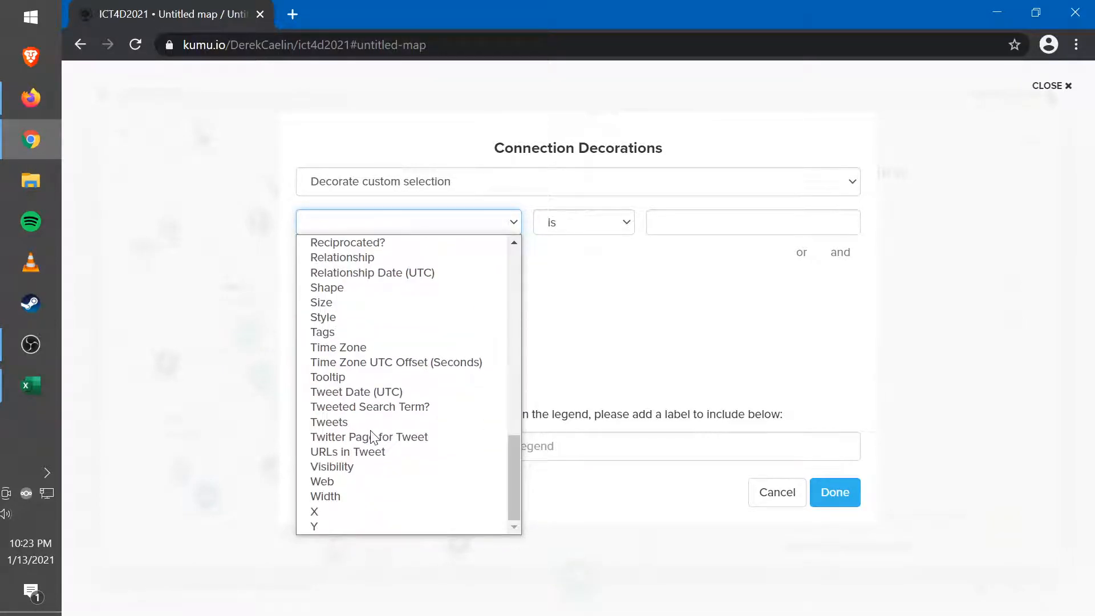
pyautogui.scroll(12, 370, 436)
pyautogui.scroll(-9, 372, 436)
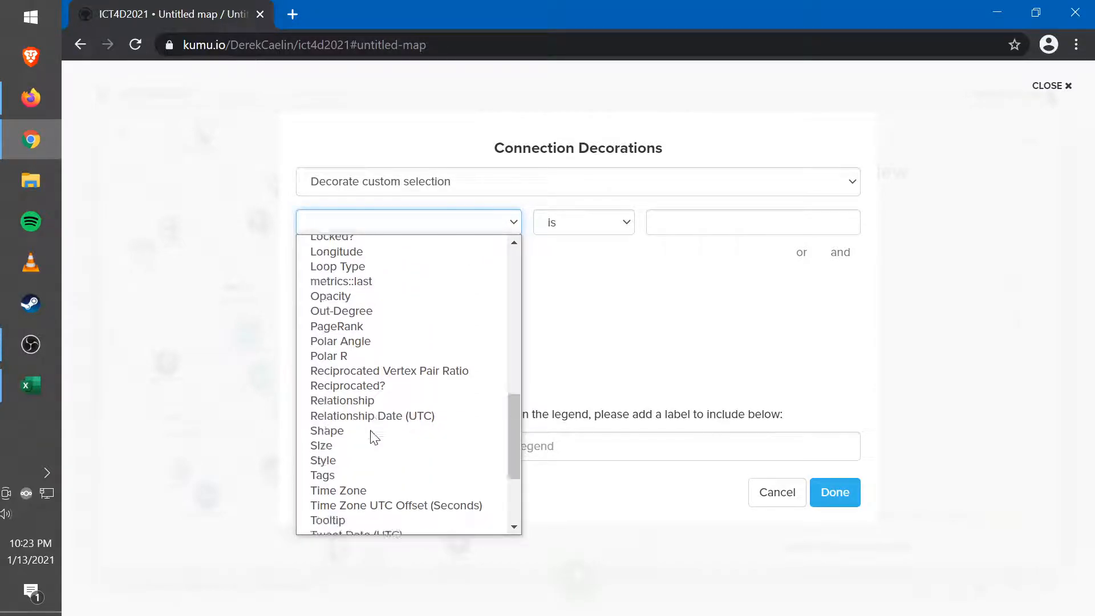
pyautogui.click(351, 403)
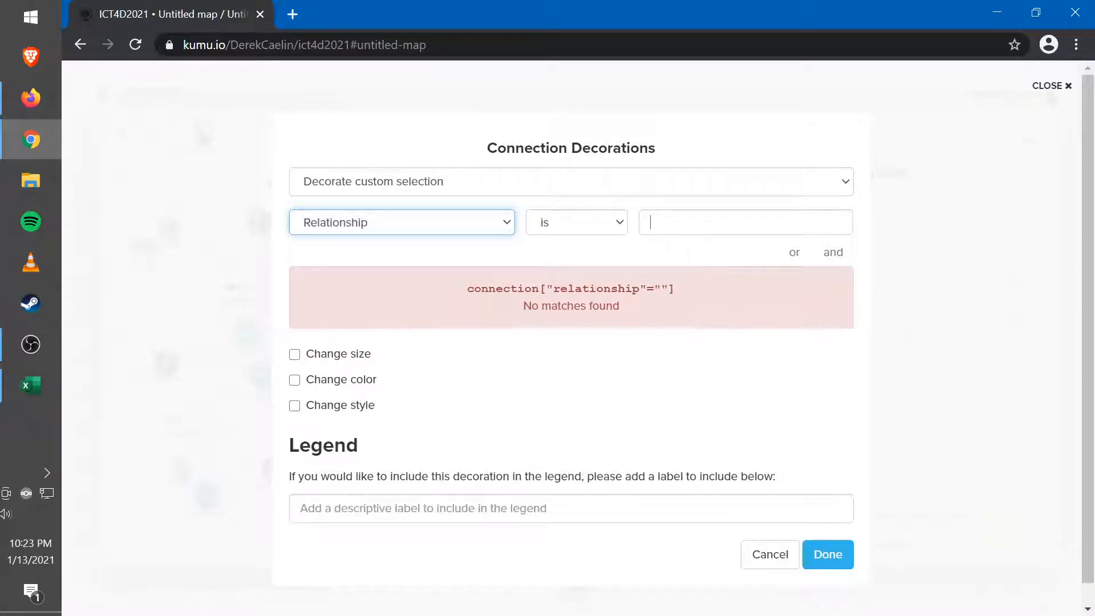
pyautogui.click(696, 245)
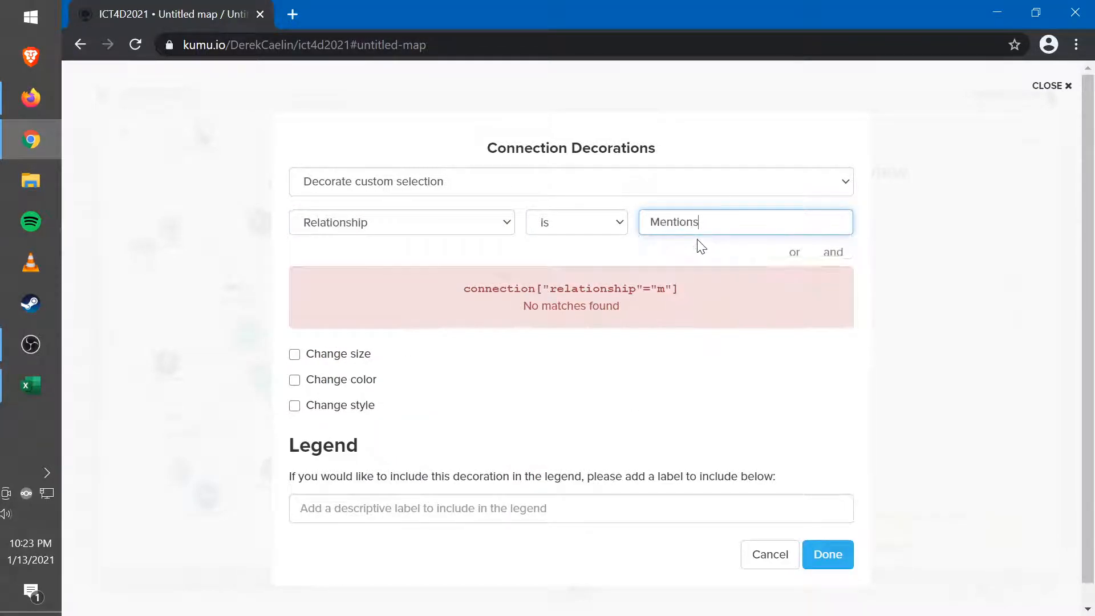
# Give the Mentions connections a fixed dark red color, #9e0142
pyautogui.click(342, 386)
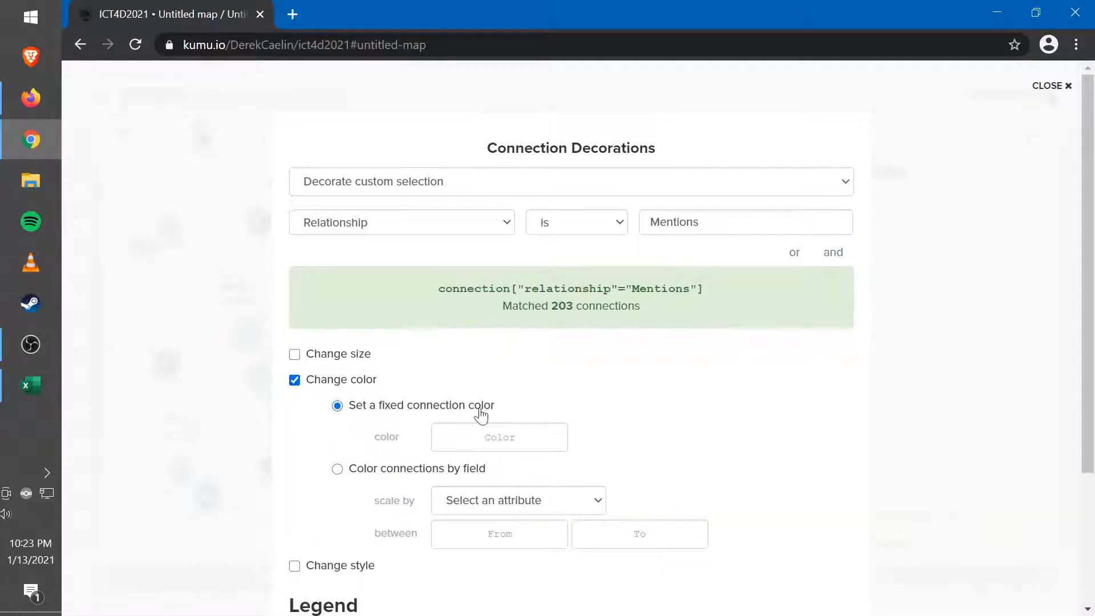
pyautogui.click(500, 437)
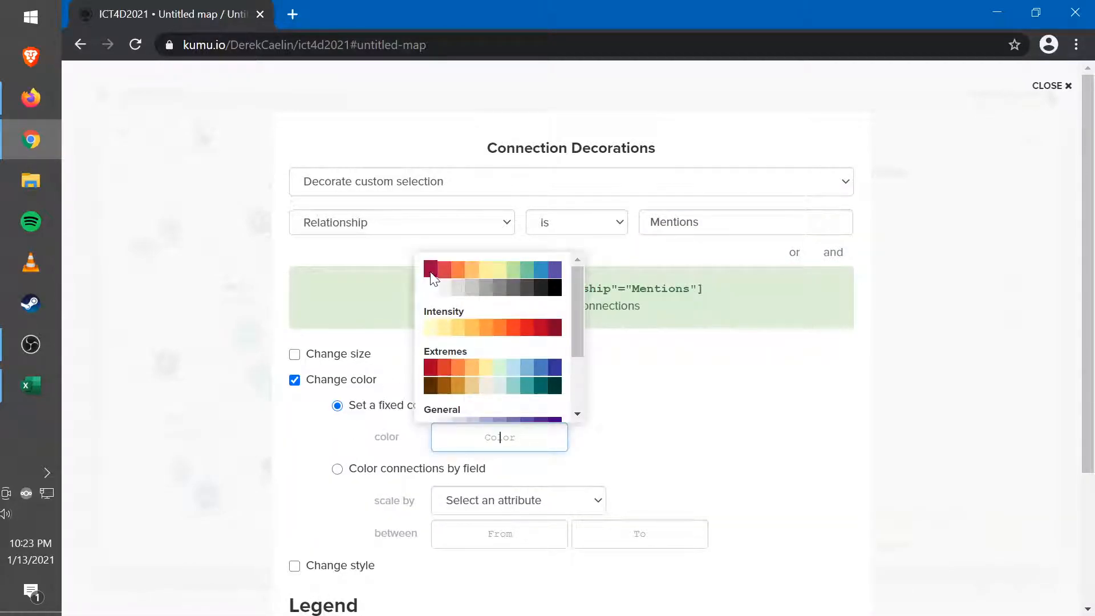
pyautogui.click(432, 271)
pyautogui.scroll(-3, 688, 382)
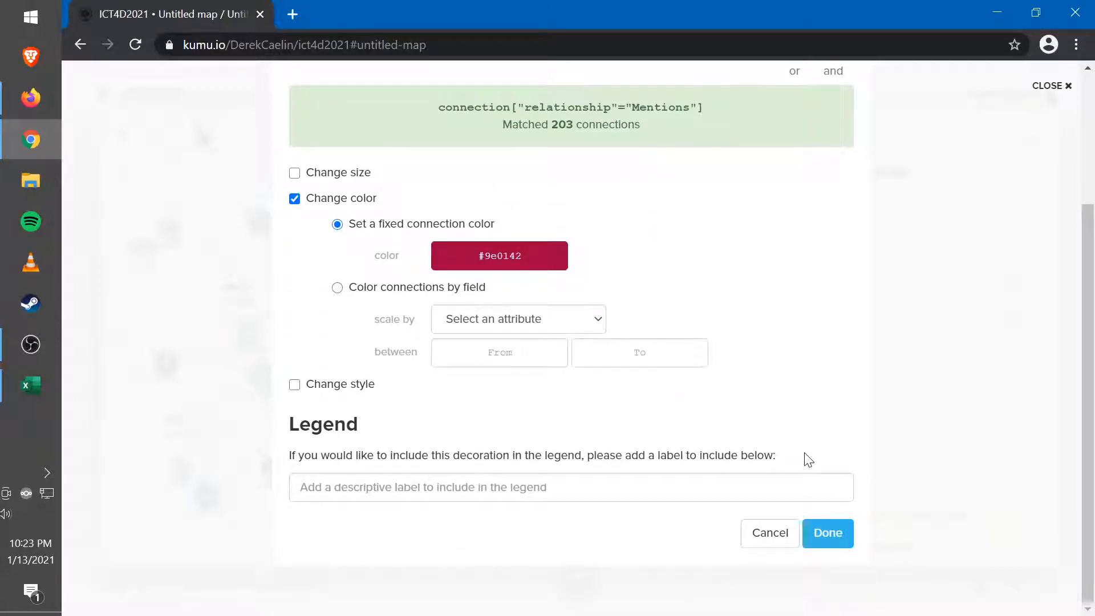
pyautogui.scroll(3, 770, 396)
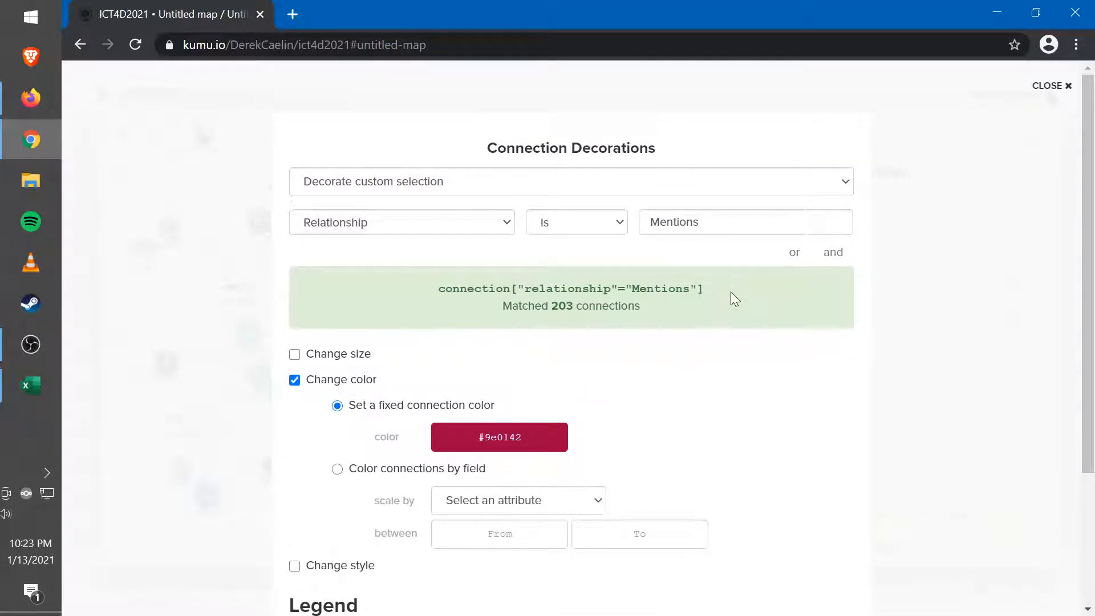
# Add a legend label for the mention connections and apply the decoration rule
pyautogui.scroll(-3, 735, 307)
pyautogui.click(571, 487)
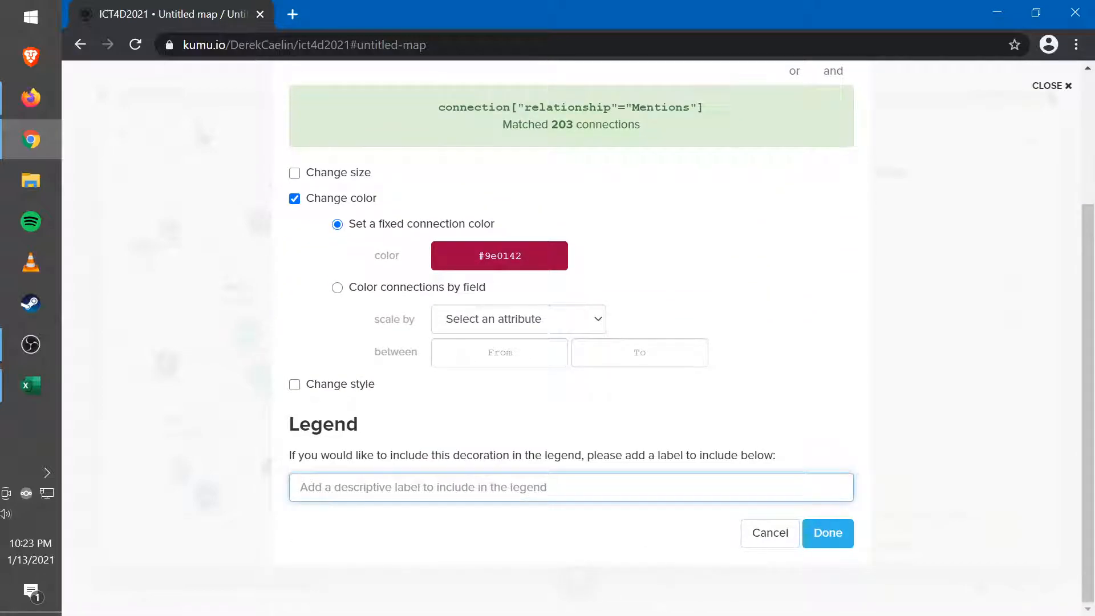
pyautogui.write('ME')
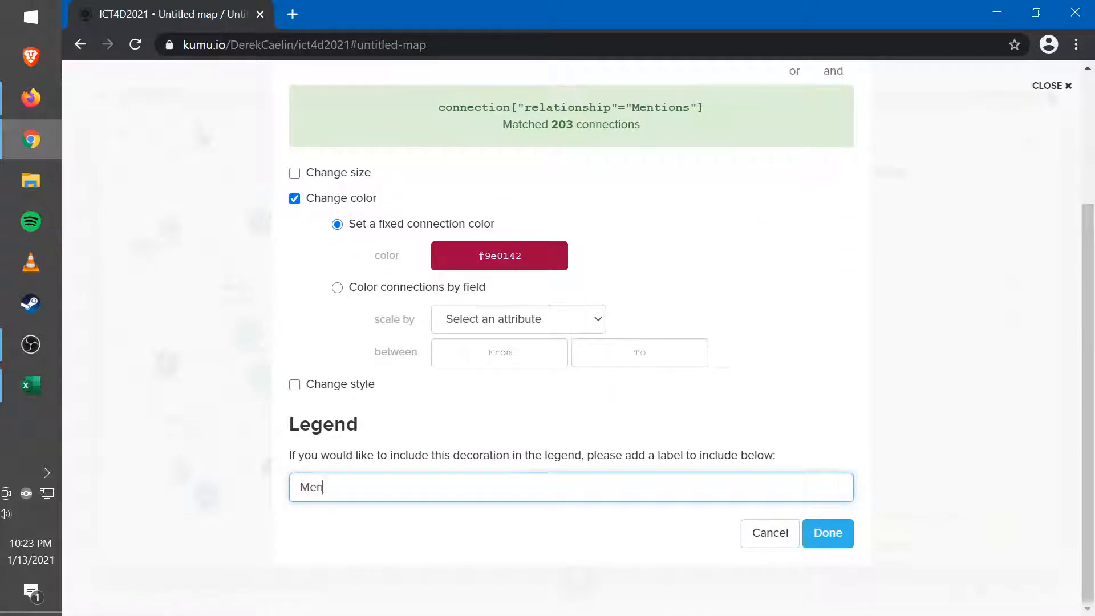
pyautogui.click(825, 536)
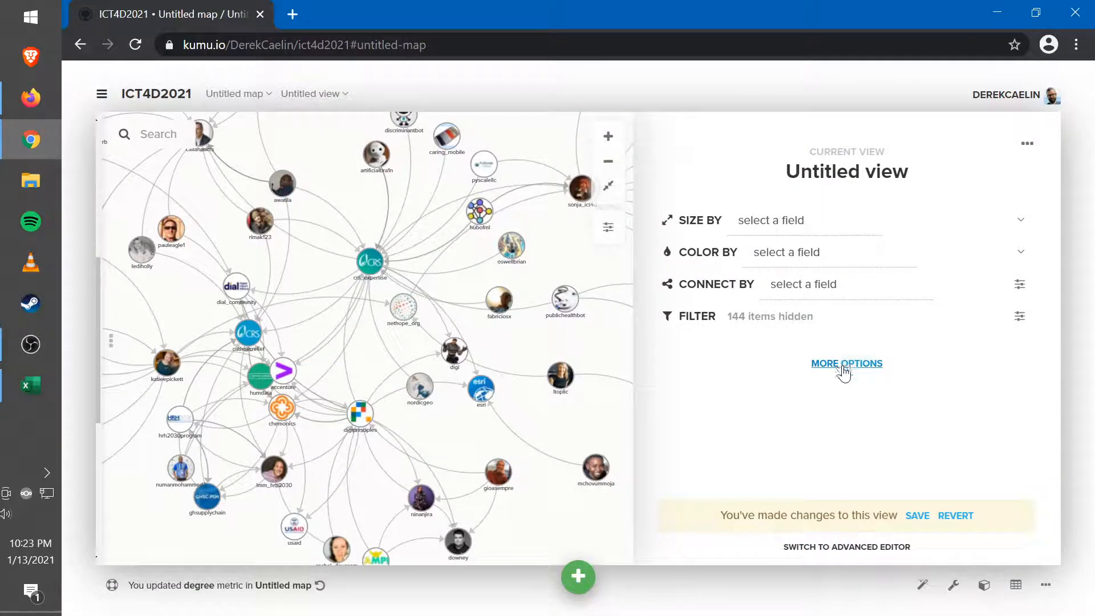
pyautogui.click(847, 363)
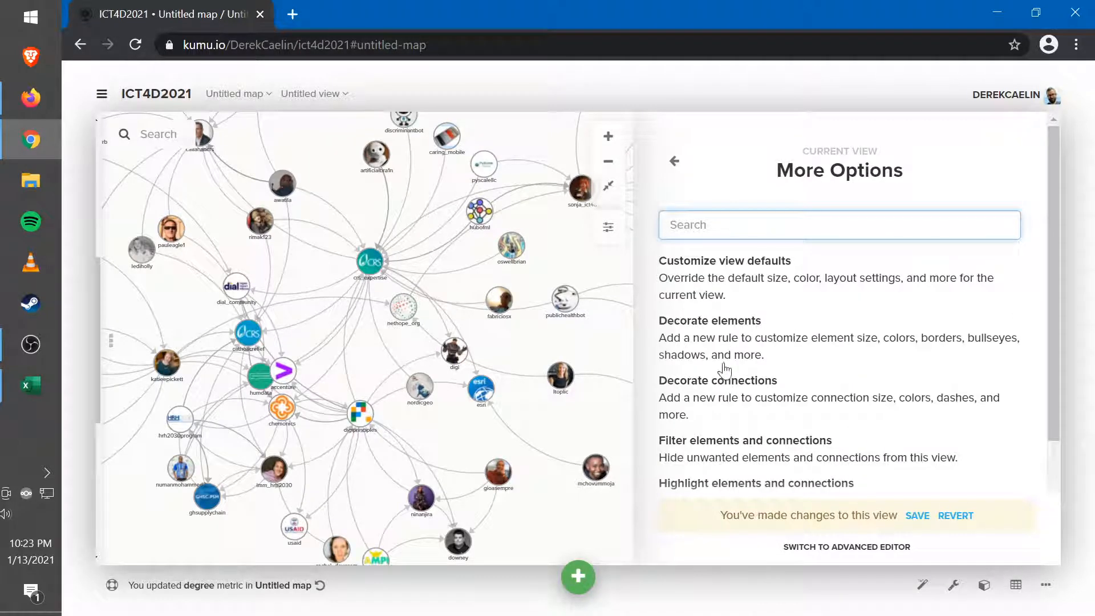
pyautogui.click(717, 380)
pyautogui.click(447, 194)
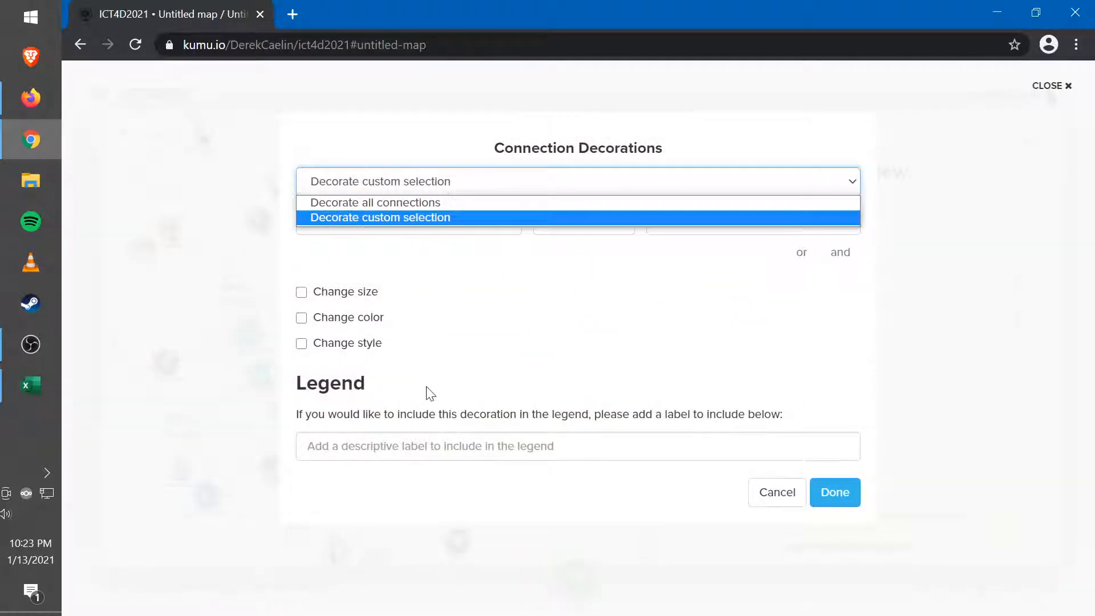
pyautogui.click(437, 202)
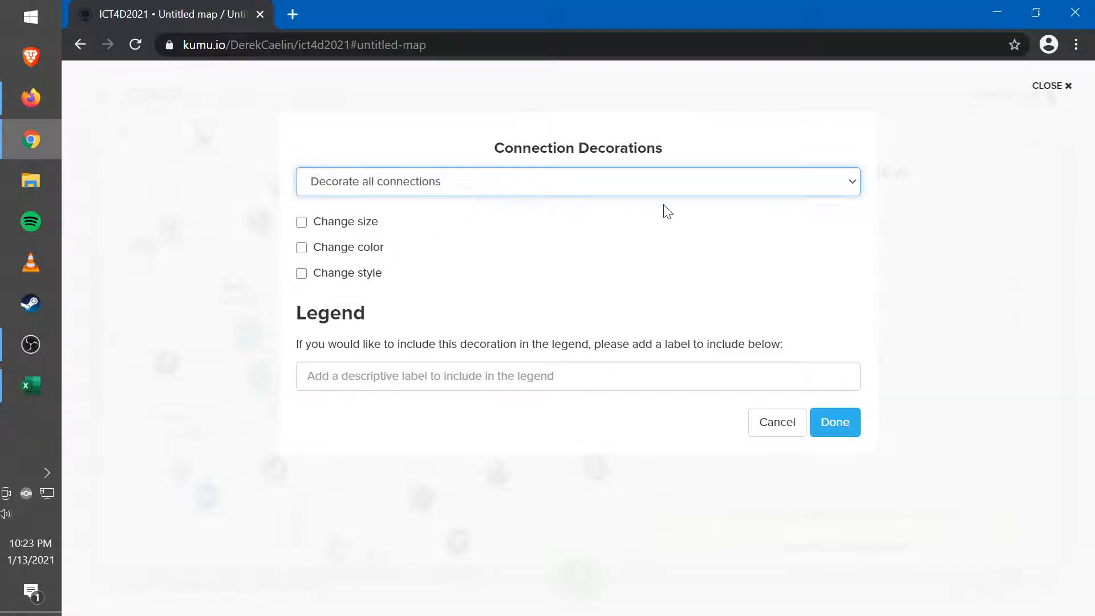
pyautogui.click(764, 427)
pyautogui.click(838, 364)
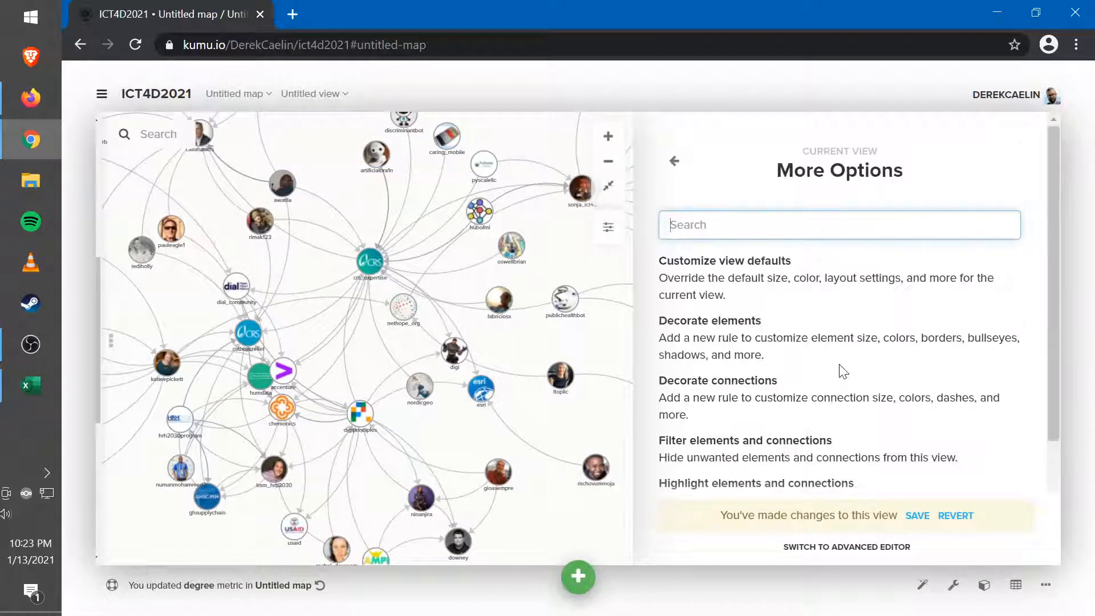
pyautogui.click(604, 229)
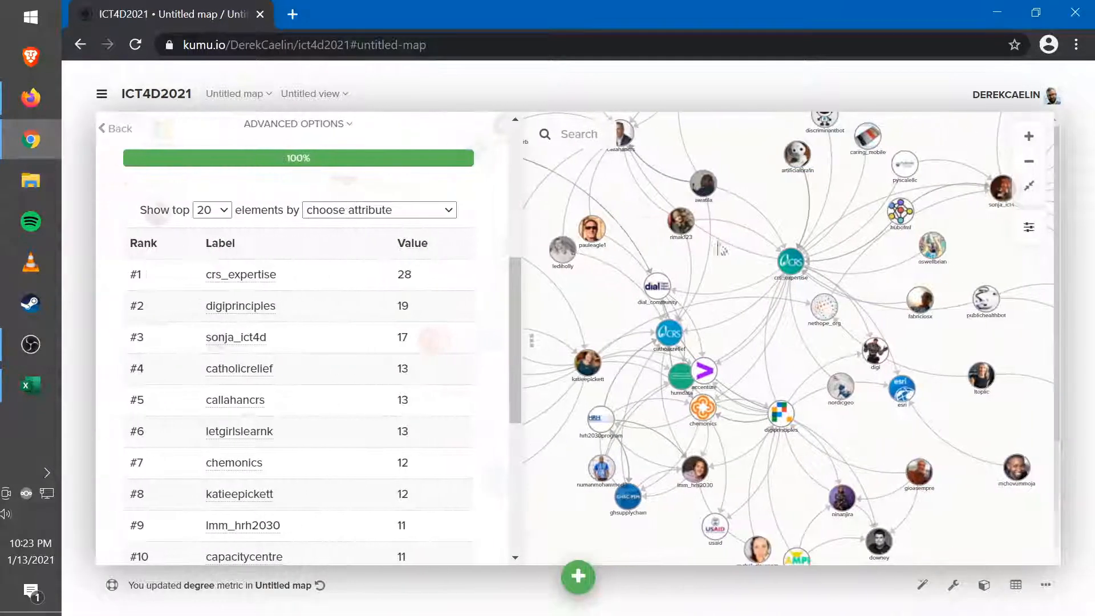
# Choose the Closeness metric in Social Network Analysis and read what it measures
pyautogui.click(752, 211)
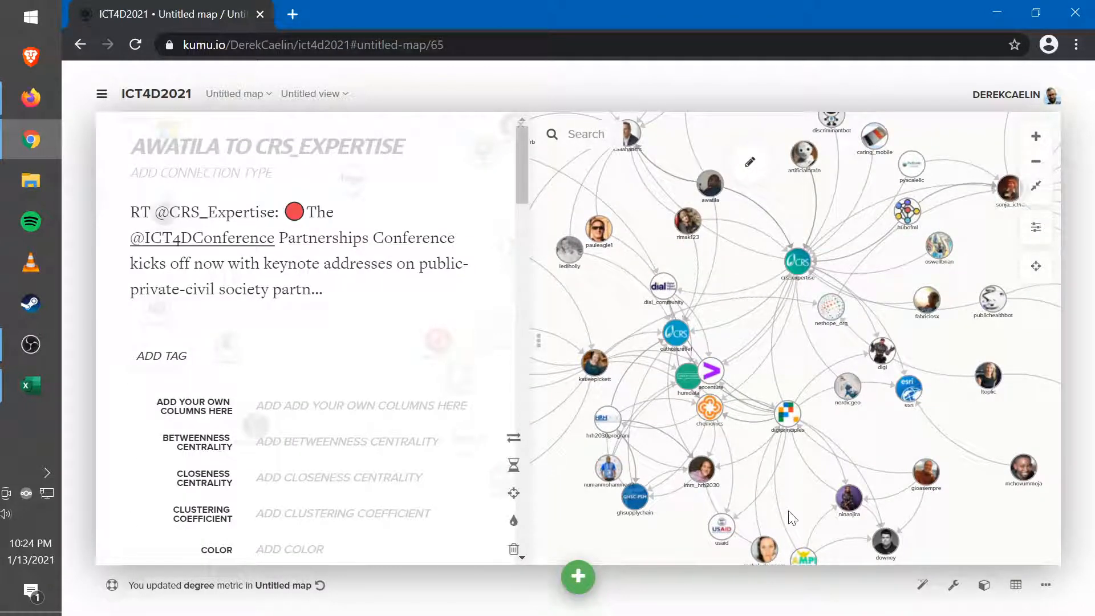
pyautogui.click(974, 588)
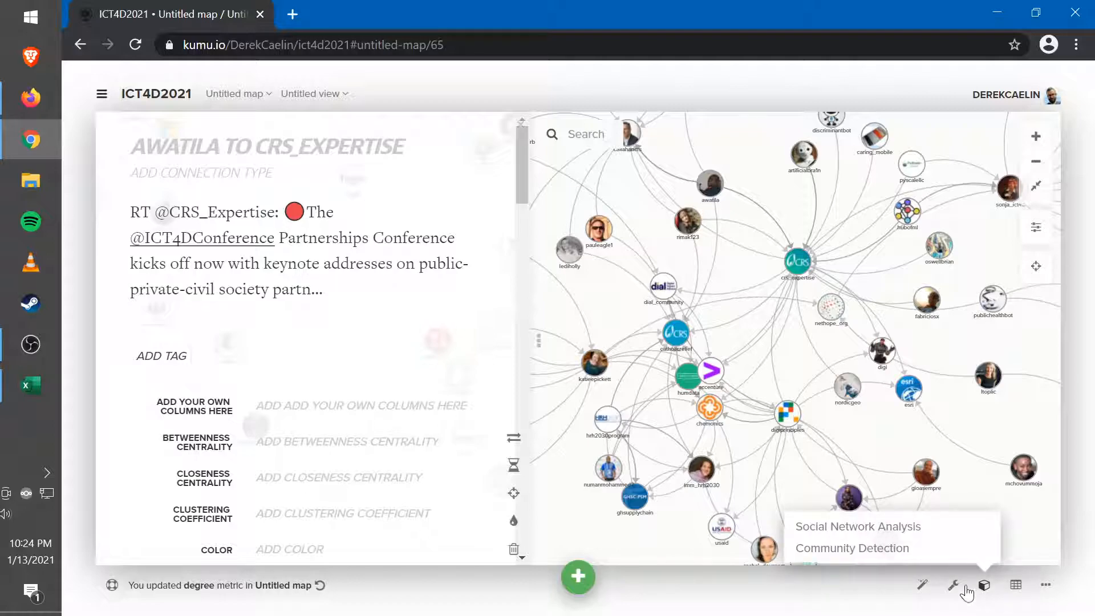
pyautogui.click(858, 526)
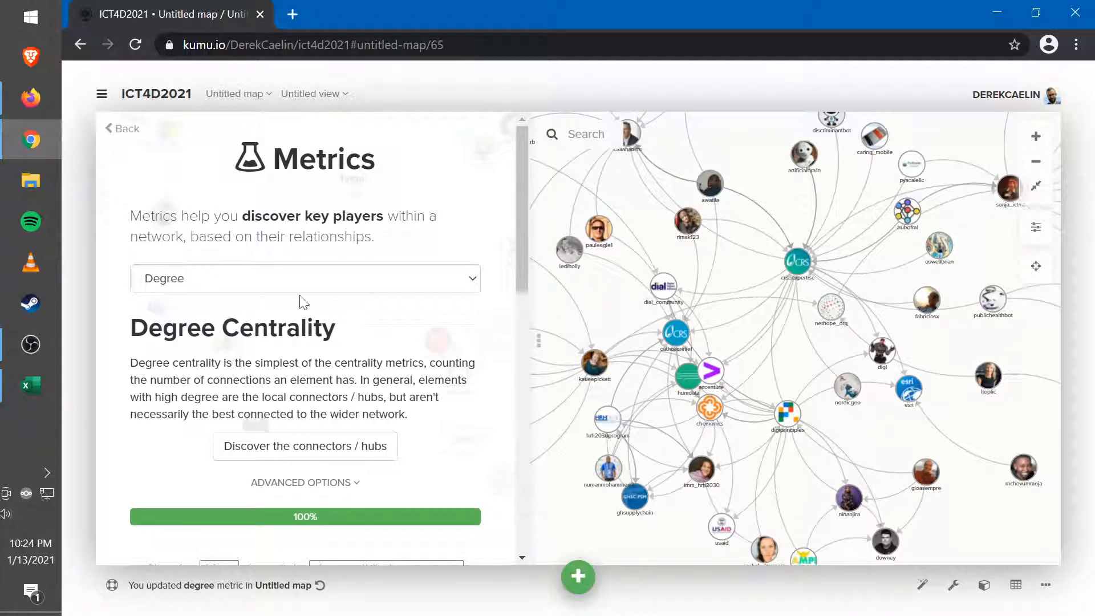
pyautogui.click(287, 278)
pyautogui.click(247, 330)
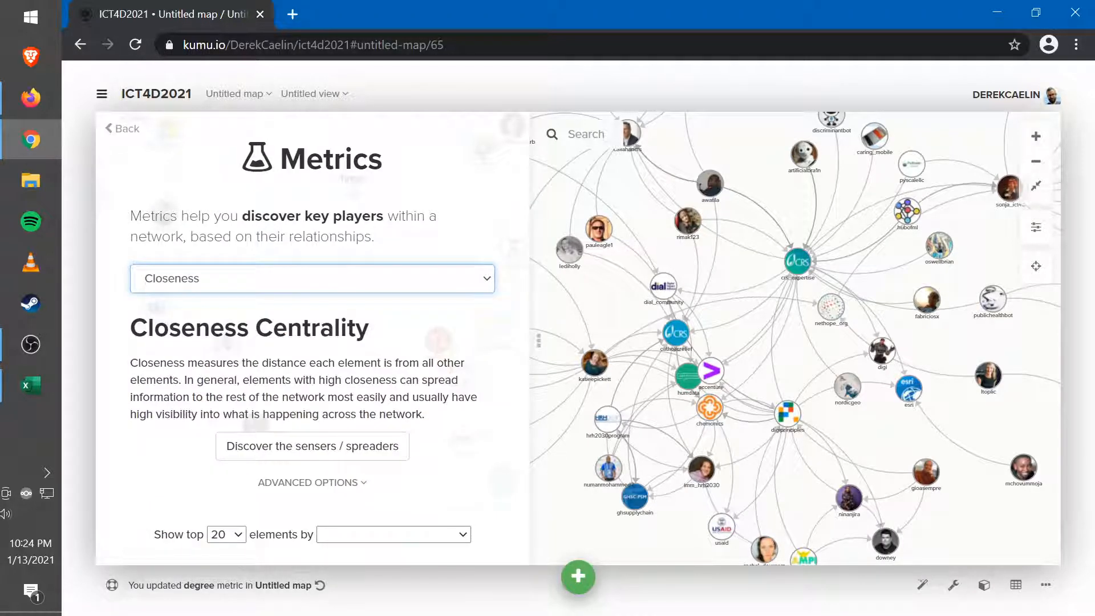
pyautogui.moveTo(141, 363); pyautogui.dragTo(373, 364)
pyautogui.click(373, 363)
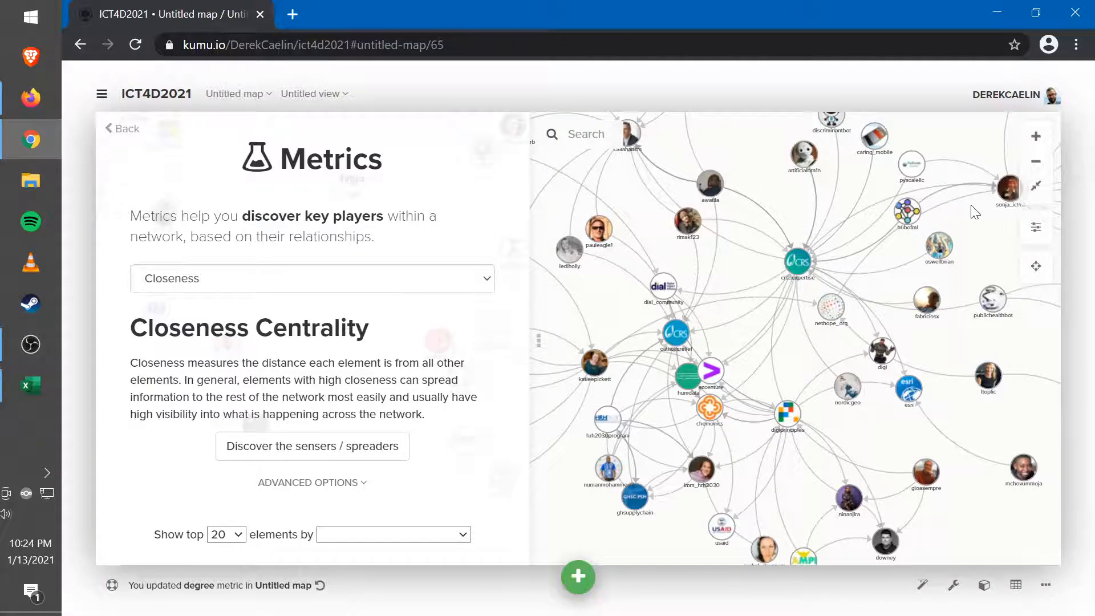
# Run the closeness analysis to discover the sensers and spreaders, and review the ranked elements
pyautogui.scroll(-5, 717, 258)
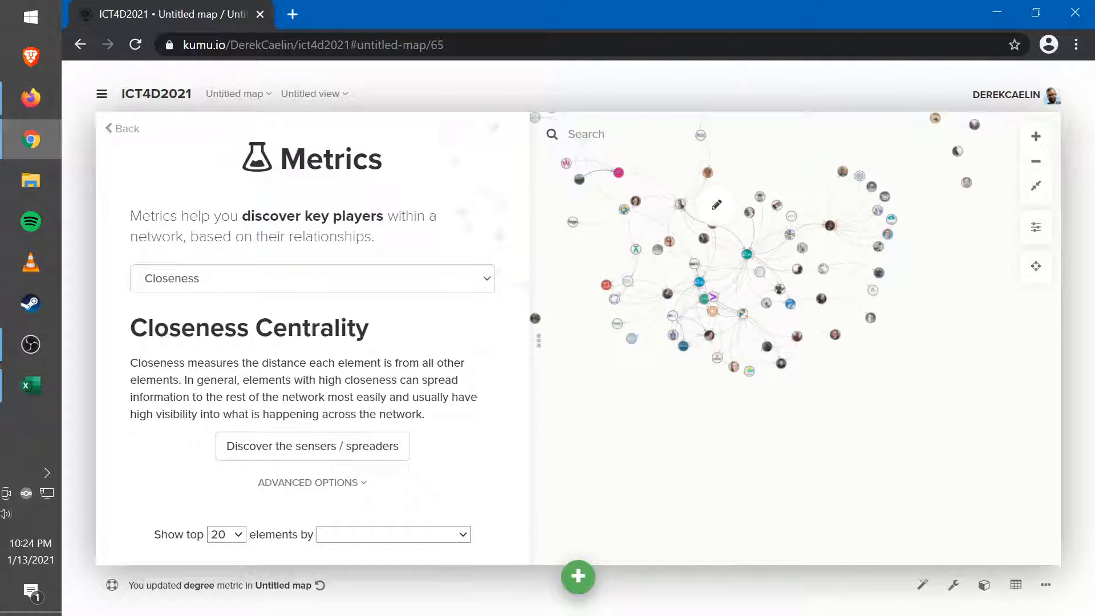
pyautogui.click(313, 451)
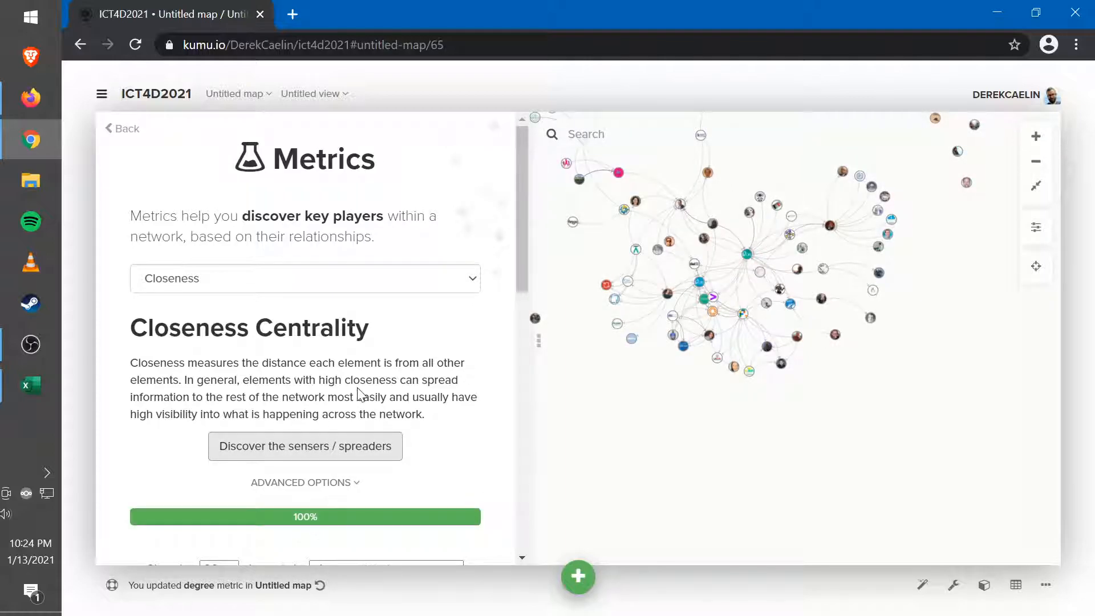
pyautogui.scroll(-5, 308, 399)
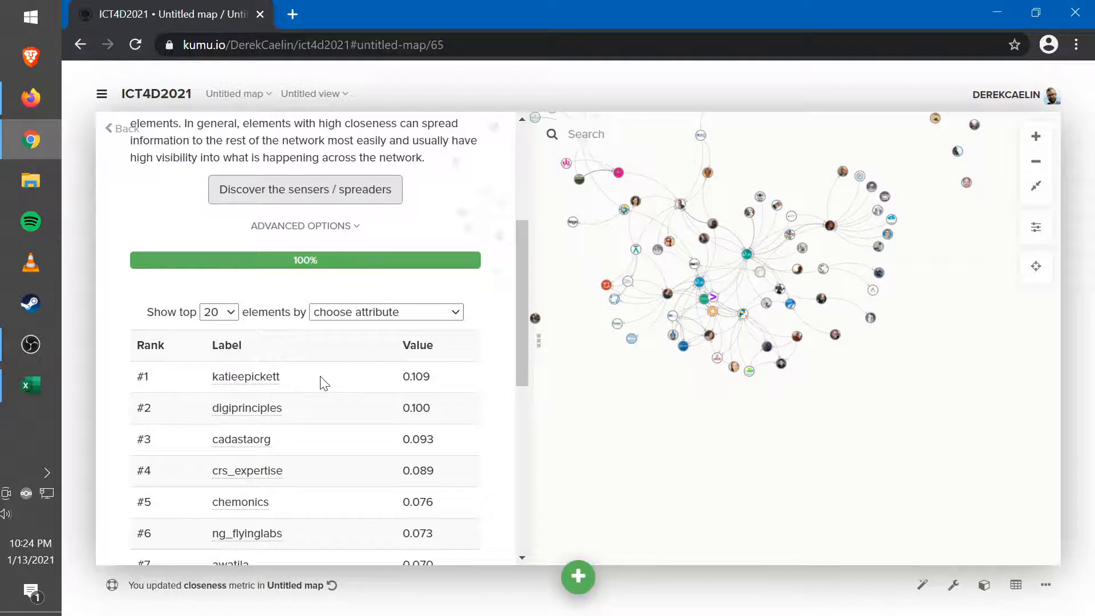
pyautogui.click(267, 379)
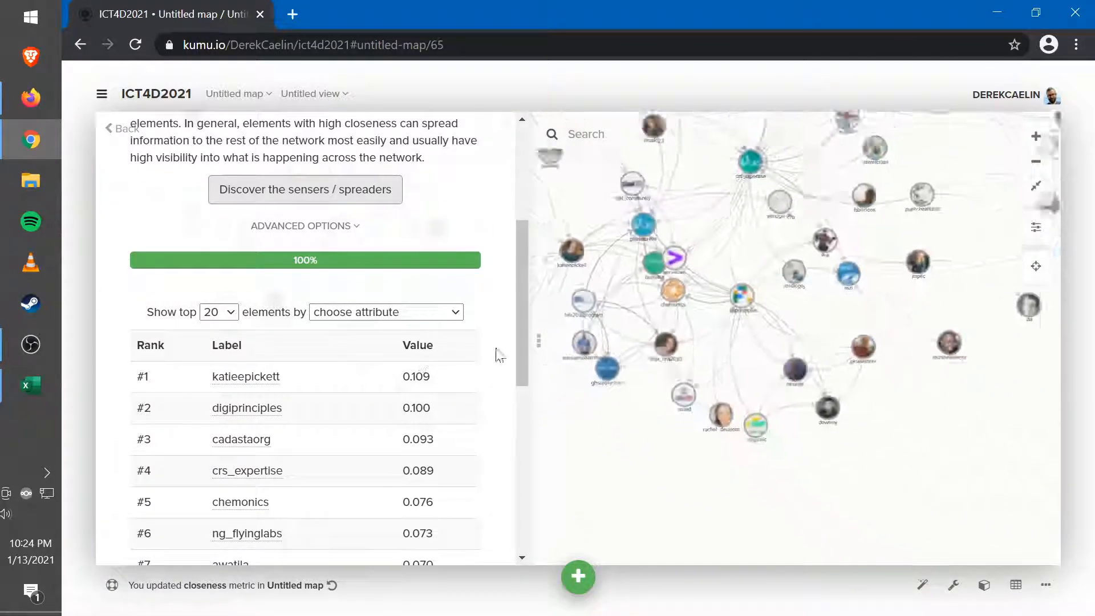
# View the profiles of hrh2030program and of the account ranked first for closeness
pyautogui.click(668, 311)
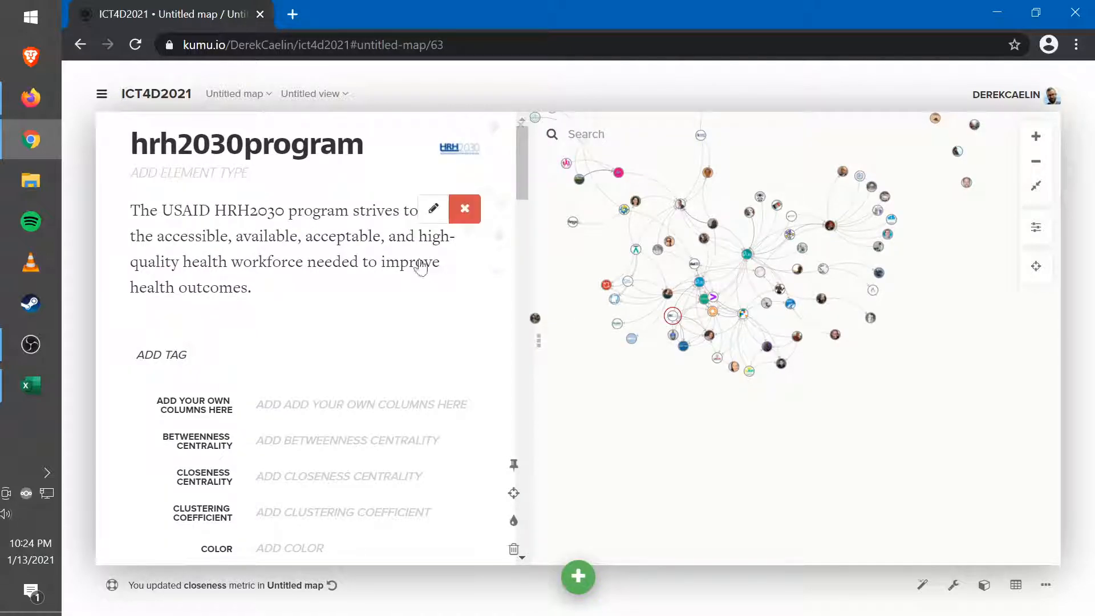
pyautogui.scroll(-5, 670, 305)
pyautogui.scroll(5, 670, 305)
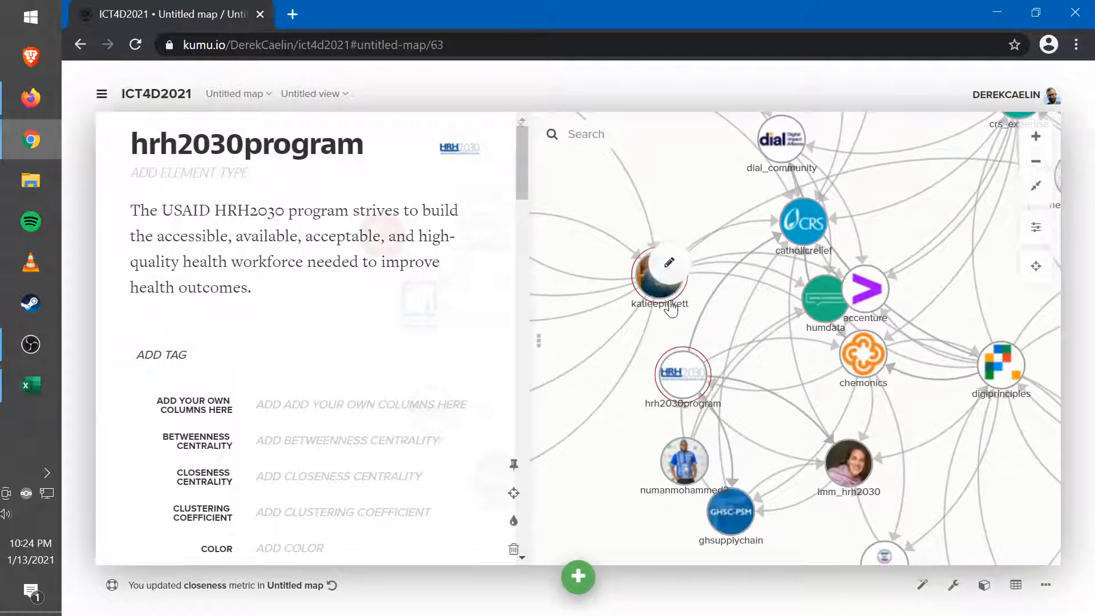
pyautogui.click(667, 281)
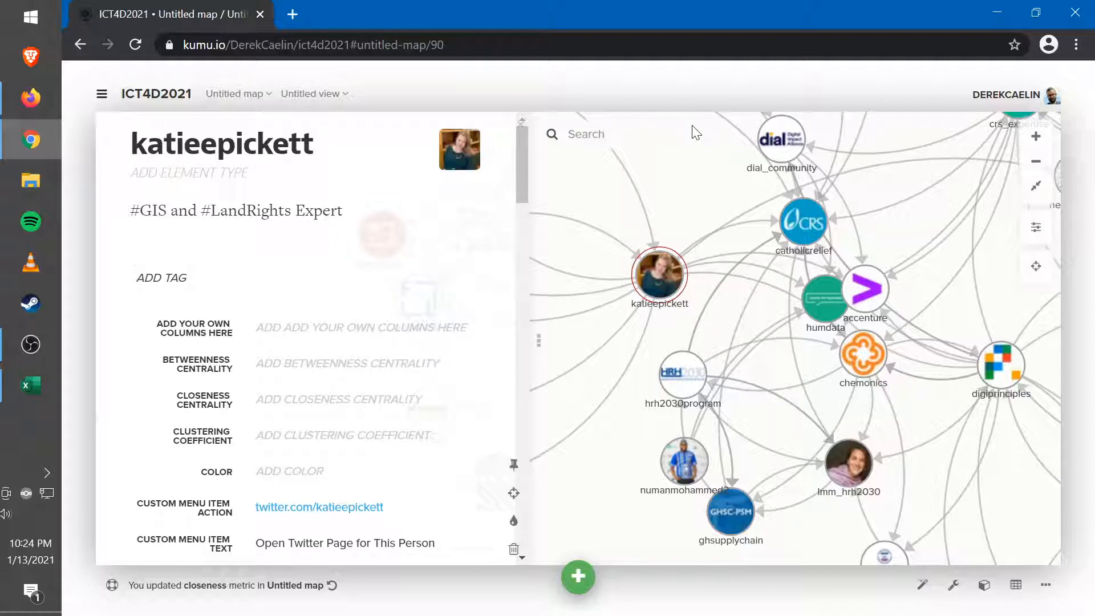
# Read the tweets on the connections between the GIS and land rights expert and ng_flyinglabs, tzflyinglabs, nethope_org and chemonics
pyautogui.scroll(3, 691, 152)
pyautogui.scroll(-3, 692, 152)
pyautogui.moveTo(692, 151); pyautogui.dragTo(817, 295)
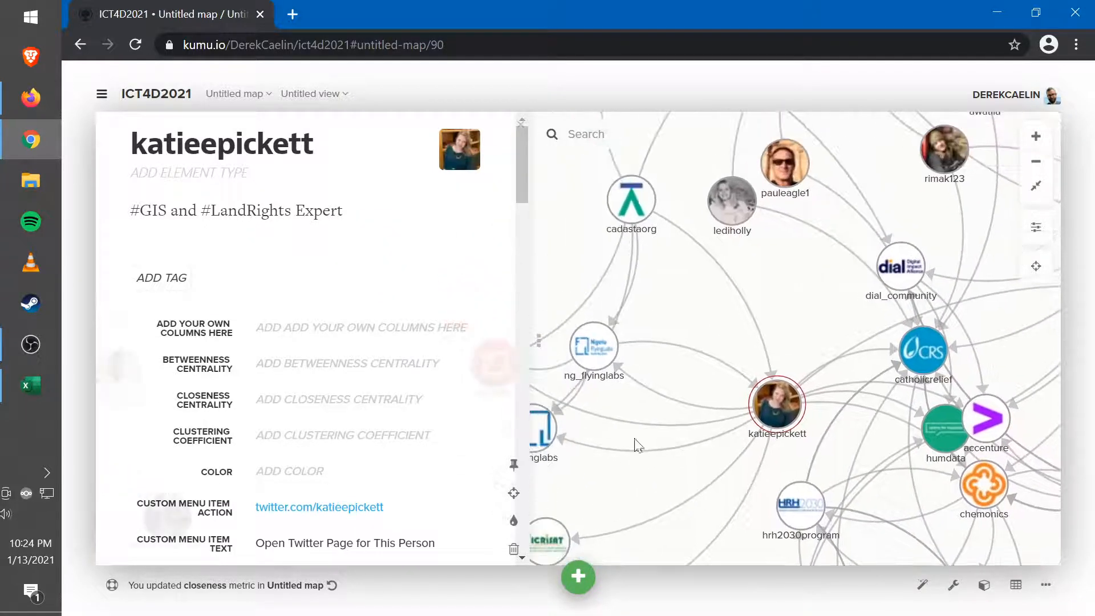
pyautogui.click(648, 390)
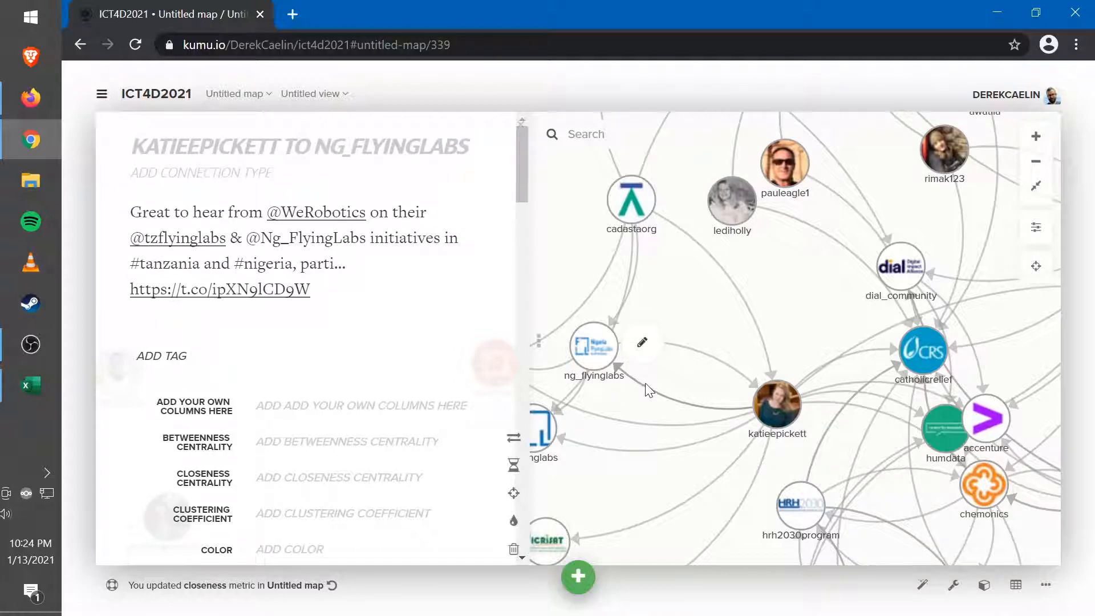
pyautogui.click(621, 451)
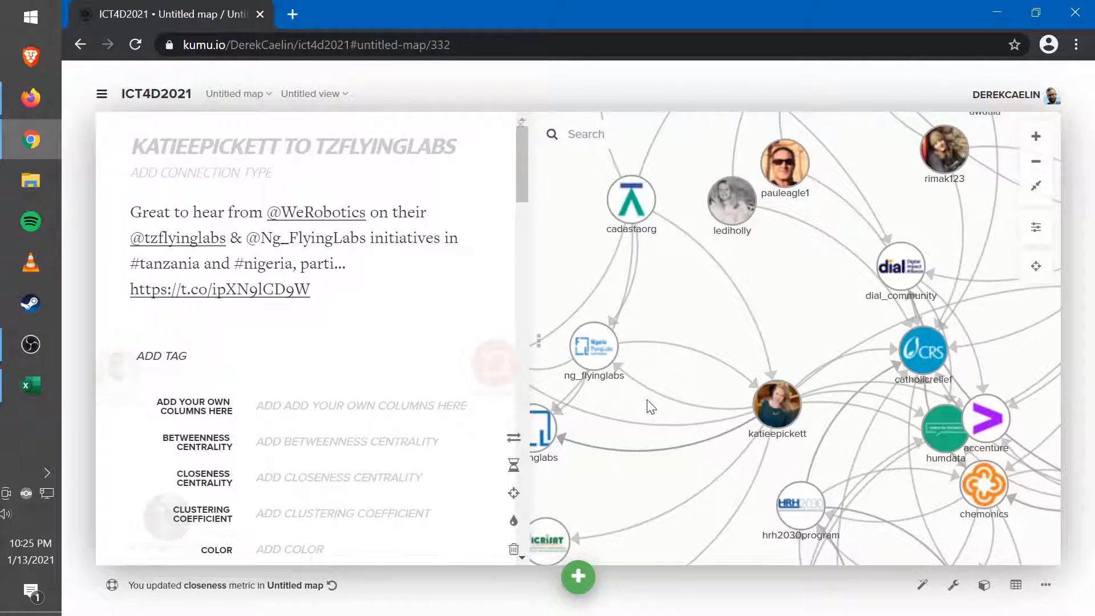
pyautogui.click(885, 328)
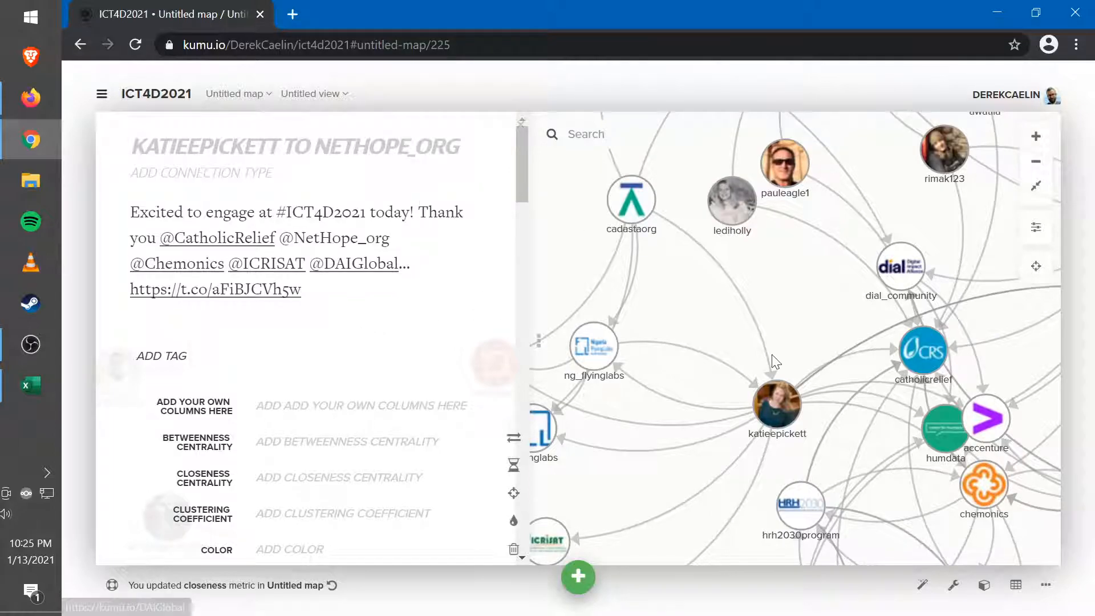
pyautogui.click(892, 412)
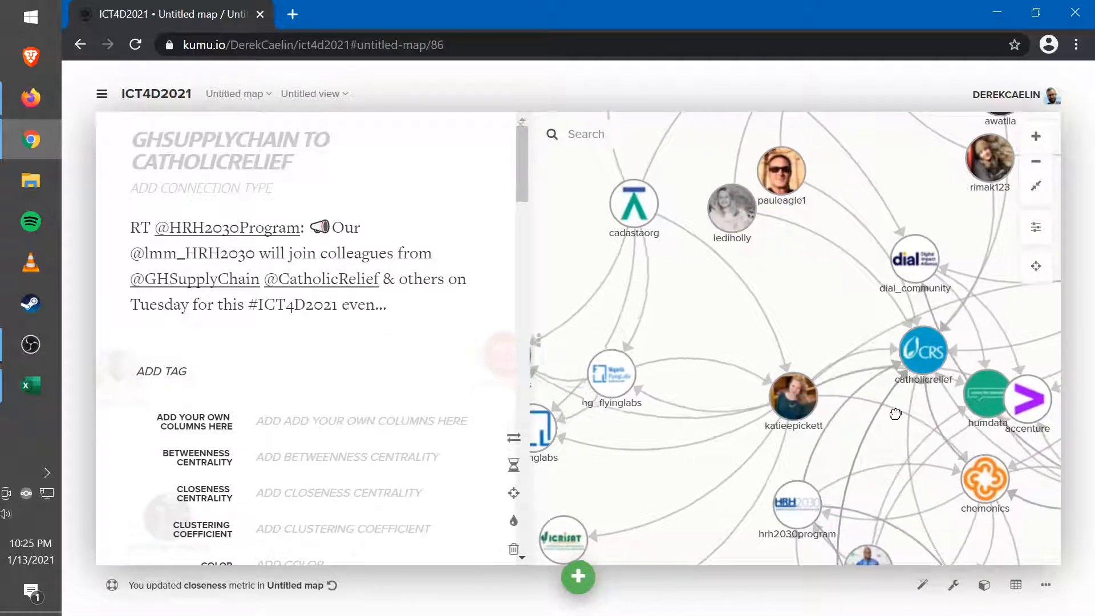
pyautogui.click(895, 414)
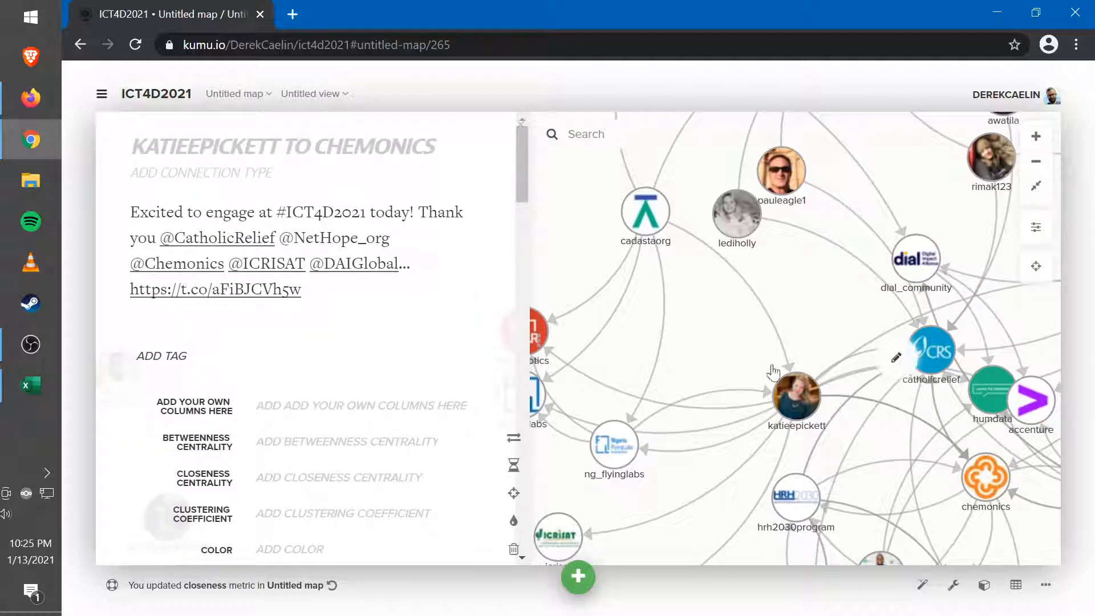
pyautogui.scroll(-5, 694, 308)
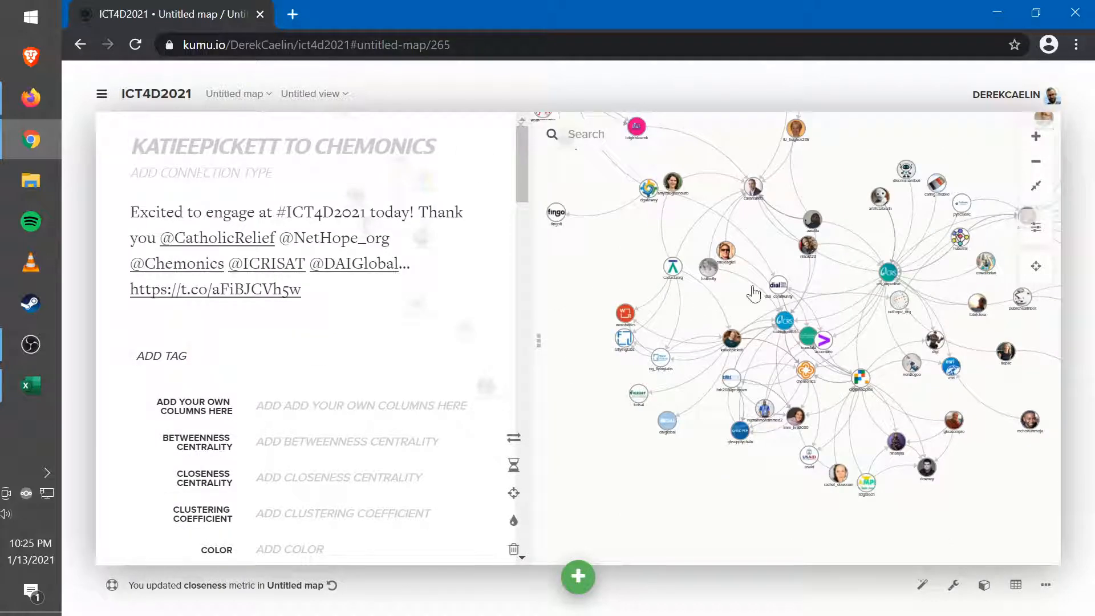
pyautogui.scroll(3, 710, 349)
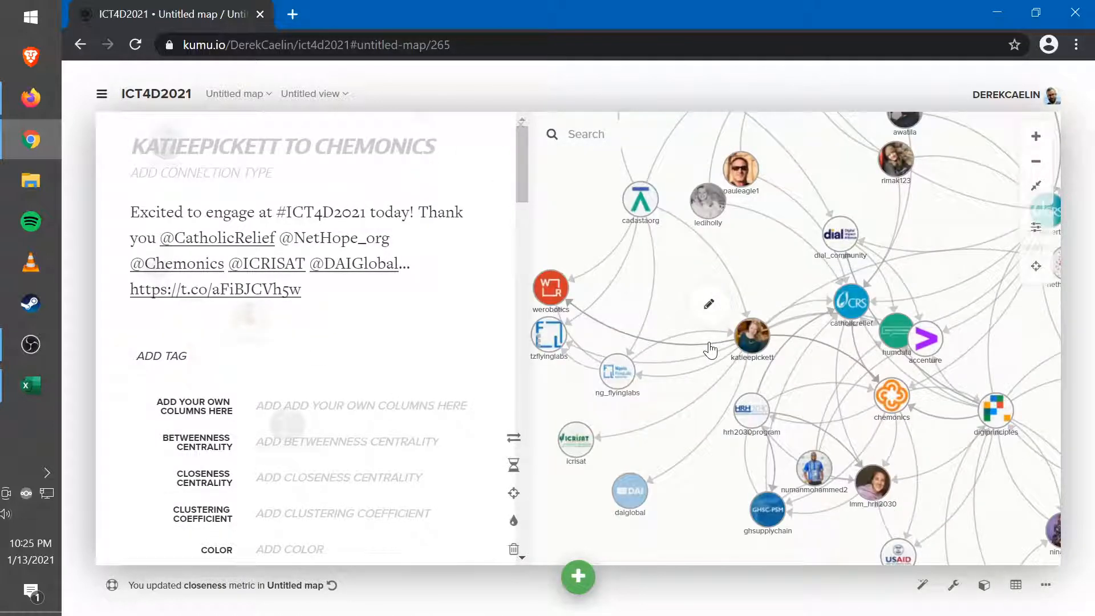
pyautogui.click(678, 335)
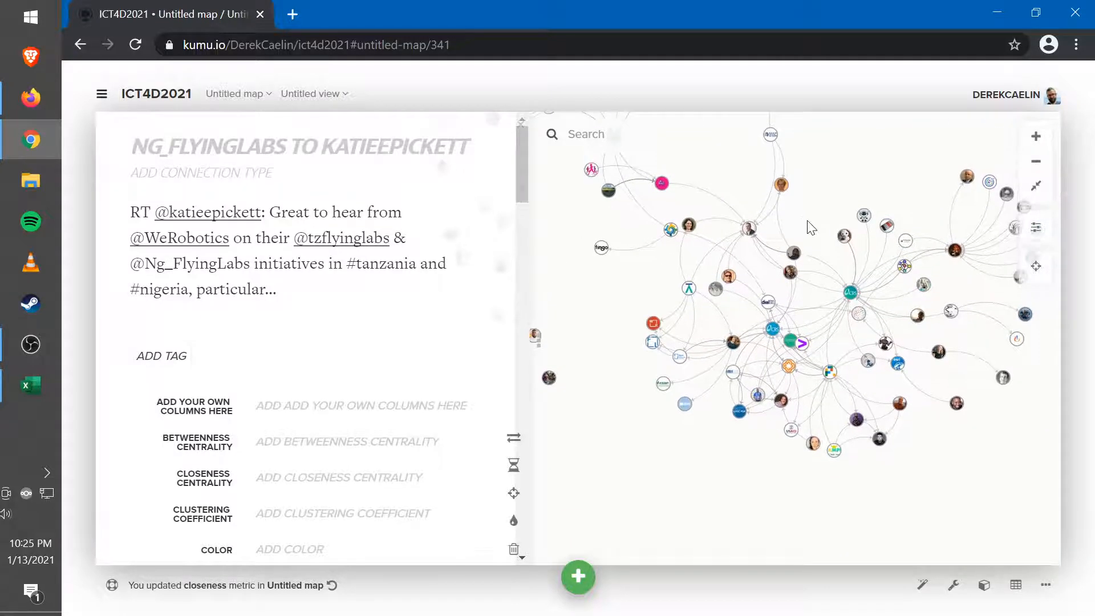
# Switch the Social Network Analysis metric to Betweenness
pyautogui.click(984, 584)
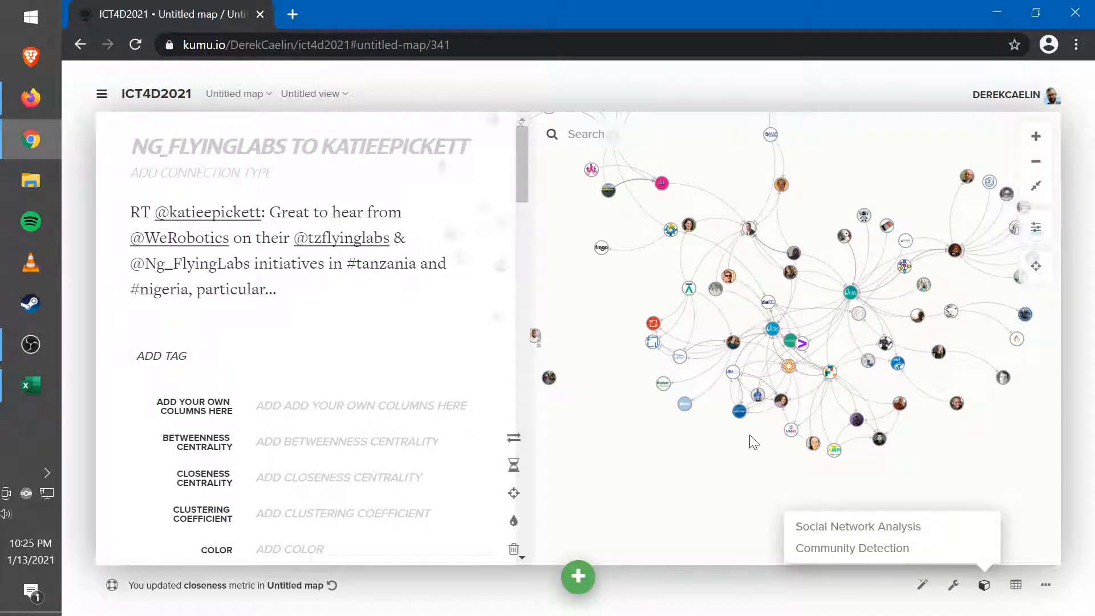
pyautogui.click(821, 525)
pyautogui.click(310, 278)
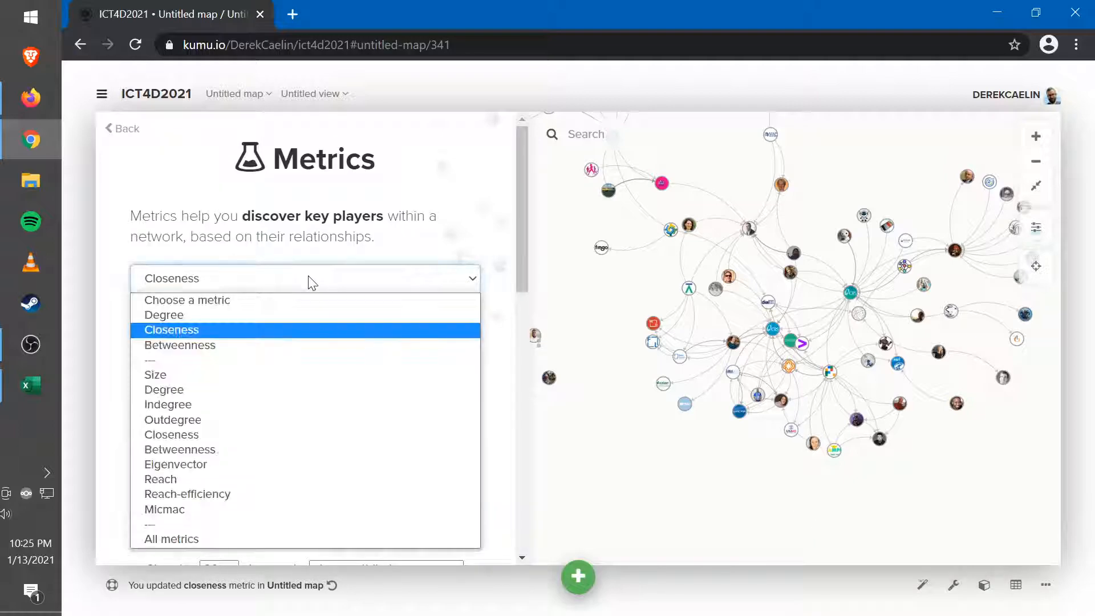
pyautogui.click(260, 345)
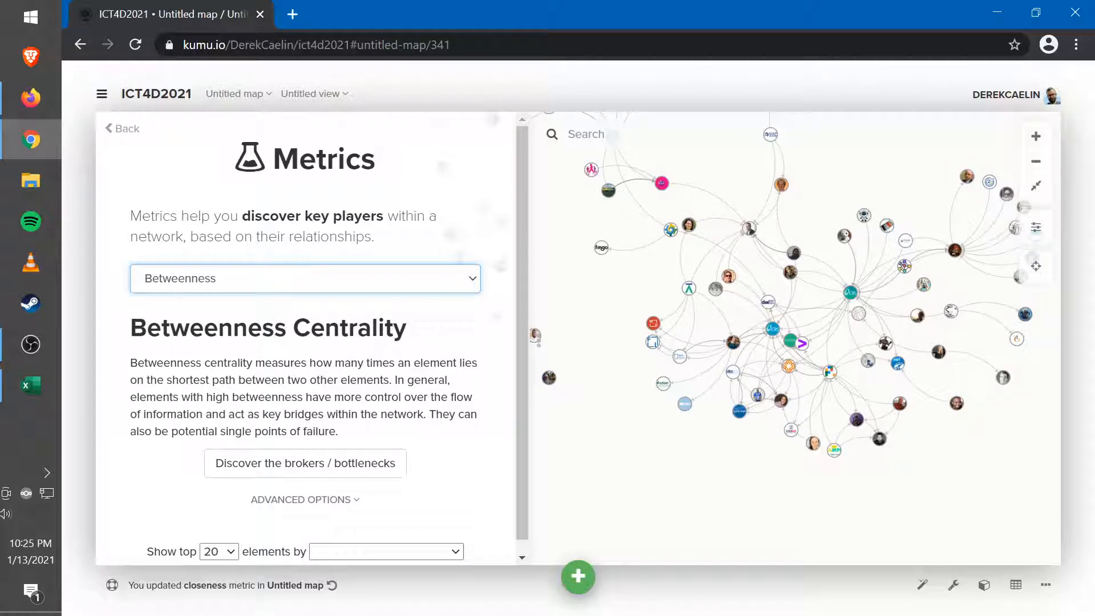
# Read the Betweenness Centrality description and examine which elements bridge the clusters in the map
pyautogui.moveTo(228, 380); pyautogui.dragTo(356, 380)
pyautogui.click(366, 380)
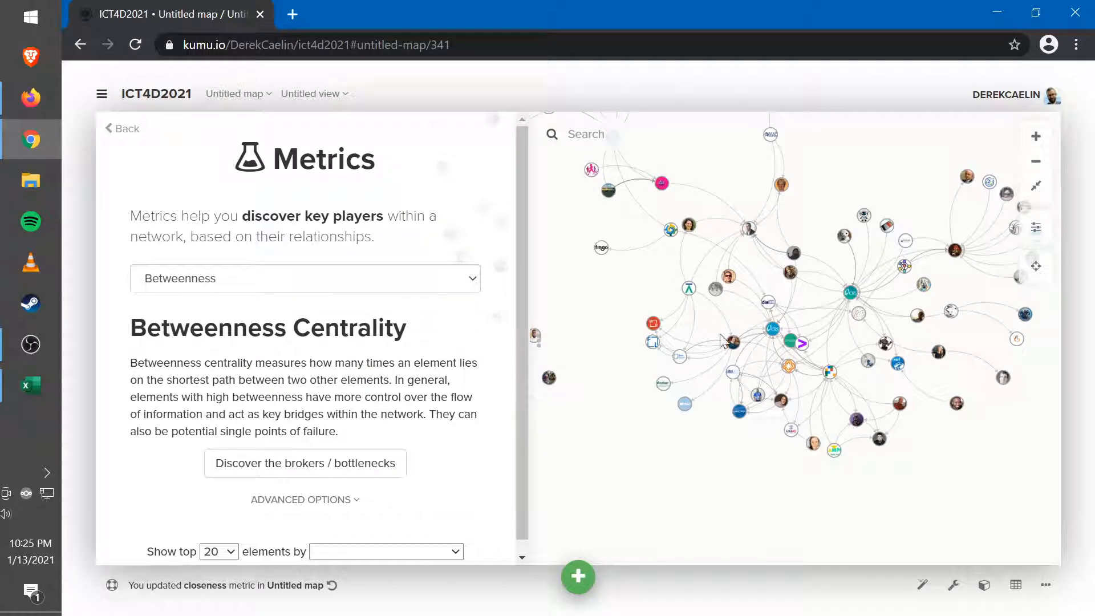
pyautogui.moveTo(874, 175); pyautogui.dragTo(875, 237)
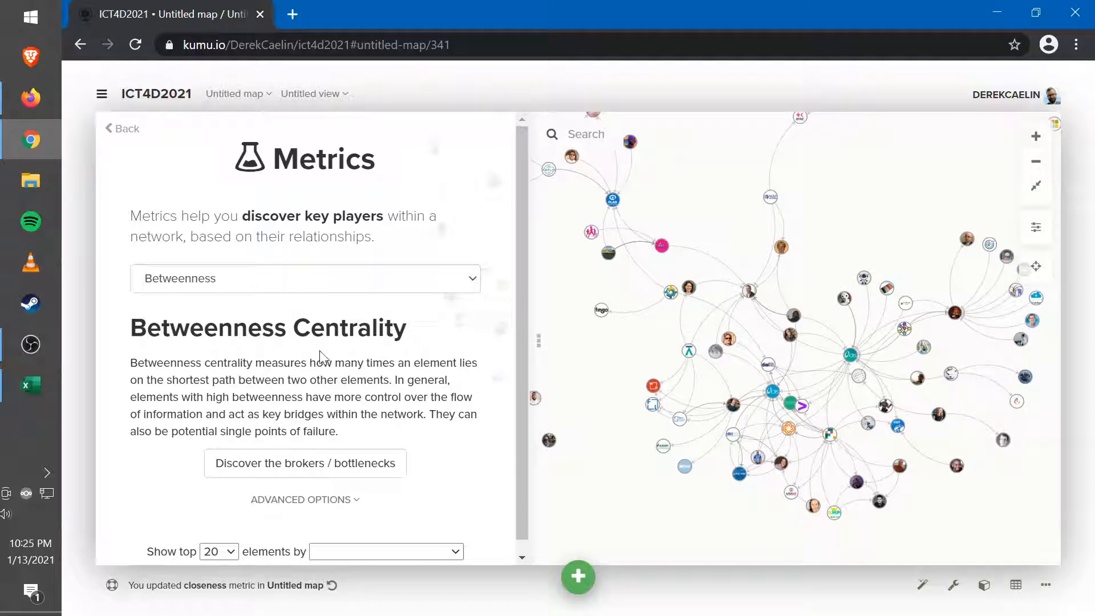
pyautogui.moveTo(334, 363); pyautogui.dragTo(284, 380)
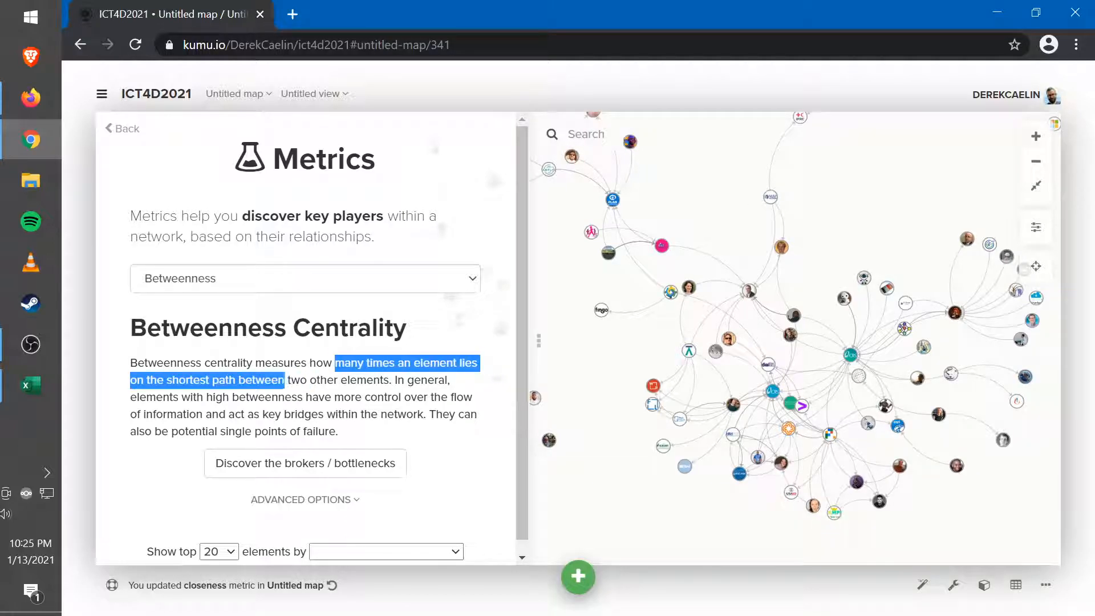
pyautogui.tripleClick(285, 379)
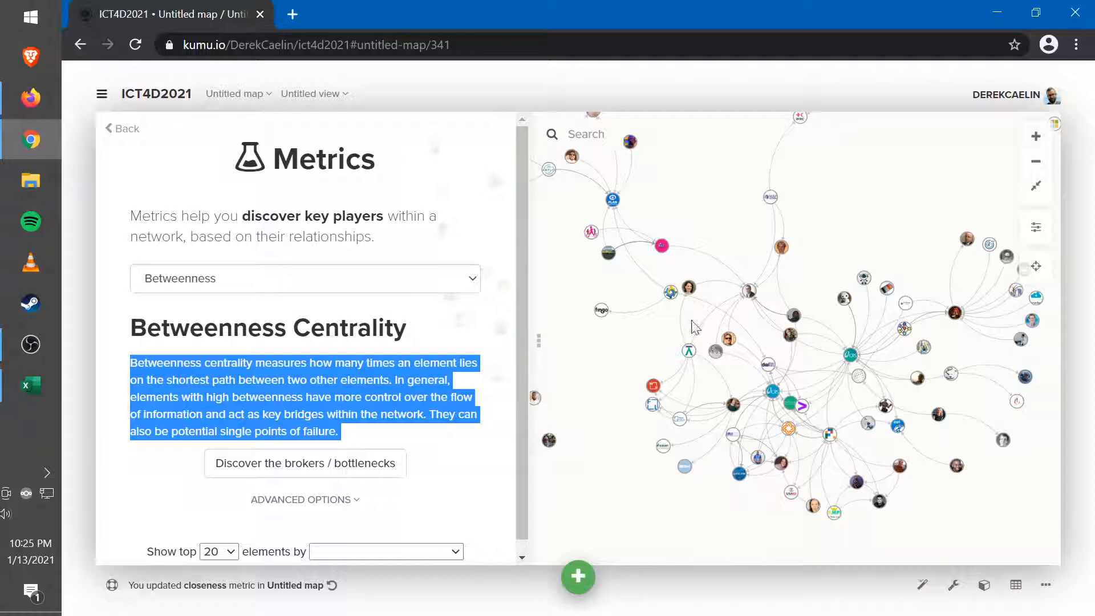
pyautogui.moveTo(858, 235); pyautogui.dragTo(867, 259)
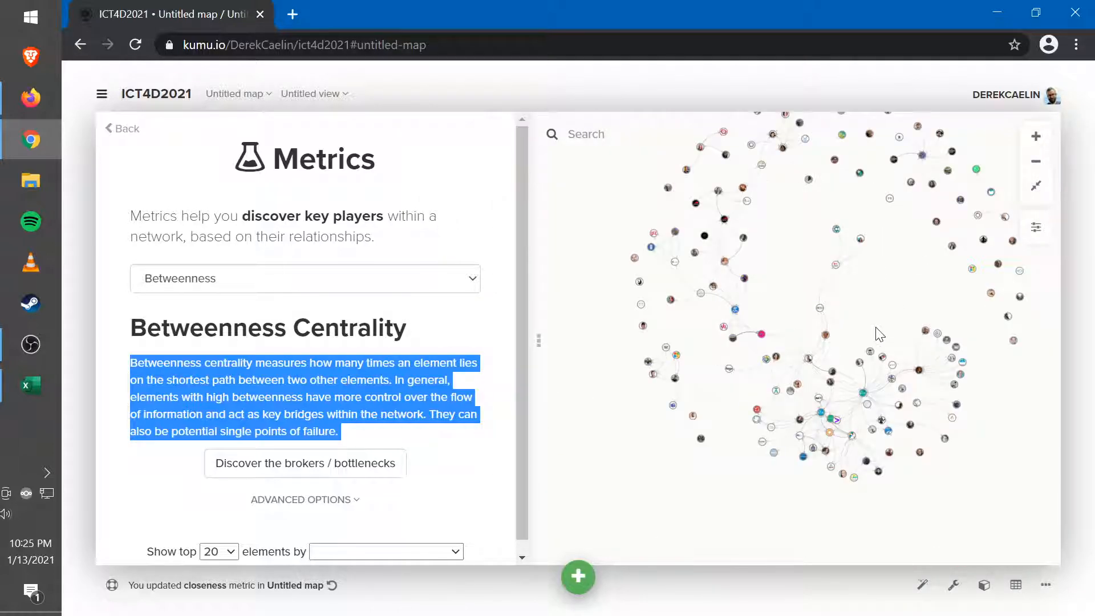
pyautogui.scroll(2, 880, 335)
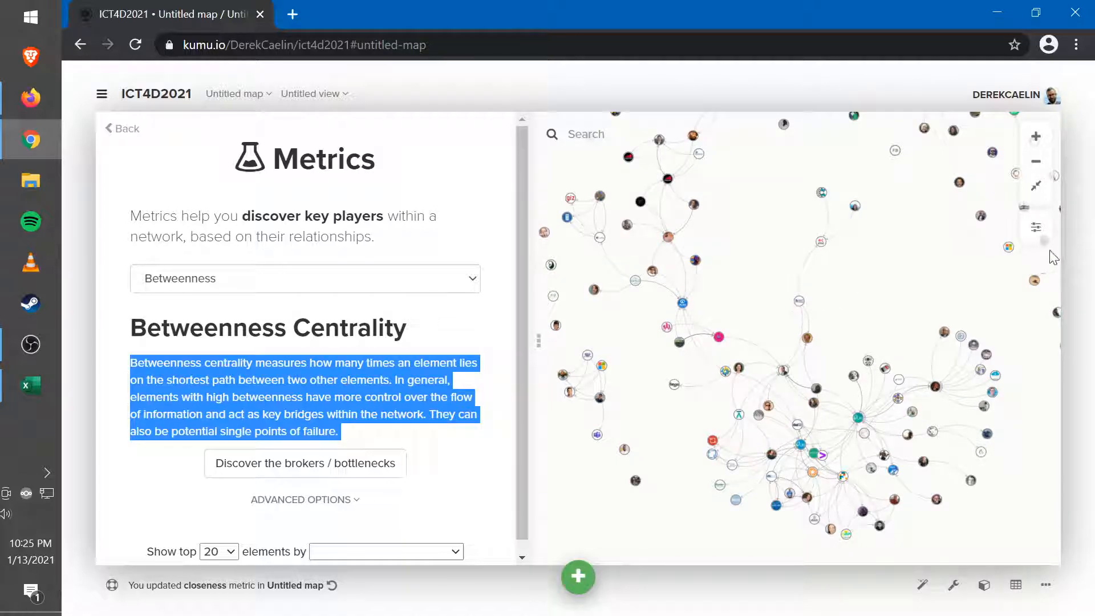
pyautogui.click(399, 426)
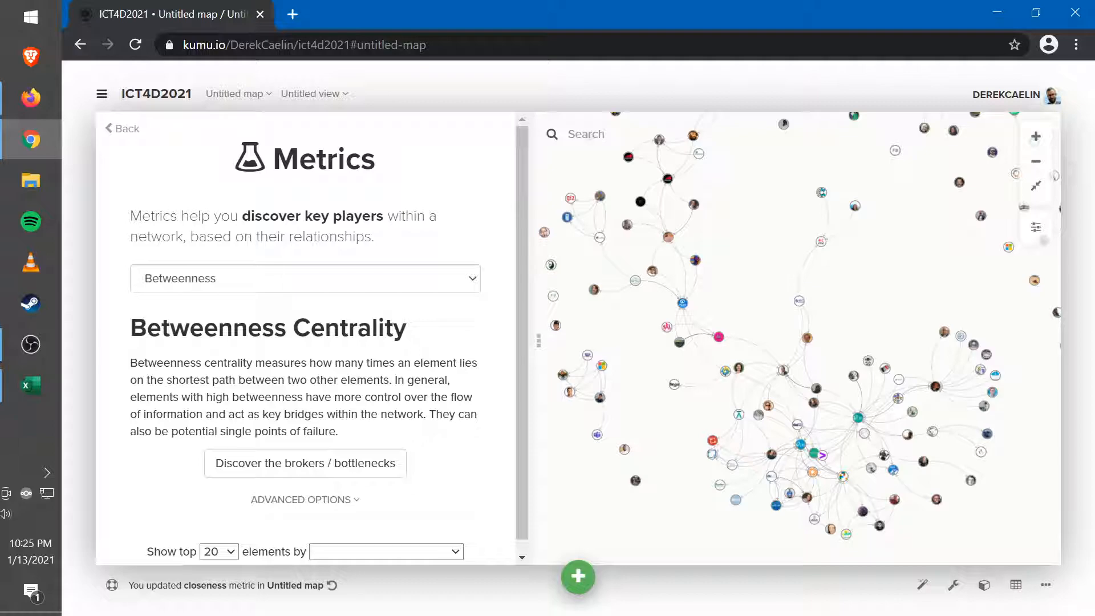
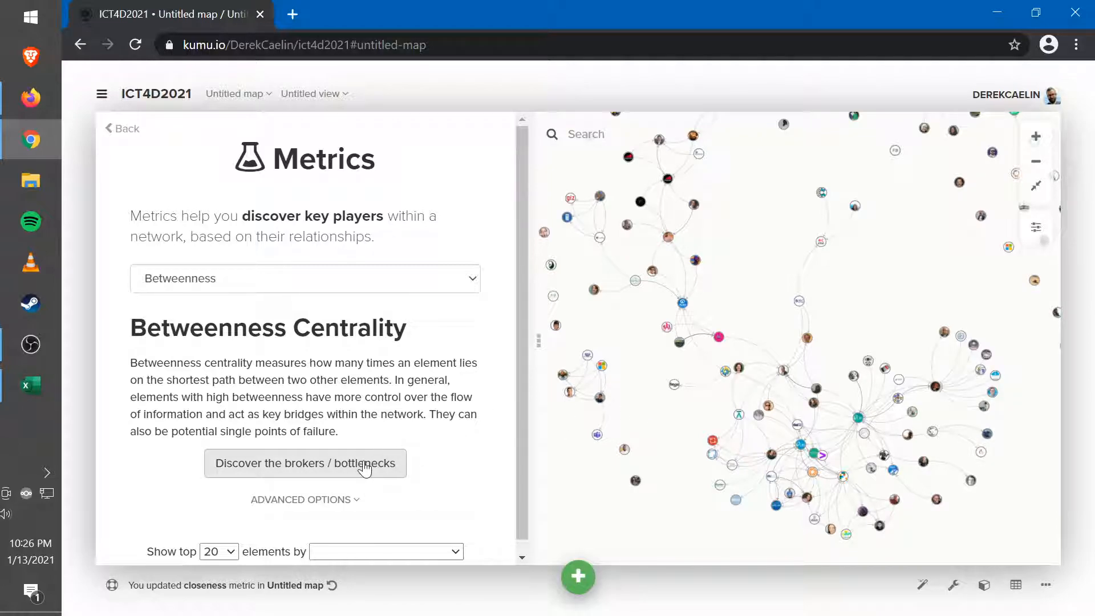
# Run the betweenness analysis to discover the brokers and bottlenecks, and review the ranked elements
pyautogui.click(365, 469)
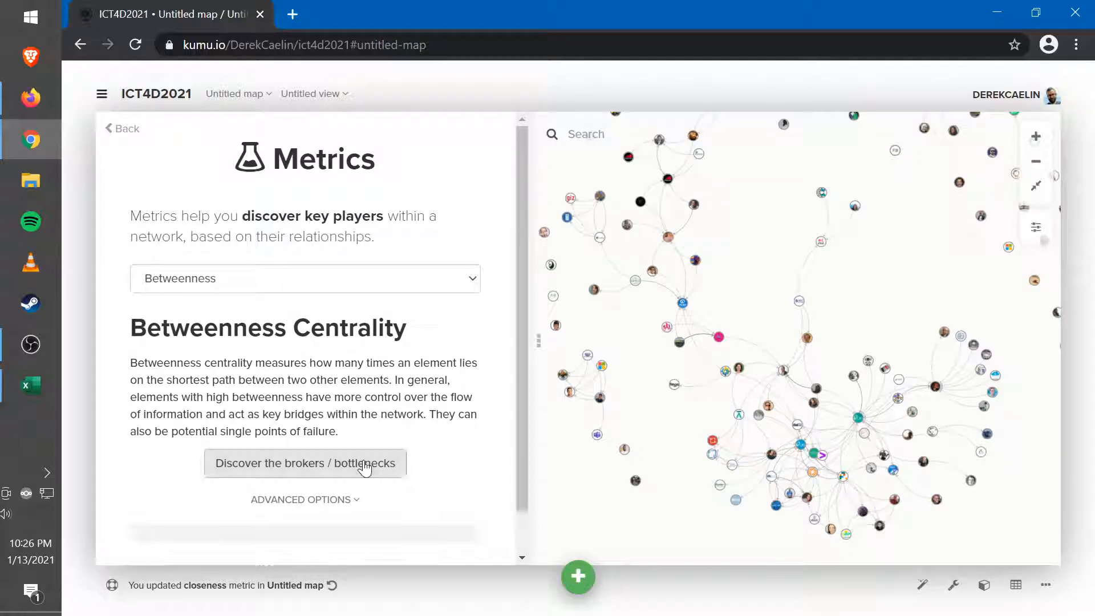
pyautogui.scroll(-6, 399, 394)
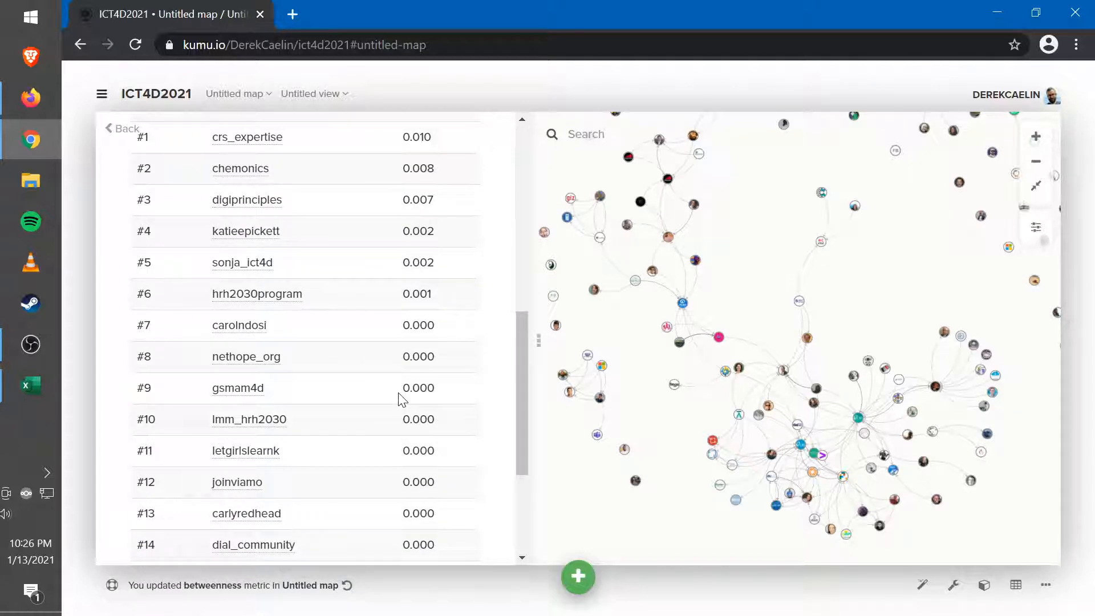
pyautogui.scroll(5, 399, 394)
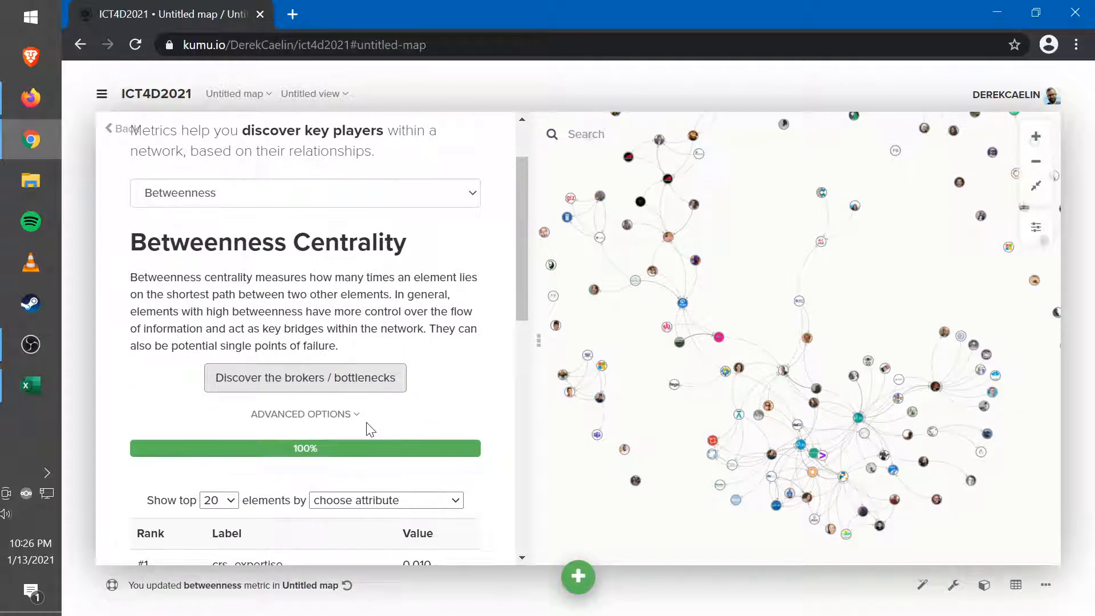
# Locate the three elements ranked highest by betweenness, crs_expertise, chemonics and digiprinciples, on the map
pyautogui.scroll(-3, 371, 429)
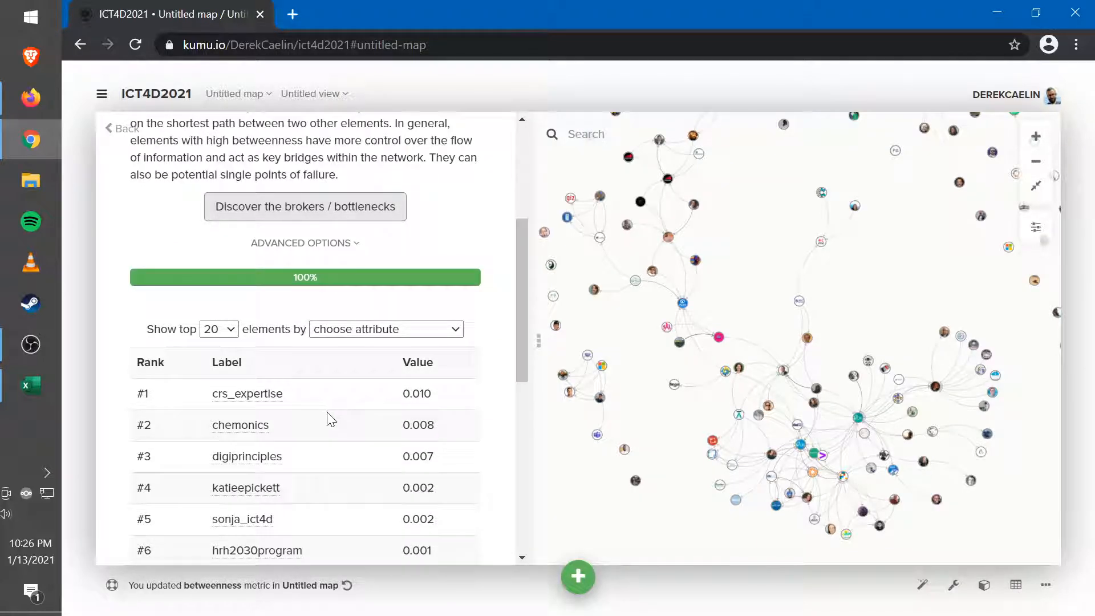
pyautogui.click(263, 394)
pyautogui.click(251, 425)
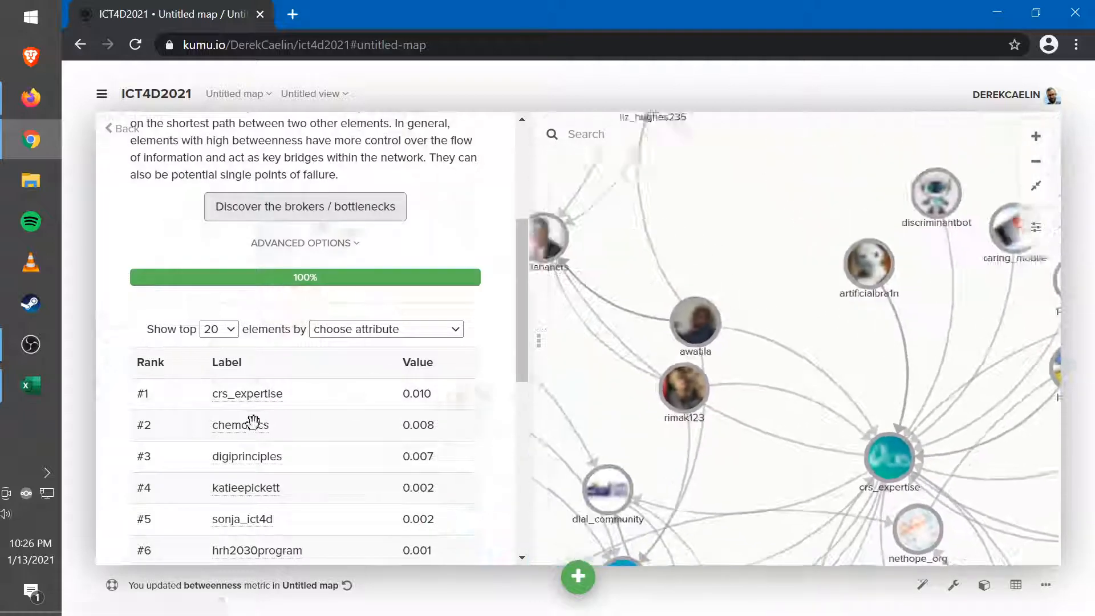
pyautogui.click(246, 453)
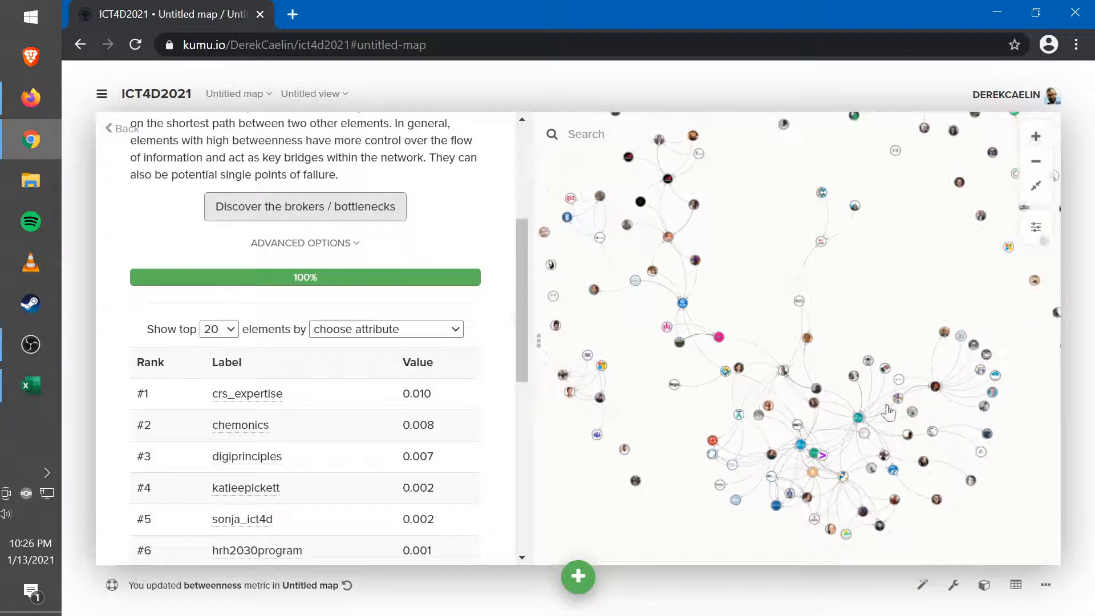
# Examine the sparse branch around ifrc and mapaction, and read the capacitycentre profile and the tweet on one of its connections
pyautogui.moveTo(906, 291); pyautogui.dragTo(944, 341)
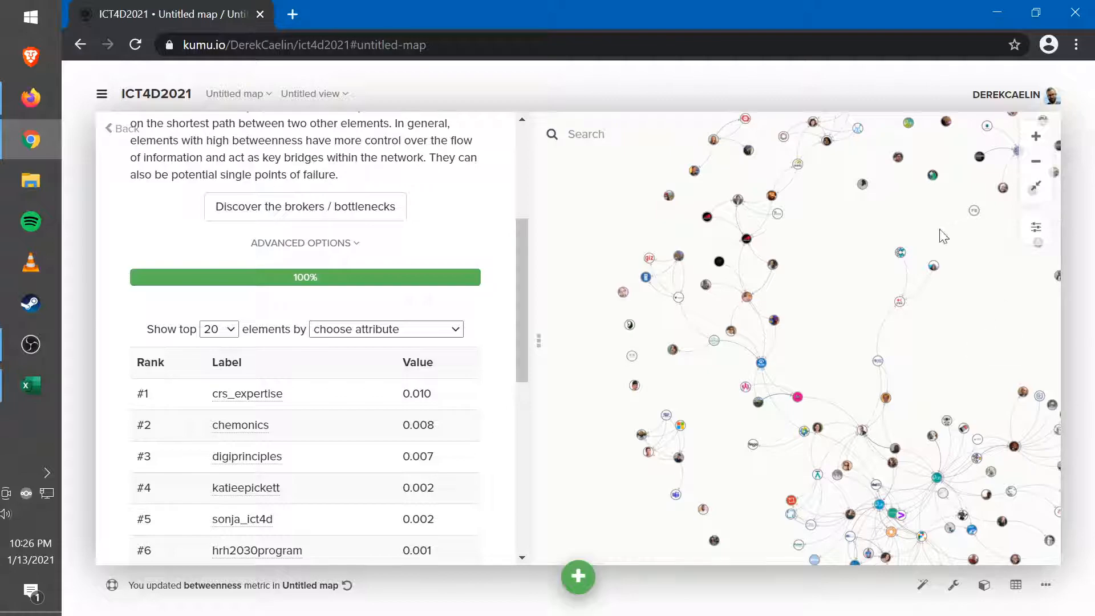
pyautogui.moveTo(872, 329); pyautogui.dragTo(789, 365)
pyautogui.scroll(10, 789, 365)
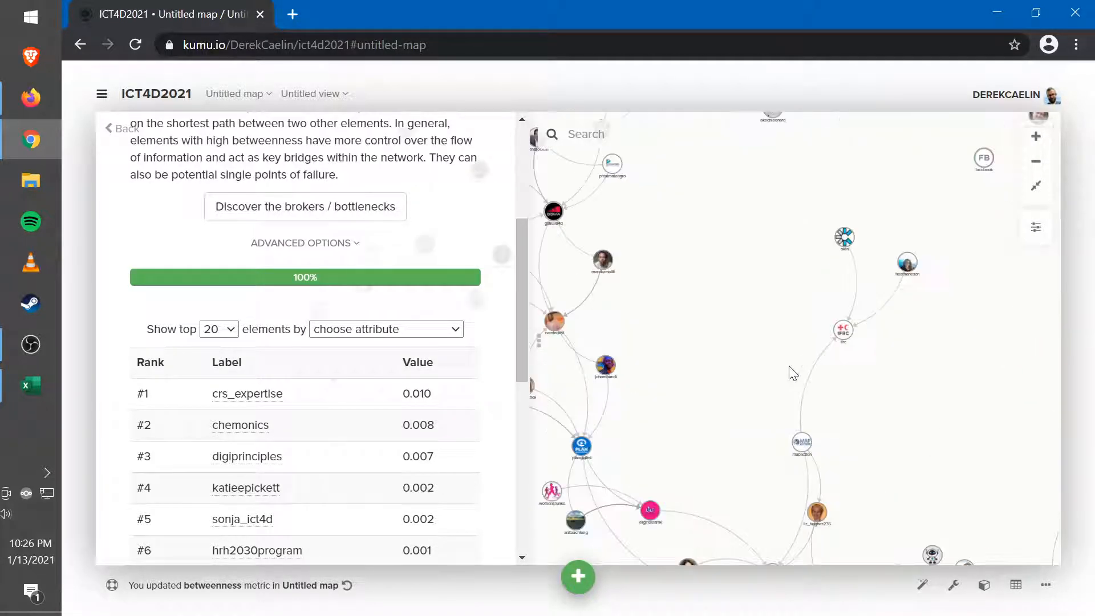
pyautogui.scroll(5, 792, 374)
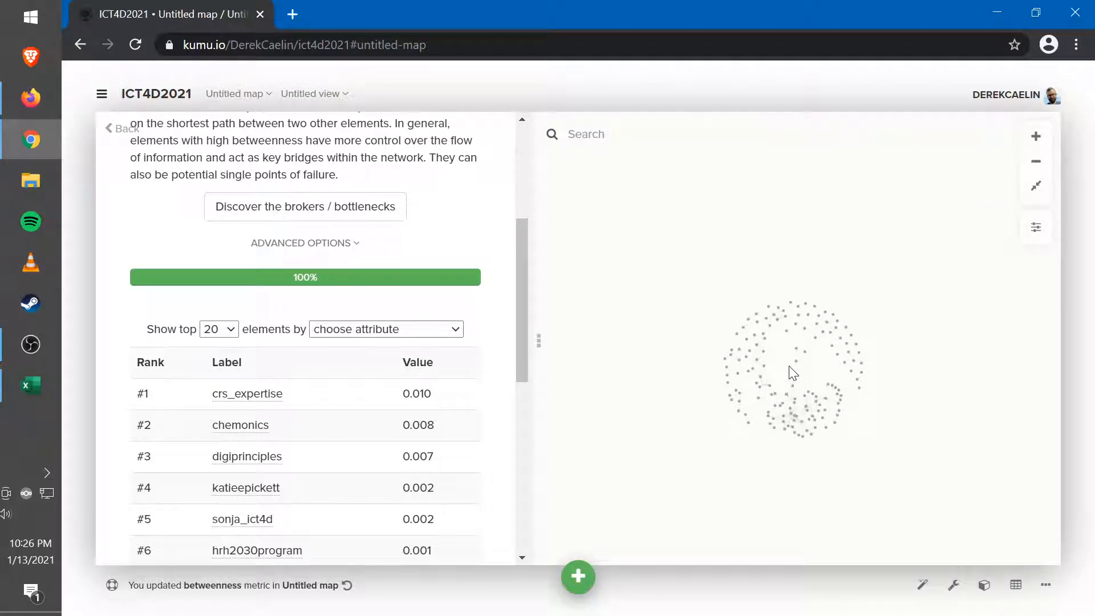
pyautogui.scroll(3, 793, 373)
pyautogui.scroll(5, 793, 374)
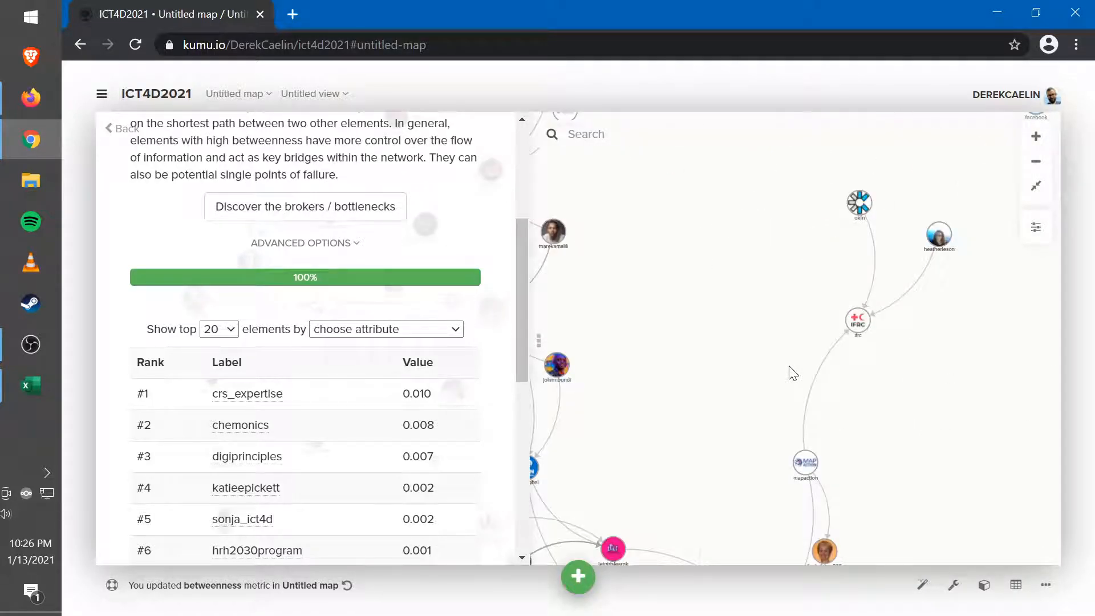
pyautogui.scroll(-5, 793, 373)
pyautogui.click(926, 208)
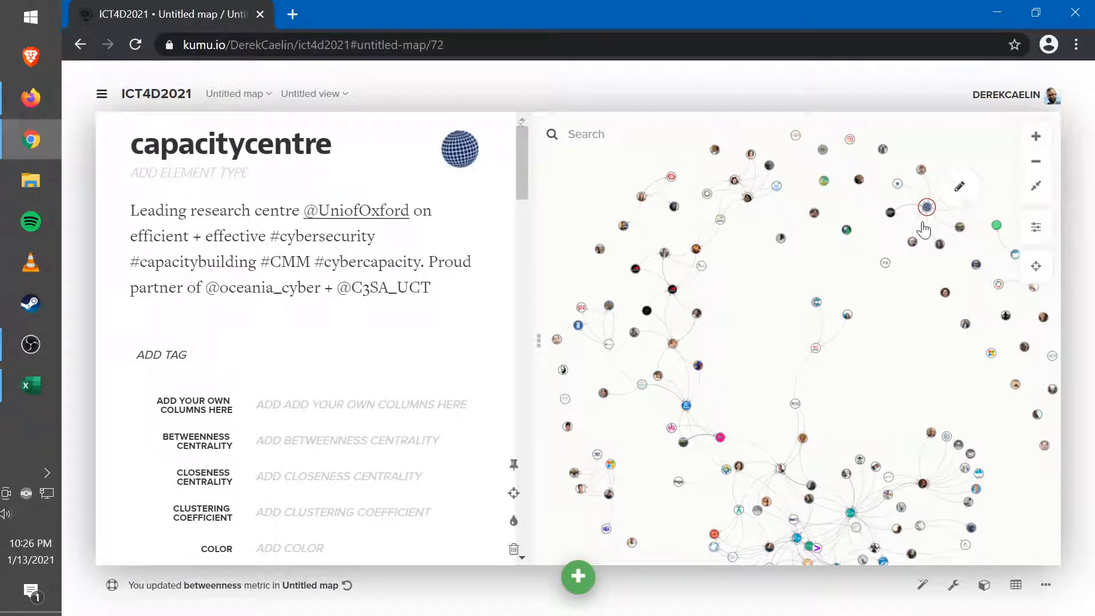
pyautogui.click(940, 228)
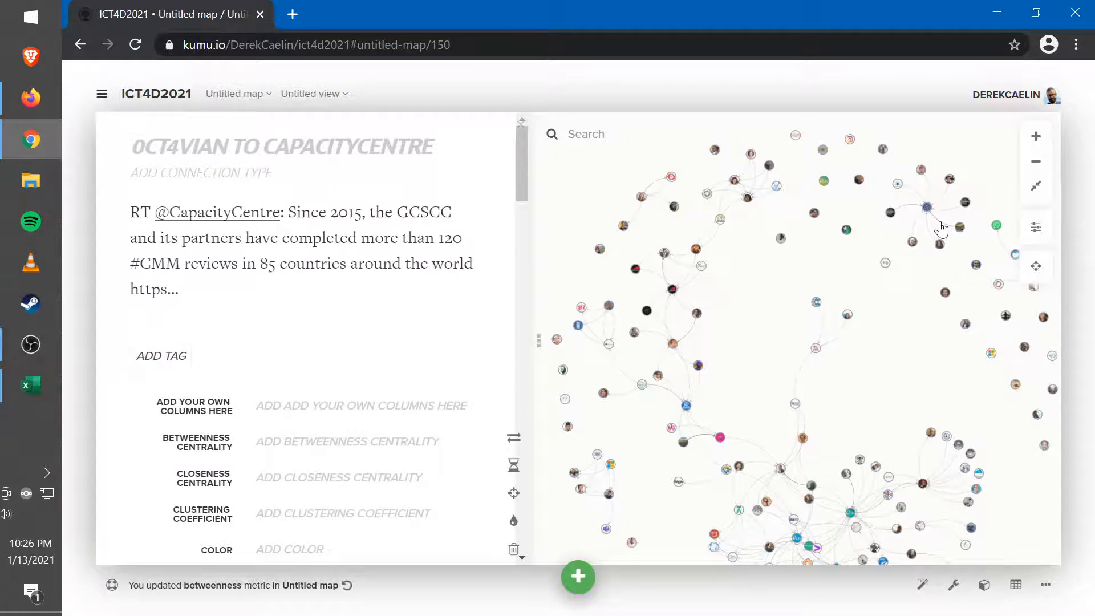
pyautogui.click(919, 224)
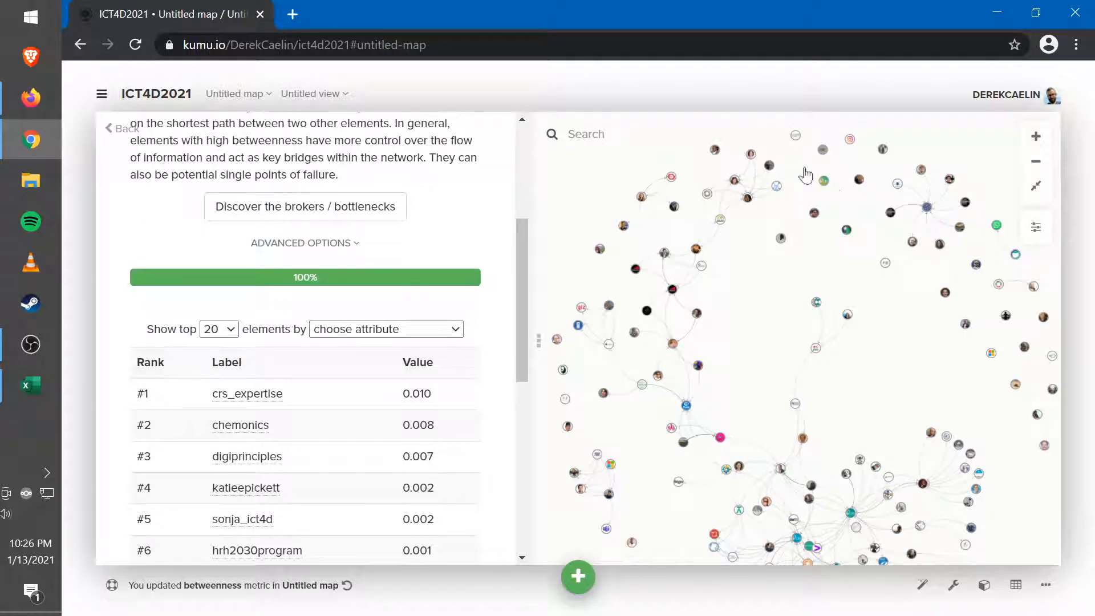
# Examine how the dense main cluster of the map is linked to the smaller outer clusters
pyautogui.moveTo(746, 392); pyautogui.dragTo(783, 283)
pyautogui.moveTo(775, 297); pyautogui.dragTo(773, 313)
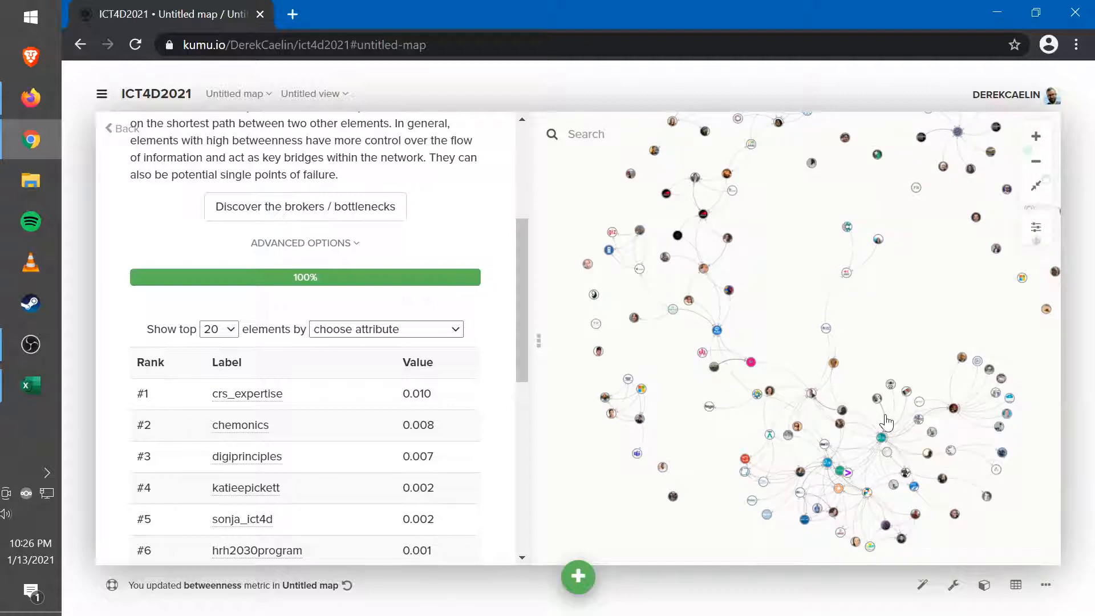
pyautogui.scroll(-3, 884, 412)
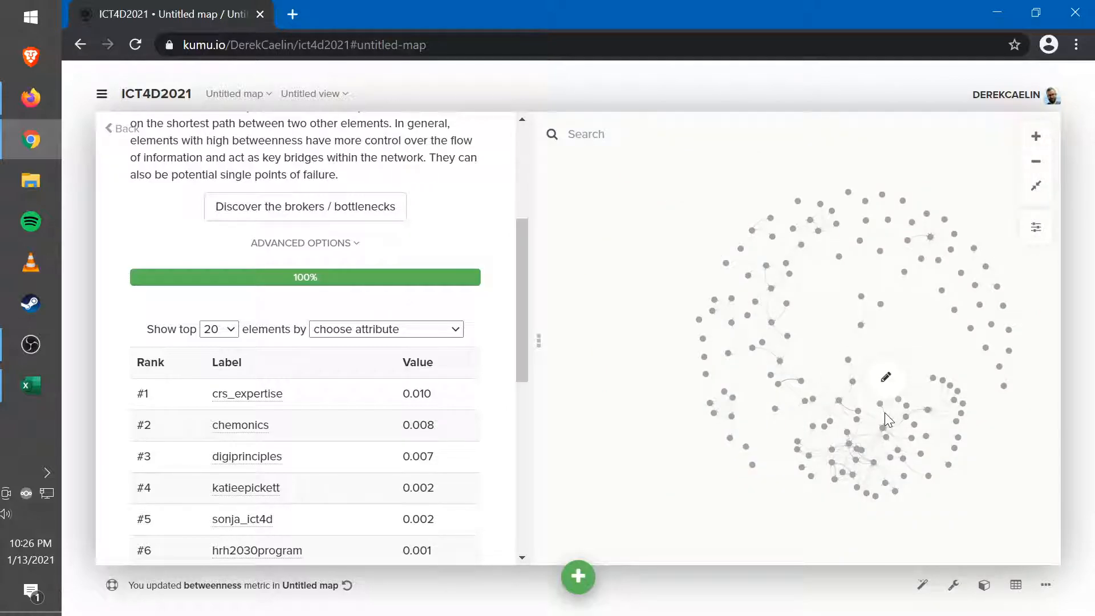
pyautogui.scroll(5, 972, 477)
pyautogui.scroll(-5, 839, 453)
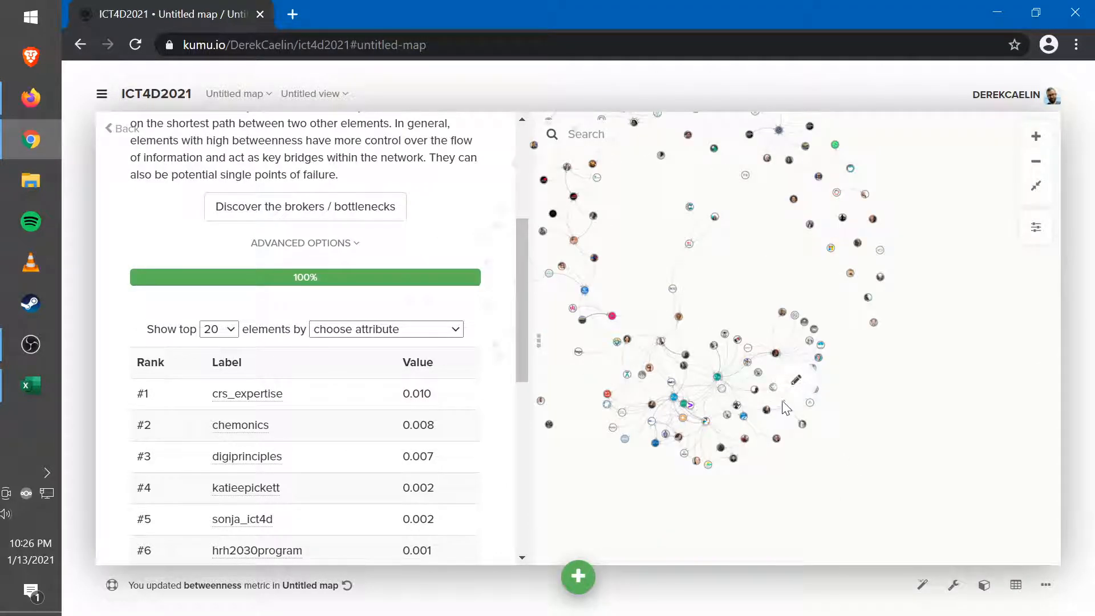
pyautogui.moveTo(786, 409)
pyautogui.moveTo(768, 492); pyautogui.dragTo(915, 519)
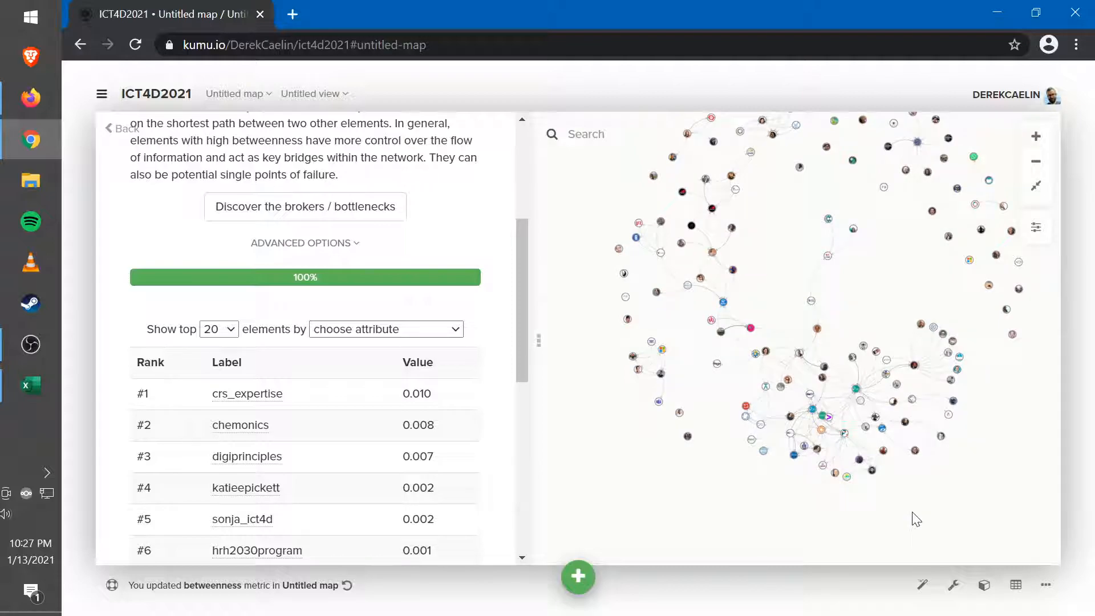
pyautogui.scroll(5, 826, 372)
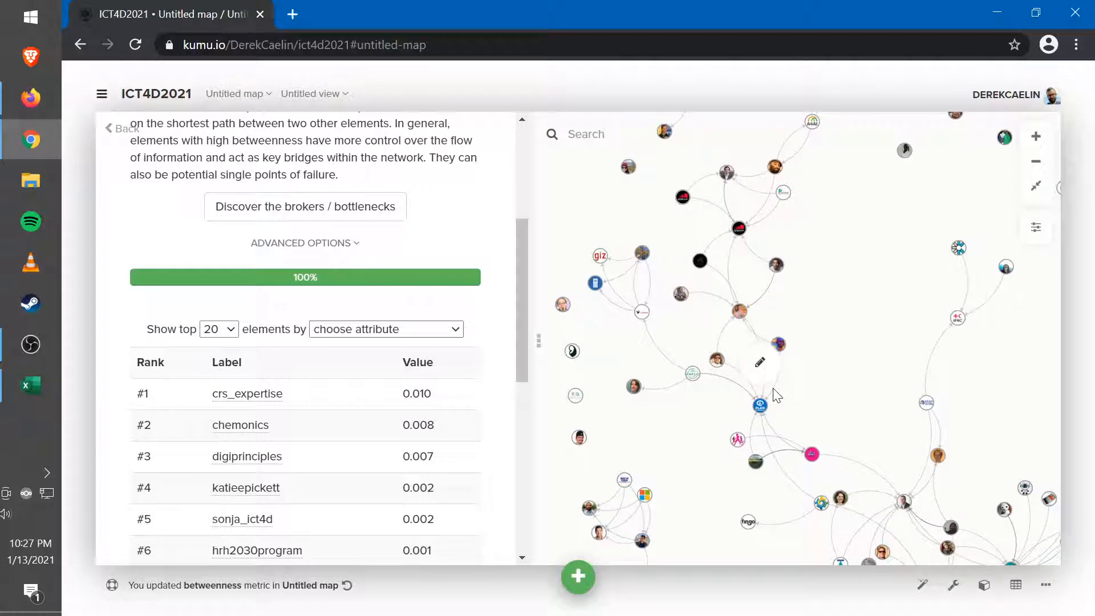
# Read the profiles of planglobal and its Global Dev & Africa neighbour, and the entrepreneur's retweet connecting to that neighbour
pyautogui.click(759, 405)
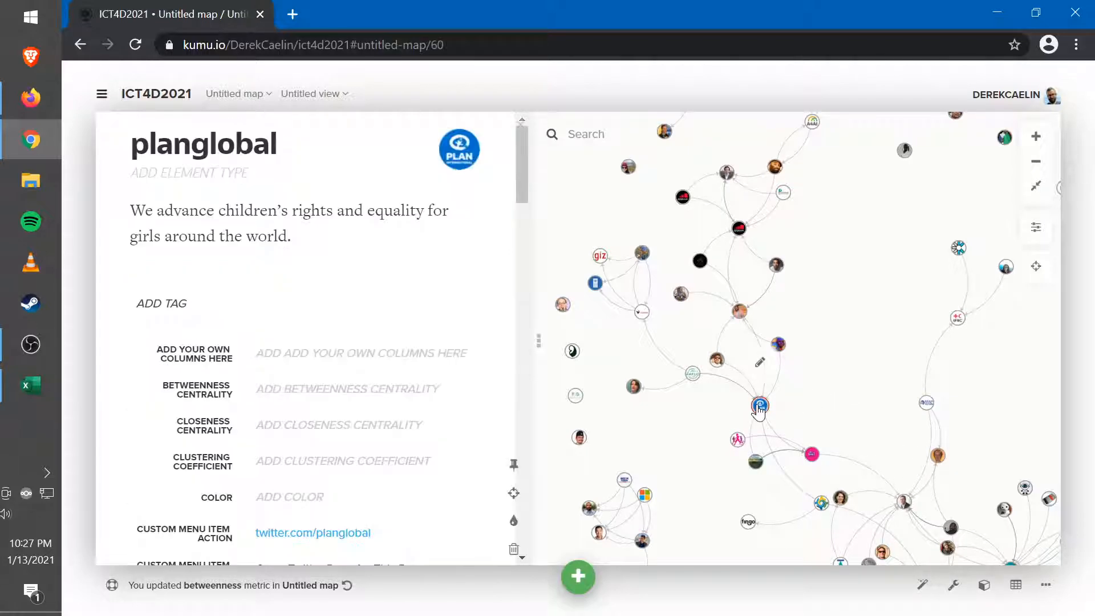
pyautogui.click(775, 364)
pyautogui.click(741, 312)
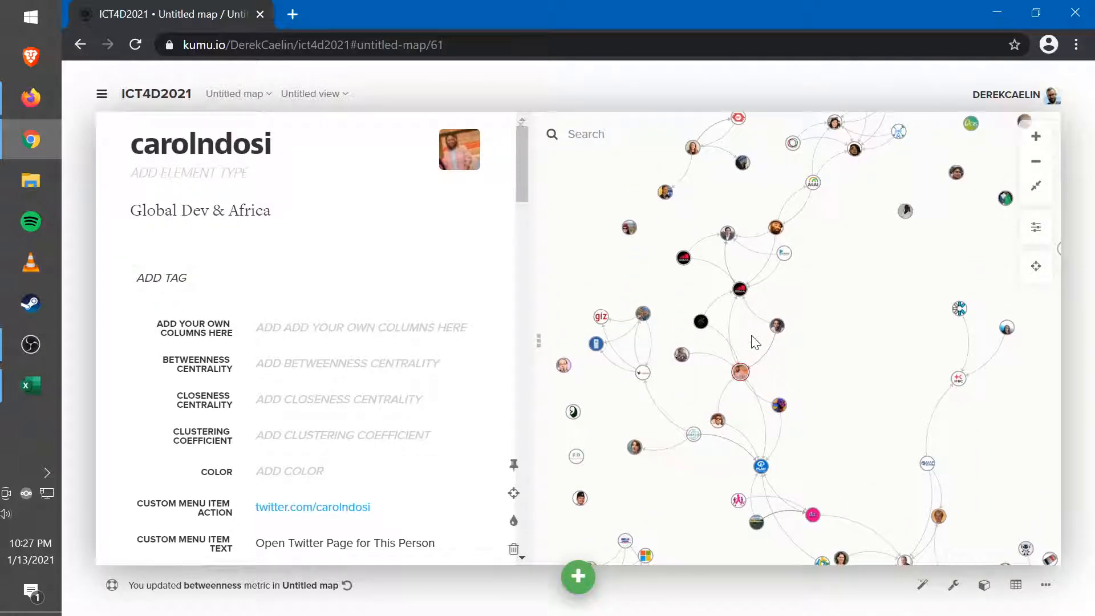
pyautogui.click(718, 421)
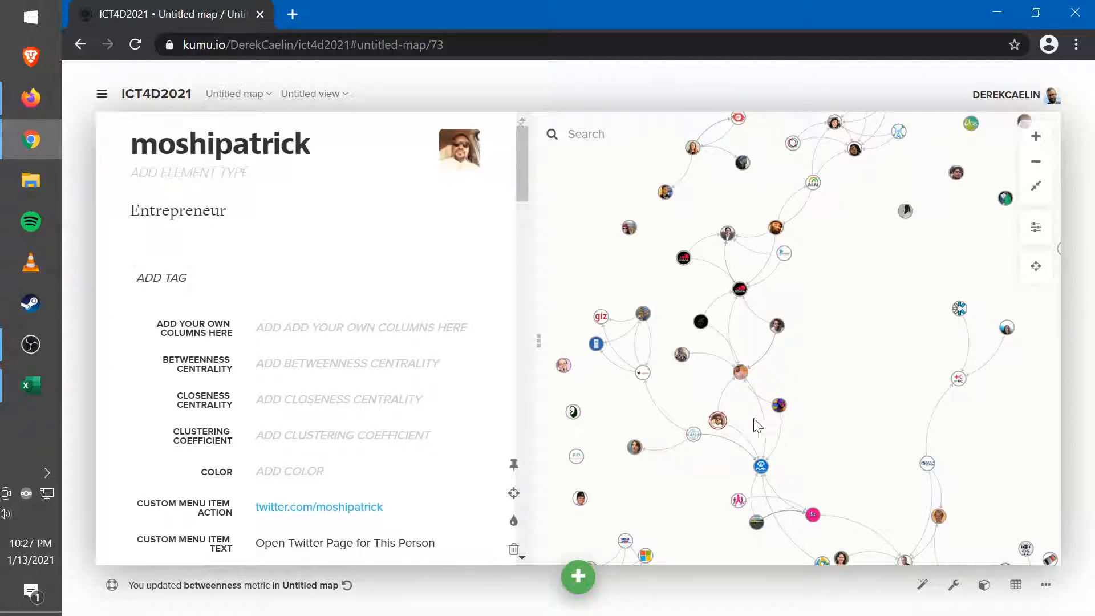
pyautogui.click(722, 395)
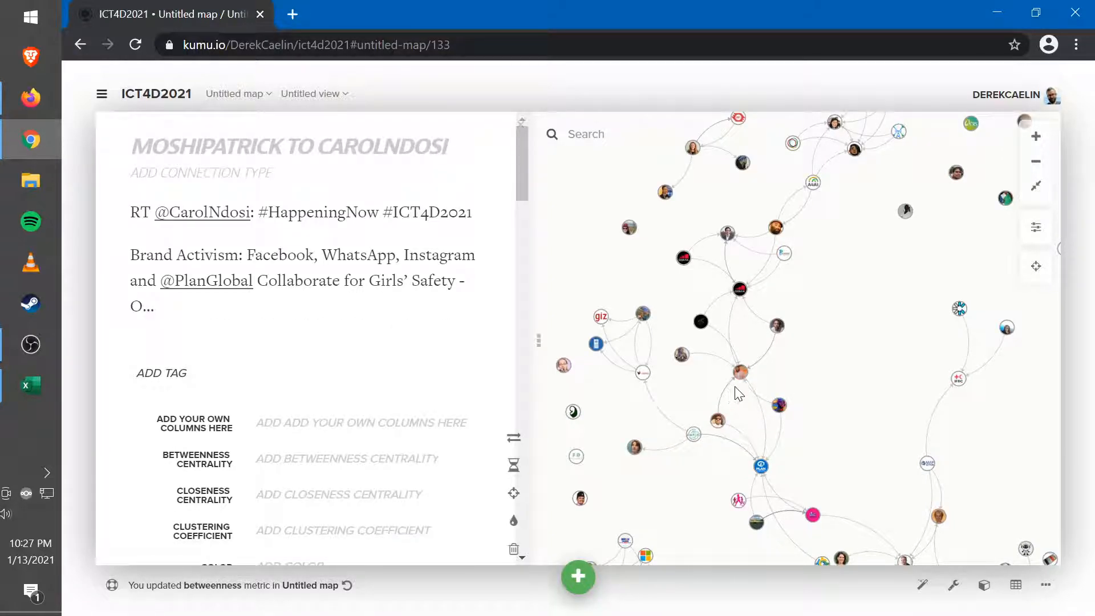
pyautogui.click(741, 373)
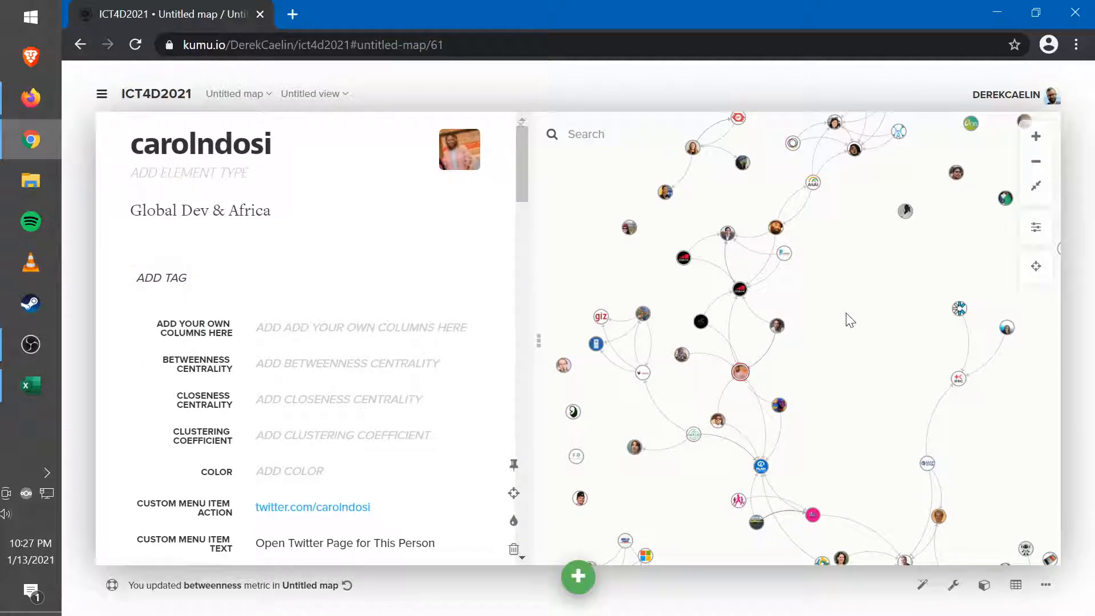
# Read the Brand Activism tweet linking the Global Dev & Africa element to planglobal, and review both elements' profiles
pyautogui.click(765, 436)
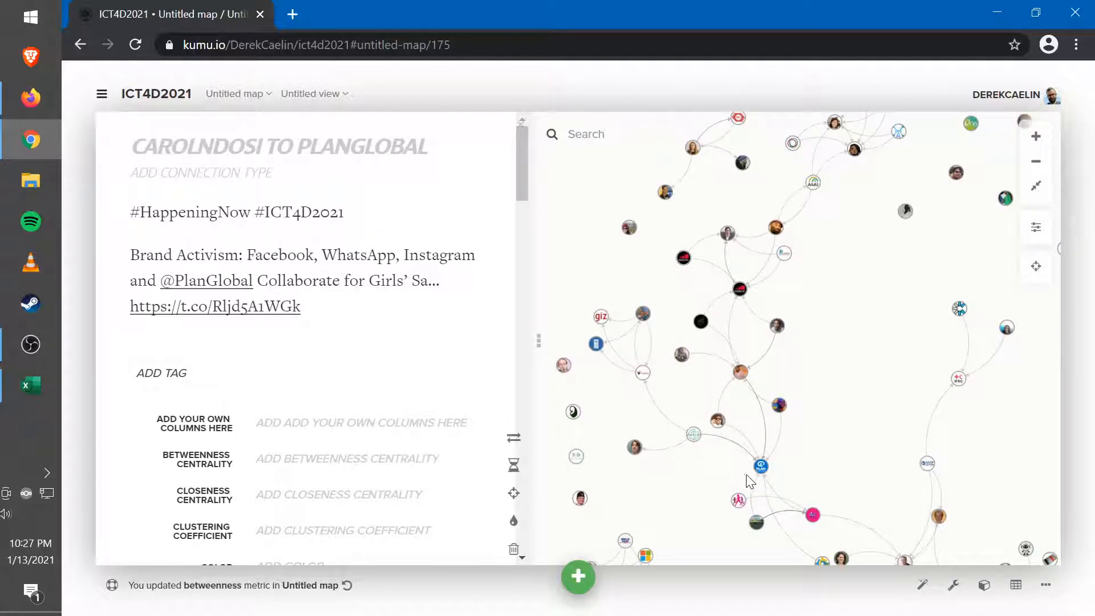
pyautogui.click(759, 466)
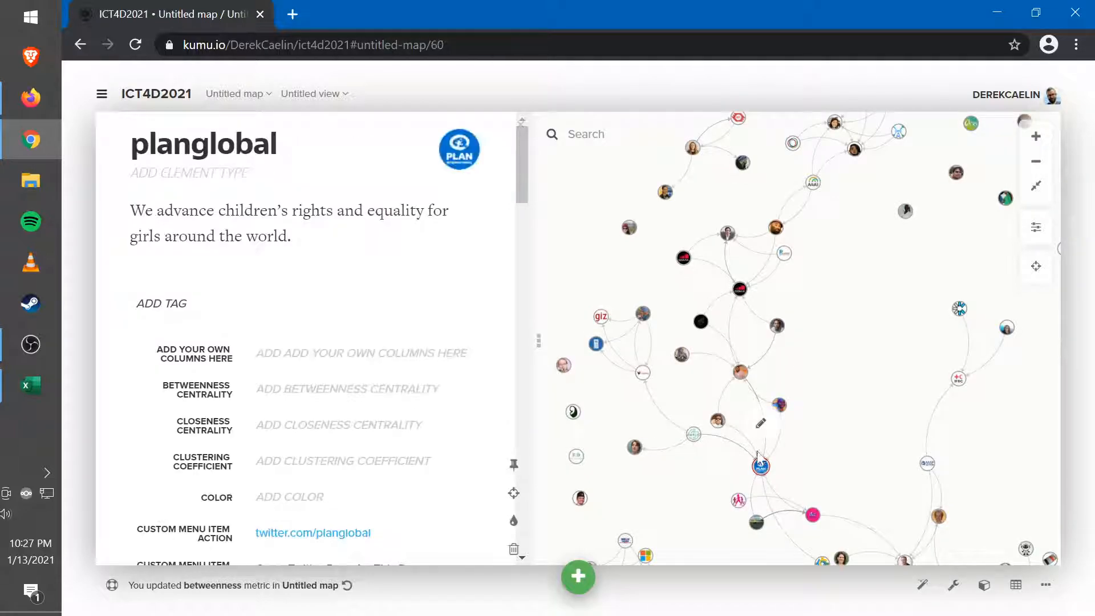
pyautogui.click(740, 375)
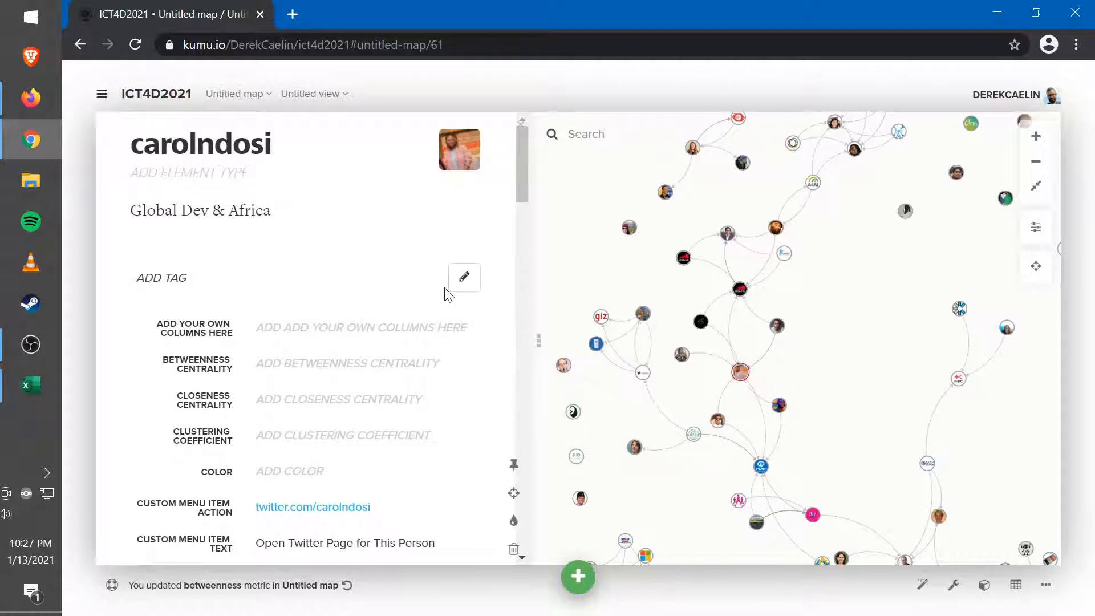
pyautogui.click(760, 465)
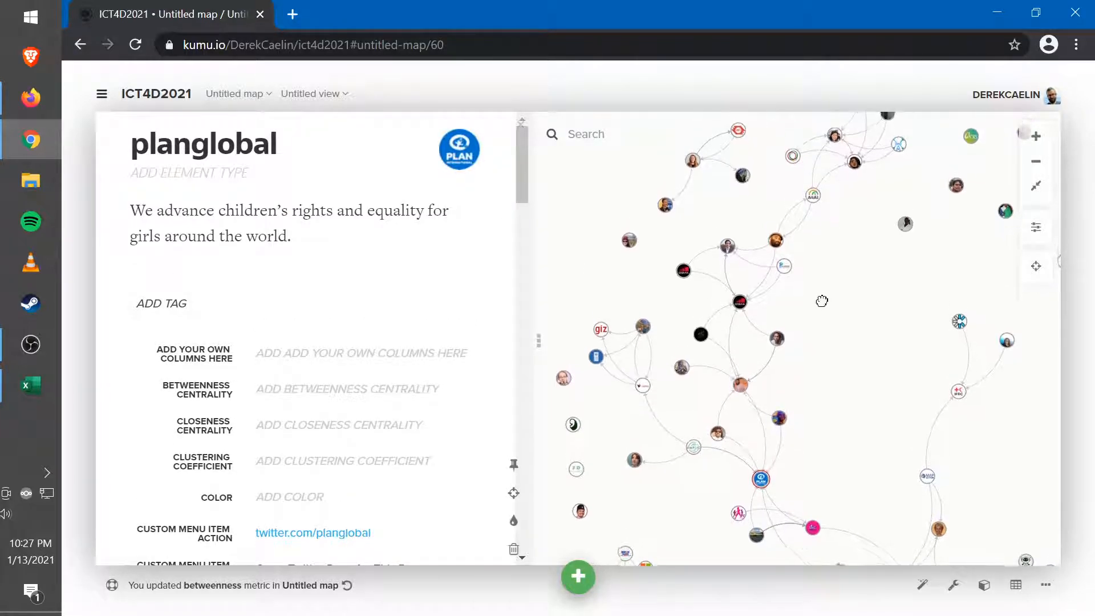
# Trace the connections from planglobal past gsmam4d and a4a_internet, and read the profile of the social justice and digital rights advocate
pyautogui.scroll(-5, 761, 349)
pyautogui.scroll(10, 760, 349)
pyautogui.scroll(-2, 823, 391)
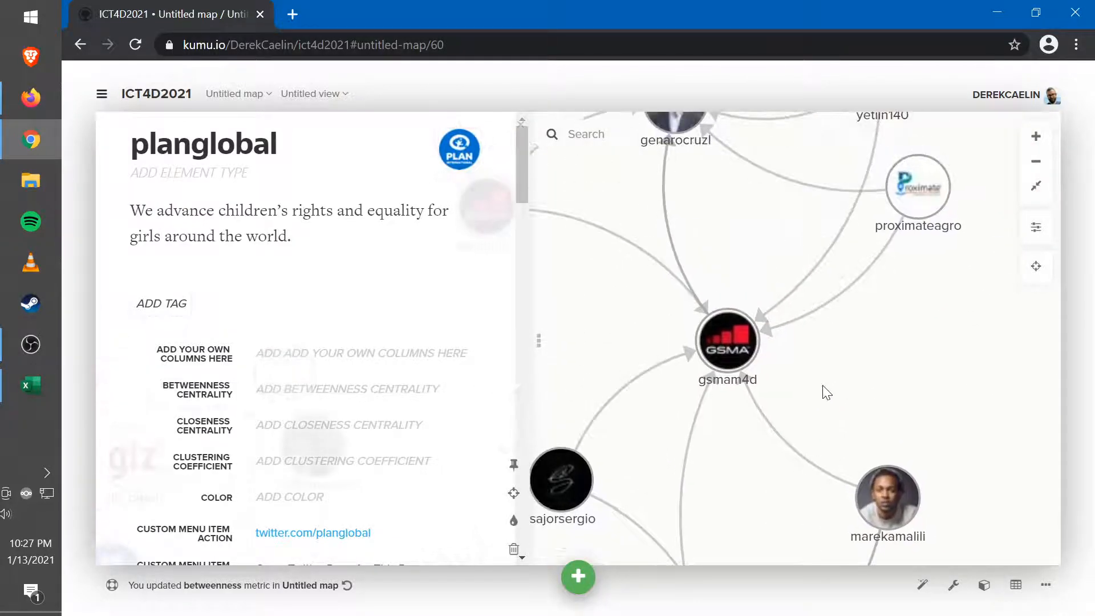
pyautogui.scroll(-4, 824, 391)
pyautogui.scroll(3, 826, 393)
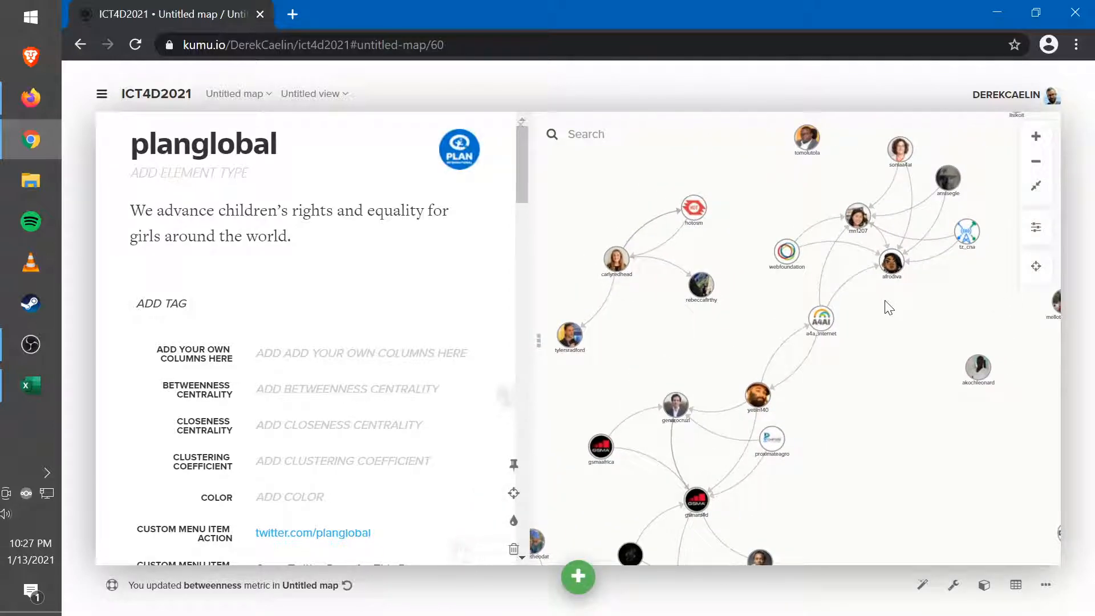
pyautogui.click(891, 263)
pyautogui.scroll(3, 862, 405)
pyautogui.scroll(-6, 858, 404)
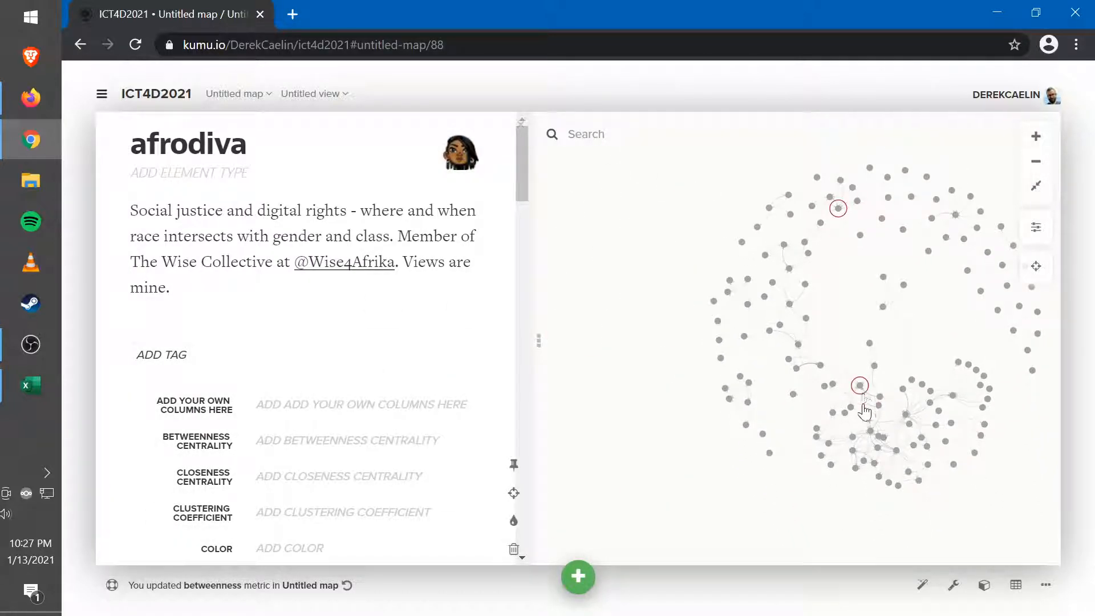
pyautogui.moveTo(934, 320); pyautogui.dragTo(900, 336)
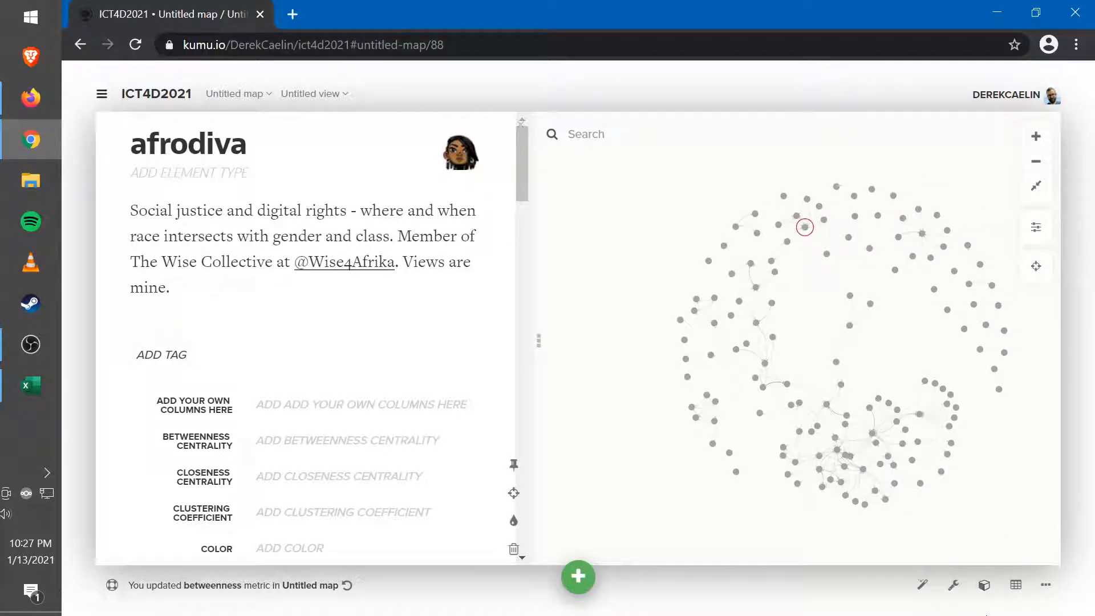
# Rerun community detection on the network and save the resulting communities to the map
pyautogui.click(984, 584)
pyautogui.click(861, 547)
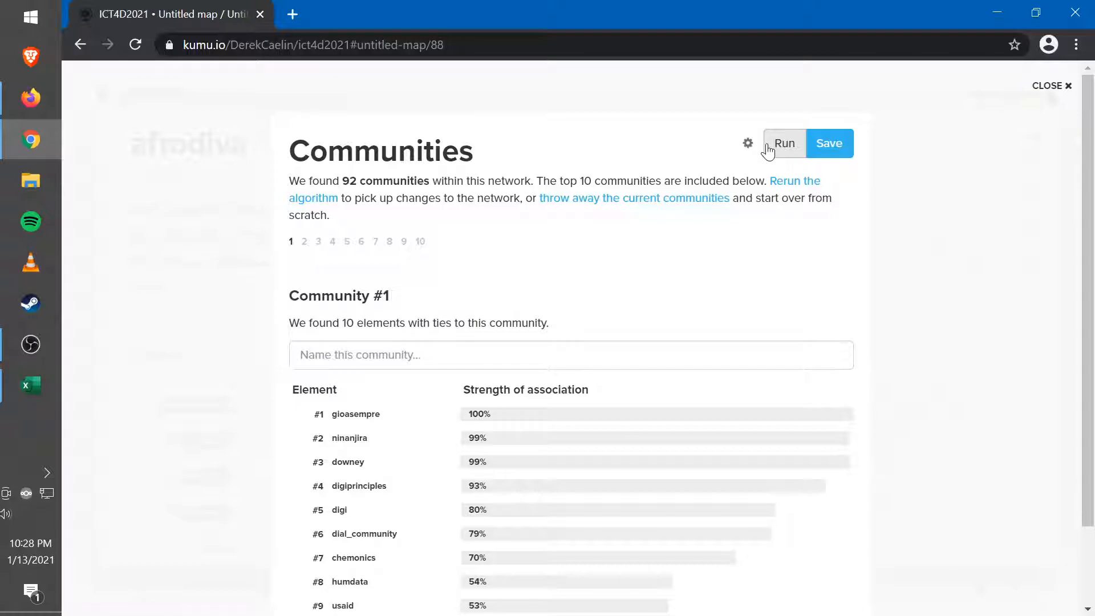
pyautogui.click(767, 149)
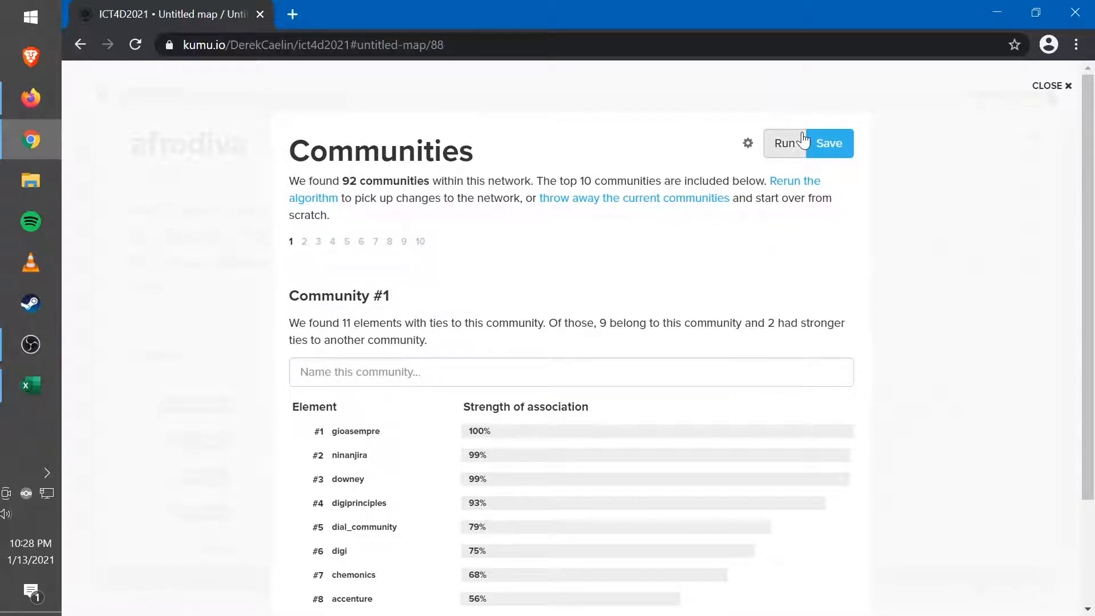
pyautogui.click(837, 143)
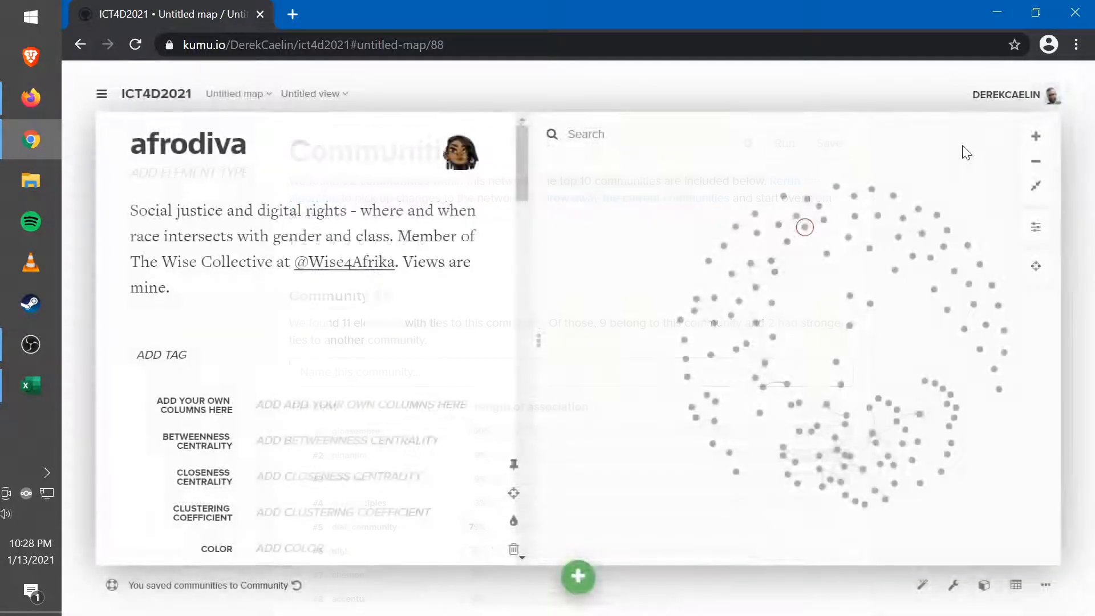
# Color the elements of the current view by the Community field and inspect the map
pyautogui.click(1036, 227)
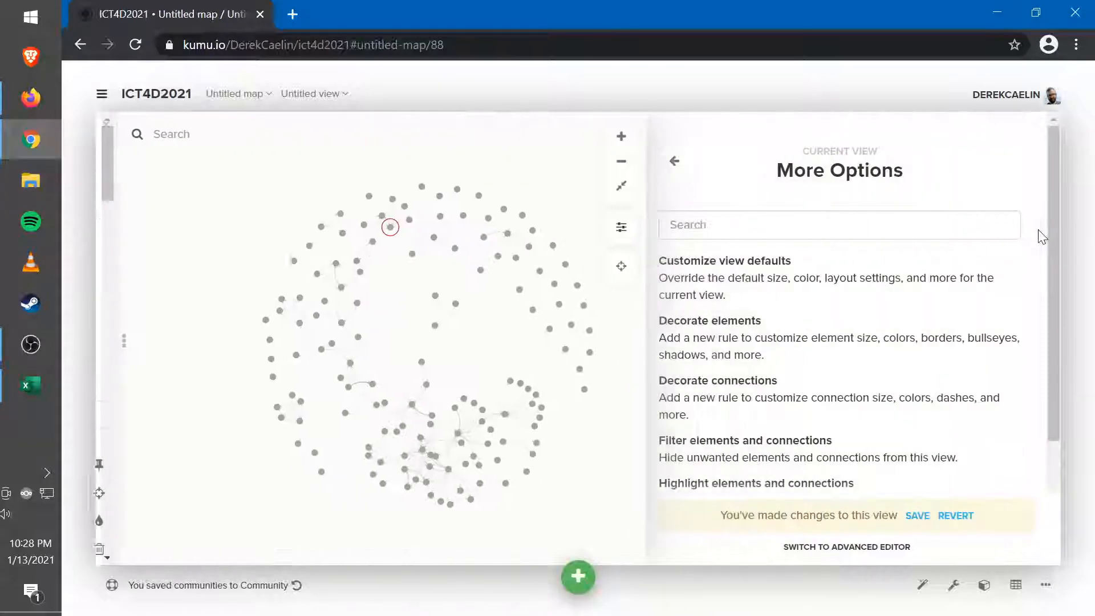
pyautogui.click(756, 260)
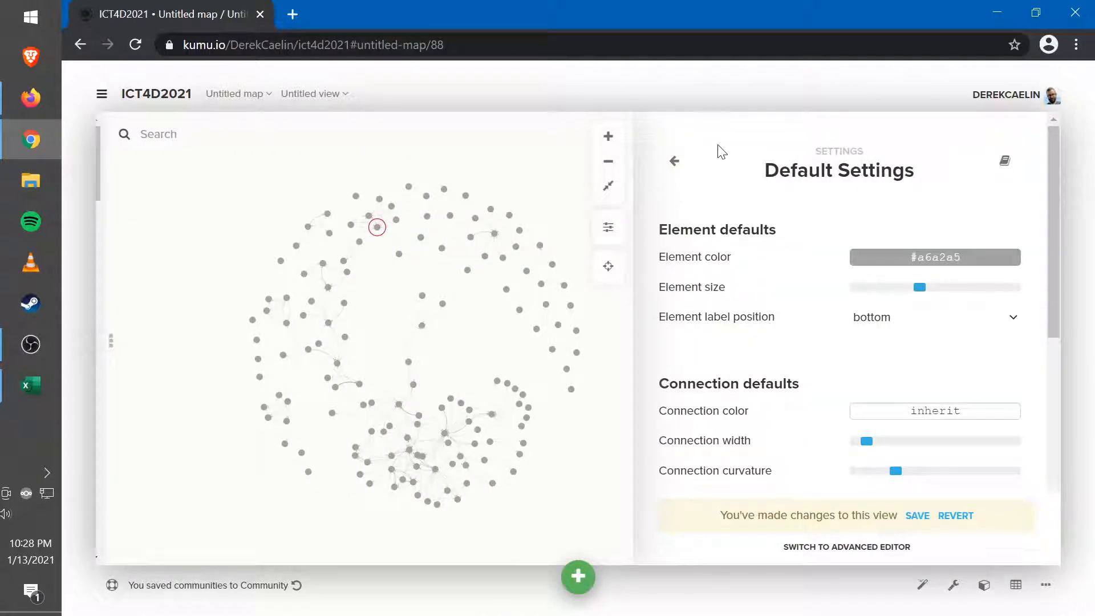
pyautogui.click(683, 166)
pyautogui.click(798, 251)
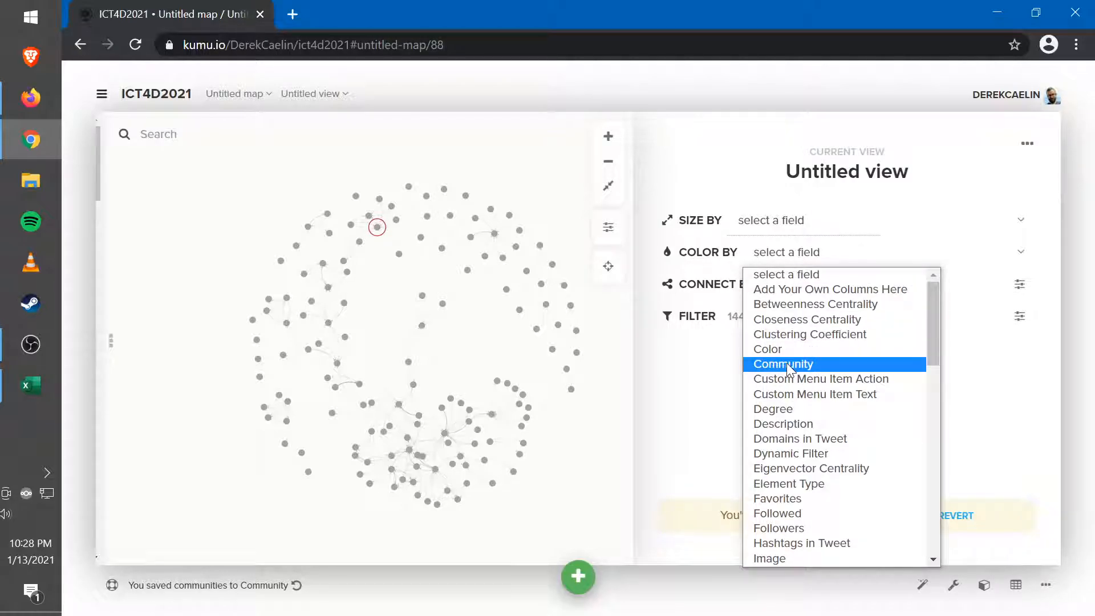
pyautogui.click(770, 365)
pyautogui.moveTo(503, 341); pyautogui.dragTo(548, 340)
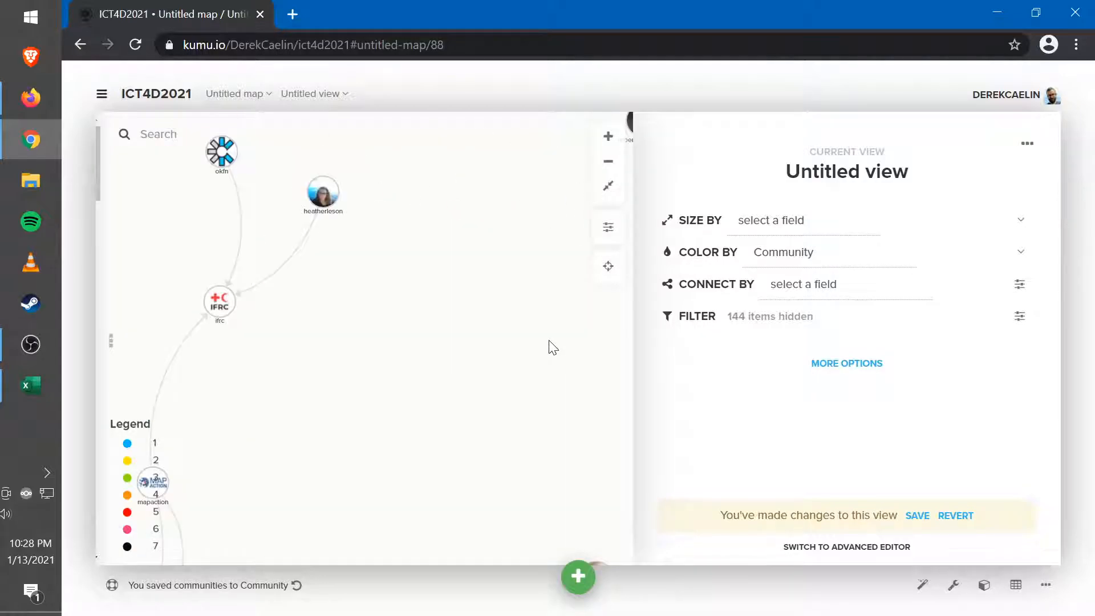
# Switch the view's template to systems and then to social network analysis in the view defaults
pyautogui.scroll(5, 489, 484)
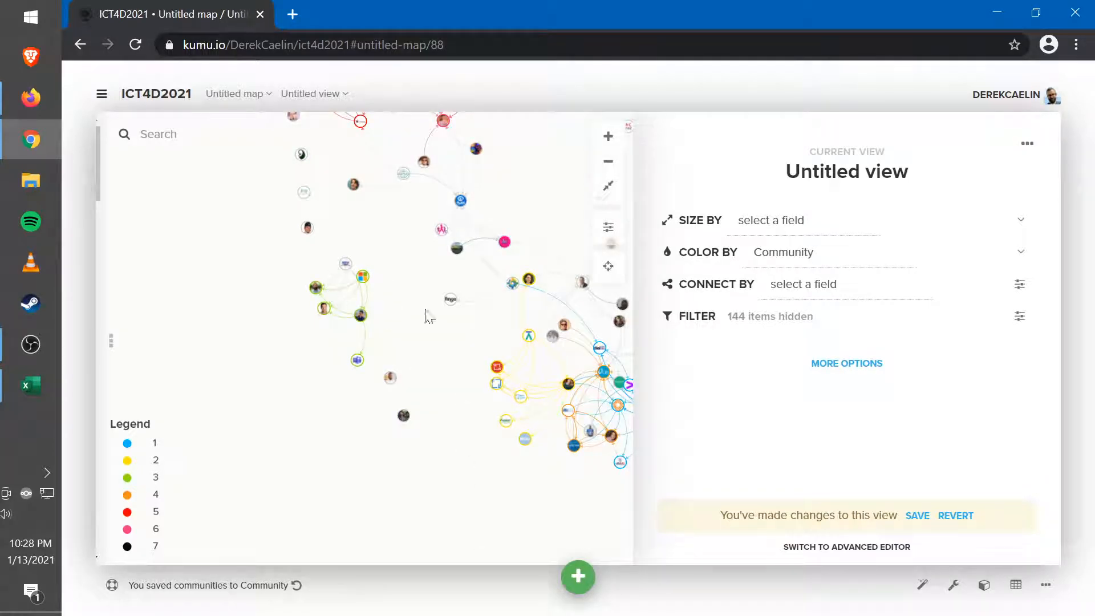
pyautogui.click(839, 363)
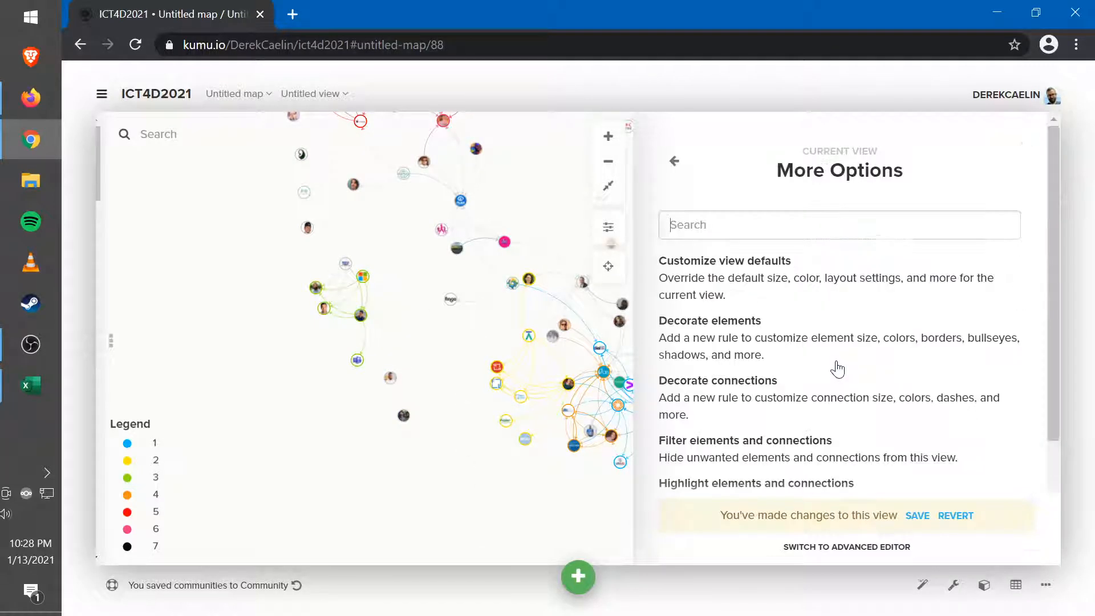
pyautogui.click(723, 262)
pyautogui.scroll(-8, 800, 295)
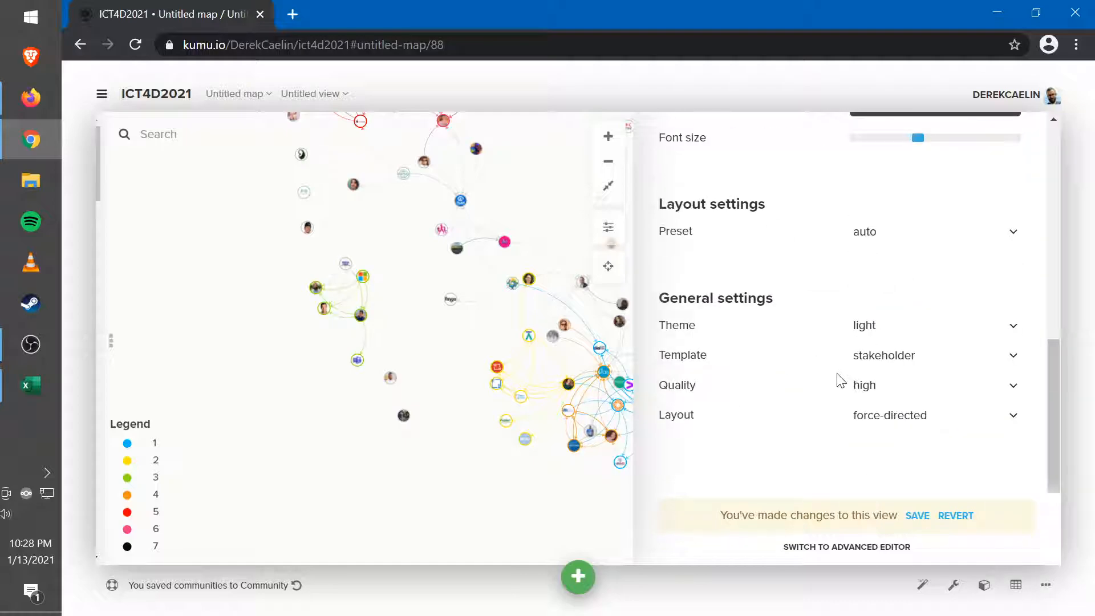
pyautogui.click(864, 358)
pyautogui.click(884, 386)
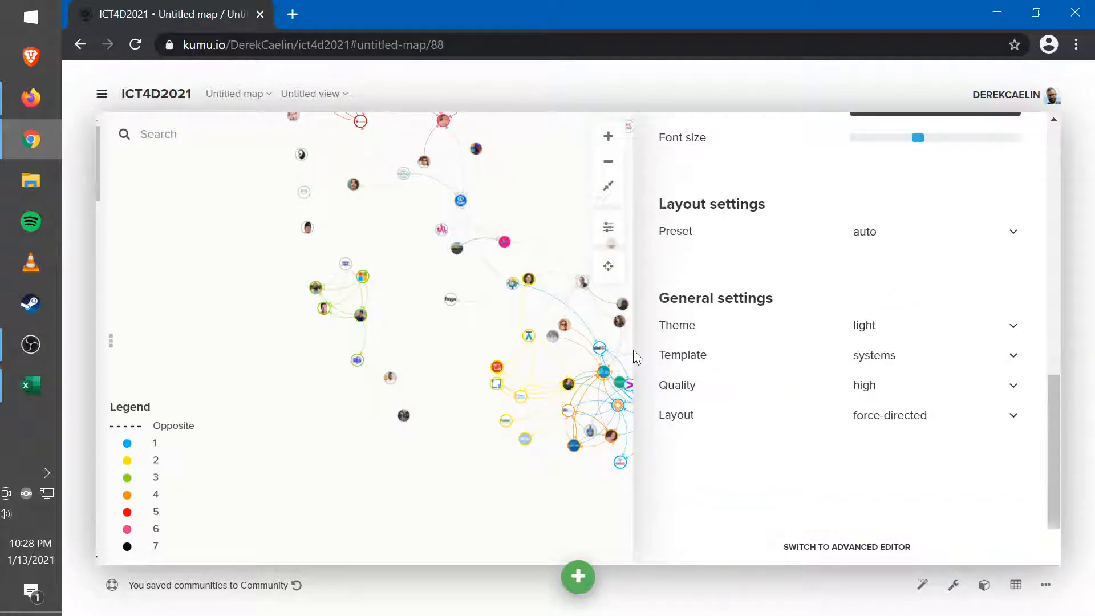
pyautogui.click(883, 354)
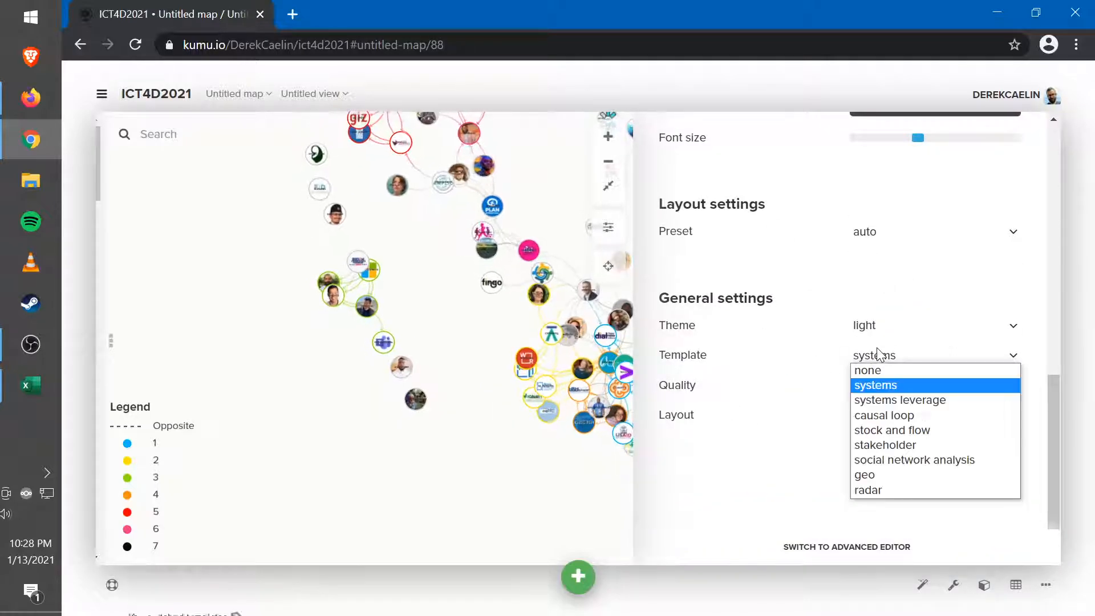
pyautogui.click(874, 461)
# Examine the colored community clusters and the links between them across the map
pyautogui.moveTo(436, 467); pyautogui.dragTo(337, 428)
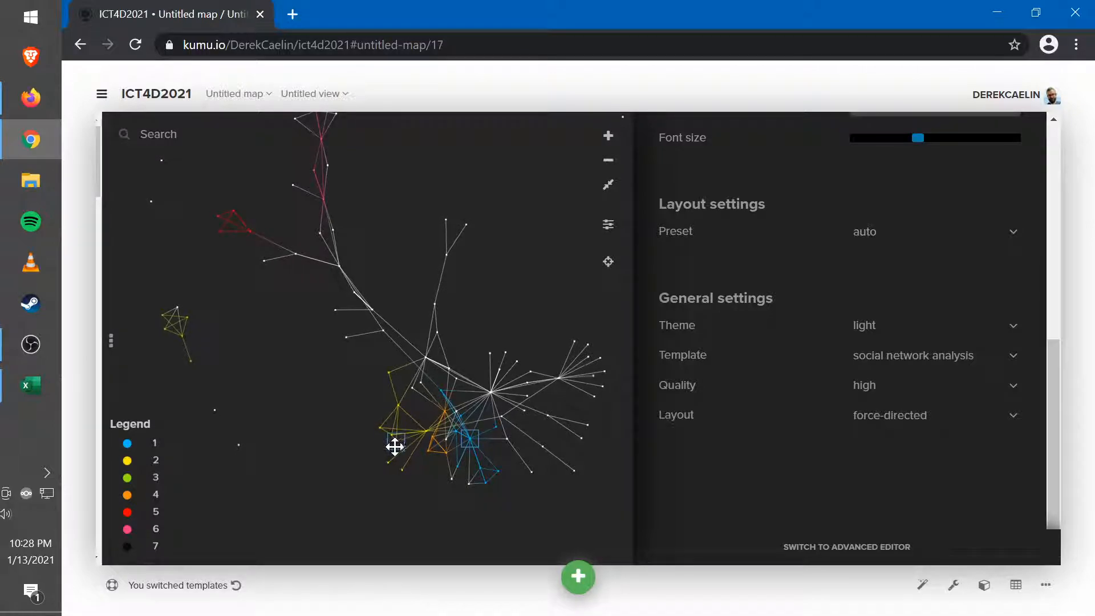
pyautogui.moveTo(315, 313); pyautogui.dragTo(335, 365)
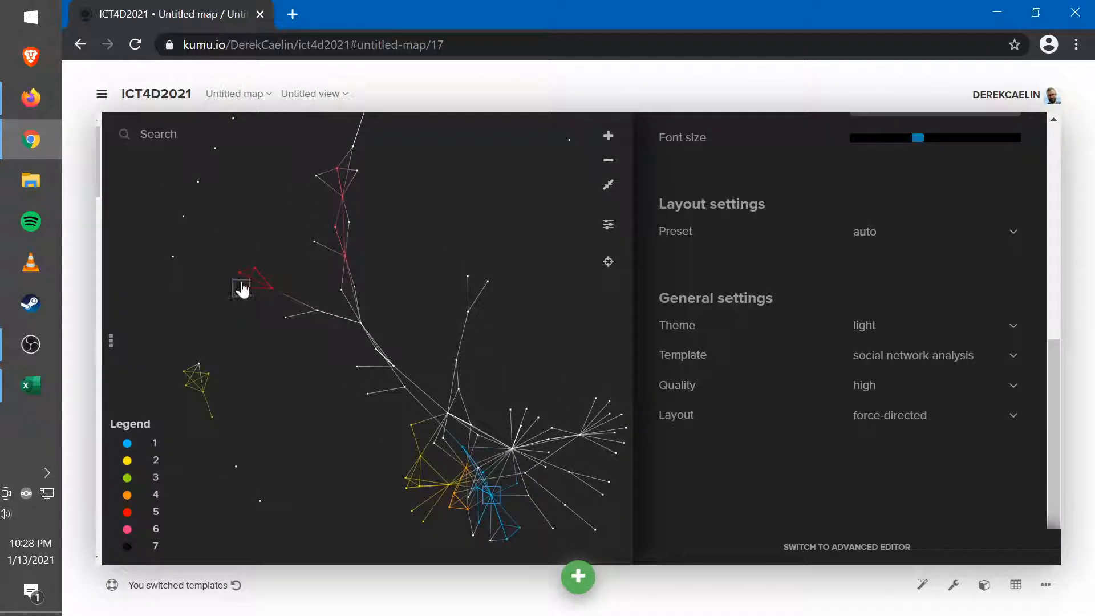
pyautogui.moveTo(428, 166)
pyautogui.mouseDown()
pyautogui.moveTo(438, 385)
pyautogui.moveTo(286, 344)
pyautogui.moveTo(244, 350)
pyautogui.moveTo(354, 301)
pyautogui.moveTo(371, 213)
pyautogui.mouseUp()
pyautogui.moveTo(371, 250); pyautogui.dragTo(379, 183)
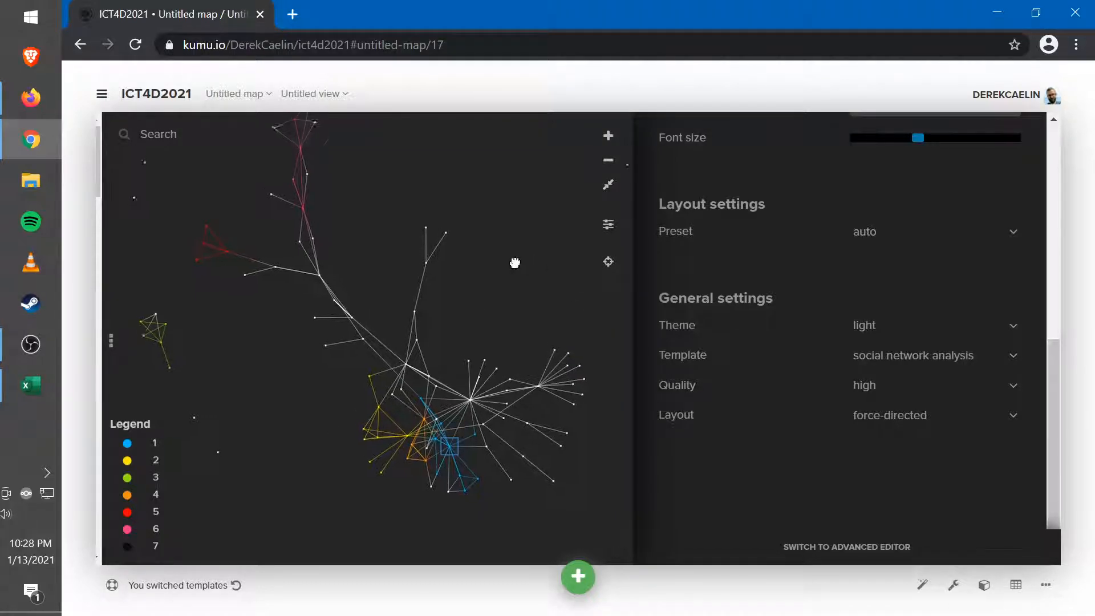
pyautogui.moveTo(513, 262); pyautogui.dragTo(560, 338)
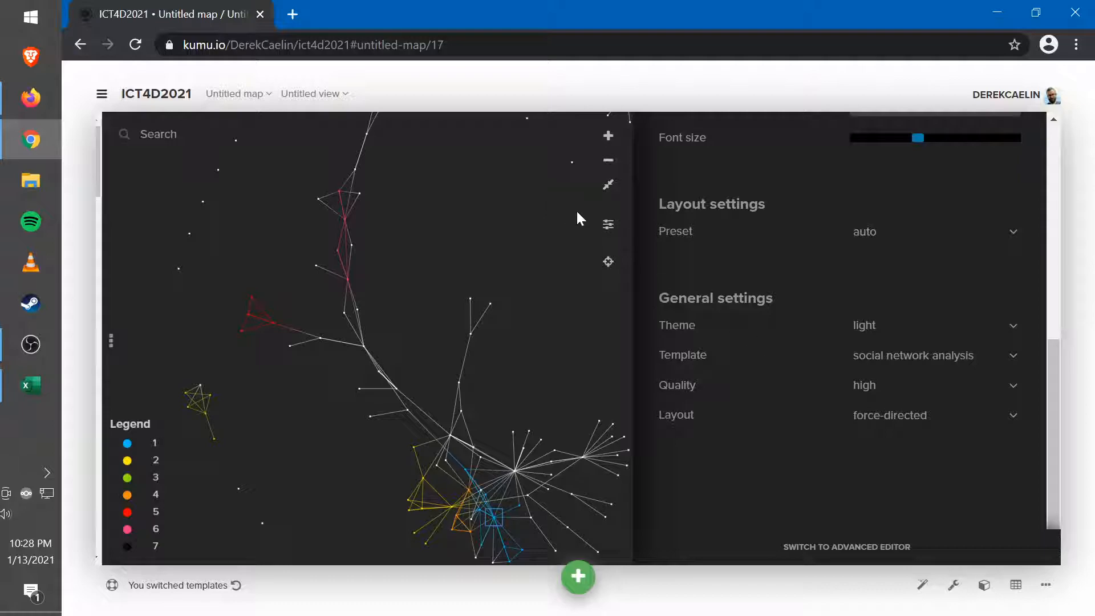
# Undo both template switches and hide the central hub element that most other elements connect to
pyautogui.click(608, 224)
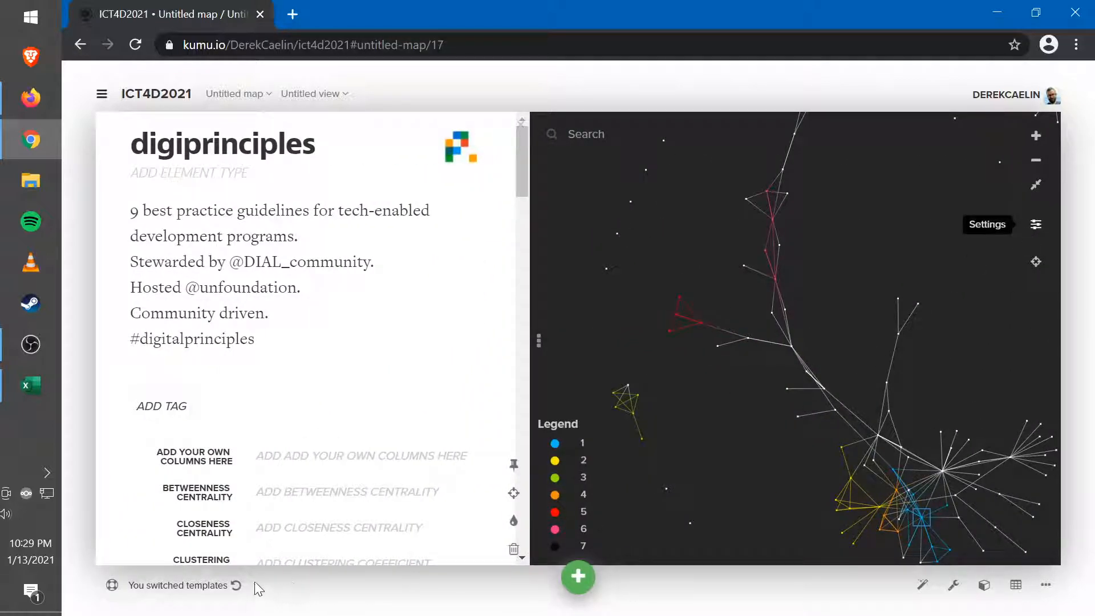
pyautogui.click(236, 585)
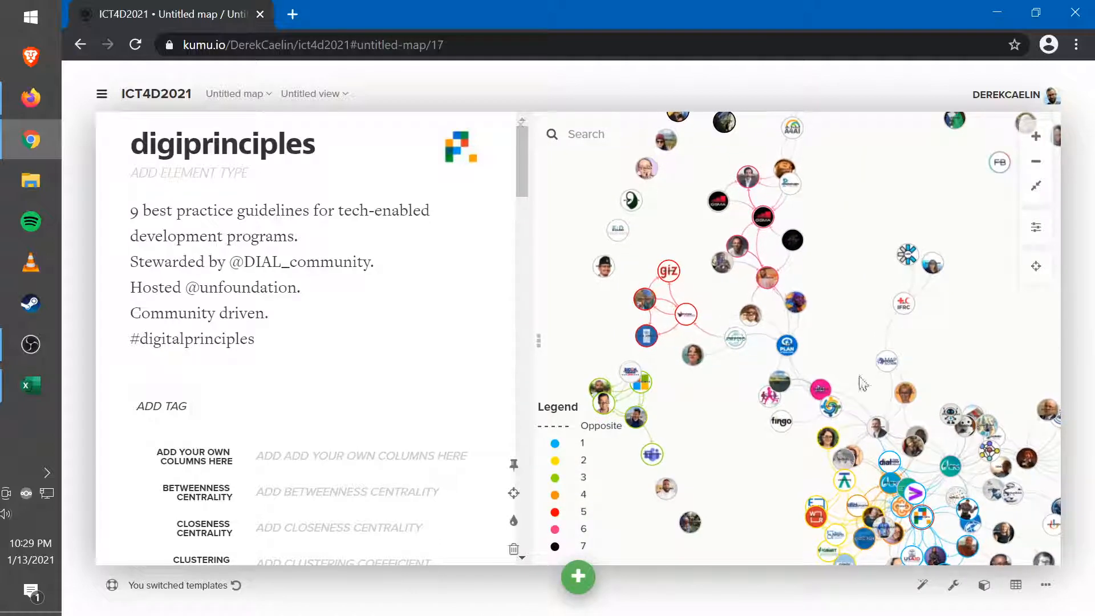
pyautogui.click(236, 585)
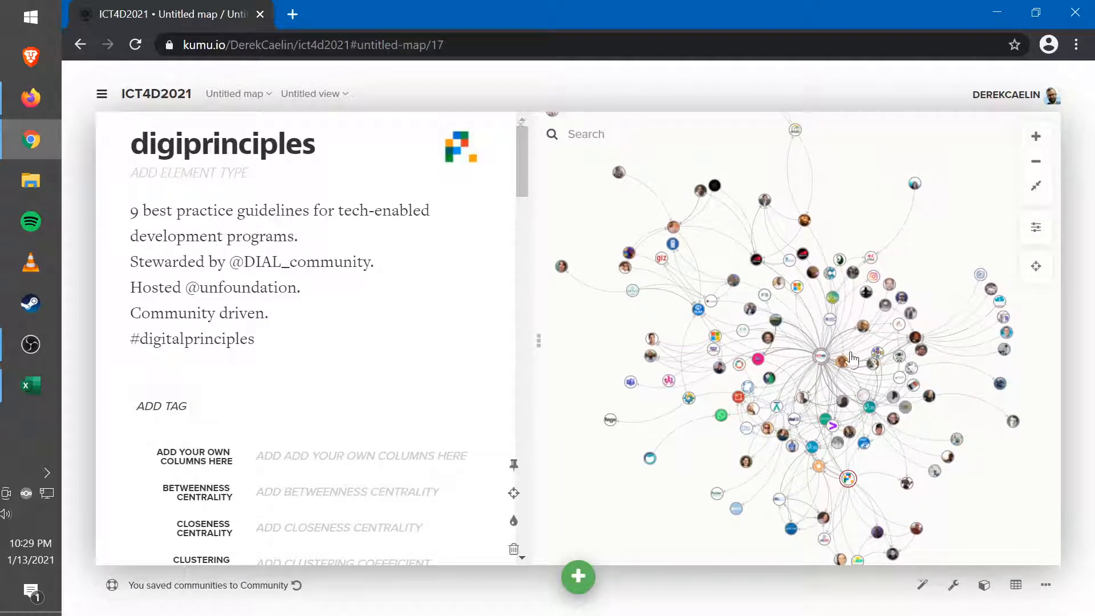
pyautogui.rightClick(821, 358)
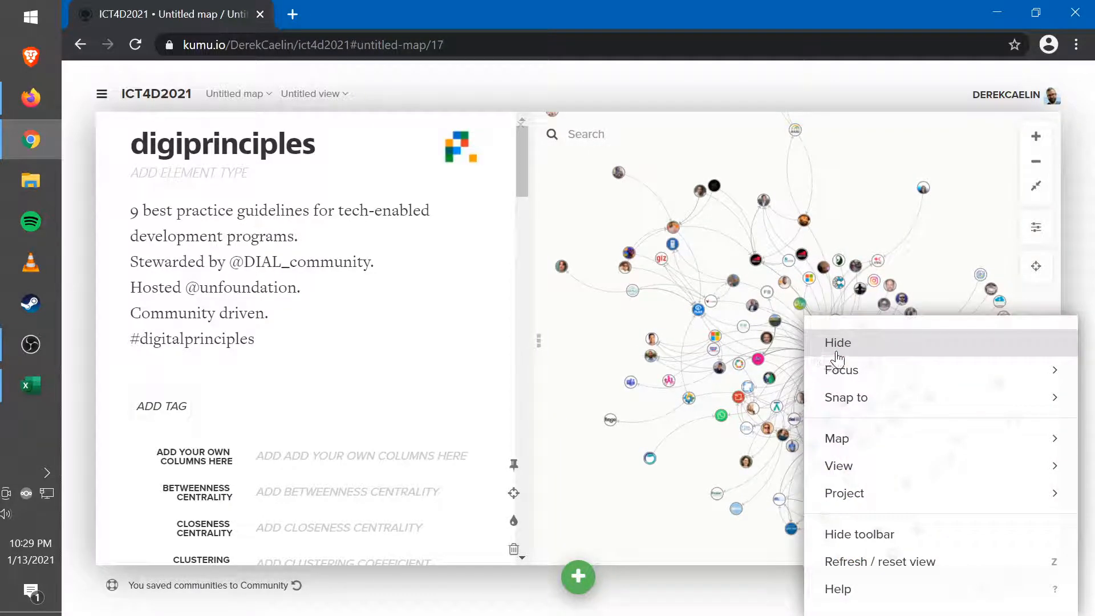
pyautogui.click(833, 345)
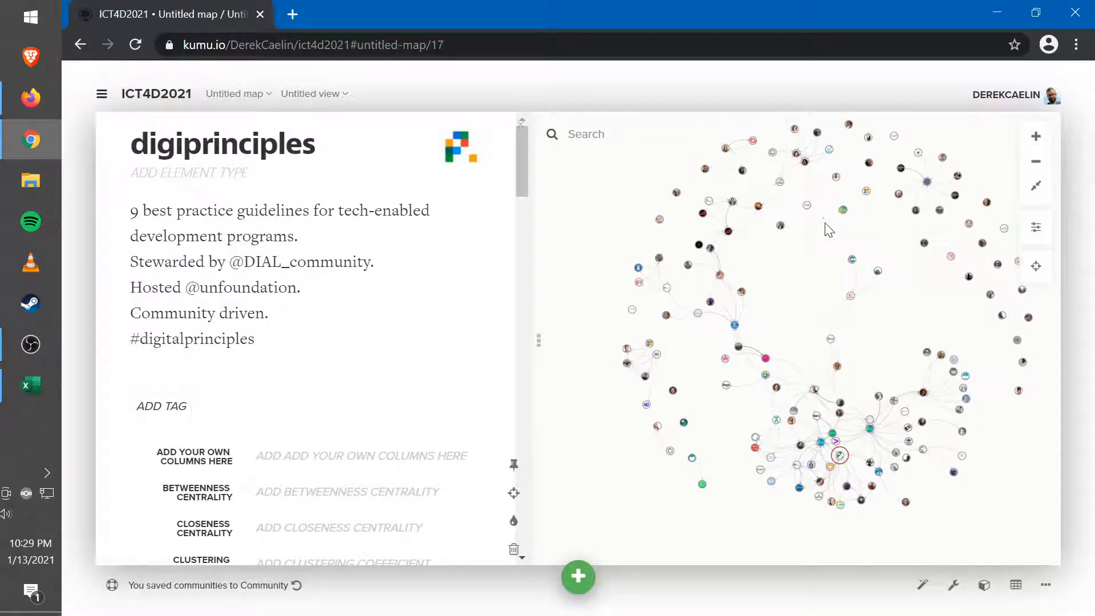
# Switch to Excel, look over the Connections and Elements sheets of AwesomeAnalysis.xlsx, and return to the Kumu map
pyautogui.hotkey('alt', 'Tab')
pyautogui.press('Tab')
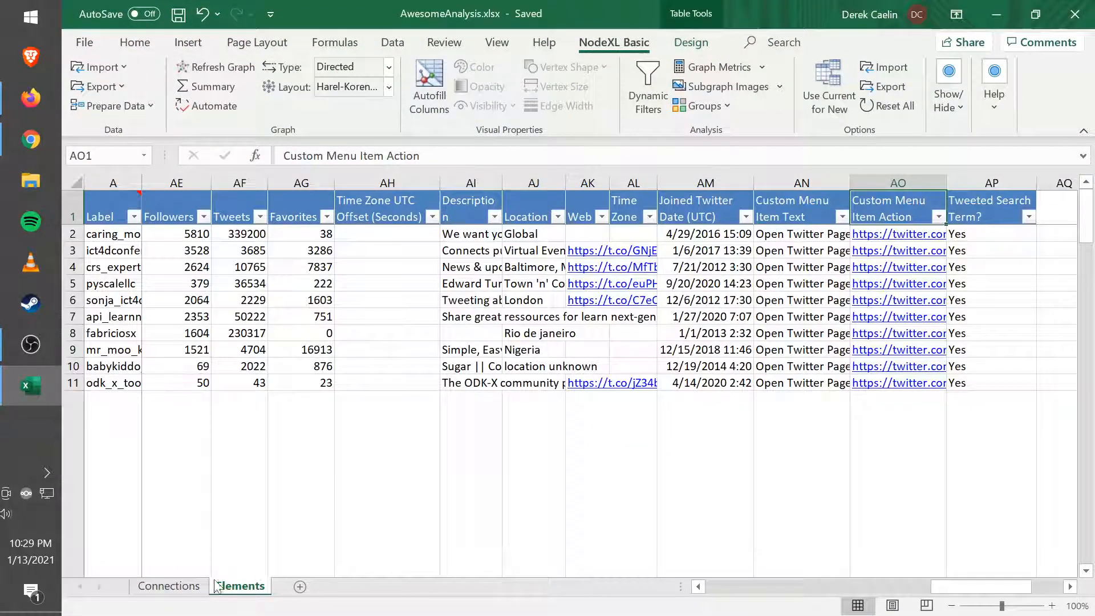
pyautogui.click(196, 585)
pyautogui.click(236, 585)
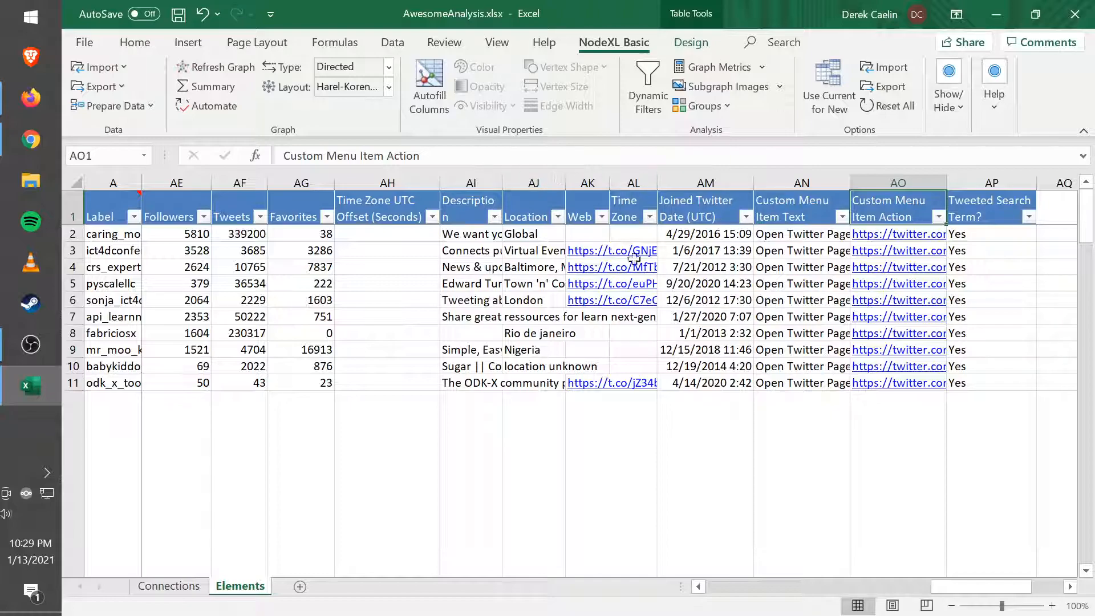
pyautogui.hotkey('alt', 'Tab')
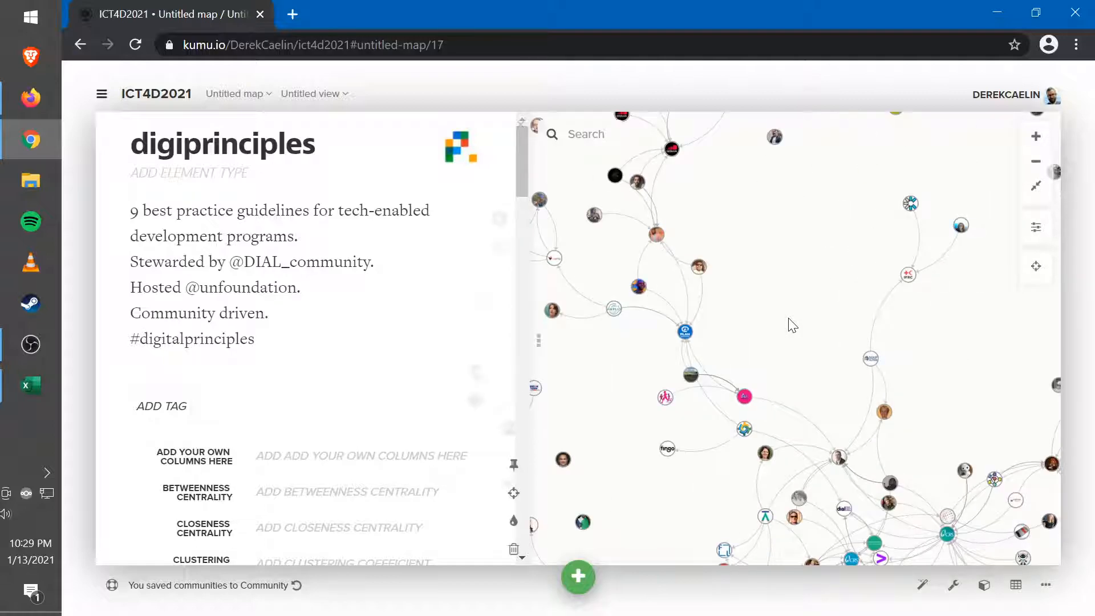
# Read the tweet on the connection from mapaction to ifrc and check the ifrc element
pyautogui.scroll(5, 789, 320)
pyautogui.moveTo(804, 371); pyautogui.dragTo(763, 295)
pyautogui.click(840, 226)
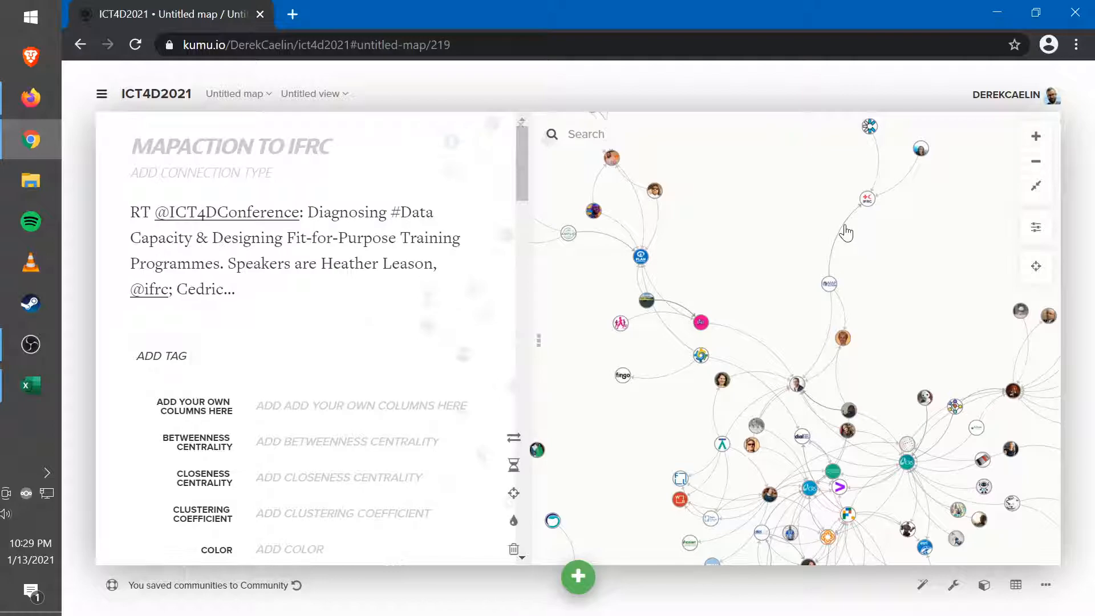
pyautogui.click(867, 198)
pyautogui.click(864, 342)
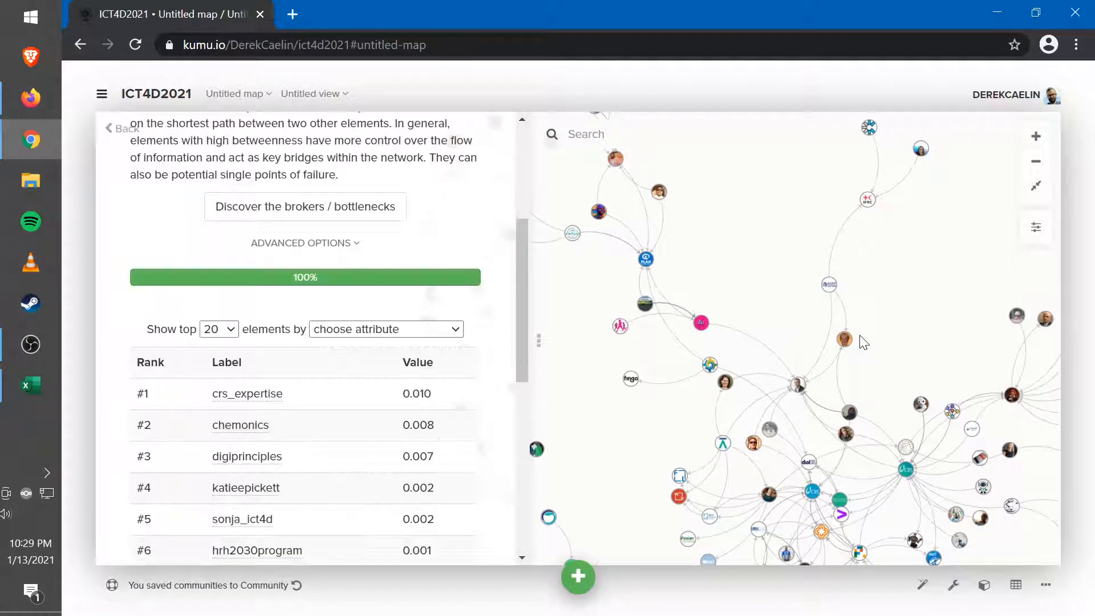
# Examine the overall network structure, including the dense core, the branching chains and the isolated elements around it
pyautogui.moveTo(867, 335); pyautogui.dragTo(837, 307)
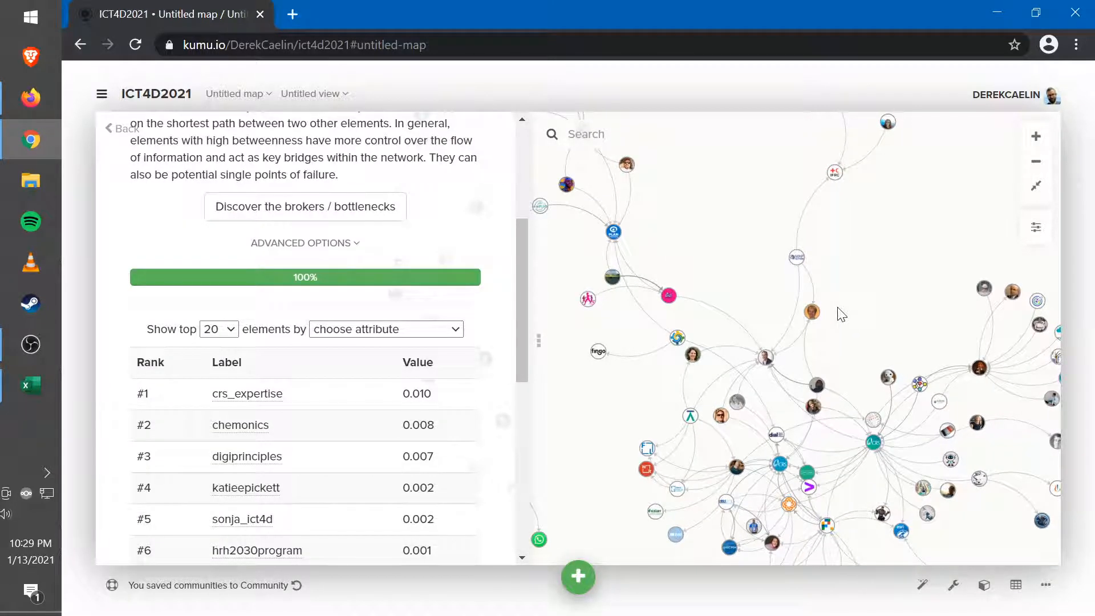
pyautogui.scroll(3, 841, 313)
pyautogui.scroll(-8, 842, 314)
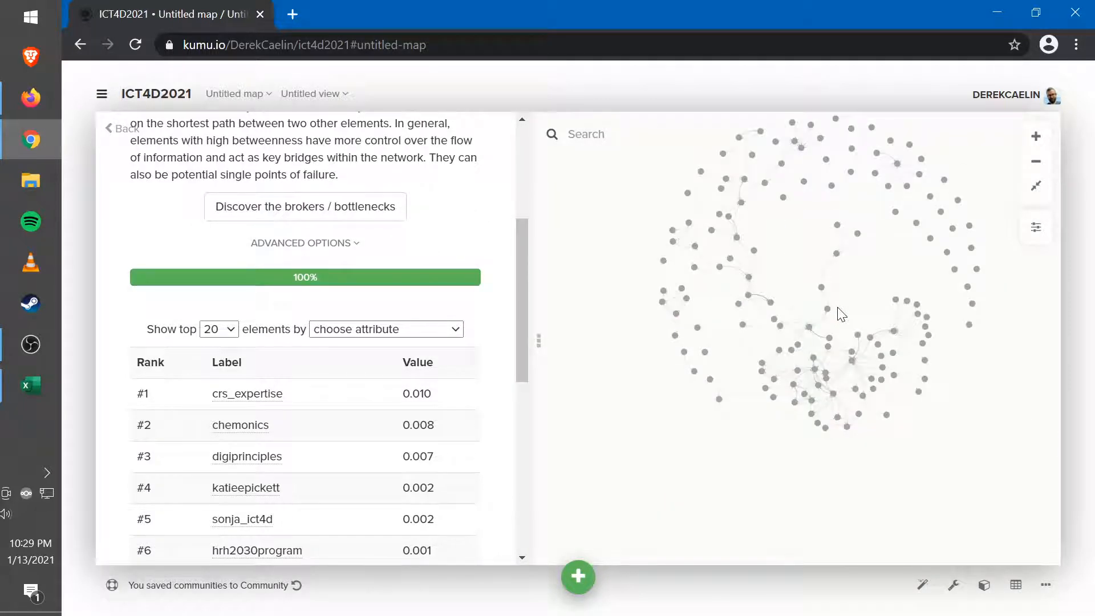
pyautogui.scroll(4, 841, 314)
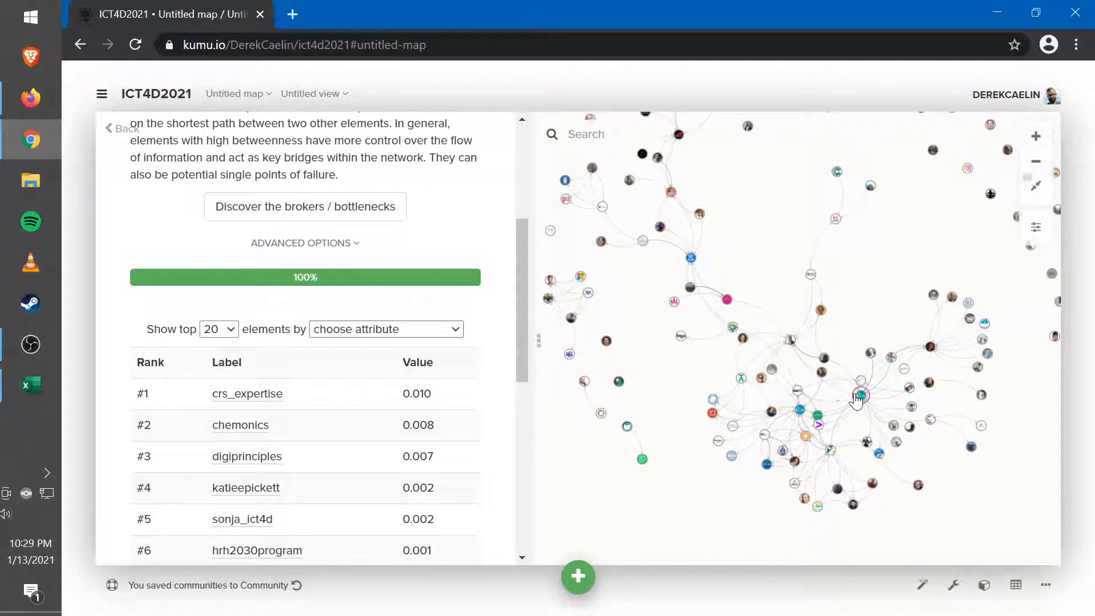
pyautogui.moveTo(870, 402); pyautogui.dragTo(860, 422)
pyautogui.click(870, 323)
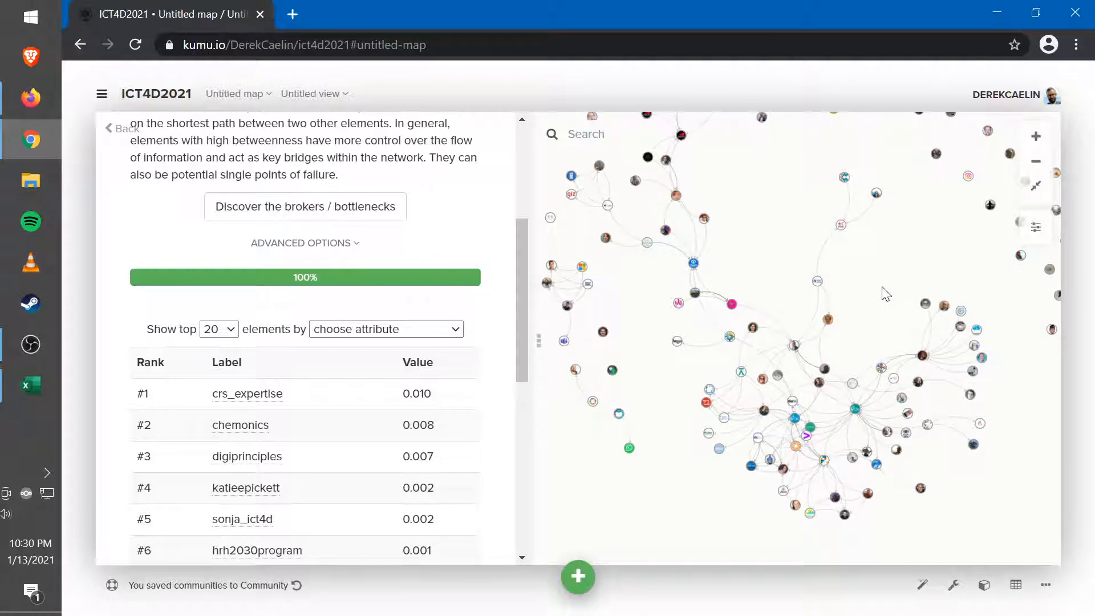
pyautogui.moveTo(765, 273); pyautogui.dragTo(797, 420)
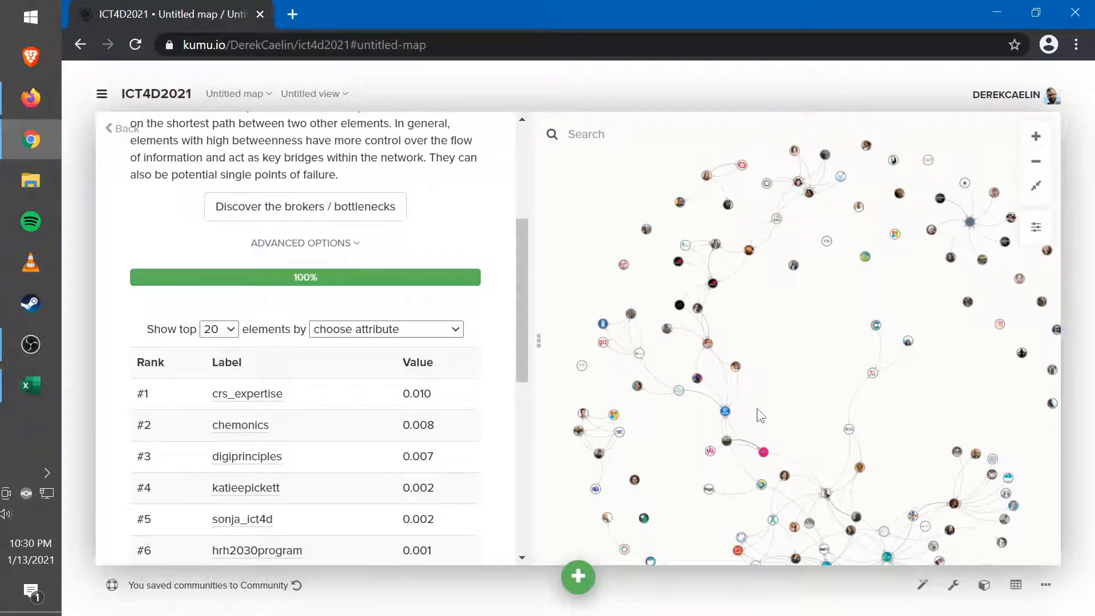
pyautogui.moveTo(807, 398); pyautogui.dragTo(733, 290)
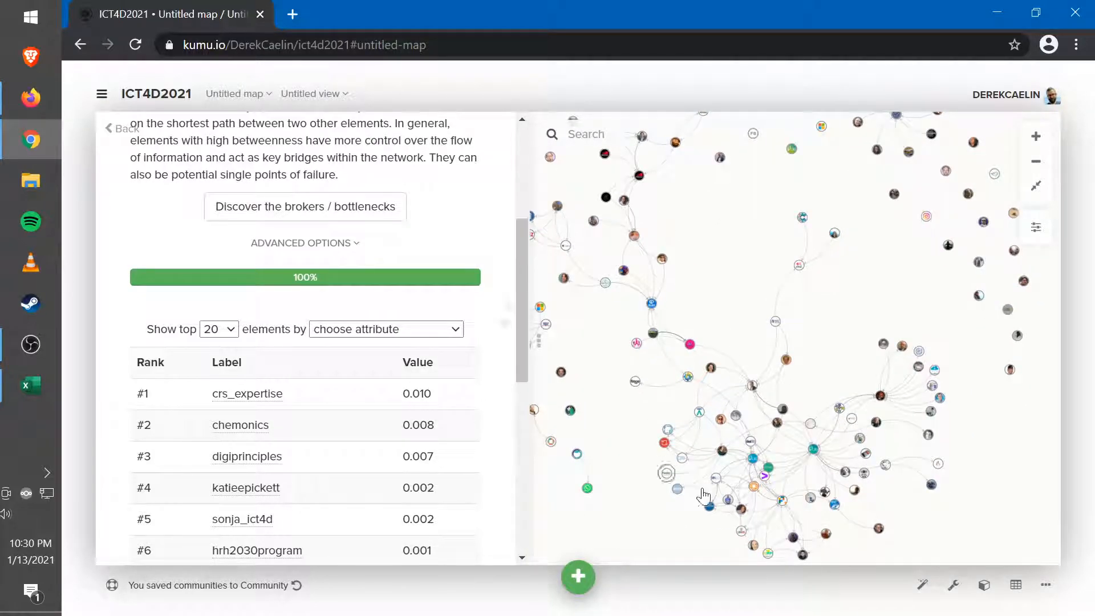
pyautogui.moveTo(877, 285); pyautogui.dragTo(878, 375)
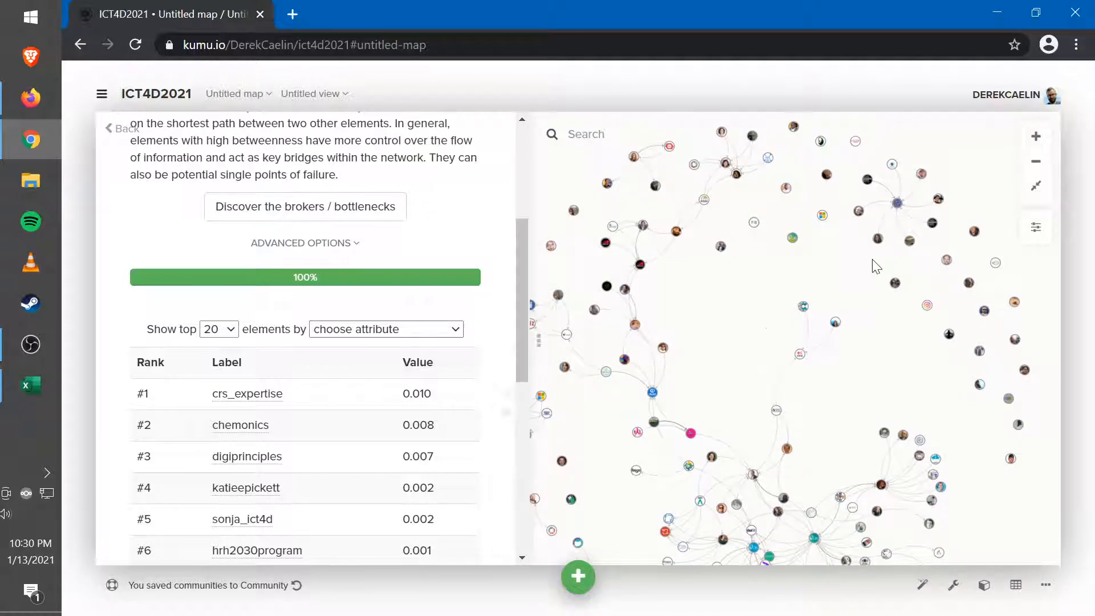
pyautogui.moveTo(704, 337); pyautogui.dragTo(770, 284)
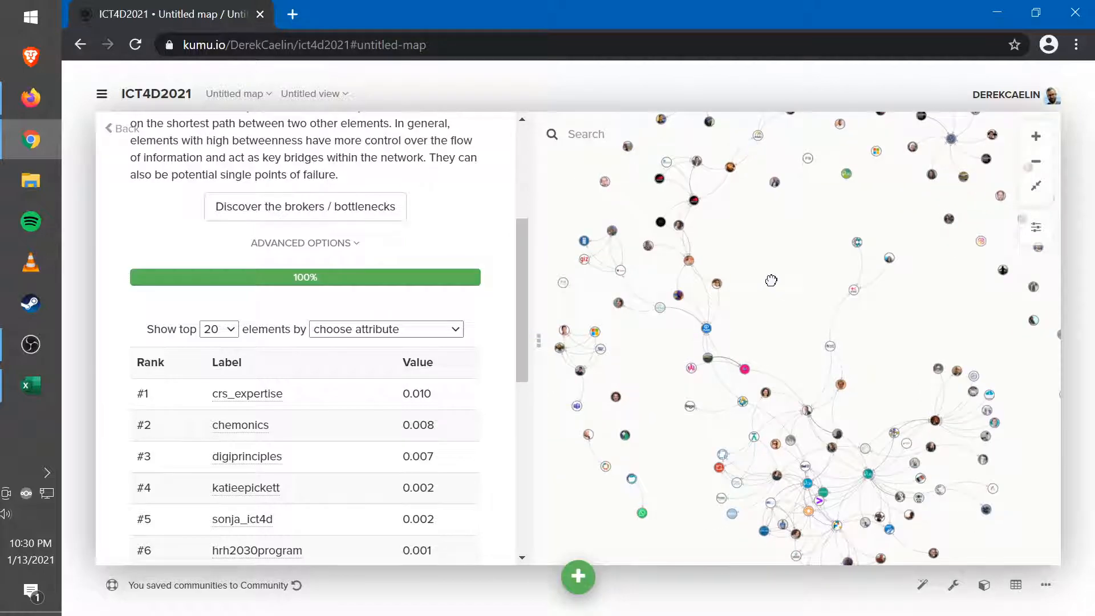
# Review the planglobal profile and inspect the connections around letgirlslearnk and the neighboring core of the network
pyautogui.click(704, 336)
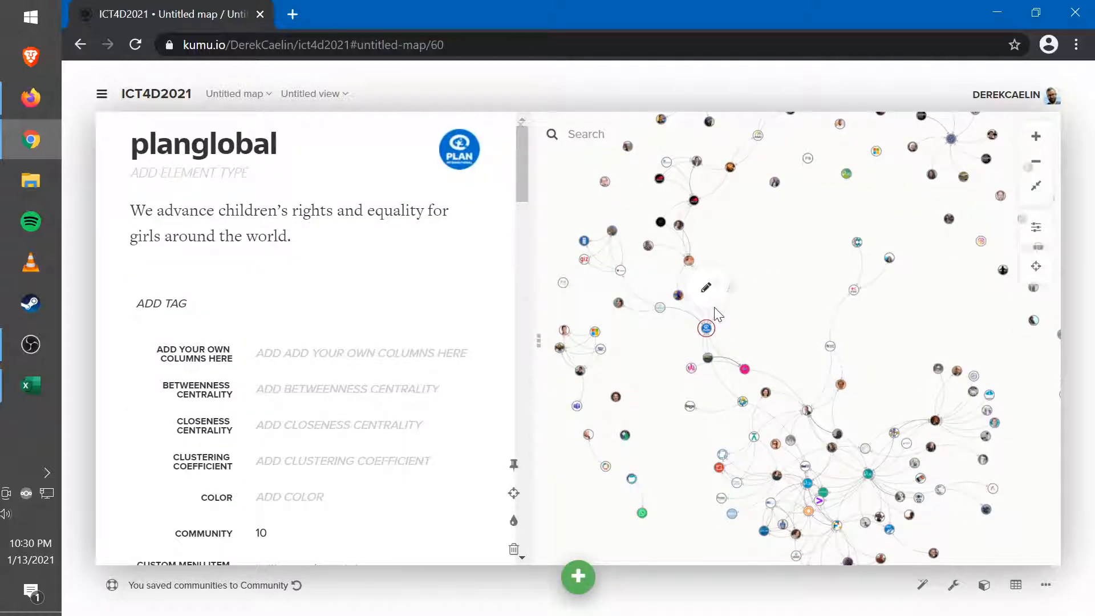
pyautogui.click(778, 375)
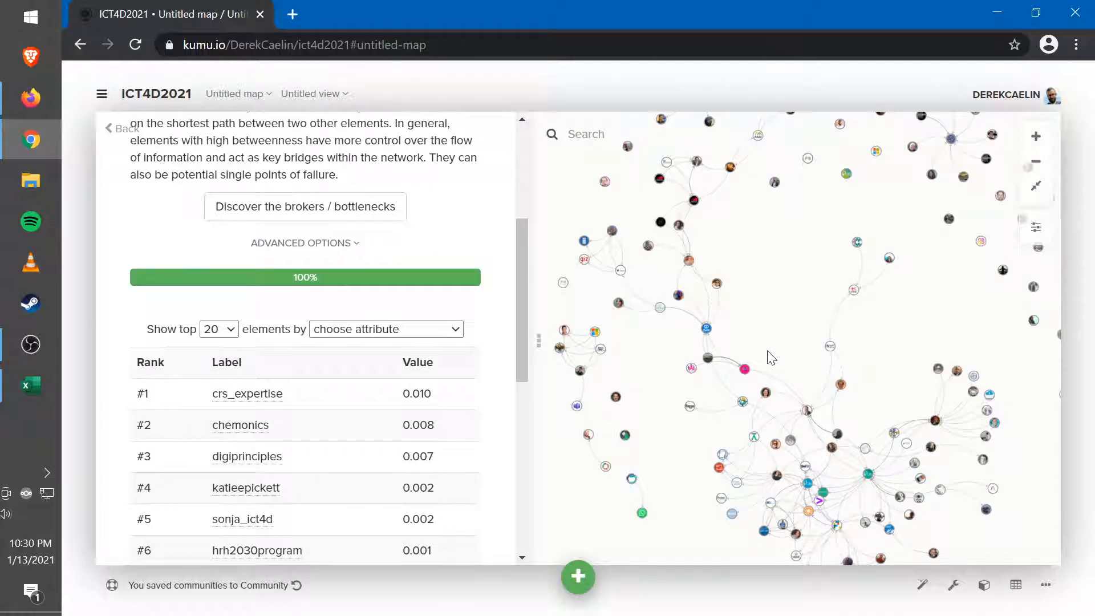
pyautogui.scroll(-3, 771, 358)
pyautogui.scroll(3, 771, 358)
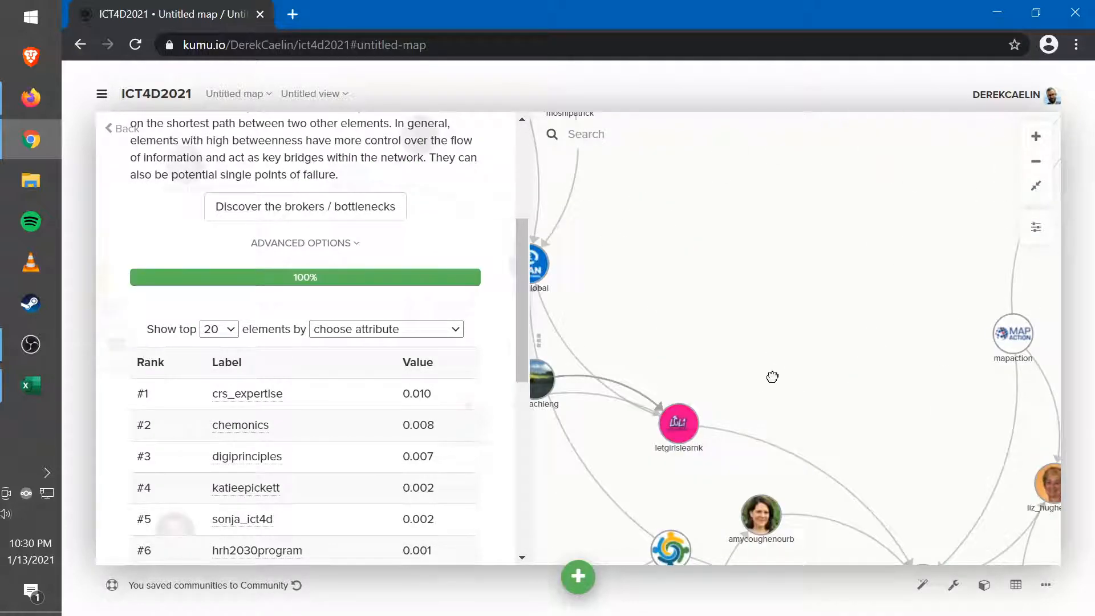
pyautogui.moveTo(769, 357); pyautogui.dragTo(747, 288)
pyautogui.scroll(-3, 753, 297)
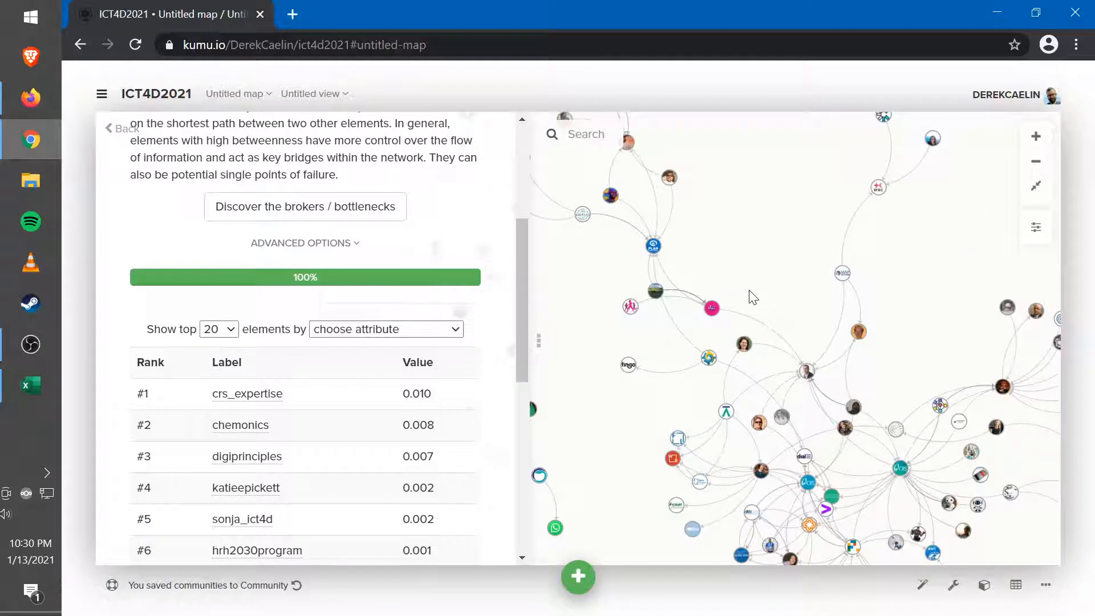
pyautogui.moveTo(758, 303); pyautogui.dragTo(735, 254)
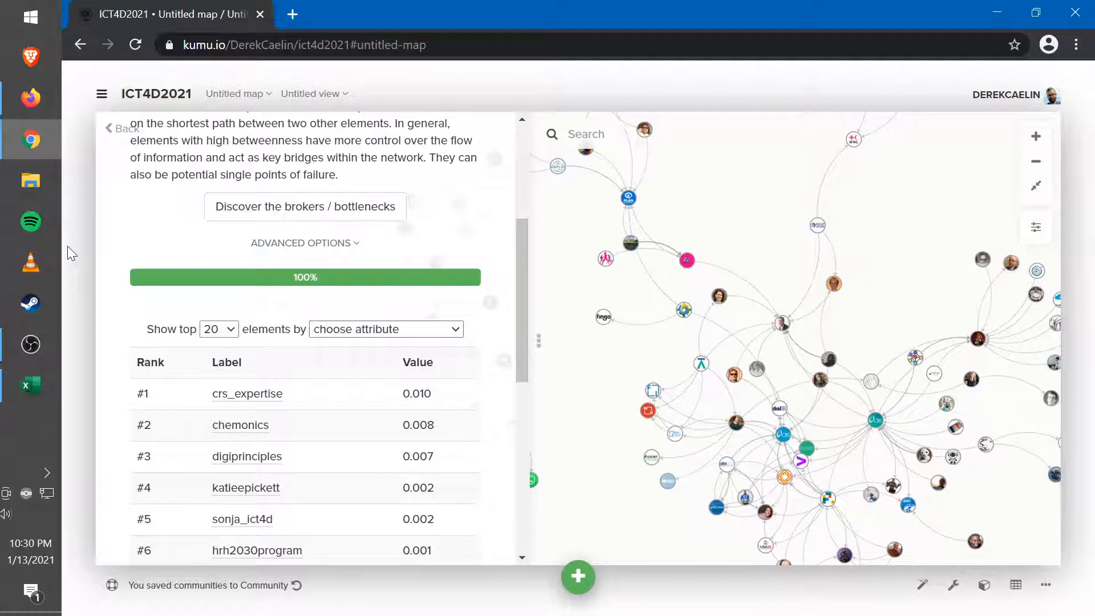
pyautogui.hotkey('alt', 'Tab')
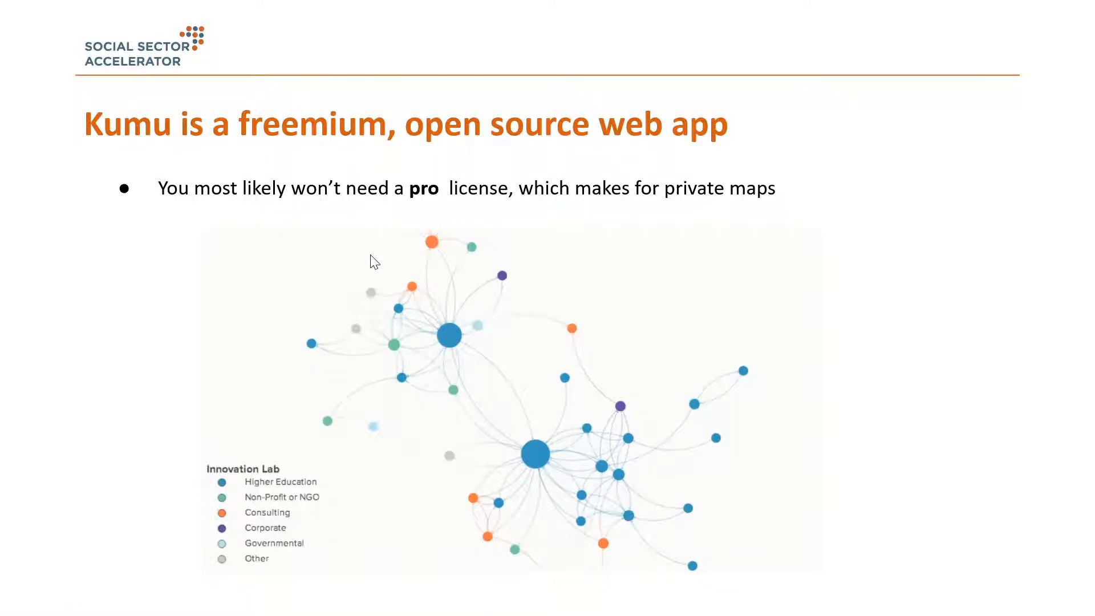
pyautogui.scroll(6, 370, 254)
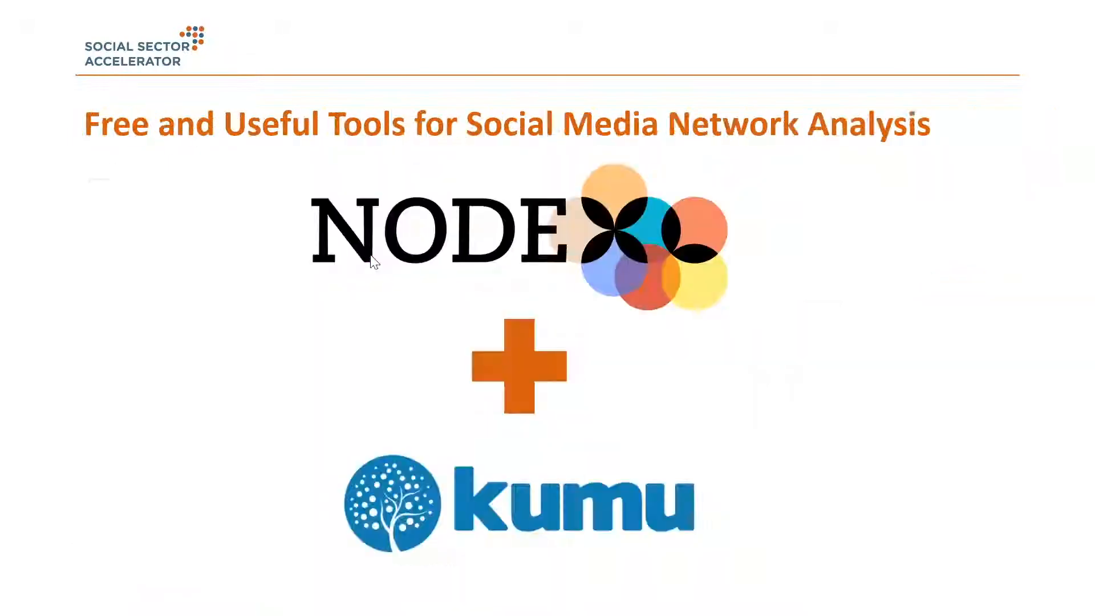